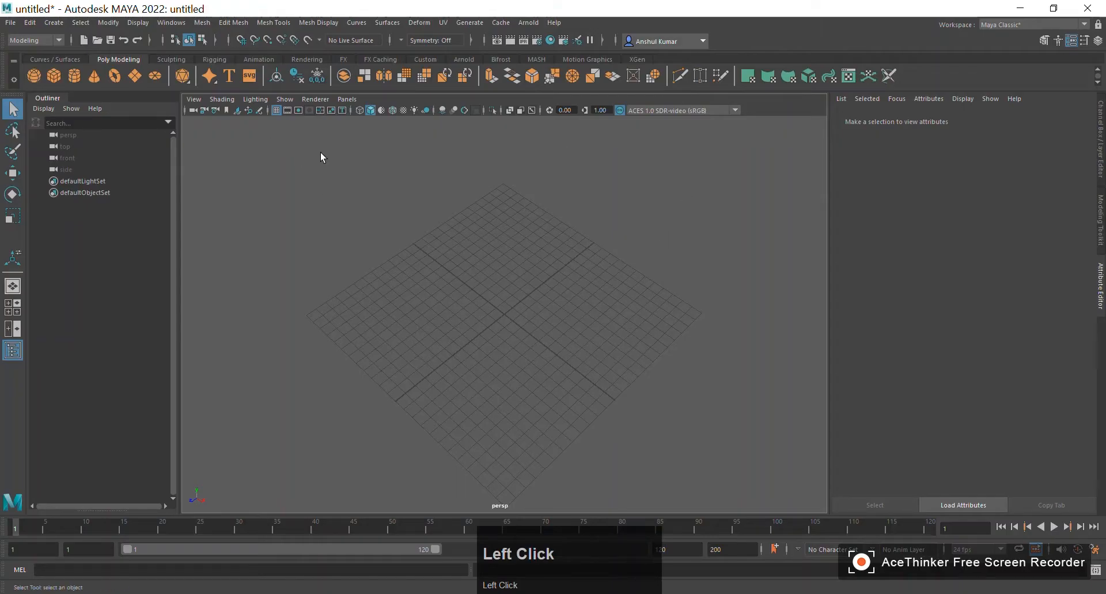
Show the four-view layout and import khalsa-kirpan-1.jpg as an image plane in the top view
{"action": "key", "text": "space"}
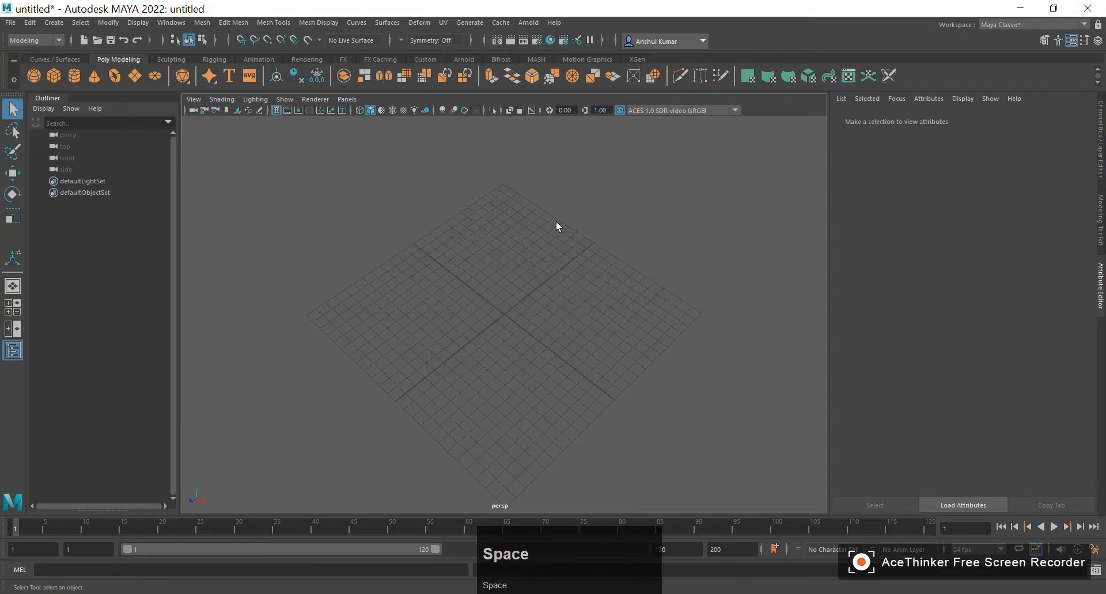
{"action": "key", "text": "space"}
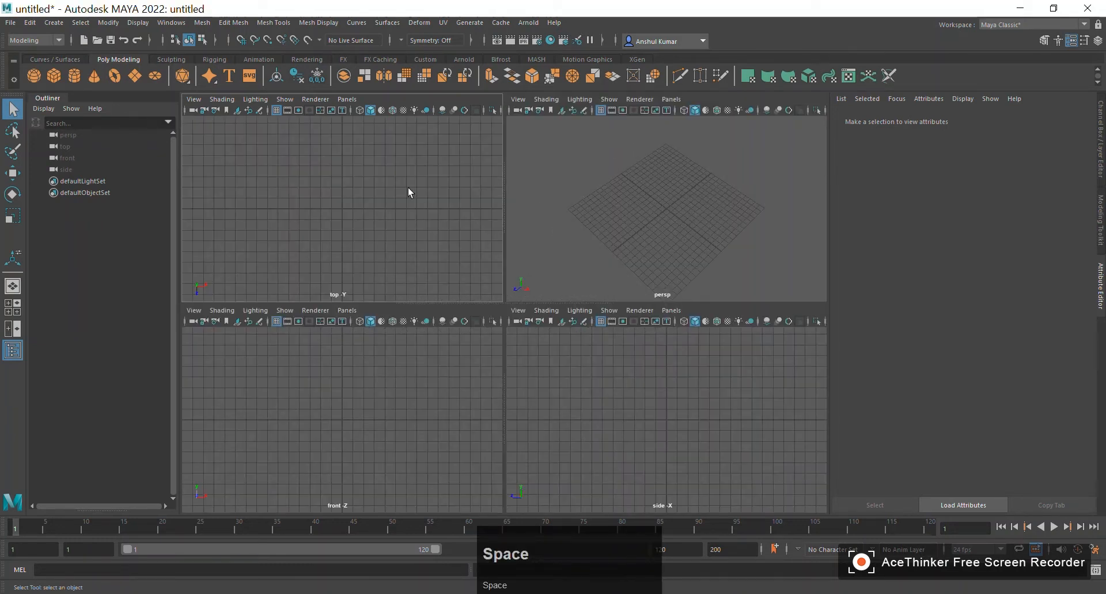
{"action": "key", "text": "space"}
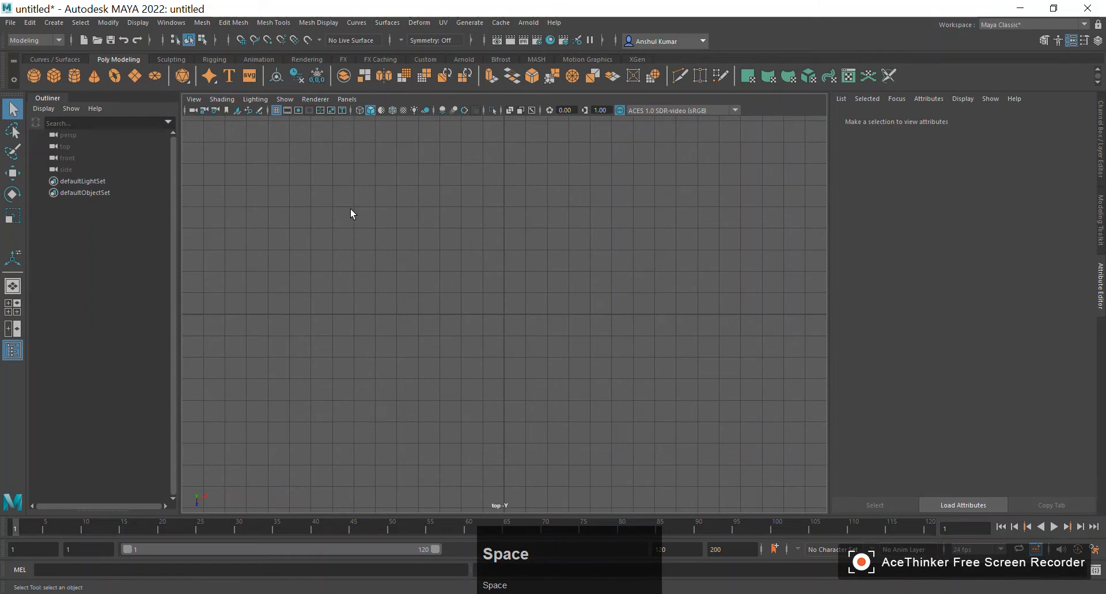
{"action": "key", "text": "space"}
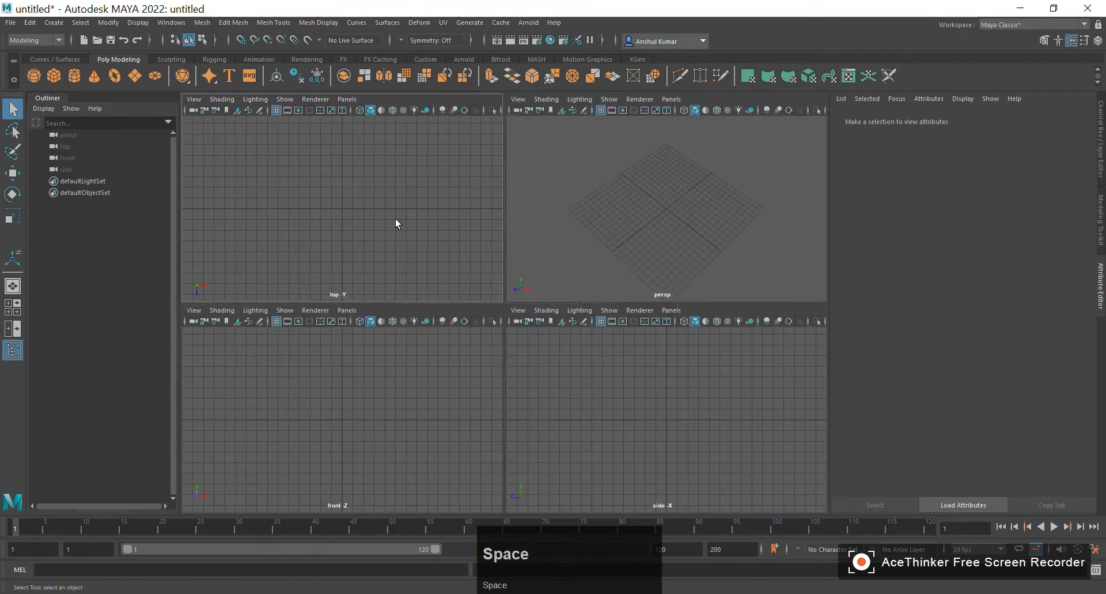
{"action": "left_click", "coordinate": [193, 100]}
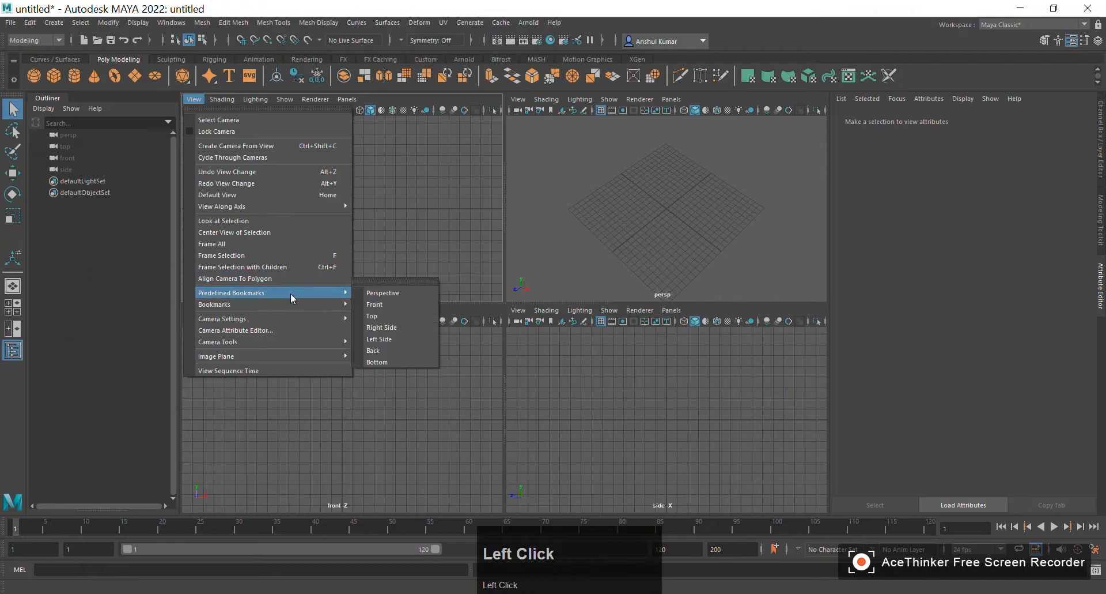
{"action": "mouse_move", "coordinate": [314, 357]}
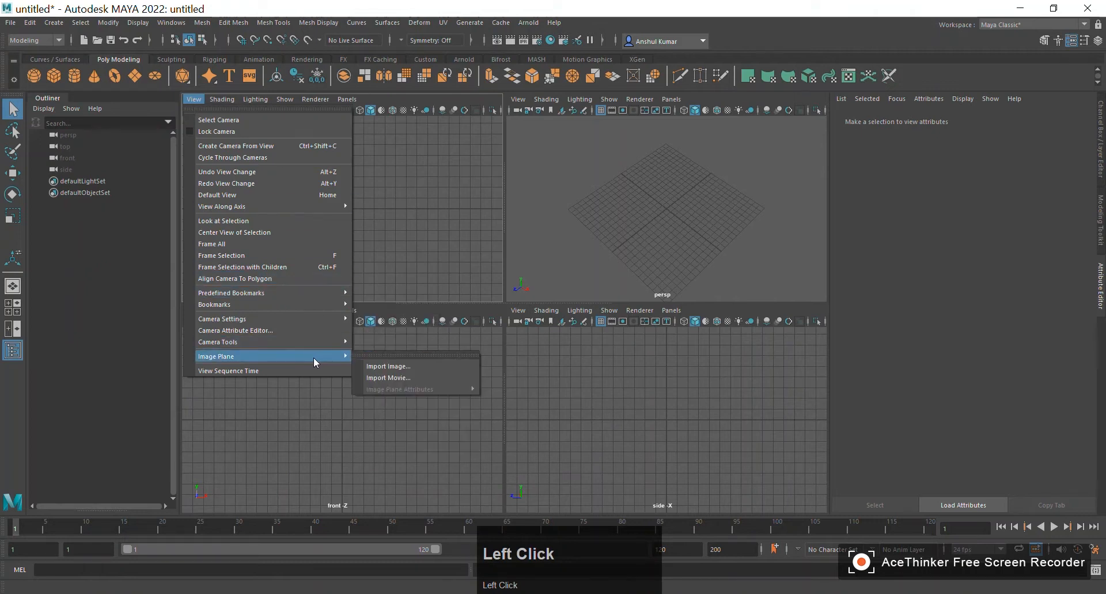
{"action": "left_click", "coordinate": [382, 366]}
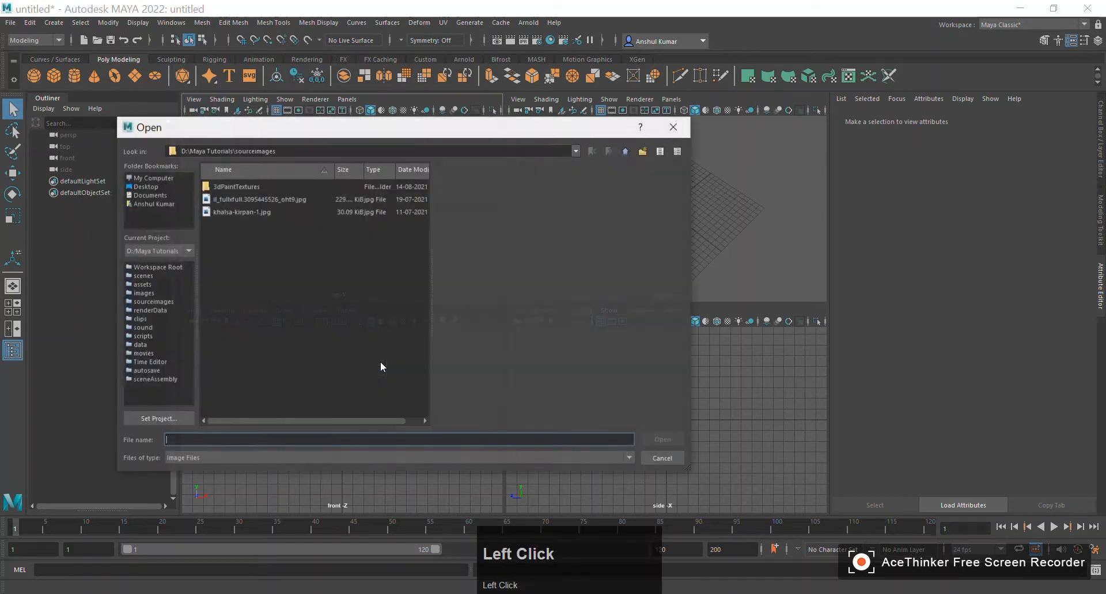
{"action": "left_click", "coordinate": [272, 211]}
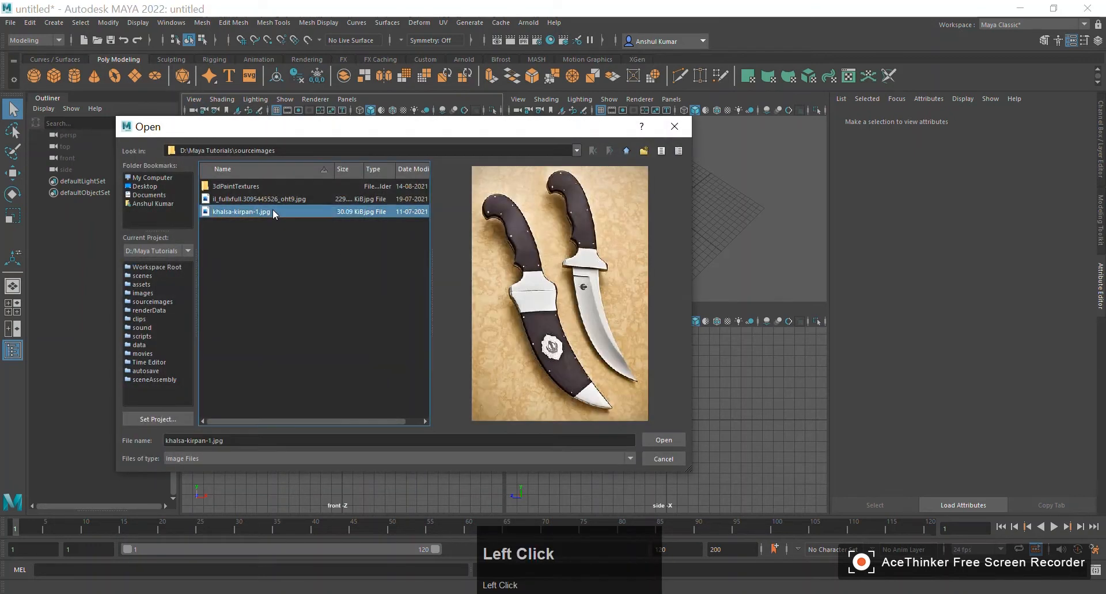
{"action": "left_click", "coordinate": [664, 440]}
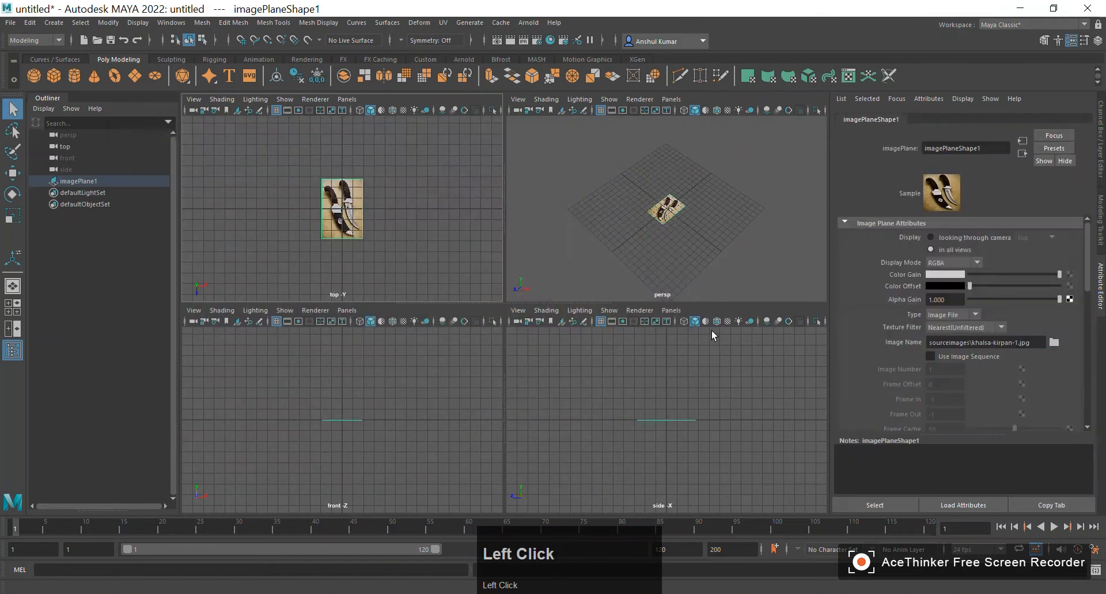
Examine the dagger reference image up close in the maximized top view
{"action": "scroll", "coordinate": [317, 222], "scroll_direction": "up", "scroll_amount": 5}
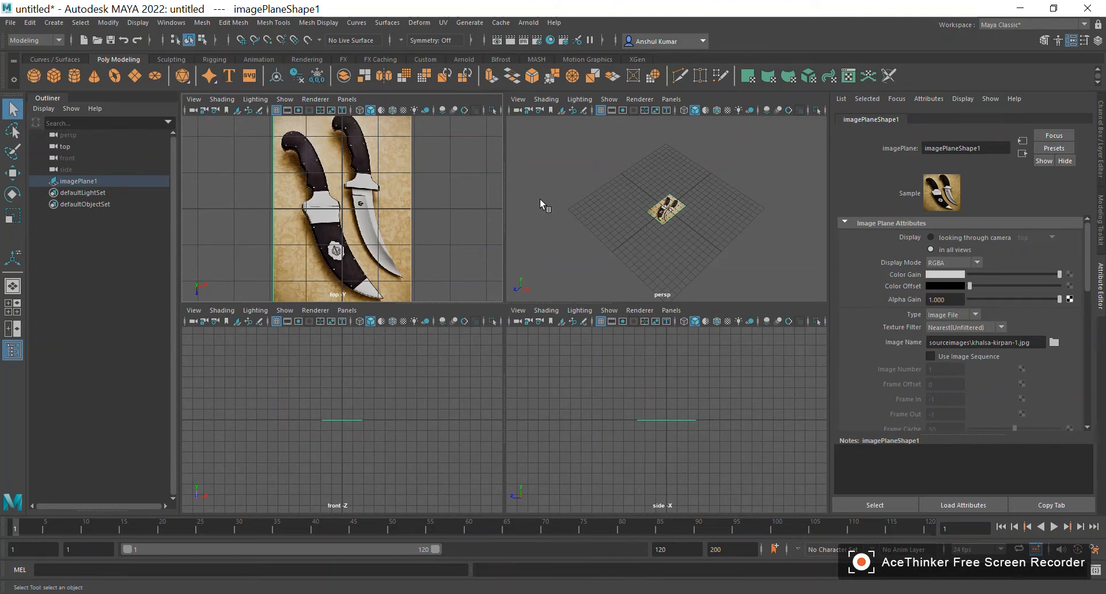
{"action": "key", "text": "space"}
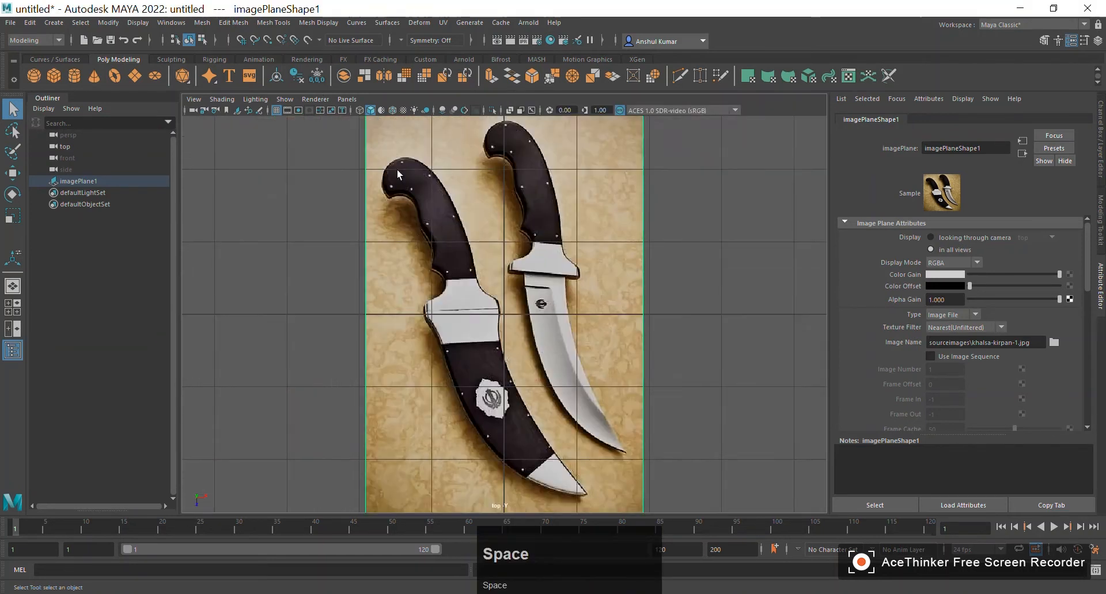
{"action": "scroll", "coordinate": [579, 266], "scroll_direction": "down", "scroll_amount": 5}
{"action": "middle_click_drag", "start_coordinate": [578, 245], "coordinate": [564, 207], "text": "alt"}
{"action": "right_click_drag", "start_coordinate": [566, 207], "coordinate": [600, 322], "text": "alt"}
{"action": "middle_click_drag", "start_coordinate": [608, 199], "coordinate": [581, 324], "text": "alt"}
{"action": "right_click_drag", "start_coordinate": [580, 324], "coordinate": [548, 319], "text": "alt"}
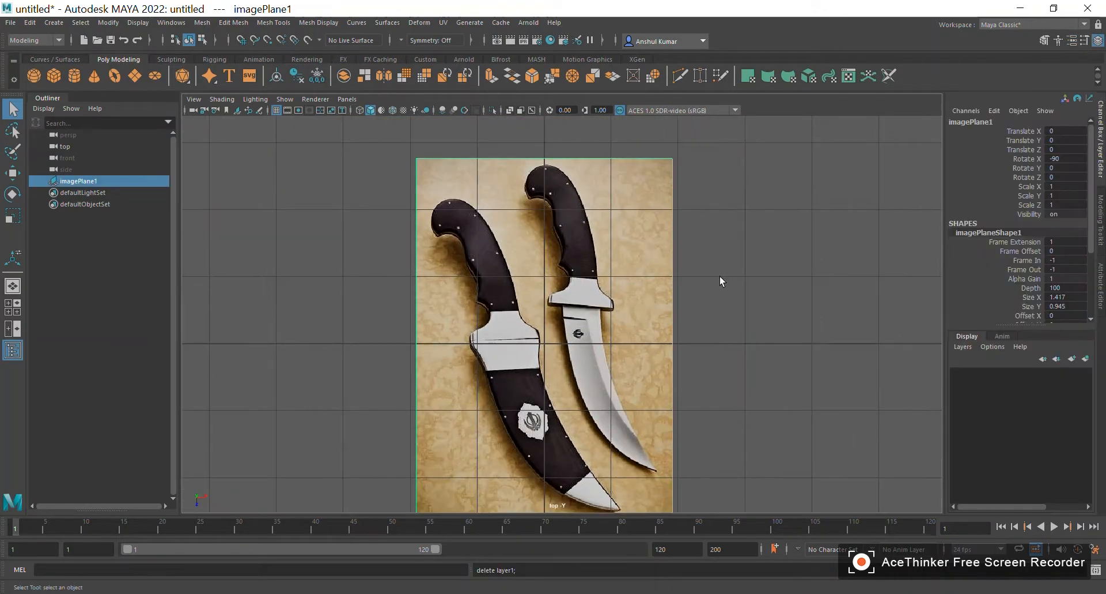
Move the image plane below the grid, to a Translate Y of about -5.552
{"action": "key", "text": "space"}
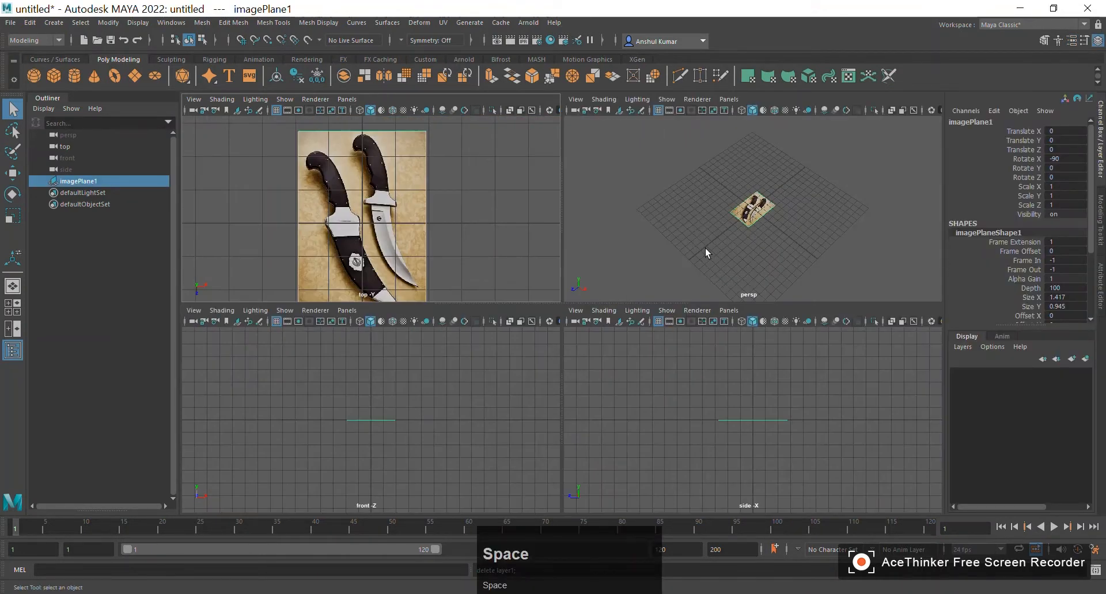
{"action": "left_click_drag", "start_coordinate": [706, 248], "coordinate": [726, 219], "text": "alt"}
{"action": "right_click_drag", "start_coordinate": [726, 220], "coordinate": [839, 258], "text": "alt"}
{"action": "left_click_drag", "start_coordinate": [839, 258], "coordinate": [870, 197], "text": "alt"}
{"action": "key", "text": "w"}
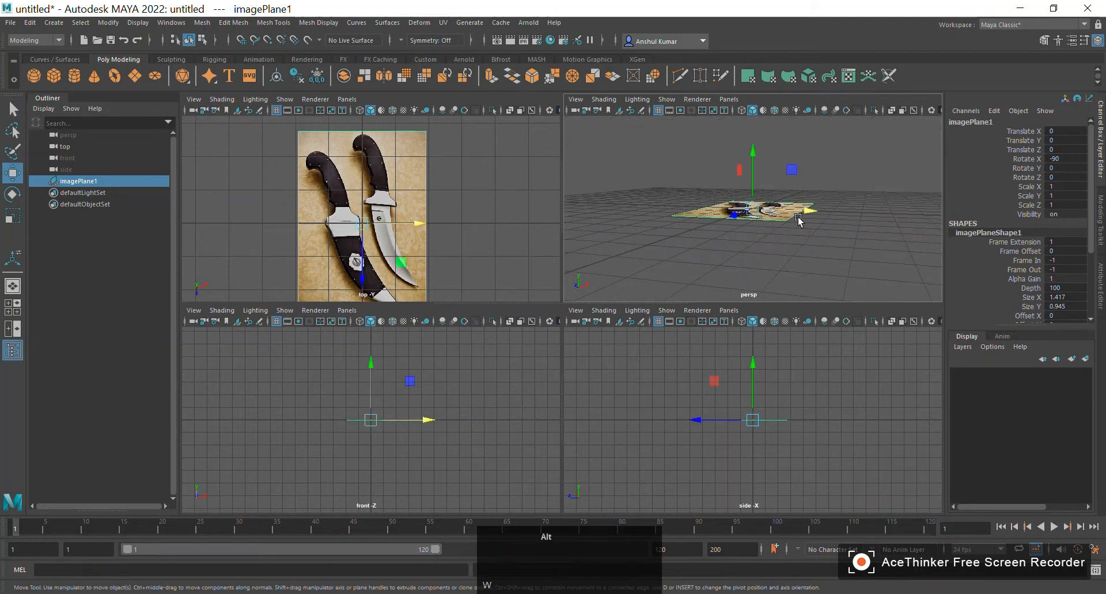
{"action": "left_click_drag", "start_coordinate": [781, 197], "coordinate": [696, 249]}
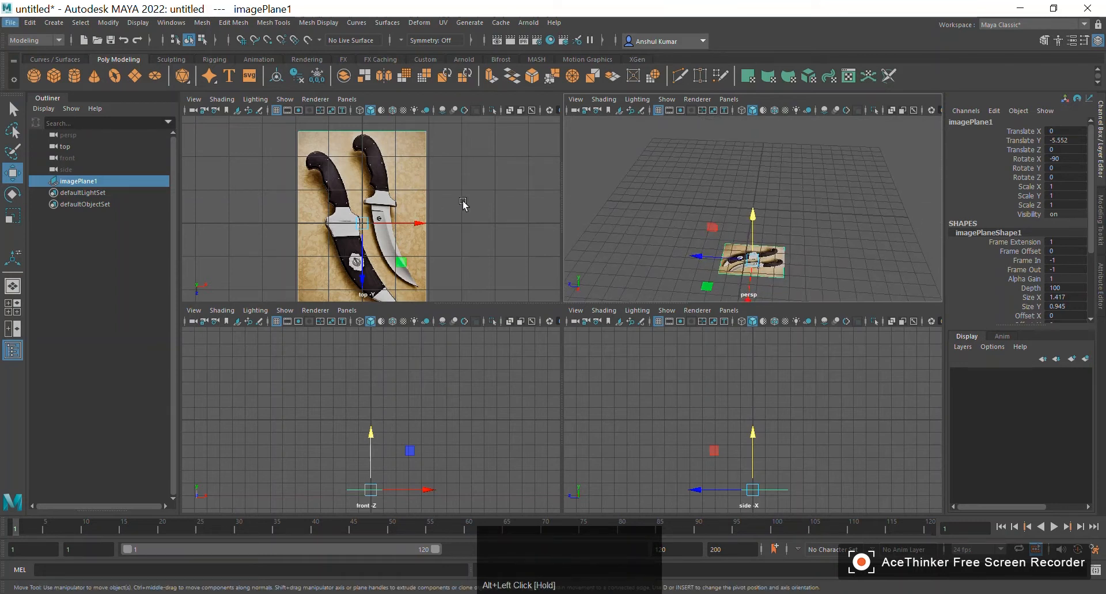
{"action": "left_click_drag", "start_coordinate": [800, 233], "coordinate": [823, 214], "text": "alt"}
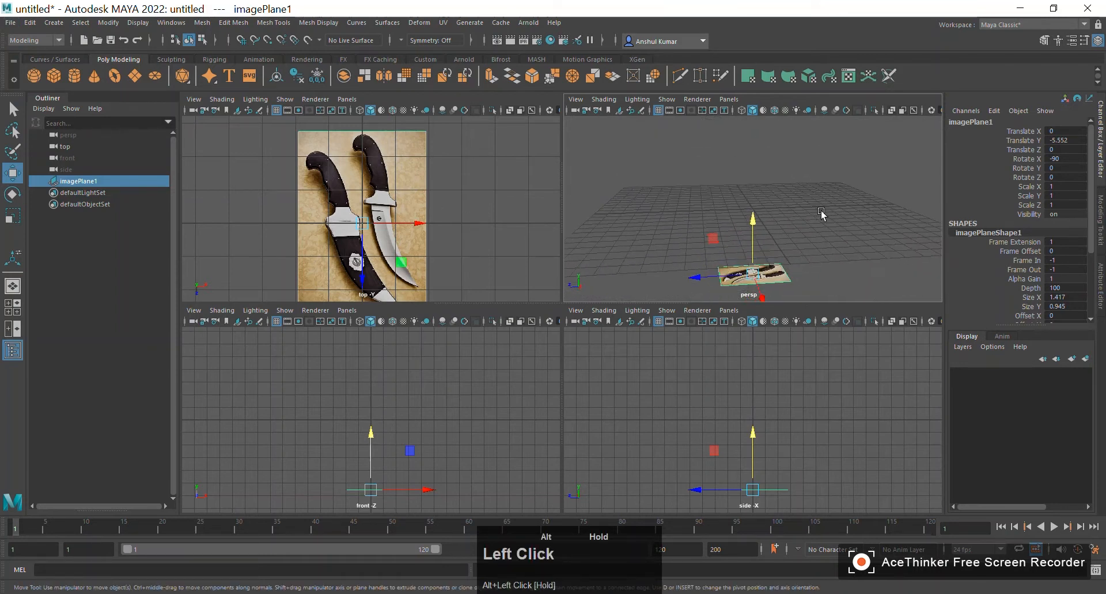
Create a display layer from the selected image plane and set the layer to reference mode (R)
{"action": "left_click", "coordinate": [1087, 359]}
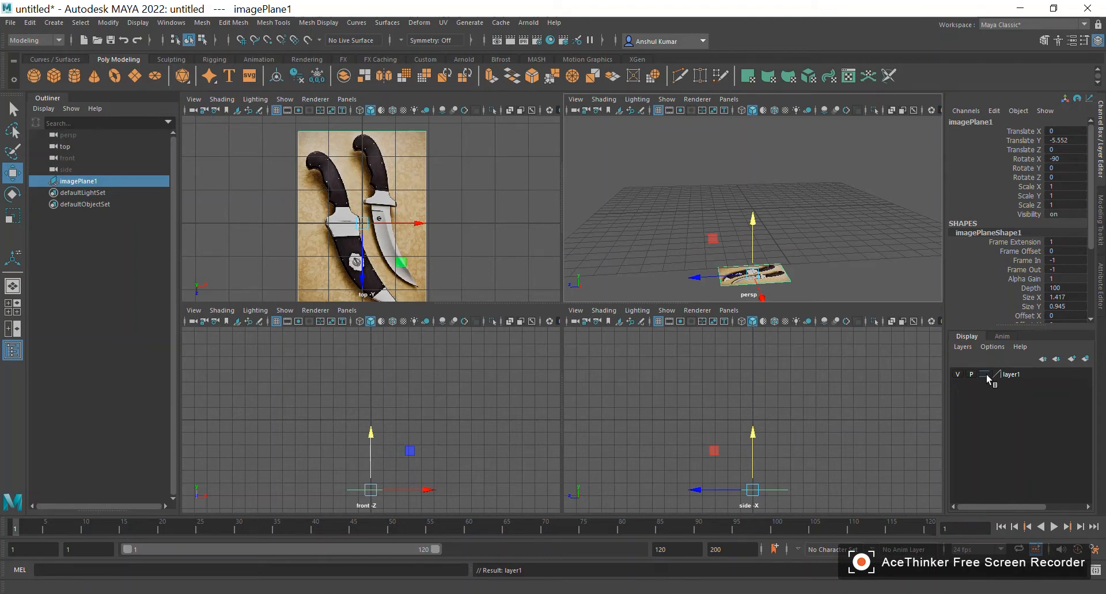
{"action": "left_click", "coordinate": [987, 374]}
{"action": "left_click", "coordinate": [987, 374]}
{"action": "left_click", "coordinate": [693, 188]}
{"action": "scroll", "coordinate": [693, 187], "scroll_direction": "down", "scroll_amount": 5}
{"action": "left_click_drag", "start_coordinate": [692, 188], "coordinate": [681, 193], "text": "alt"}
Test in the top view whether the referenced image plane can still be selected
{"action": "left_click", "coordinate": [373, 192]}
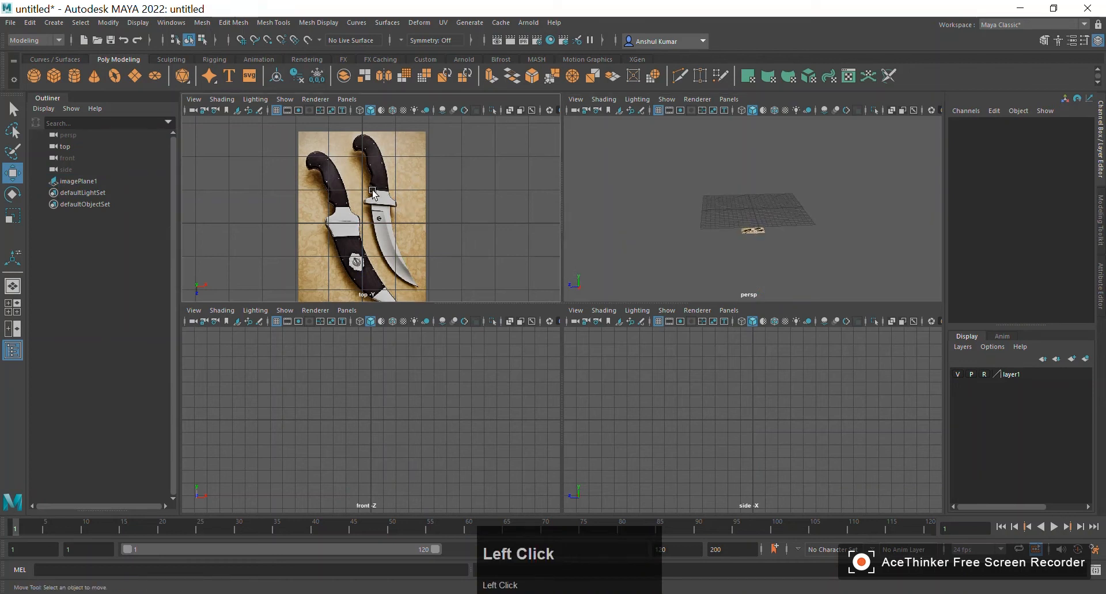
{"action": "scroll", "coordinate": [373, 192], "scroll_direction": "up", "scroll_amount": 3}
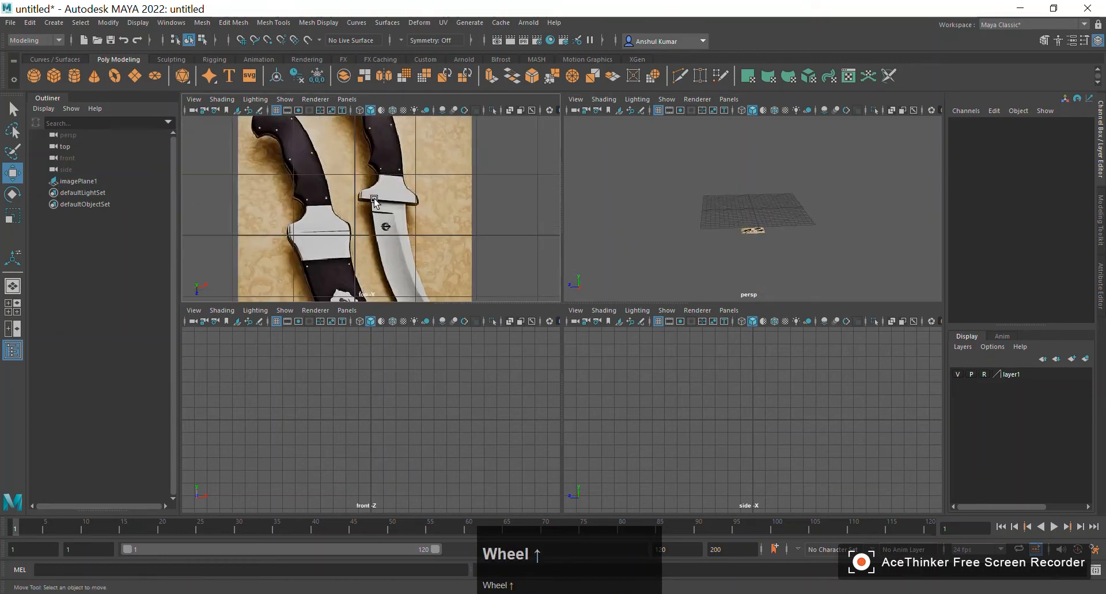
{"action": "left_click_drag", "start_coordinate": [375, 196], "coordinate": [414, 183], "text": "alt"}
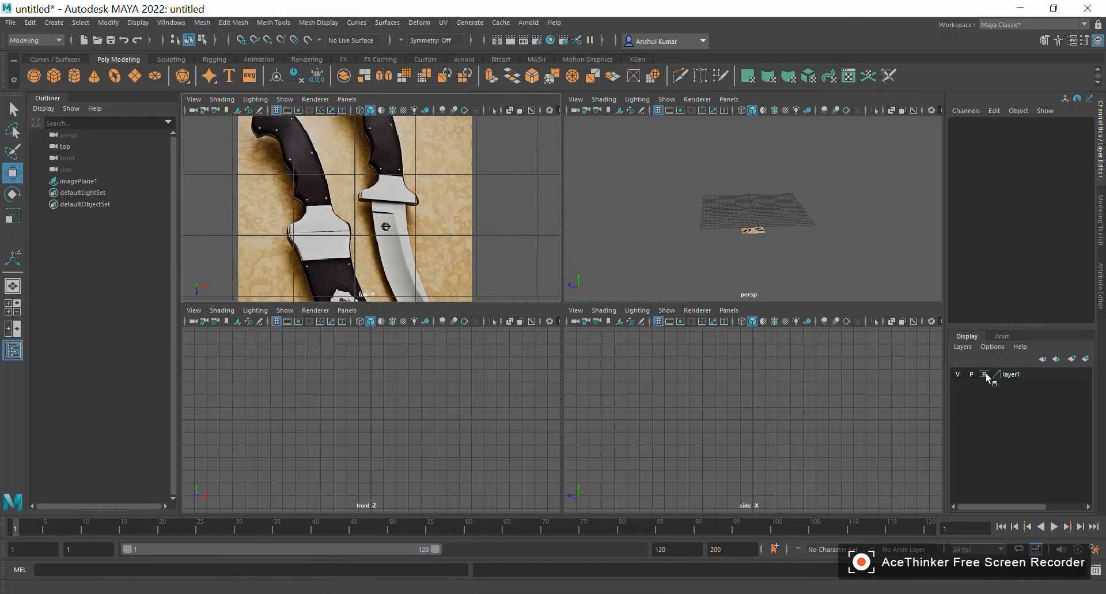
{"action": "scroll", "coordinate": [423, 208], "scroll_direction": "down", "scroll_amount": 3}
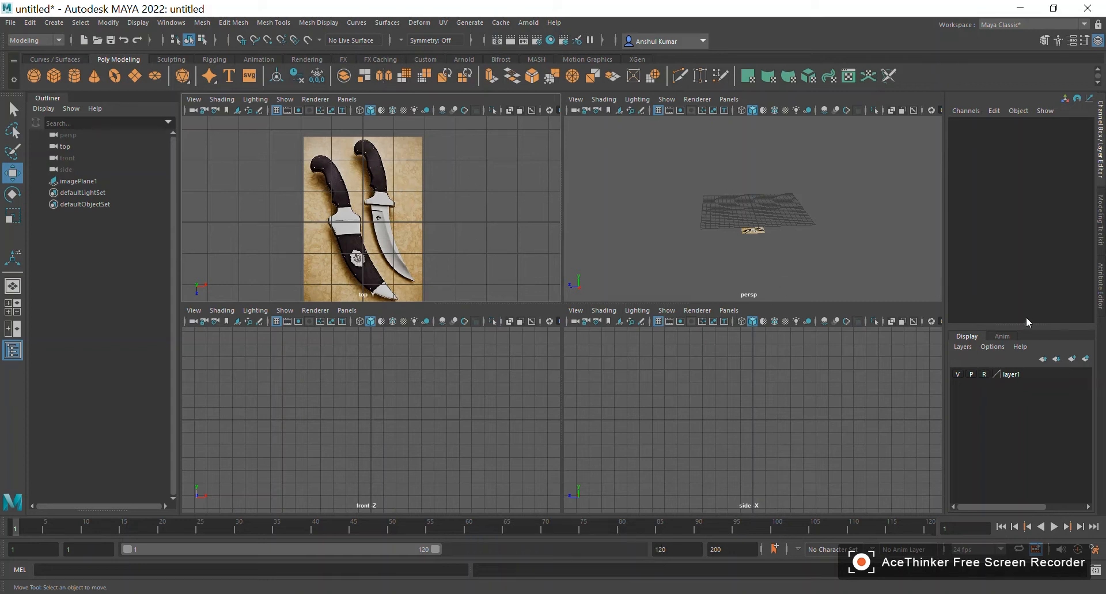
{"action": "left_click", "coordinate": [404, 182]}
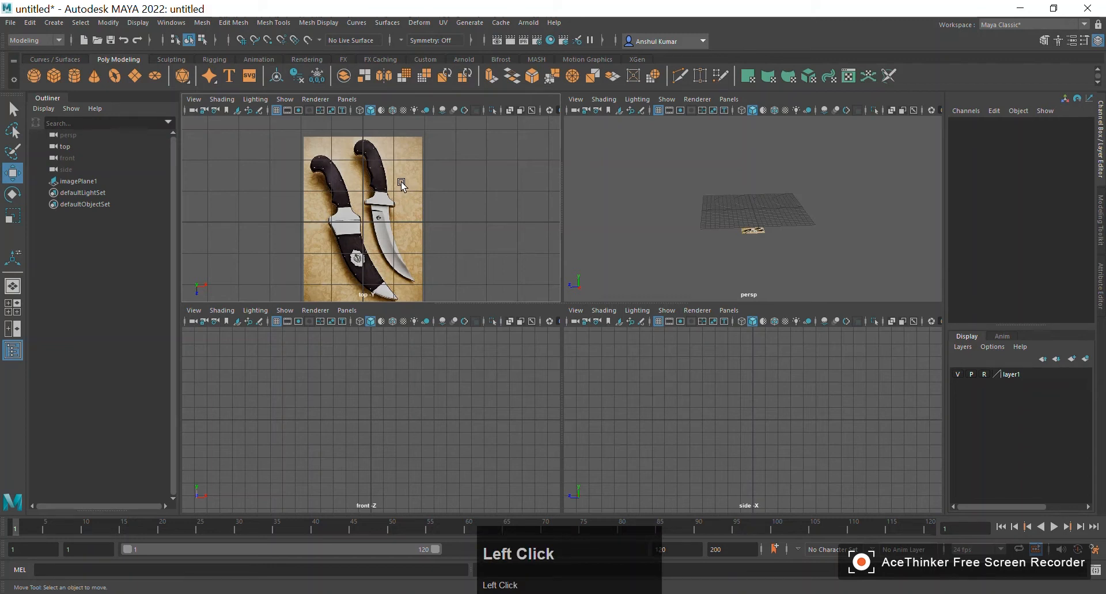
Try layer1 in normal and template modes with the image plane selected, return it to reference mode and test selection again
{"action": "left_click", "coordinate": [986, 375]}
{"action": "left_click", "coordinate": [383, 207]}
{"action": "left_click", "coordinate": [988, 375]}
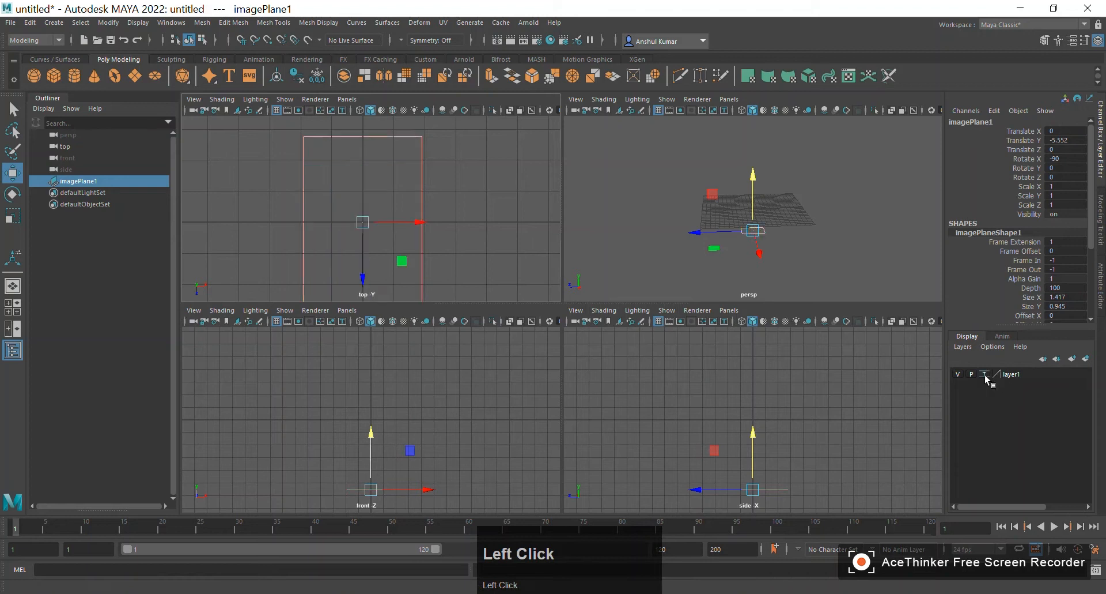
{"action": "left_click", "coordinate": [986, 374]}
{"action": "left_click", "coordinate": [500, 206]}
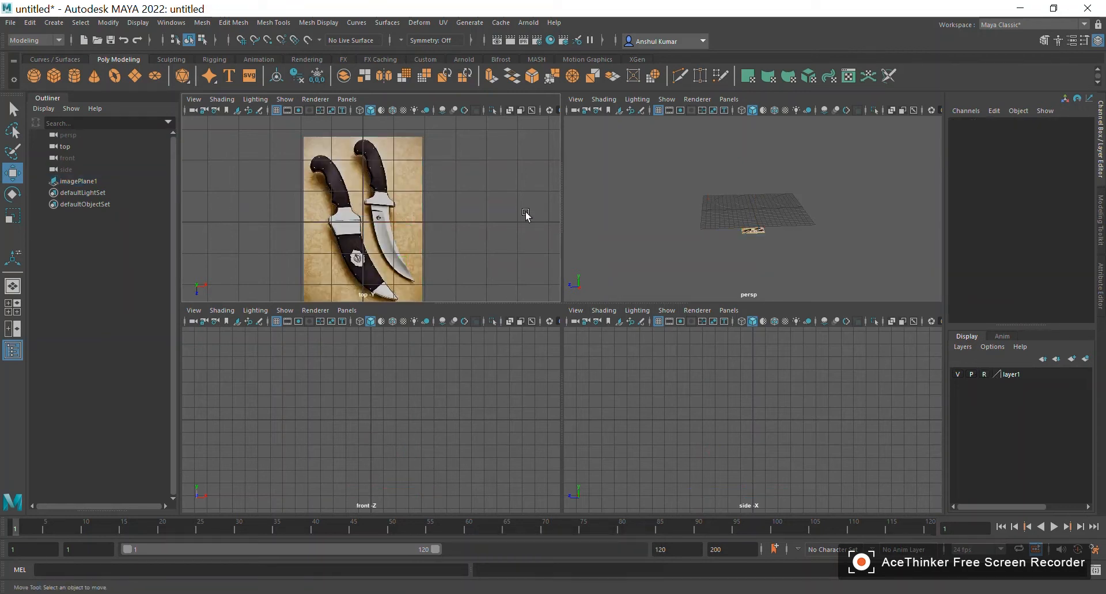
{"action": "left_click_drag", "start_coordinate": [294, 171], "coordinate": [429, 257]}
Maximize the top view and create a polygon plane at the origin over the reference image
{"action": "key", "text": "space"}
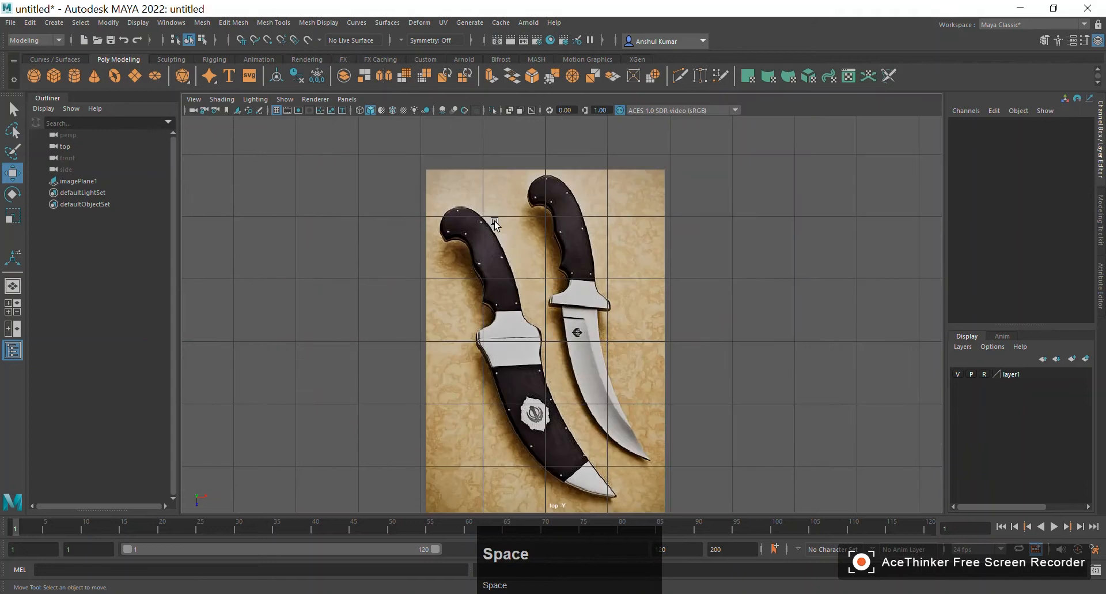
{"action": "scroll", "coordinate": [631, 298], "scroll_direction": "down", "scroll_amount": 3}
{"action": "middle_click_drag", "start_coordinate": [631, 297], "coordinate": [631, 283], "text": "alt"}
{"action": "right_click_drag", "start_coordinate": [631, 282], "coordinate": [586, 232], "text": "alt"}
{"action": "middle_click_drag", "start_coordinate": [586, 232], "coordinate": [586, 254], "text": "alt"}
{"action": "right_click_drag", "start_coordinate": [585, 254], "coordinate": [550, 249], "text": "alt"}
{"action": "right_click", "coordinate": [550, 249]}
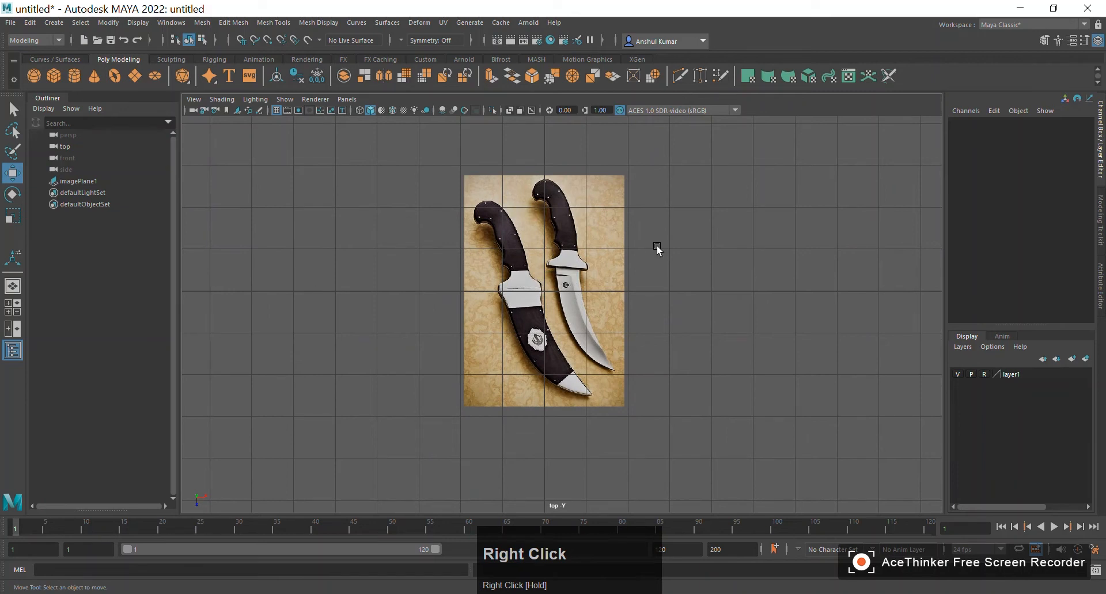
{"action": "left_click", "coordinate": [138, 82]}
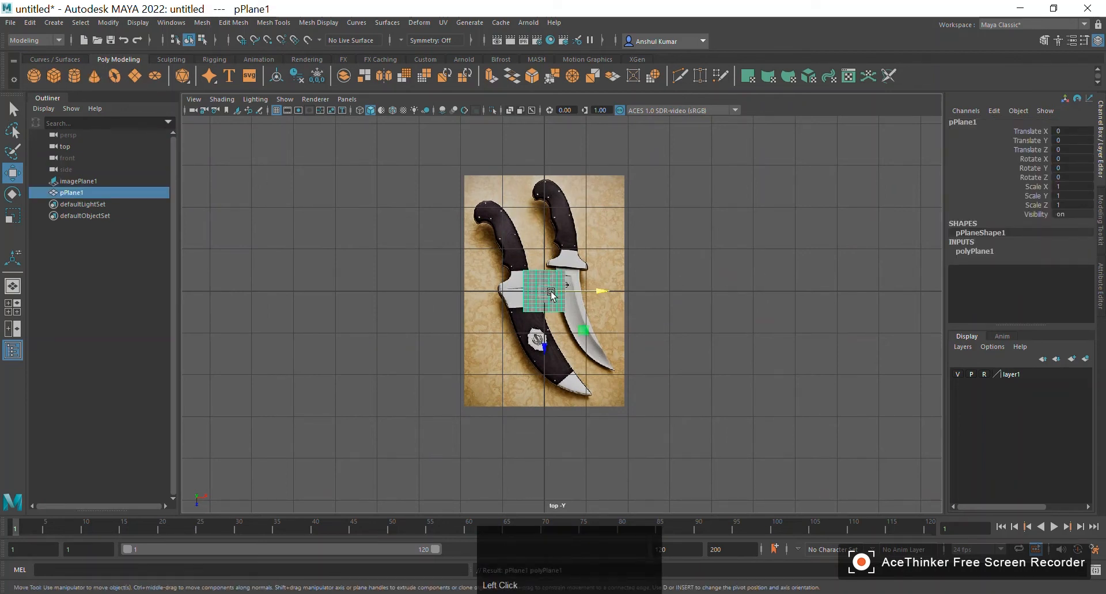
Set the polygon plane's Subdivisions Width and Subdivisions Height to 1
{"action": "right_click_drag", "start_coordinate": [487, 294], "coordinate": [671, 385], "text": "alt"}
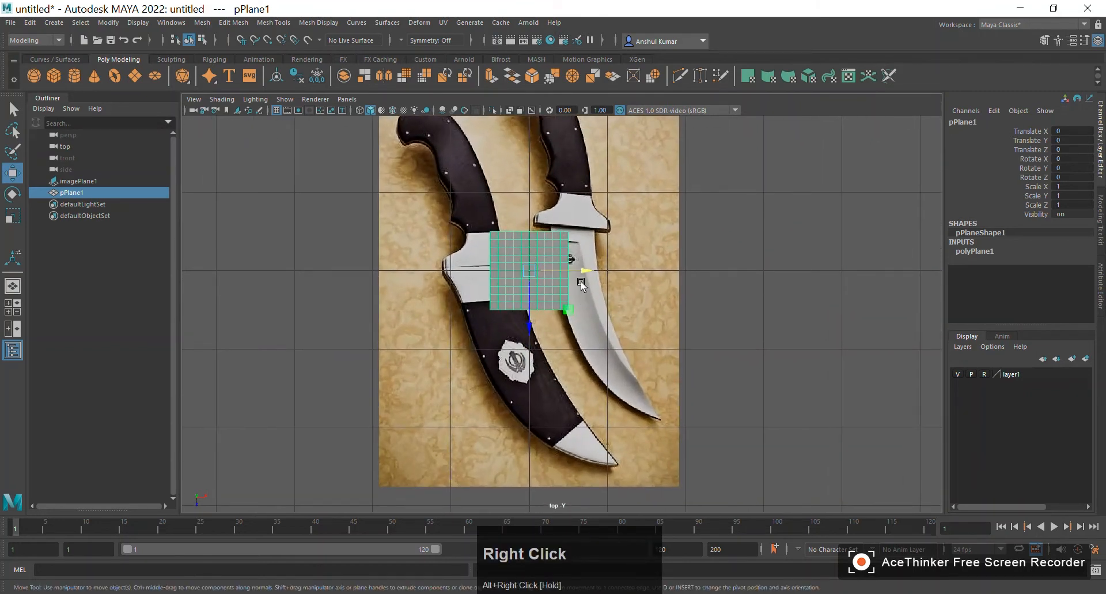
{"action": "middle_click_drag", "start_coordinate": [592, 249], "coordinate": [587, 287], "text": "alt"}
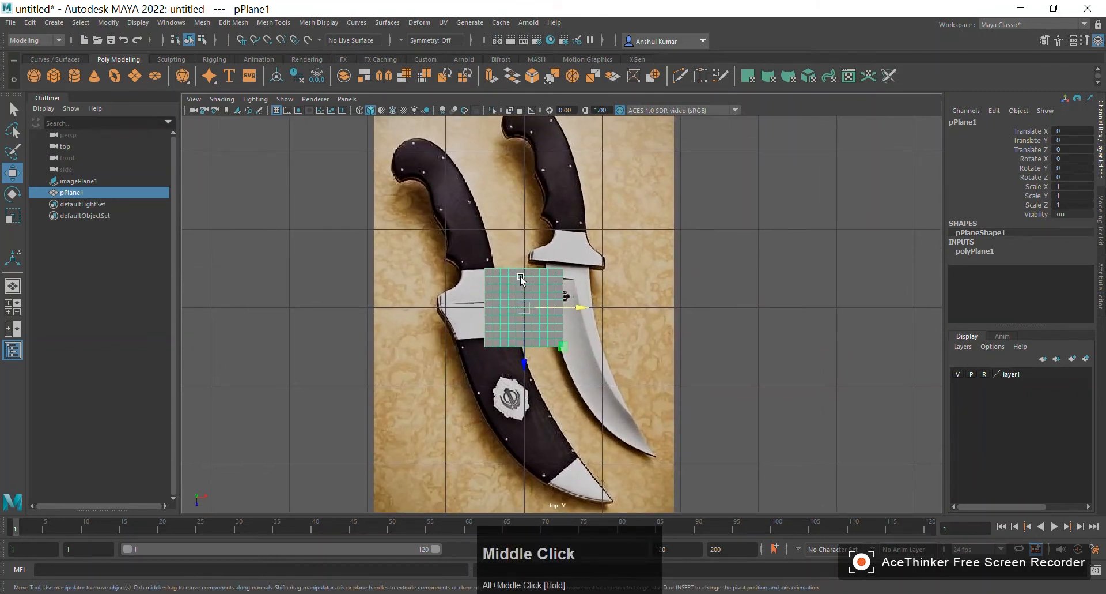
{"action": "left_click", "coordinate": [998, 252]}
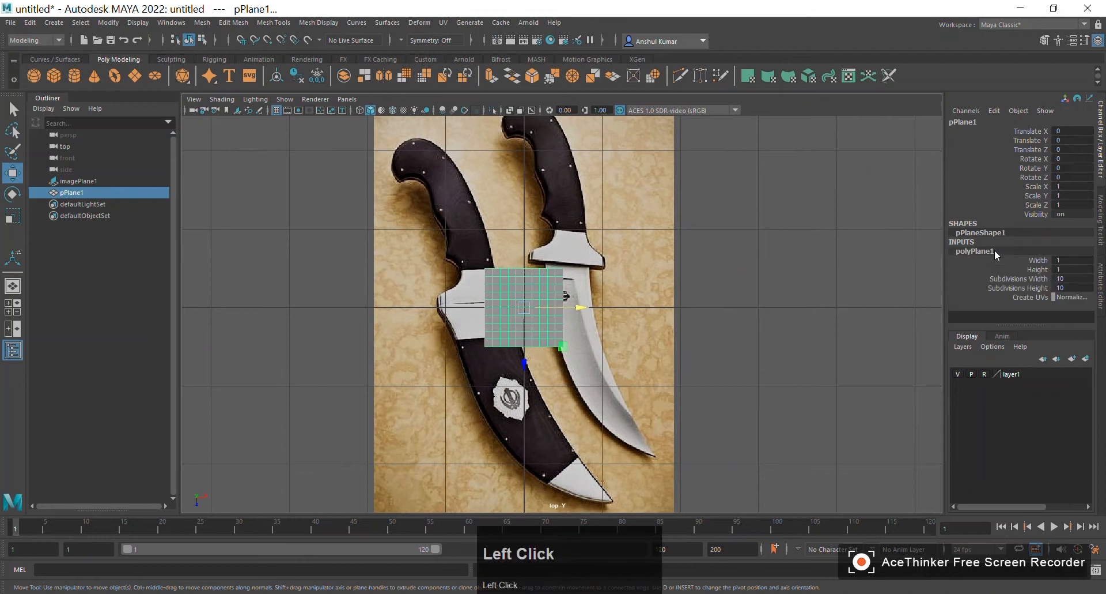
{"action": "left_click", "coordinate": [1081, 279]}
{"action": "type", "text": "1"}
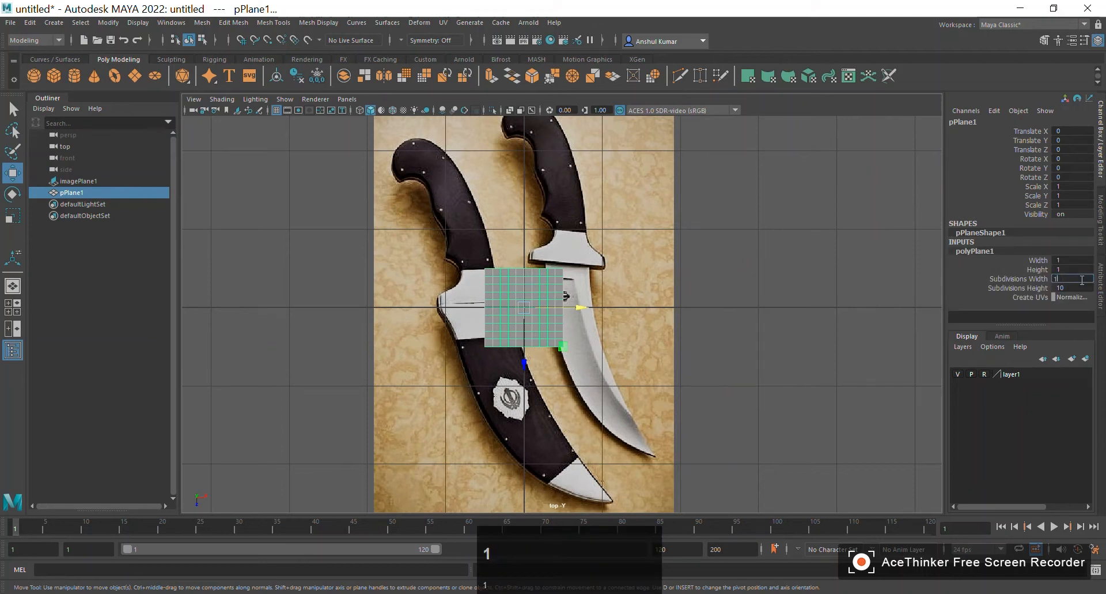
{"action": "key", "text": "Return"}
{"action": "left_click", "coordinate": [1071, 288]}
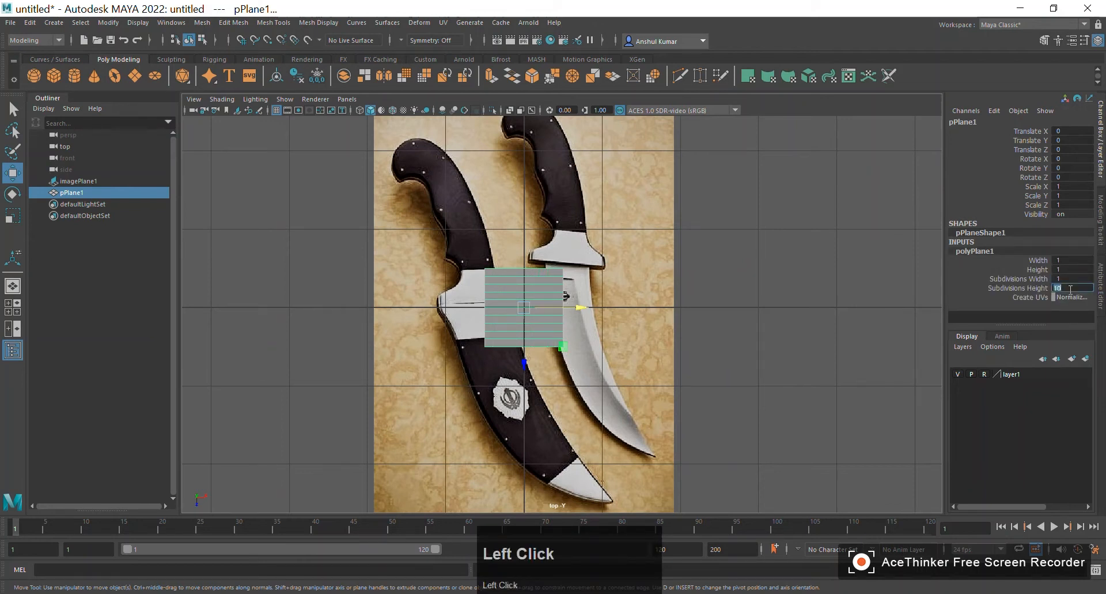
{"action": "type", "text": "1"}
{"action": "key", "text": "Return"}
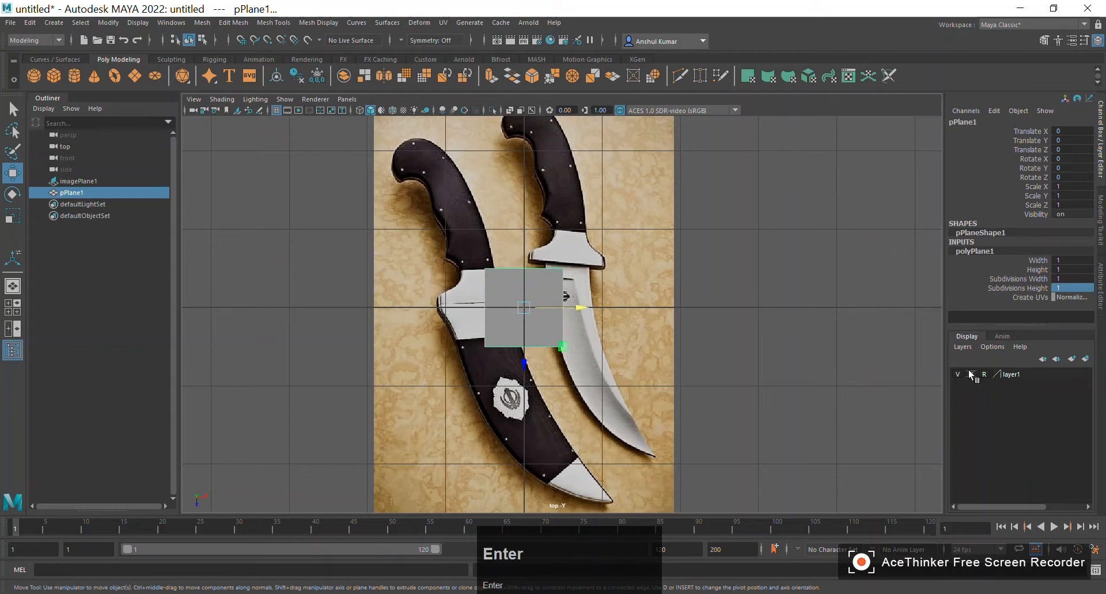
Move the polygon plane over the upper handle of the unsheathed dagger, at about Translate X 0.118 and Translate Z -1.848
{"action": "left_click_drag", "start_coordinate": [581, 307], "coordinate": [646, 308]}
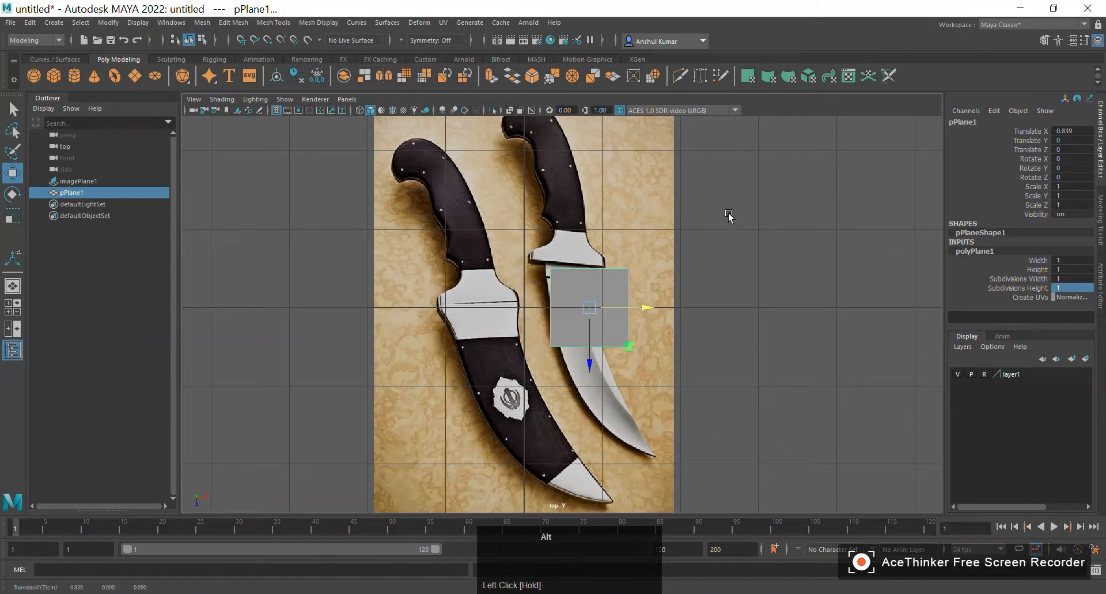
{"action": "middle_click_drag", "start_coordinate": [658, 340], "coordinate": [676, 415], "text": "alt"}
{"action": "left_click_drag", "start_coordinate": [608, 465], "coordinate": [607, 310]}
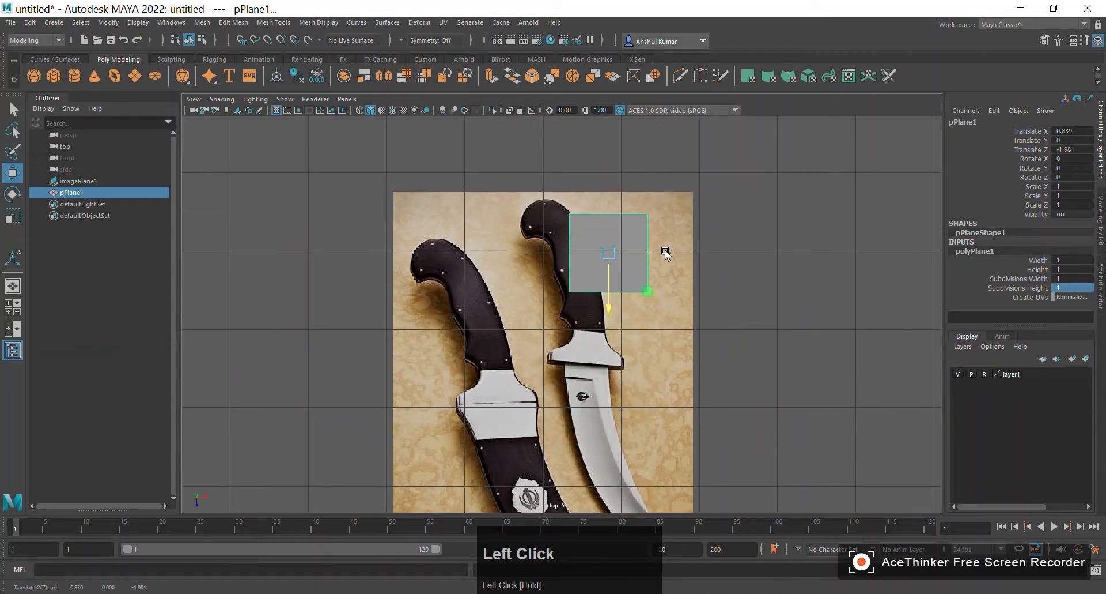
{"action": "left_click_drag", "start_coordinate": [665, 253], "coordinate": [625, 254]}
{"action": "mouse_move", "coordinate": [570, 288]}
{"action": "left_mouse_down"}
{"action": "mouse_move", "coordinate": [571, 347]}
{"action": "mouse_move", "coordinate": [571, 270]}
{"action": "mouse_move", "coordinate": [571, 285]}
{"action": "left_mouse_up"}
{"action": "left_click_drag", "start_coordinate": [623, 247], "coordinate": [605, 250]}
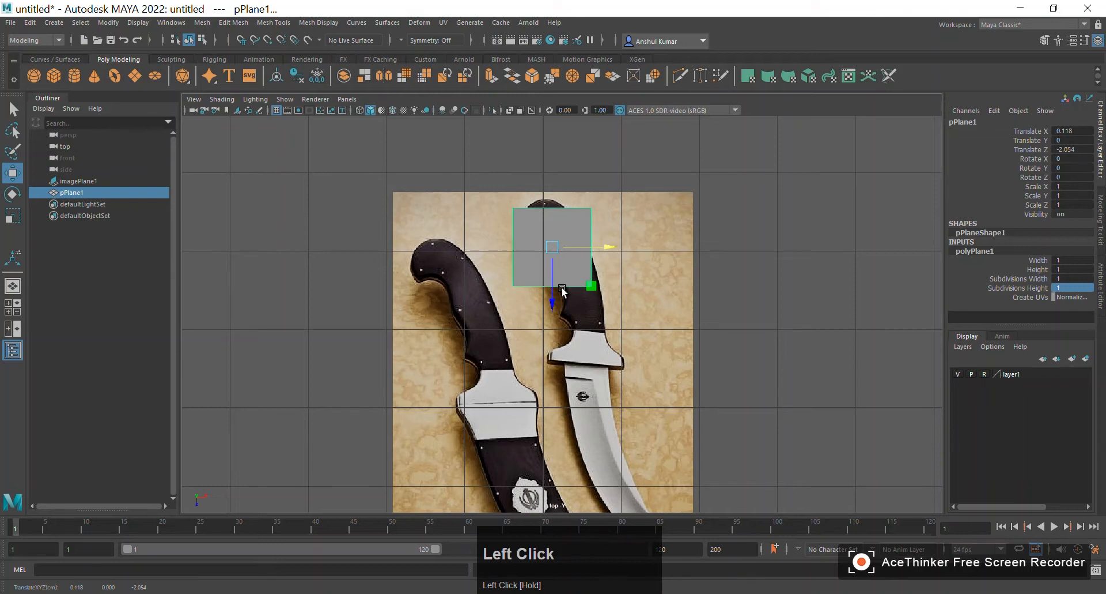
{"action": "left_click_drag", "start_coordinate": [556, 295], "coordinate": [556, 311]}
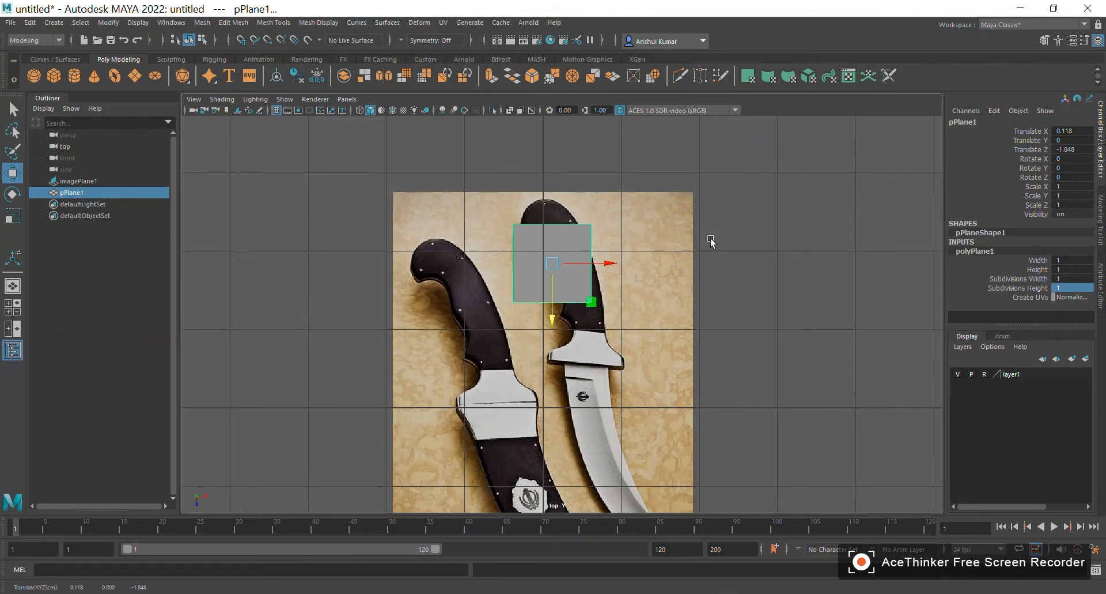
Turn on X-Ray shading in the top view so the reference image shows through the plane
{"action": "left_click", "coordinate": [204, 100]}
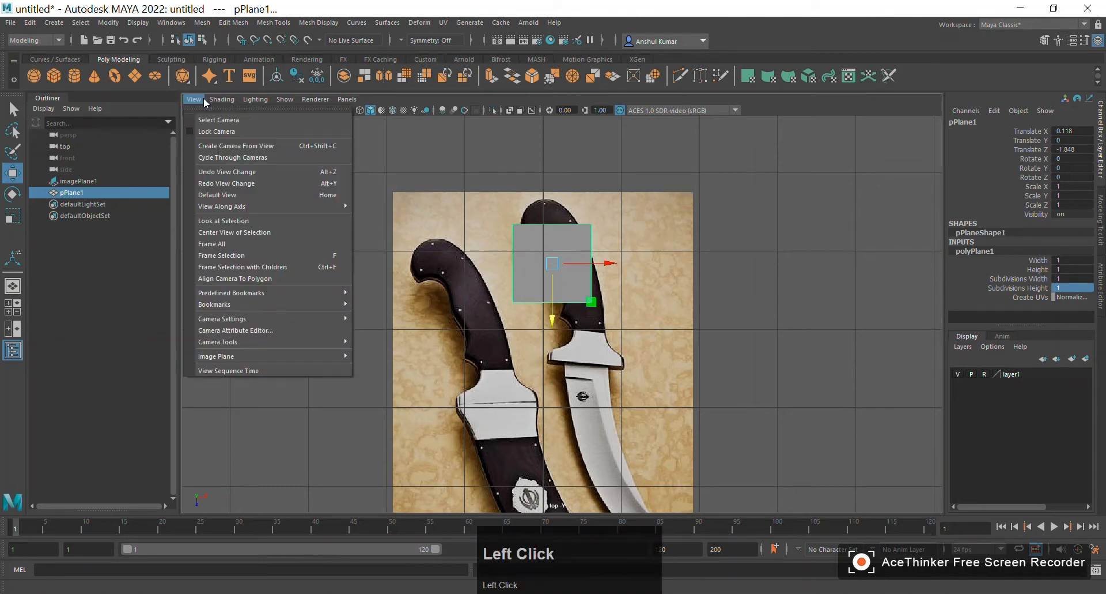
{"action": "mouse_move", "coordinate": [213, 102]}
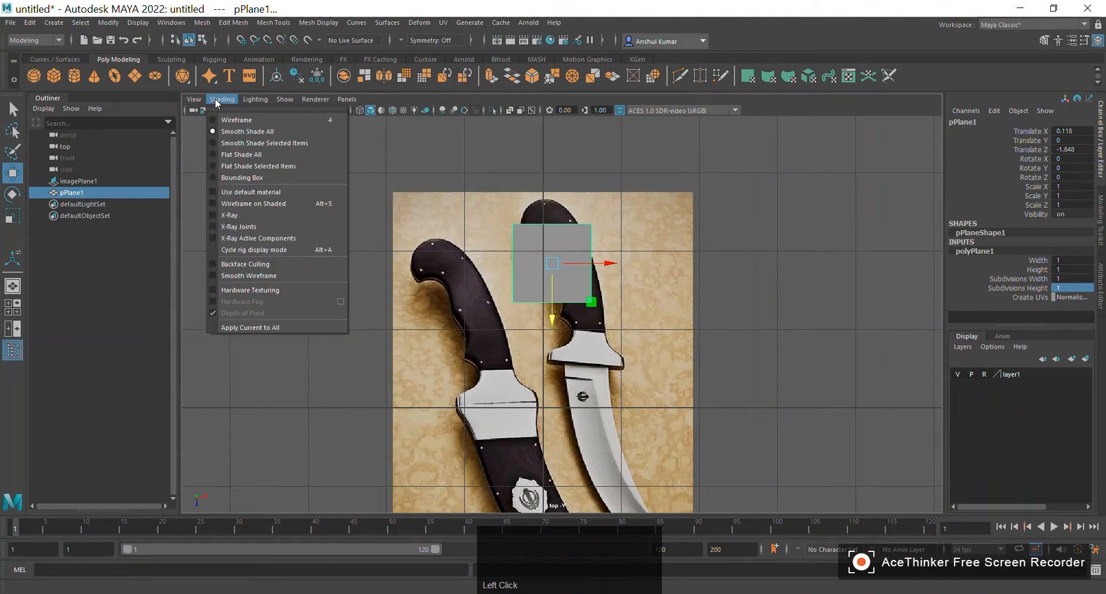
{"action": "left_click", "coordinate": [231, 215]}
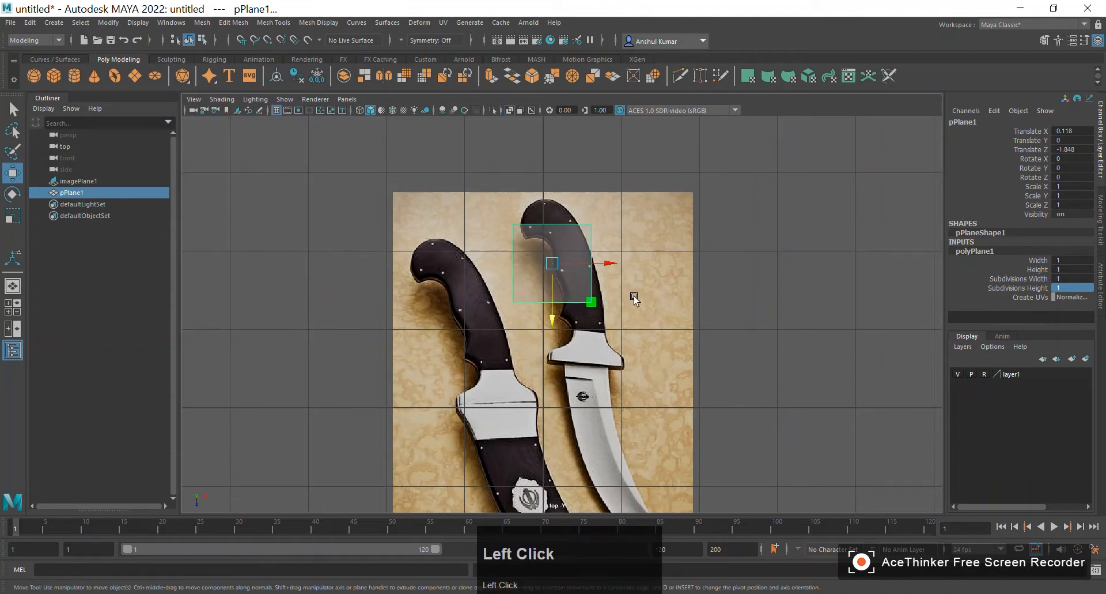
Shift the plane sideways across the unsheathed dagger's grip to about Translate X 0.395
{"action": "right_click_drag", "start_coordinate": [495, 270], "coordinate": [744, 352], "text": "alt"}
{"action": "middle_click_drag", "start_coordinate": [657, 225], "coordinate": [667, 328], "text": "alt"}
{"action": "right_click_drag", "start_coordinate": [654, 320], "coordinate": [726, 334], "text": "alt"}
{"action": "left_click_drag", "start_coordinate": [622, 325], "coordinate": [667, 327]}
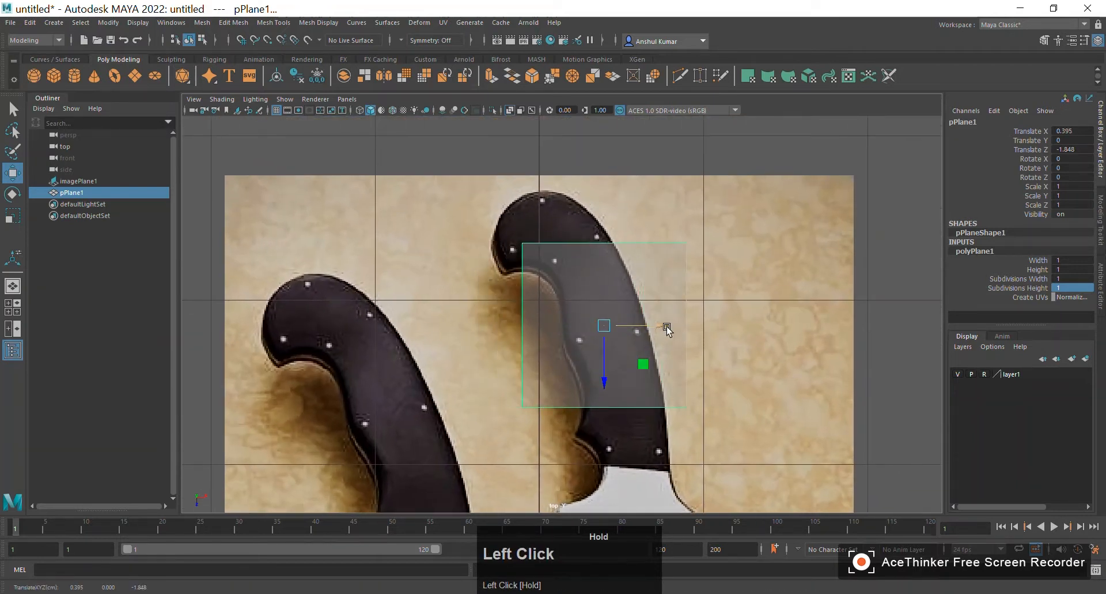
{"action": "right_click_drag", "start_coordinate": [737, 314], "coordinate": [670, 299], "text": "alt"}
{"action": "middle_click_drag", "start_coordinate": [617, 296], "coordinate": [609, 262], "text": "alt"}
{"action": "right_click_drag", "start_coordinate": [610, 264], "coordinate": [690, 248], "text": "alt"}
{"action": "middle_click_drag", "start_coordinate": [689, 248], "coordinate": [681, 313], "text": "alt"}
{"action": "right_click_drag", "start_coordinate": [682, 313], "coordinate": [663, 328], "text": "alt"}
{"action": "middle_click_drag", "start_coordinate": [663, 328], "coordinate": [714, 242], "text": "alt"}
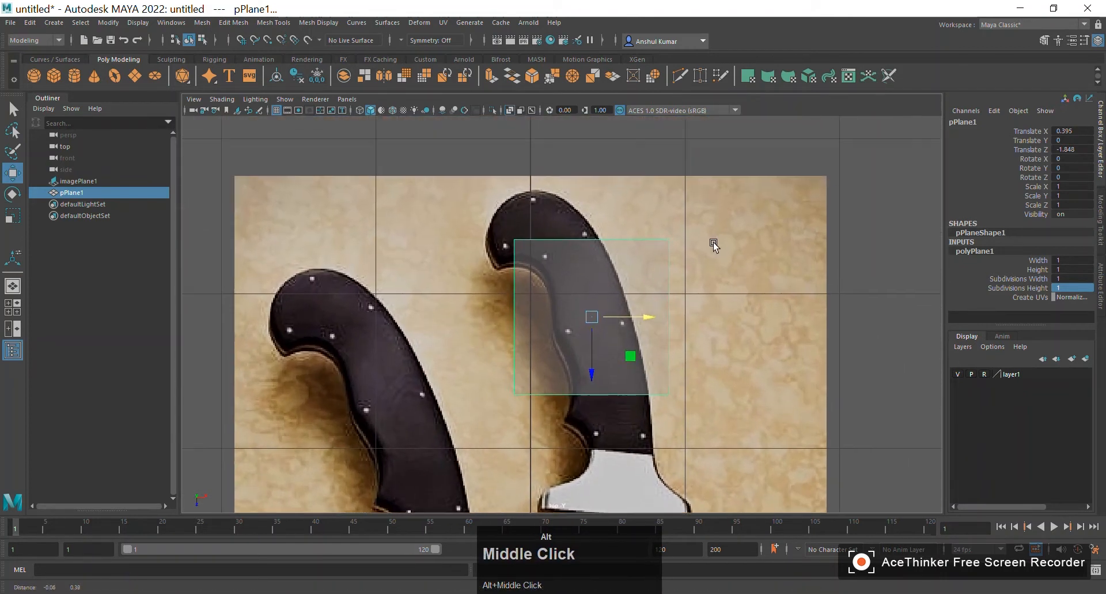
{"action": "right_click_drag", "start_coordinate": [714, 242], "coordinate": [541, 262], "text": "alt"}
{"action": "middle_click_drag", "start_coordinate": [541, 262], "coordinate": [483, 183], "text": "alt"}
{"action": "right_click_drag", "start_coordinate": [483, 182], "coordinate": [632, 155], "text": "alt"}
{"action": "middle_click_drag", "start_coordinate": [632, 156], "coordinate": [447, 218], "text": "alt"}
{"action": "right_click_drag", "start_coordinate": [447, 217], "coordinate": [605, 281], "text": "alt"}
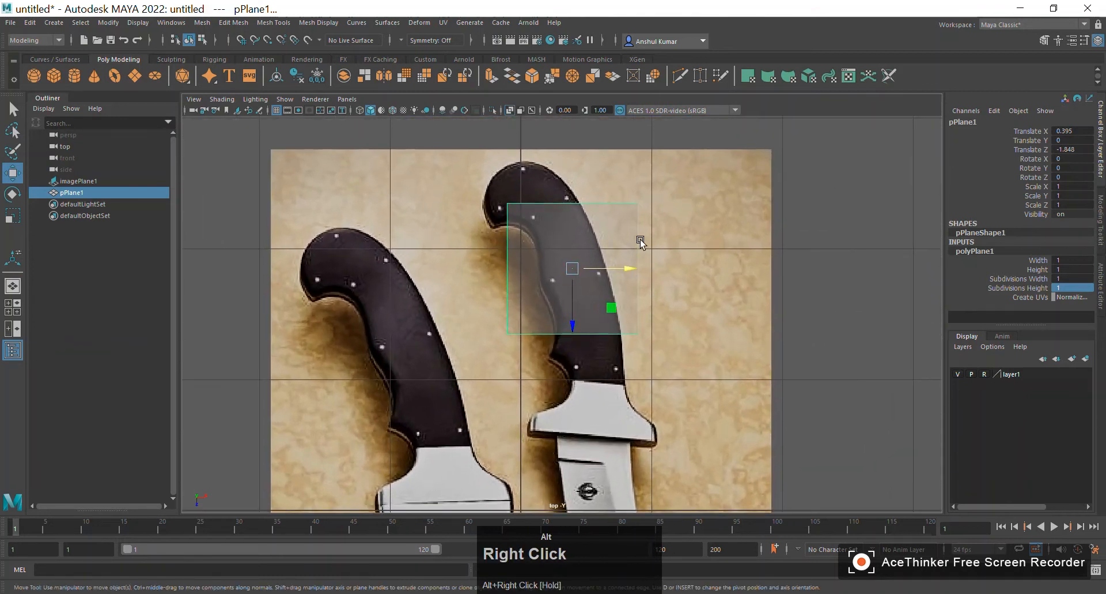
{"action": "middle_click_drag", "start_coordinate": [639, 211], "coordinate": [638, 226], "text": "alt"}
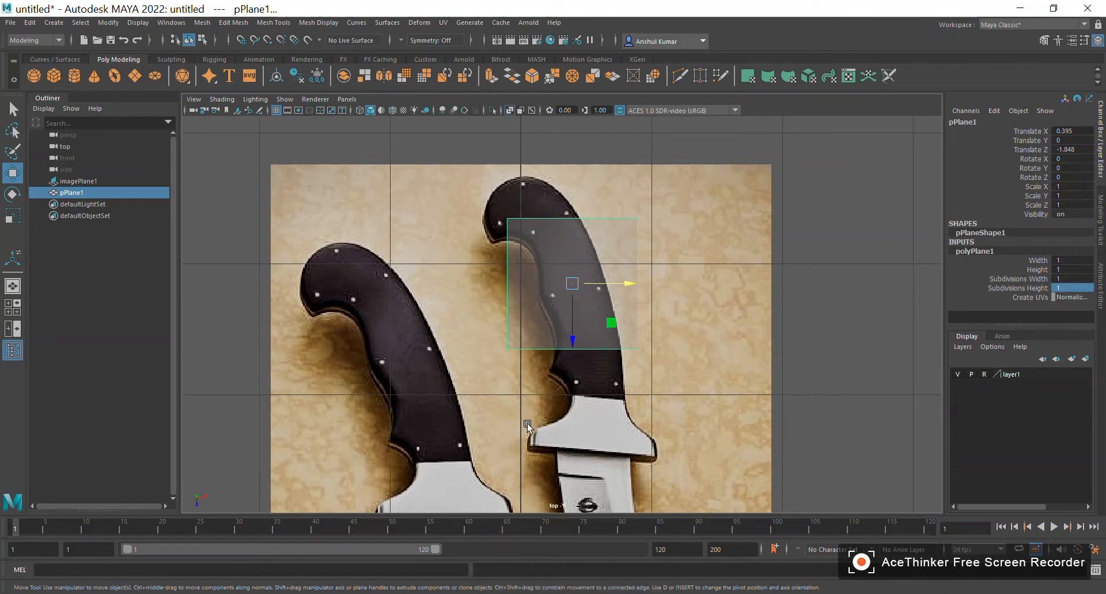
Reposition the plane over the curved handle end at about Translate X 0.192 and Translate Z -2.104
{"action": "left_click_drag", "start_coordinate": [572, 314], "coordinate": [572, 280]}
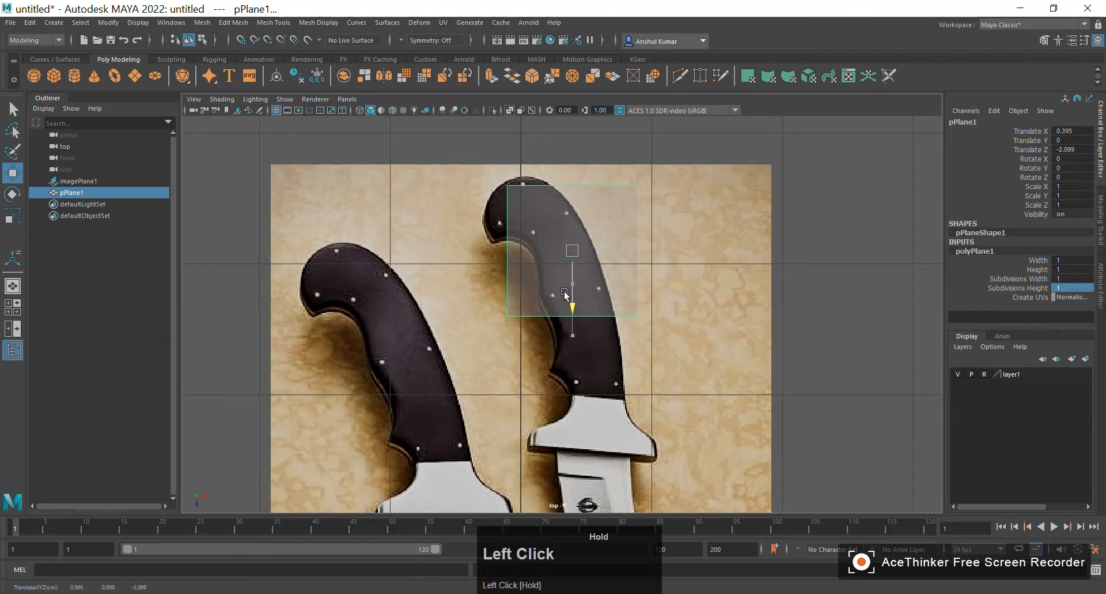
{"action": "left_click_drag", "start_coordinate": [610, 249], "coordinate": [584, 250]}
{"action": "middle_click_drag", "start_coordinate": [575, 249], "coordinate": [588, 279], "text": "alt"}
{"action": "right_click_drag", "start_coordinate": [576, 282], "coordinate": [586, 297], "text": "alt"}
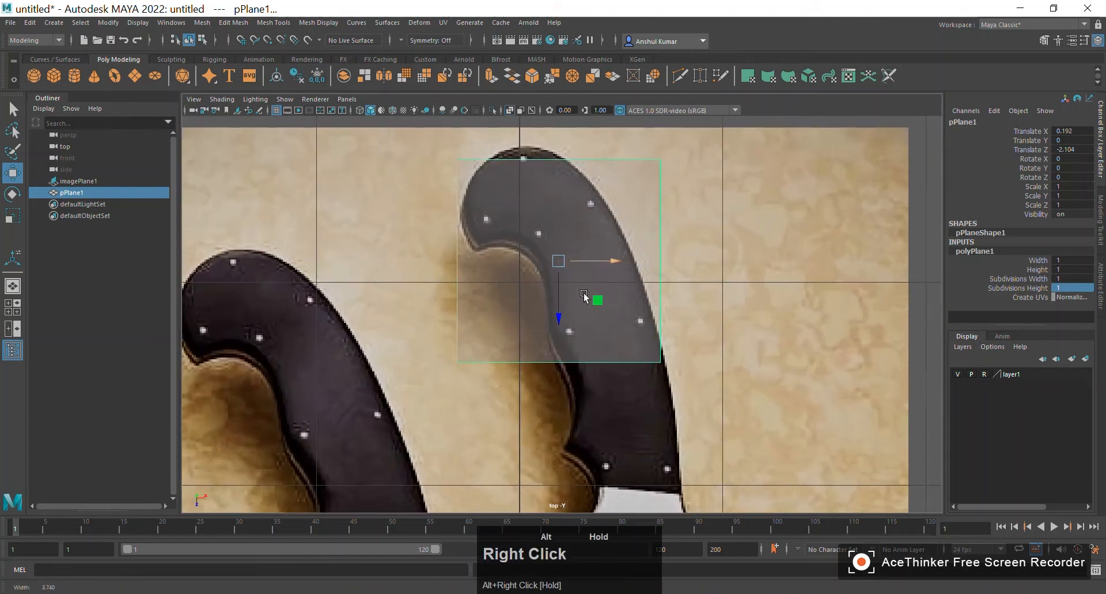
Move the plane's two upper vertices onto the outline of the curved handle end
{"action": "right_click_drag", "start_coordinate": [484, 181], "coordinate": [455, 162]}
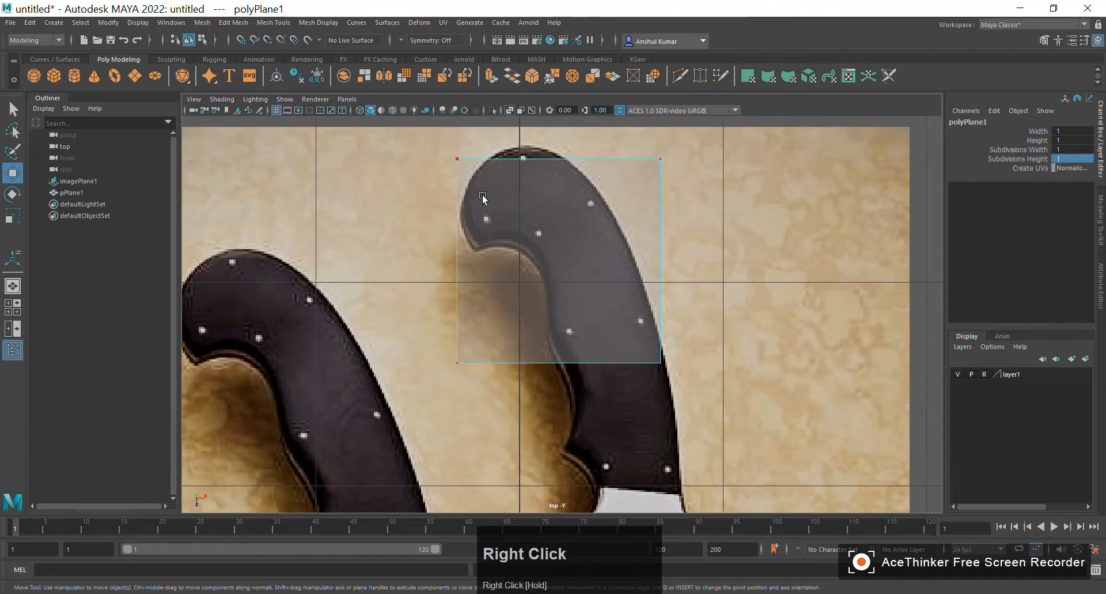
{"action": "middle_click_drag", "start_coordinate": [448, 165], "coordinate": [462, 168], "text": "alt"}
{"action": "left_click", "coordinate": [473, 164]}
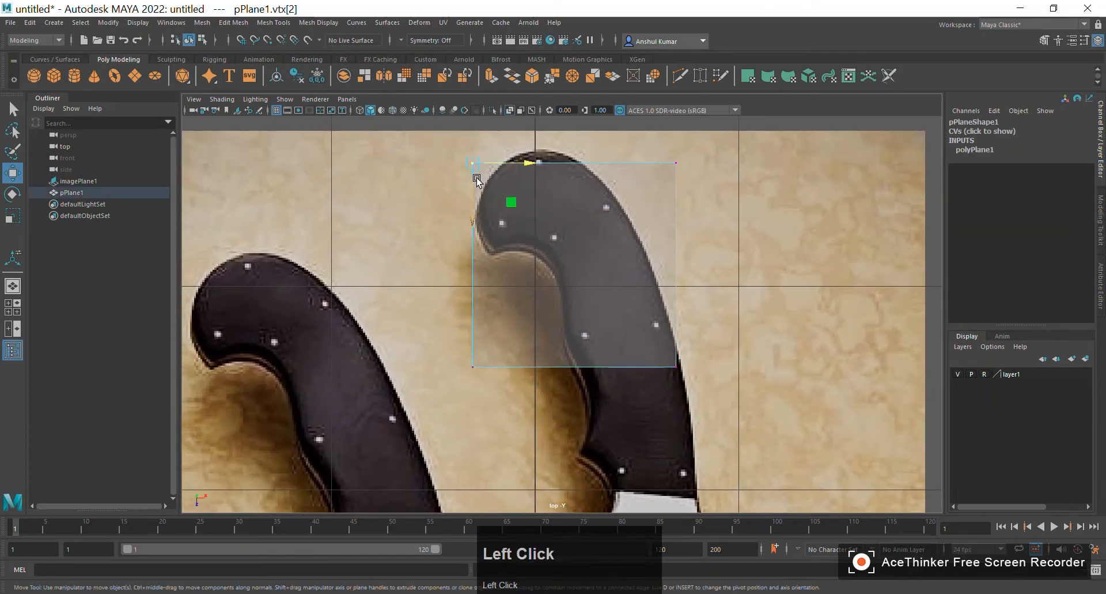
{"action": "left_click_drag", "start_coordinate": [475, 176], "coordinate": [507, 222]}
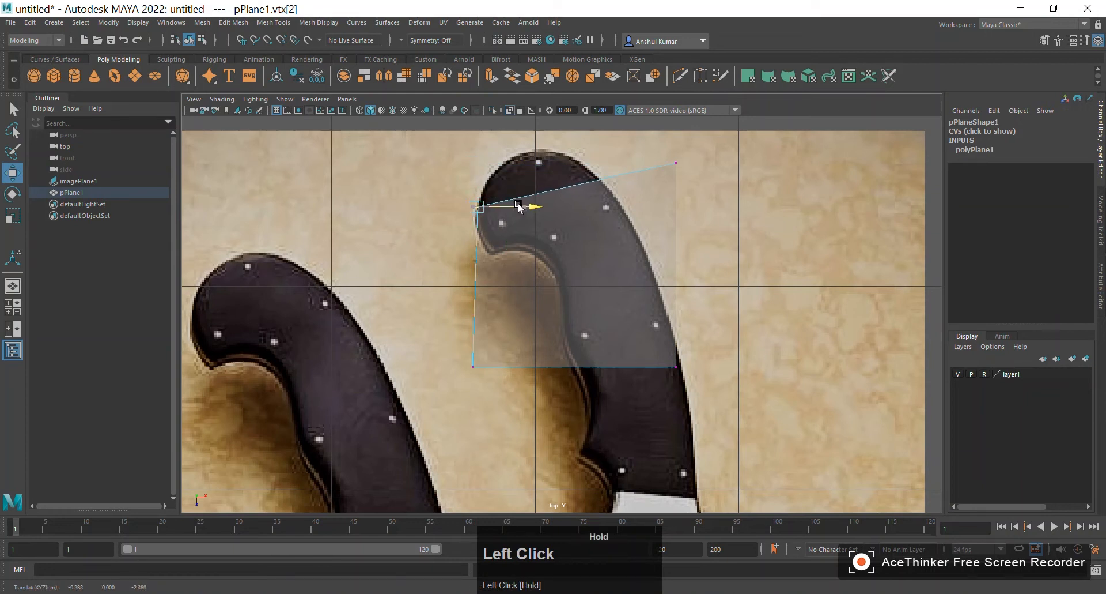
{"action": "left_click", "coordinate": [676, 163]}
{"action": "left_click_drag", "start_coordinate": [708, 165], "coordinate": [614, 179]}
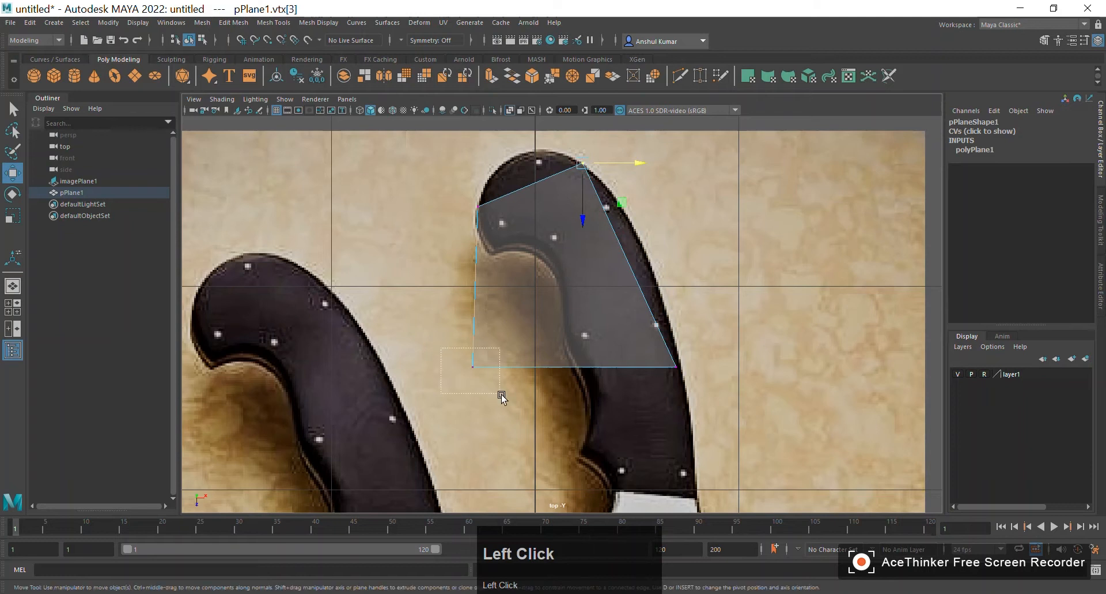
Move the plane's two lower vertices onto the handle outline, one at the hook's tip and one on the outer curve
{"action": "left_click", "coordinate": [472, 366]}
{"action": "left_click_drag", "start_coordinate": [487, 410], "coordinate": [487, 295]}
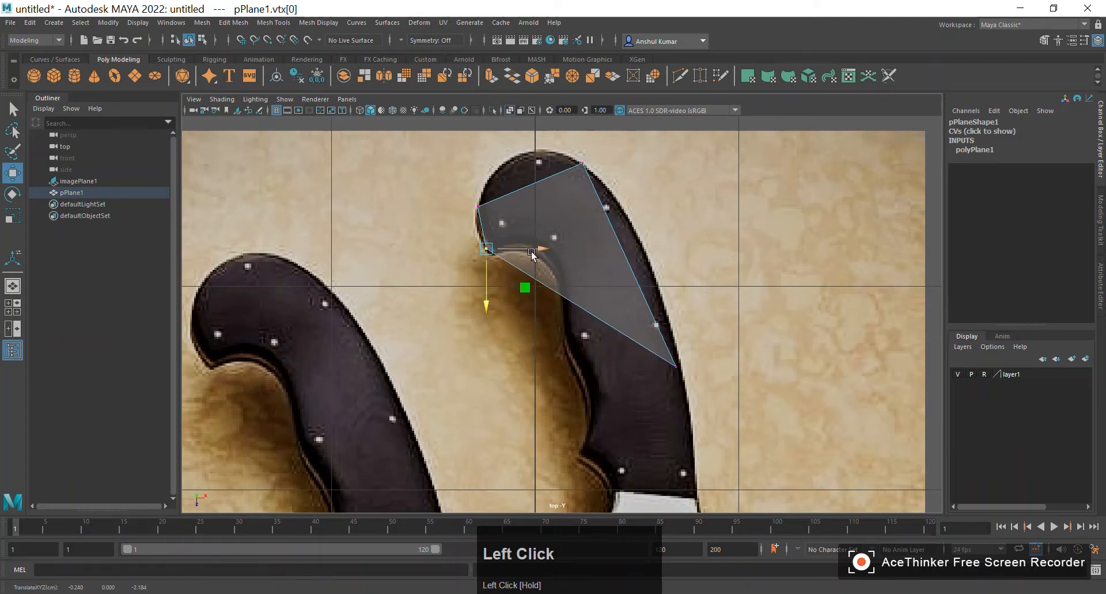
{"action": "left_click", "coordinate": [676, 366]}
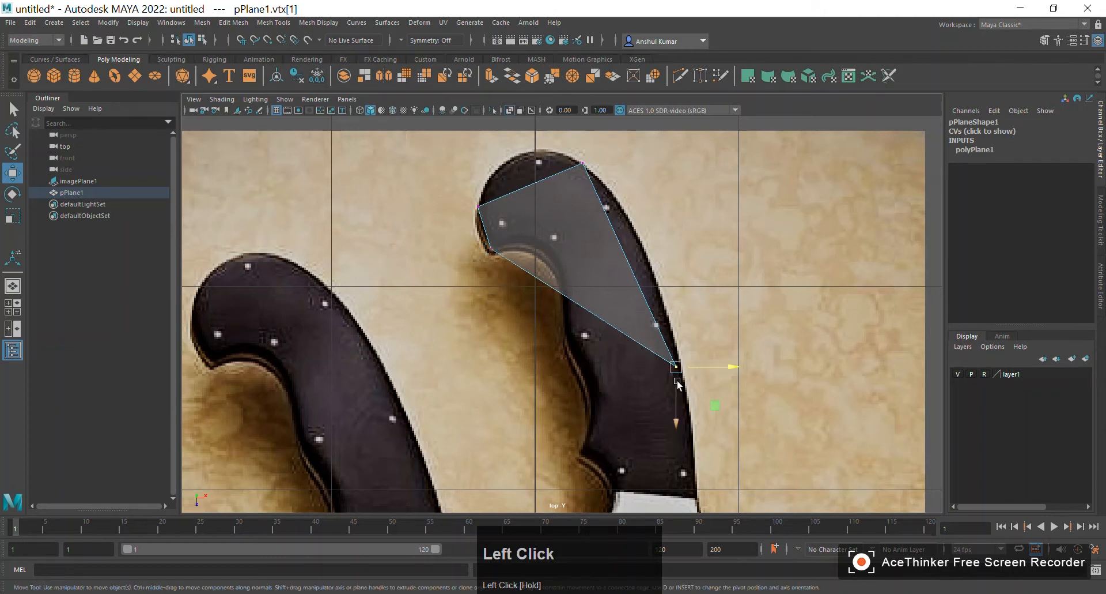
{"action": "left_click_drag", "start_coordinate": [674, 385], "coordinate": [653, 240]}
{"action": "left_click_drag", "start_coordinate": [710, 221], "coordinate": [659, 226]}
Extrude the plane's lower edge down the grip and shift the new edge sideways to follow the outer curve
{"action": "scroll", "coordinate": [576, 225], "scroll_direction": "down", "scroll_amount": 3}
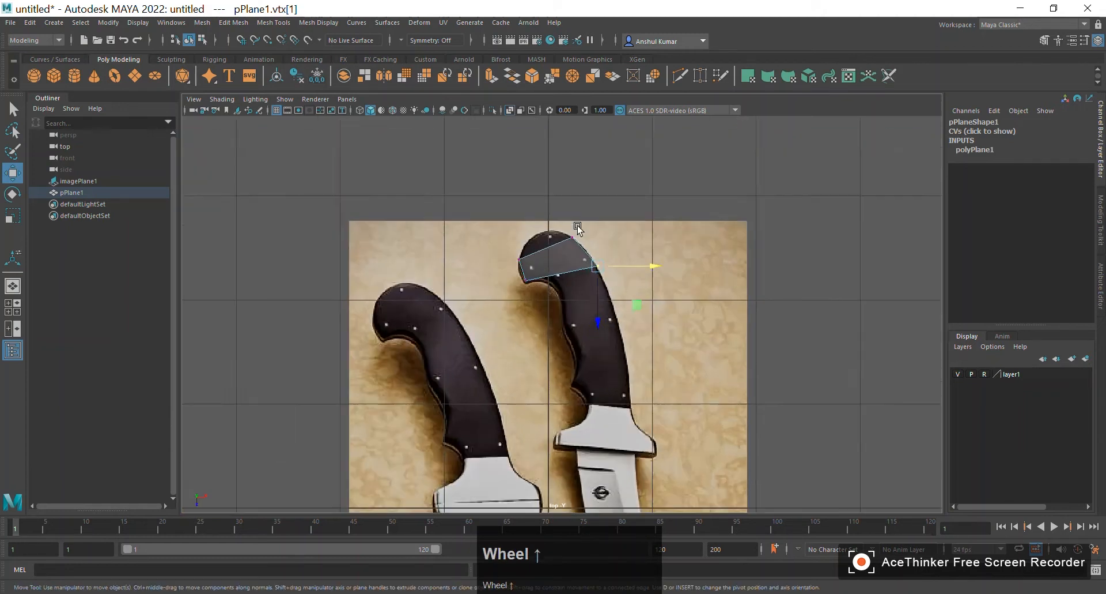
{"action": "scroll", "coordinate": [576, 225], "scroll_direction": "up", "scroll_amount": 4}
{"action": "right_click", "coordinate": [579, 225]}
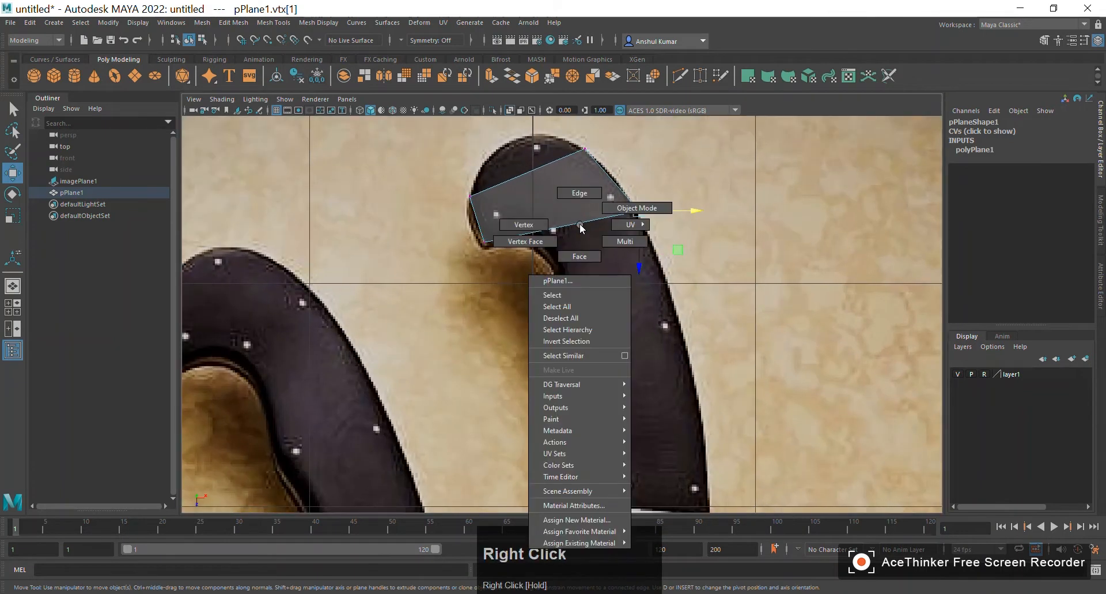
{"action": "right_click_drag", "start_coordinate": [581, 228], "coordinate": [580, 194]}
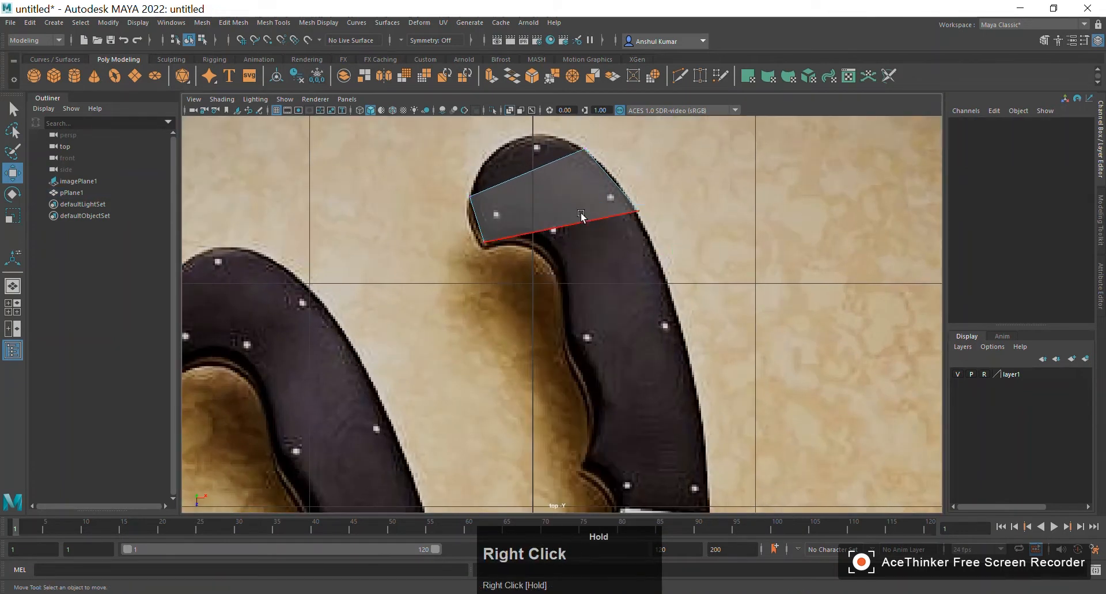
{"action": "left_click", "coordinate": [581, 224]}
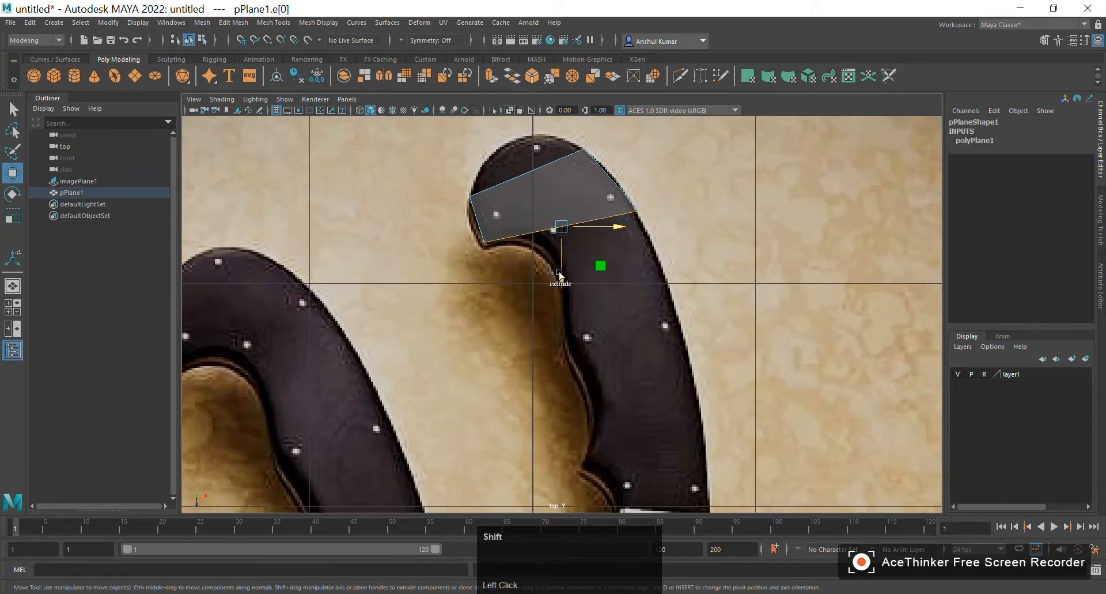
{"action": "left_click_drag", "start_coordinate": [562, 282], "coordinate": [568, 318], "text": "shift"}
{"action": "left_click_drag", "start_coordinate": [615, 279], "coordinate": [639, 279]}
Move the extruded section's inner vertex onto the inner outline of the grip, just below the hook
{"action": "right_click_drag", "start_coordinate": [542, 255], "coordinate": [503, 257]}
{"action": "left_click", "coordinate": [506, 287]}
{"action": "left_click_drag", "start_coordinate": [574, 296], "coordinate": [630, 286]}
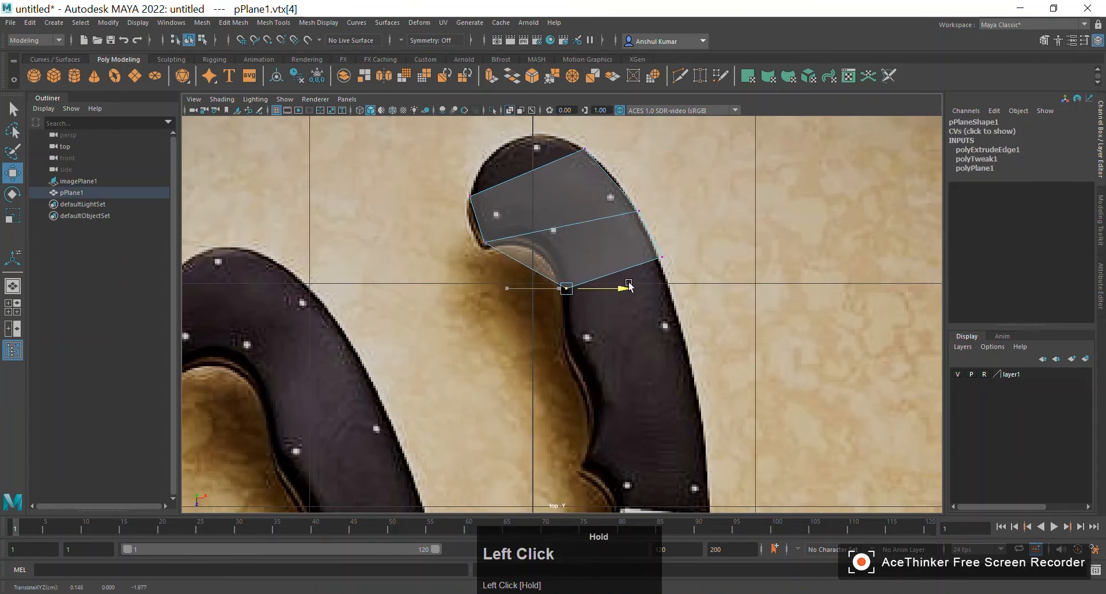
{"action": "left_click_drag", "start_coordinate": [565, 329], "coordinate": [562, 308]}
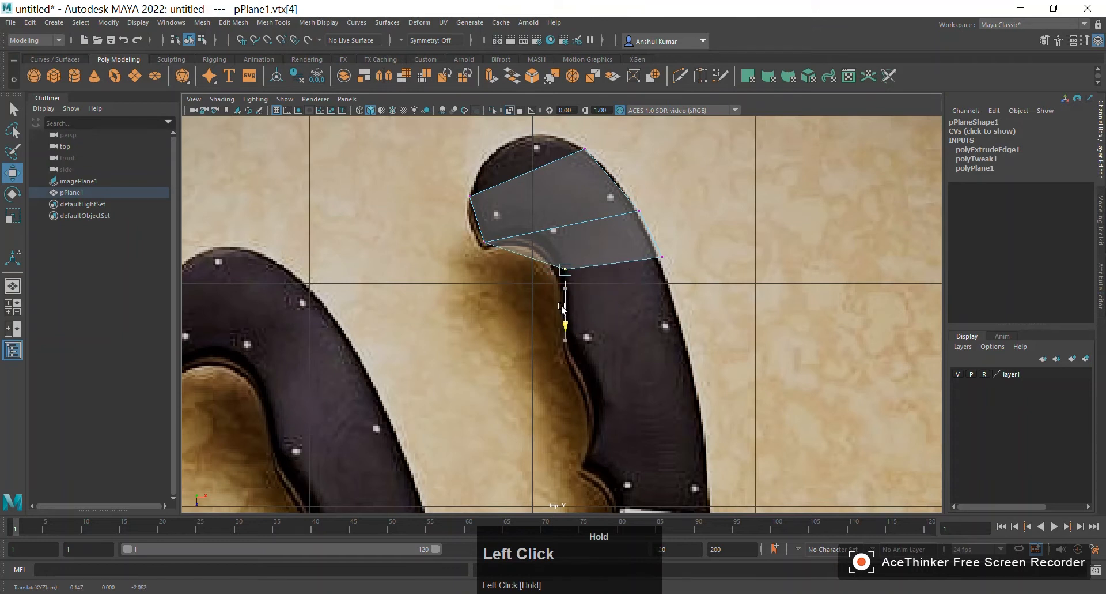
Extrude the lowest edge to the next pair of rivets, follow the outer curve, and fit its inner vertex to the grip outline
{"action": "right_click_drag", "start_coordinate": [605, 273], "coordinate": [613, 258]}
{"action": "left_click_drag", "start_coordinate": [613, 296], "coordinate": [616, 380], "text": "shift"}
{"action": "middle_click_drag", "start_coordinate": [672, 298], "coordinate": [639, 184], "text": "alt"}
{"action": "left_click_drag", "start_coordinate": [636, 232], "coordinate": [658, 233]}
{"action": "middle_click_drag", "start_coordinate": [669, 200], "coordinate": [666, 210], "text": "alt"}
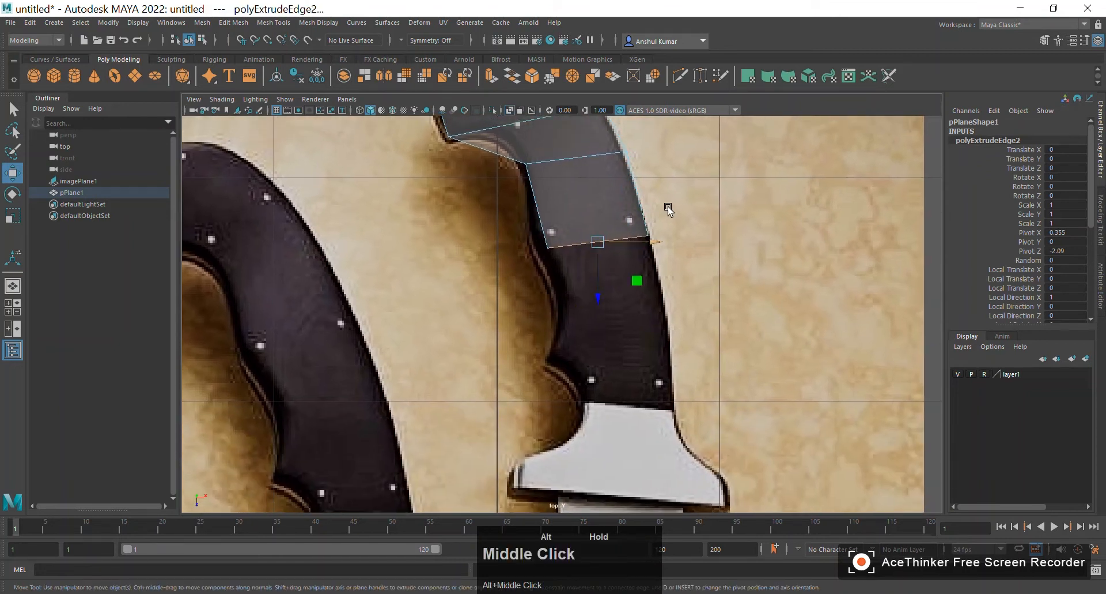
{"action": "right_click_drag", "start_coordinate": [571, 230], "coordinate": [541, 229]}
{"action": "left_click", "coordinate": [545, 247]}
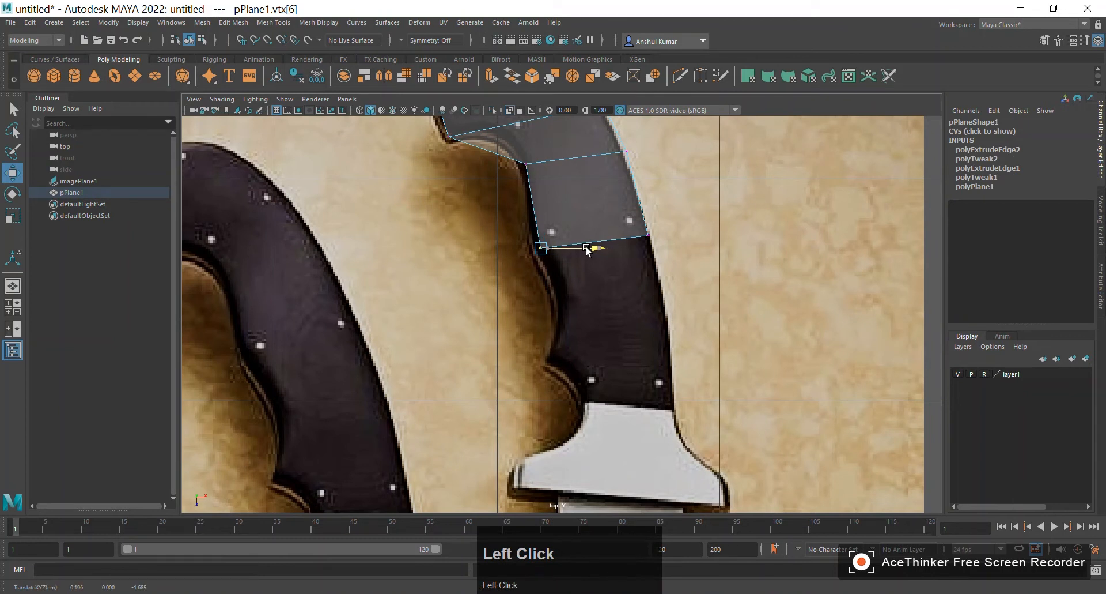
Extrude the lowest edge again to add a third grip section and shift it toward the outer curve
{"action": "middle_click_drag", "start_coordinate": [670, 206], "coordinate": [669, 226], "text": "alt"}
{"action": "right_click_drag", "start_coordinate": [617, 249], "coordinate": [618, 214]}
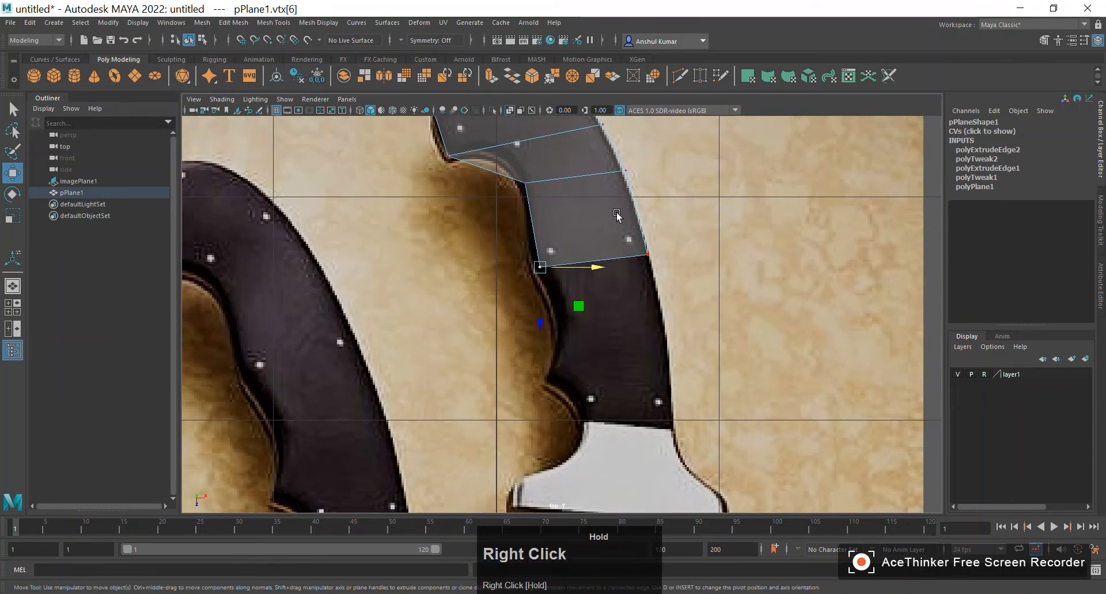
{"action": "left_click_drag", "start_coordinate": [593, 297], "coordinate": [619, 362], "text": "shift"}
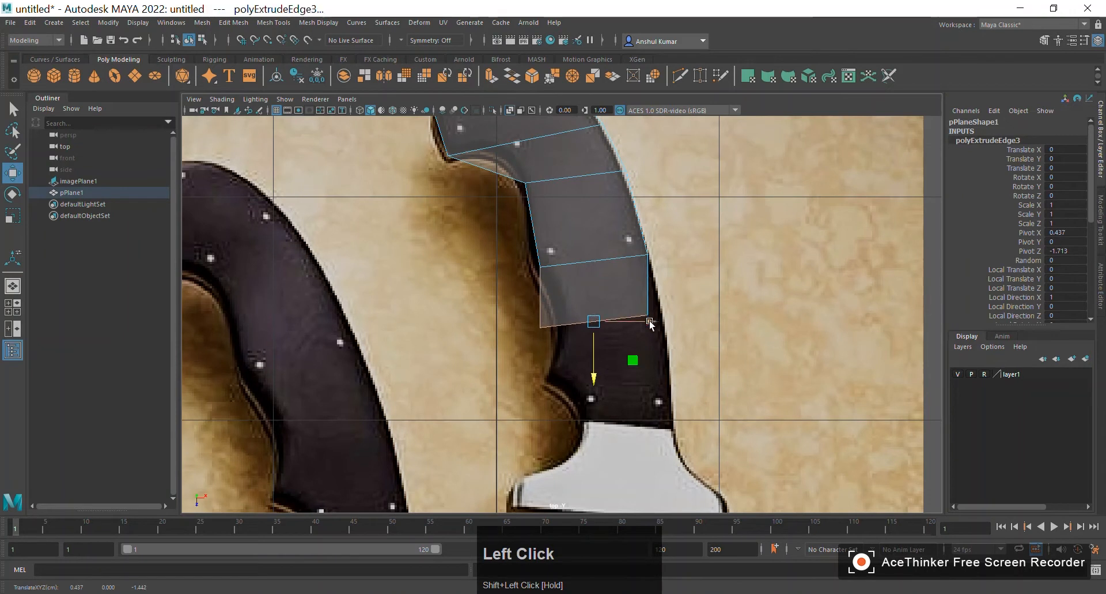
{"action": "mouse_move", "coordinate": [651, 324]}
{"action": "left_mouse_down"}
{"action": "mouse_move", "coordinate": [670, 325]}
{"action": "mouse_move", "coordinate": [660, 321]}
{"action": "left_mouse_up"}
Fit the third extruded section's outer and inner vertices to the grip outline, leaving its lower edge nearly horizontal
{"action": "right_click_drag", "start_coordinate": [656, 292], "coordinate": [627, 292]}
{"action": "left_click_drag", "start_coordinate": [649, 306], "coordinate": [671, 324]}
{"action": "left_click_drag", "start_coordinate": [698, 317], "coordinate": [701, 318]}
{"action": "middle_click_drag", "start_coordinate": [560, 288], "coordinate": [566, 279], "text": "alt"}
{"action": "left_click_drag", "start_coordinate": [545, 287], "coordinate": [623, 322]}
{"action": "left_click_drag", "start_coordinate": [546, 304], "coordinate": [660, 305]}
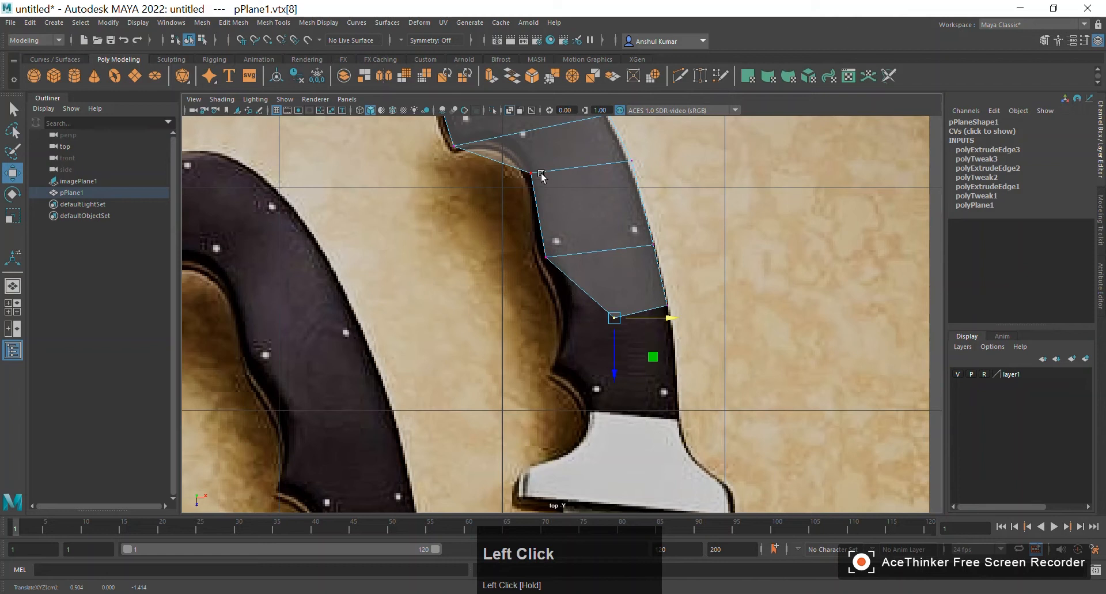
{"action": "left_click_drag", "start_coordinate": [615, 346], "coordinate": [667, 333]}
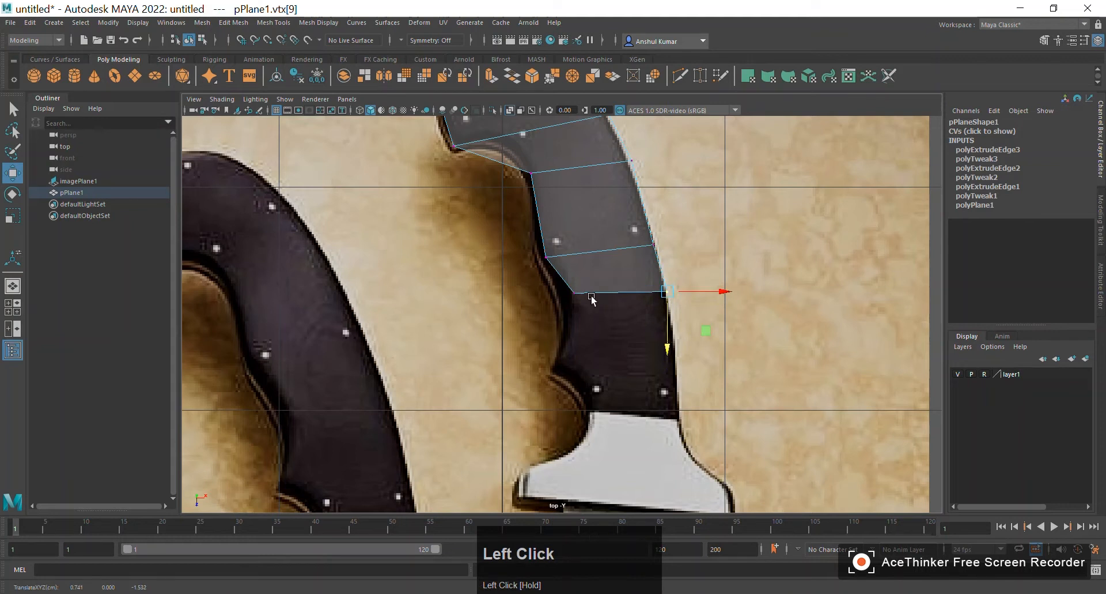
{"action": "left_click_drag", "start_coordinate": [592, 298], "coordinate": [563, 282]}
Extrude a short fourth section down the grip, align it with the outer curve, and adjust its inner vertex to the outline
{"action": "right_click_drag", "start_coordinate": [615, 274], "coordinate": [618, 246]}
{"action": "left_click", "coordinate": [616, 288]}
{"action": "left_click_drag", "start_coordinate": [620, 333], "coordinate": [636, 367], "text": "shift"}
{"action": "left_click_drag", "start_coordinate": [671, 324], "coordinate": [675, 326]}
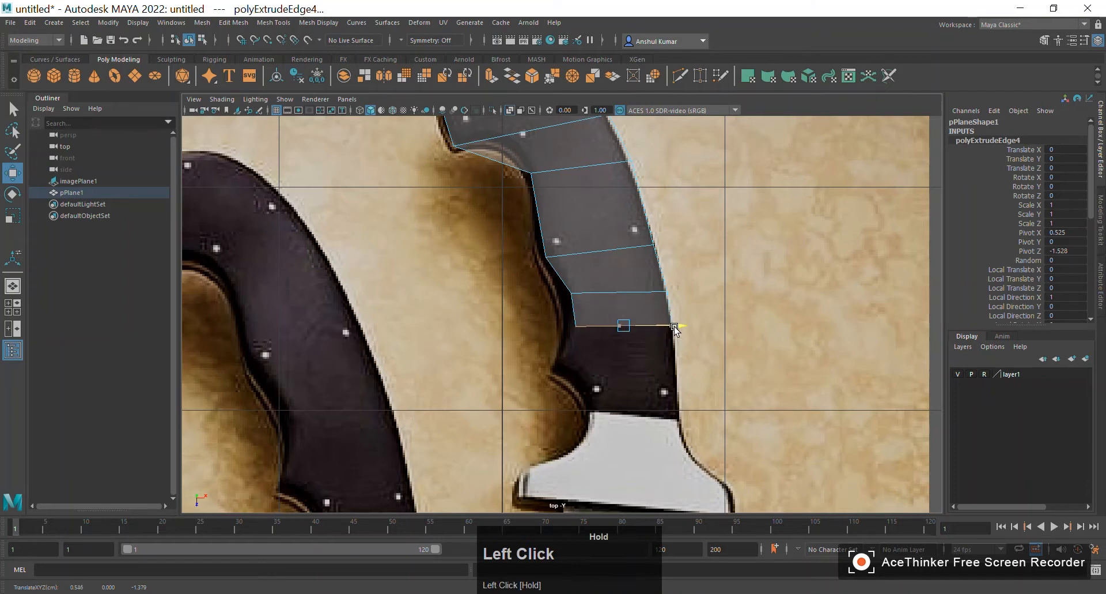
{"action": "right_click_drag", "start_coordinate": [585, 315], "coordinate": [533, 294]}
{"action": "left_click", "coordinate": [575, 325]}
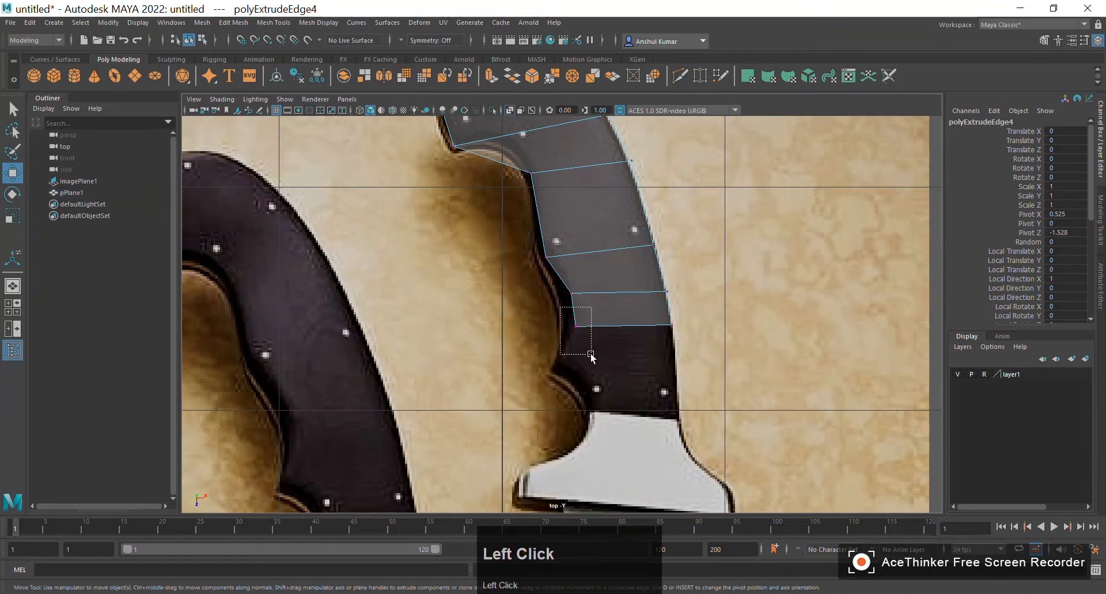
{"action": "left_click_drag", "start_coordinate": [621, 327], "coordinate": [617, 327]}
Extrude the lowest edge once more to add a fifth section toward the guard, to about Z -1.226
{"action": "right_click_drag", "start_coordinate": [629, 292], "coordinate": [630, 270]}
{"action": "left_click", "coordinate": [629, 326]}
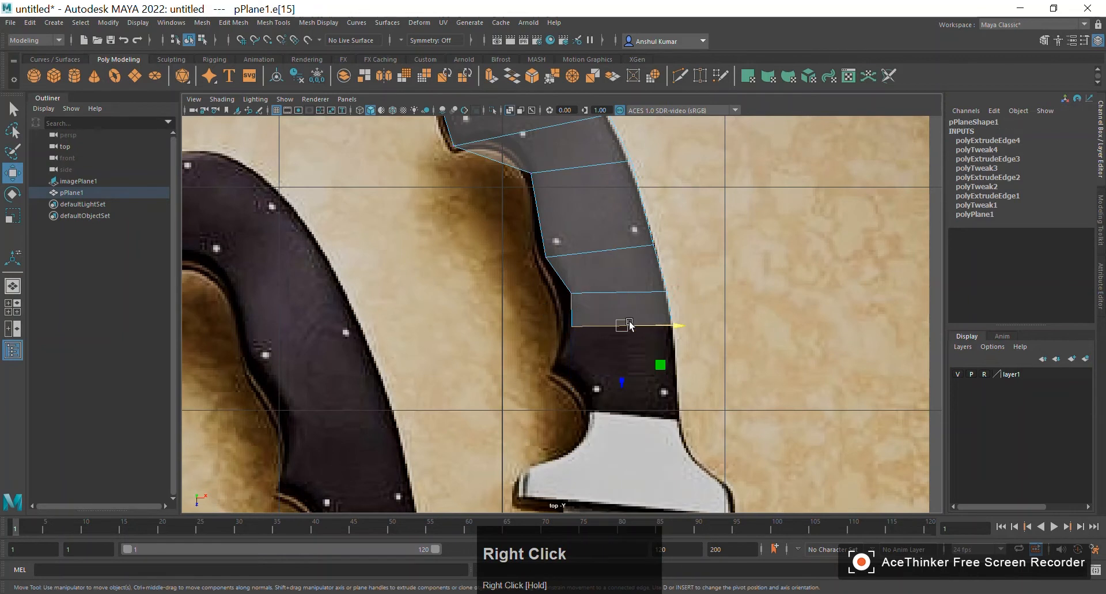
{"action": "left_click_drag", "start_coordinate": [625, 358], "coordinate": [630, 391], "text": "shift"}
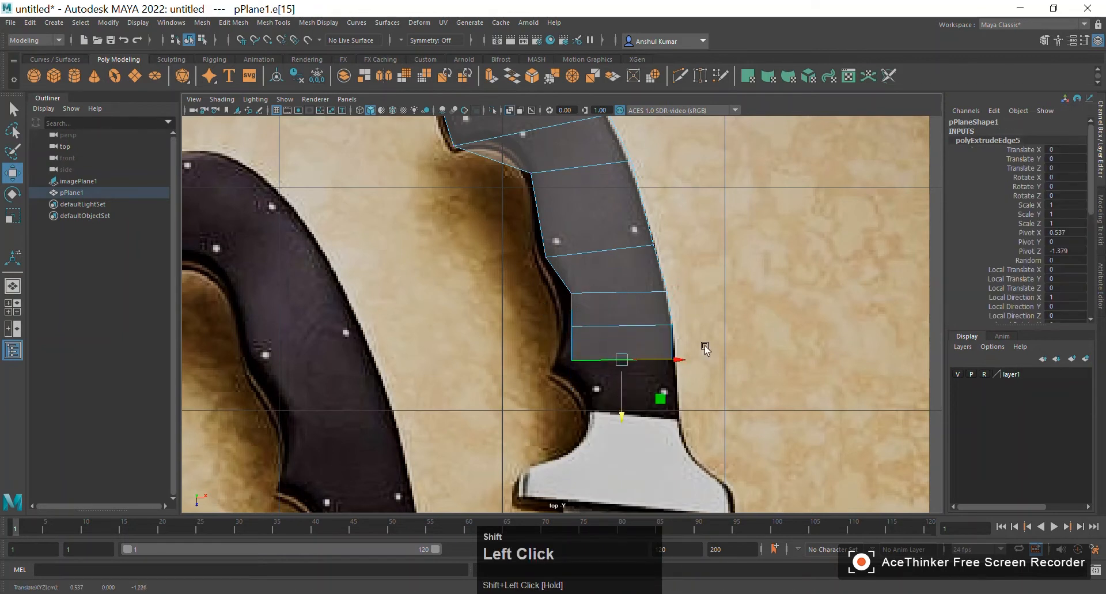
Fit the fifth extruded section's outer and inner lower vertices to the grip outline
{"action": "right_click_drag", "start_coordinate": [646, 352], "coordinate": [588, 292]}
{"action": "left_click", "coordinate": [662, 353]}
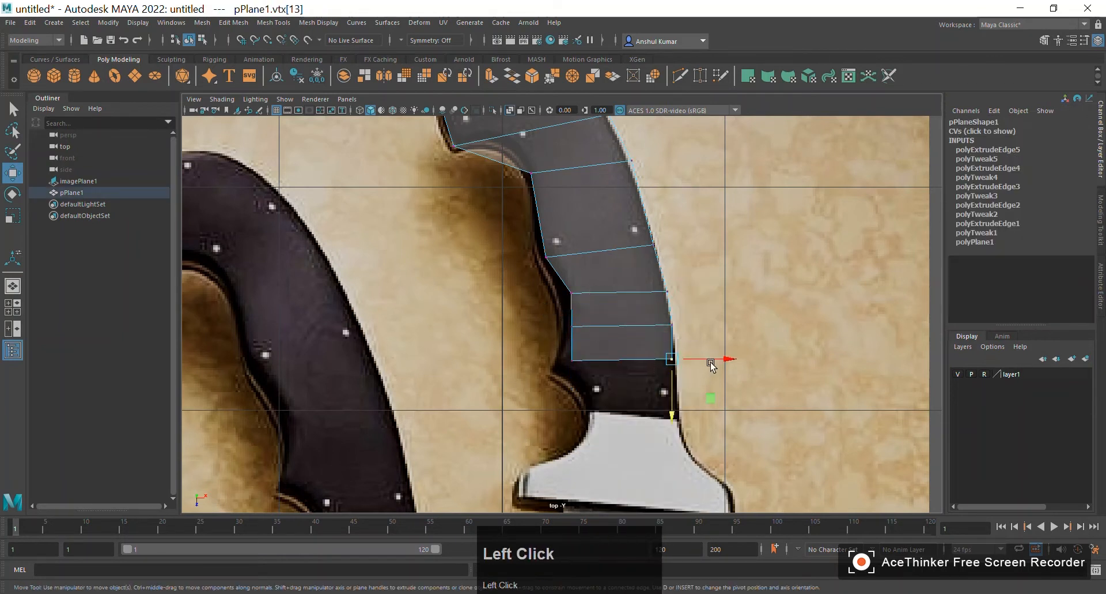
{"action": "left_click_drag", "start_coordinate": [568, 350], "coordinate": [624, 370]}
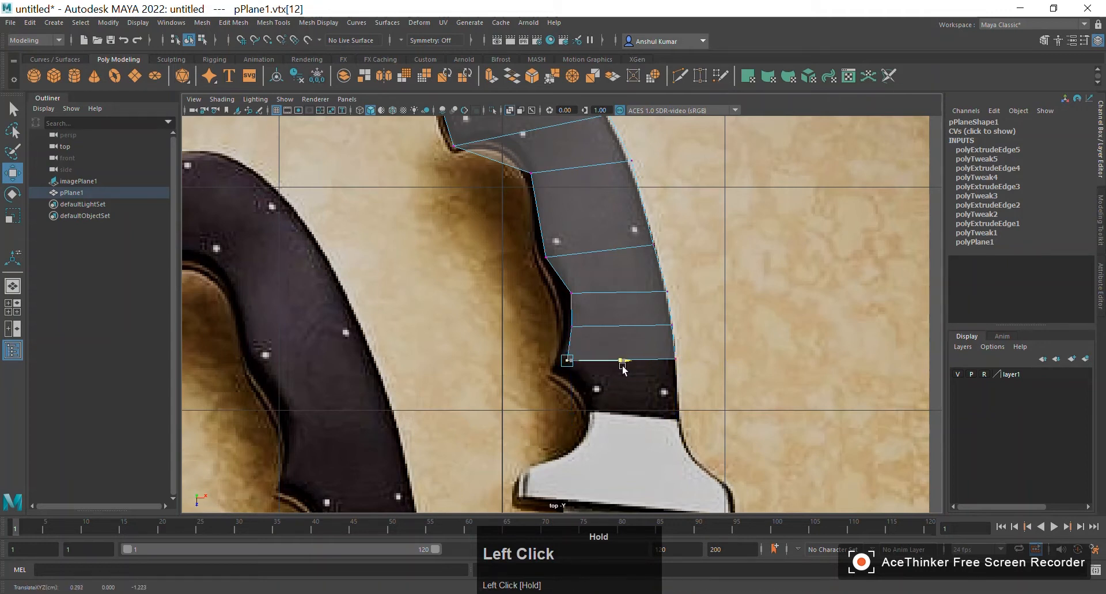
Extrude the lowest edge down to the guard's upper edge, tilt it to the guard's slope, and scale it to the grip's width
{"action": "right_click_drag", "start_coordinate": [638, 340], "coordinate": [627, 249]}
{"action": "left_click", "coordinate": [640, 360]}
{"action": "middle_click_drag", "start_coordinate": [739, 273], "coordinate": [733, 195], "text": "alt"}
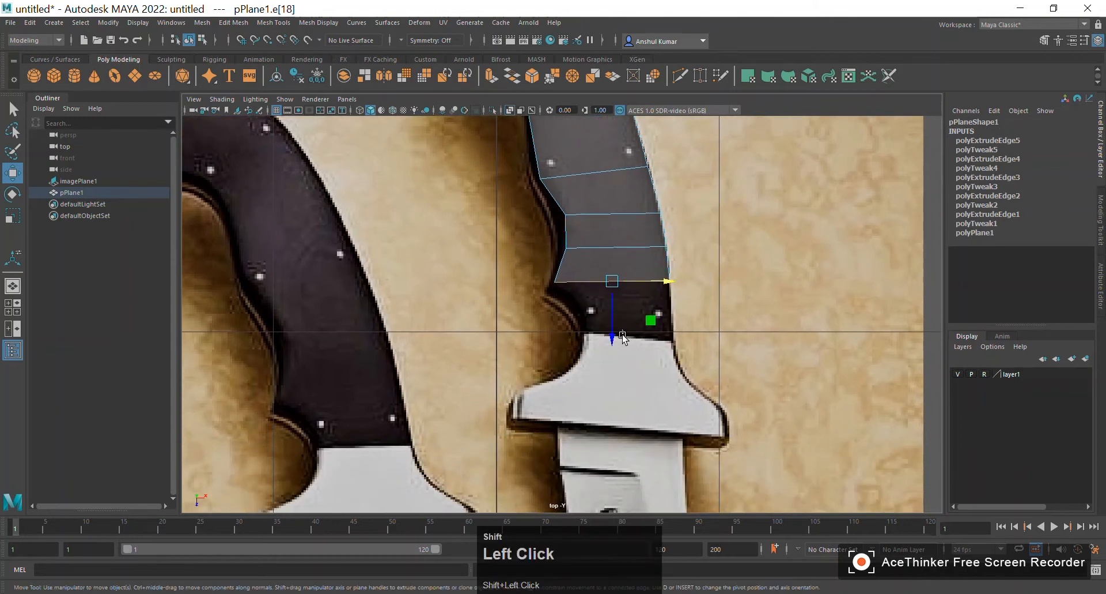
{"action": "left_click_drag", "start_coordinate": [617, 333], "coordinate": [641, 388], "text": "shift"}
{"action": "mouse_move", "coordinate": [662, 334]}
{"action": "left_mouse_down"}
{"action": "mouse_move", "coordinate": [679, 337]}
{"action": "mouse_move", "coordinate": [677, 325]}
{"action": "left_mouse_up"}
{"action": "key", "text": "e"}
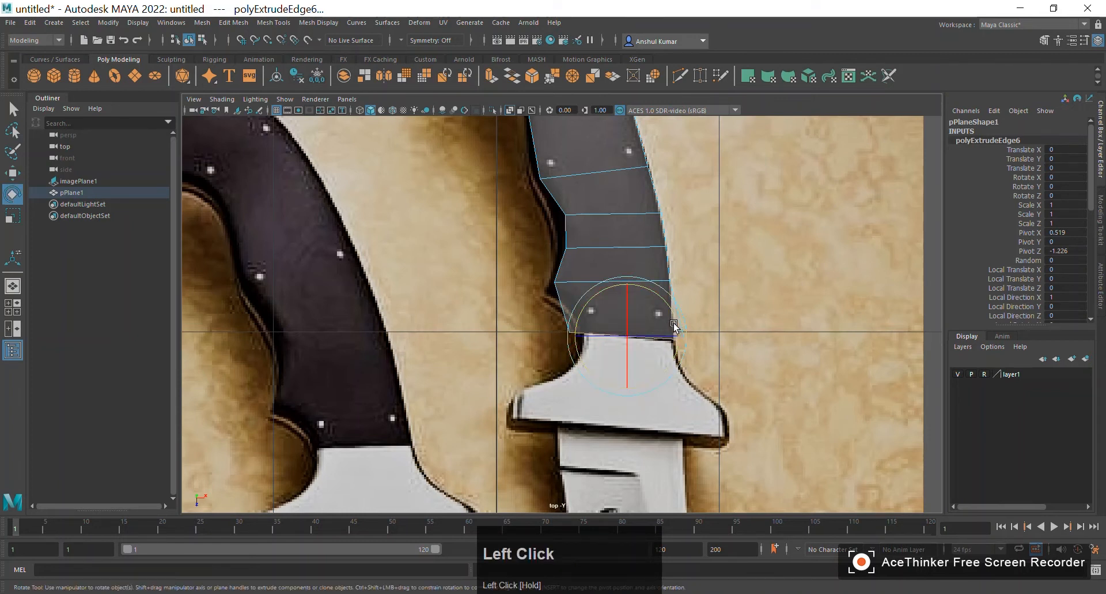
{"action": "key", "text": "r"}
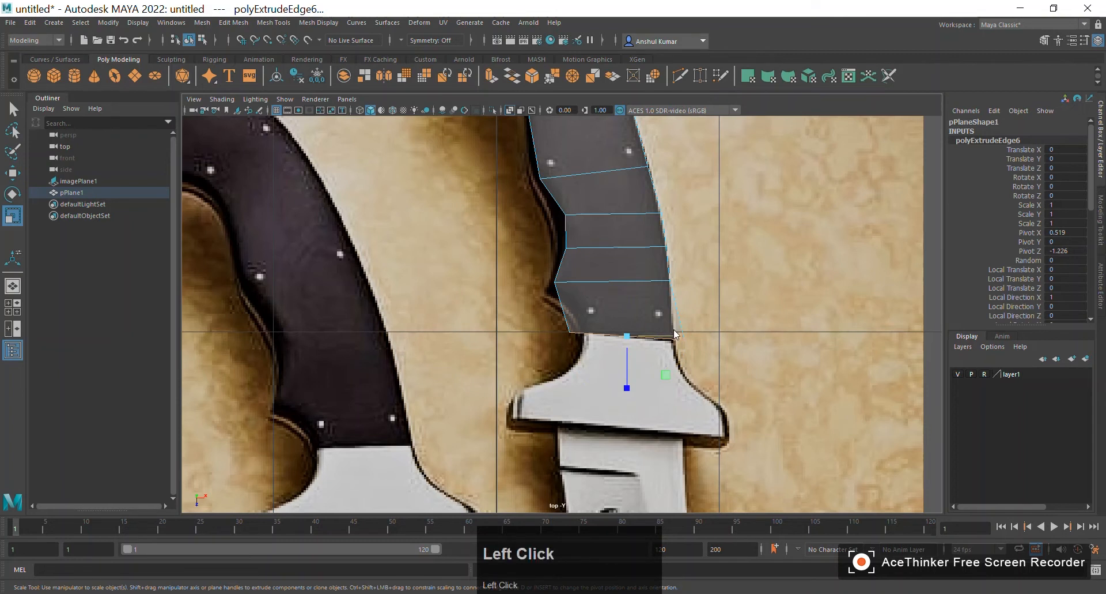
{"action": "key", "text": "r"}
{"action": "mouse_move", "coordinate": [675, 330]}
{"action": "left_mouse_down"}
{"action": "mouse_move", "coordinate": [655, 328]}
{"action": "mouse_move", "coordinate": [694, 312]}
{"action": "mouse_move", "coordinate": [673, 338]}
{"action": "left_mouse_up"}
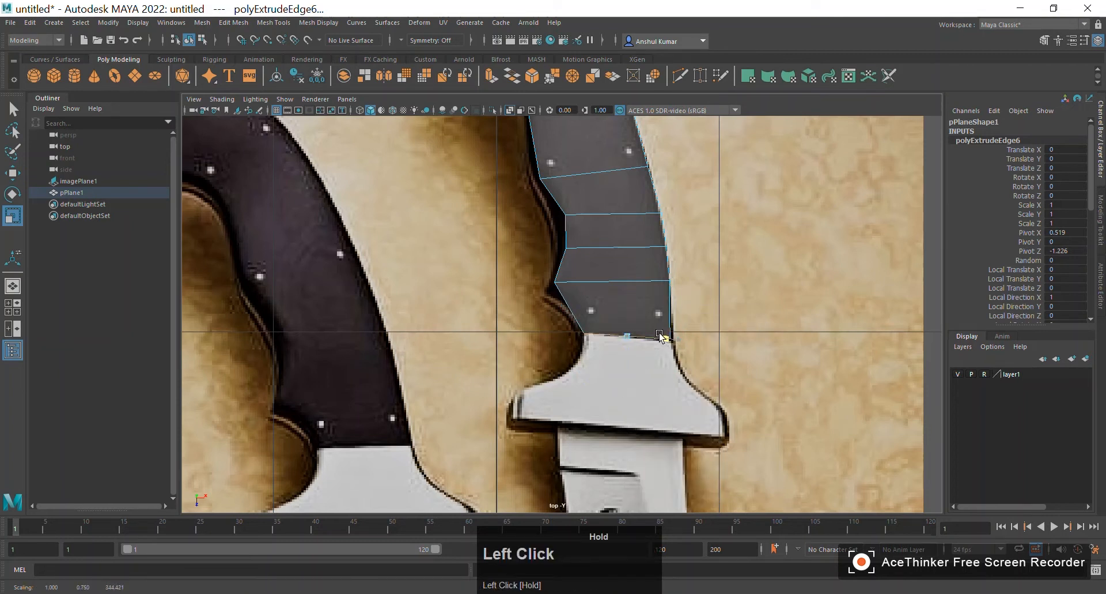
{"action": "key", "text": "r"}
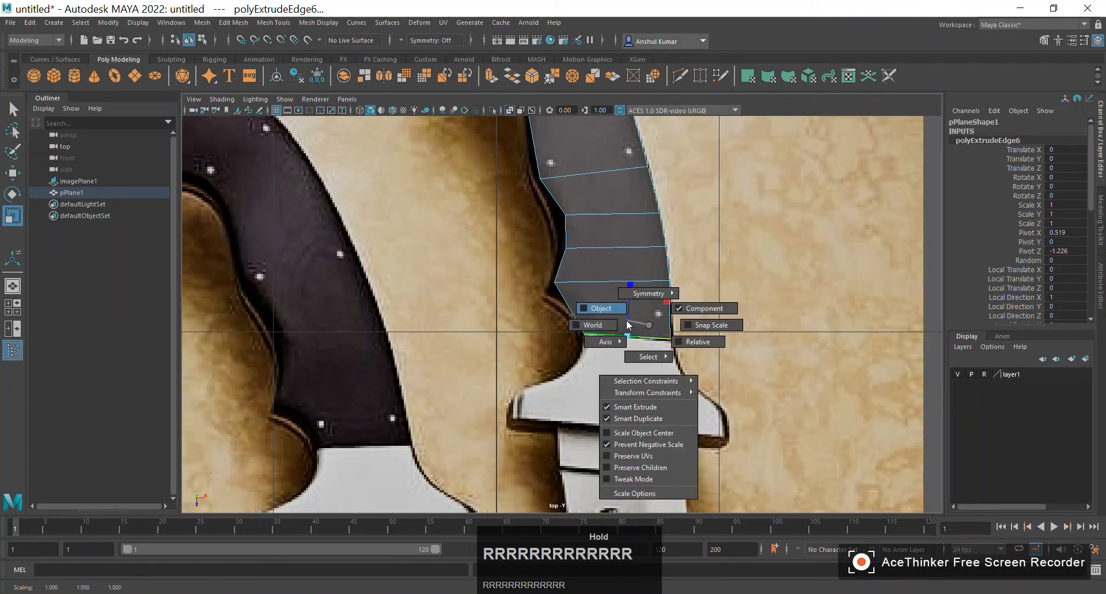
Move the outer vertex where the grip meets the guard onto the reference outline
{"action": "right_click_drag", "start_coordinate": [672, 316], "coordinate": [656, 316]}
{"action": "left_click_drag", "start_coordinate": [658, 318], "coordinate": [698, 346]}
{"action": "key", "text": "w"}
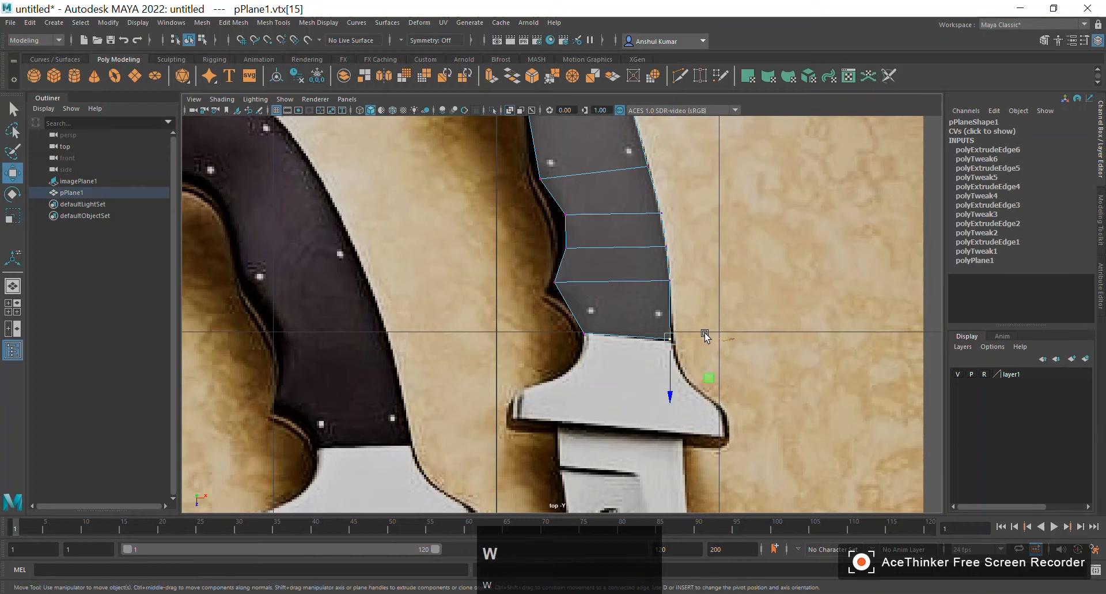
{"action": "left_click", "coordinate": [711, 338]}
{"action": "left_click_drag", "start_coordinate": [705, 341], "coordinate": [708, 339]}
Extrude the lowest edge down into the guard's neck and widen it to match the flaring outline
{"action": "right_click_drag", "start_coordinate": [640, 330], "coordinate": [639, 284]}
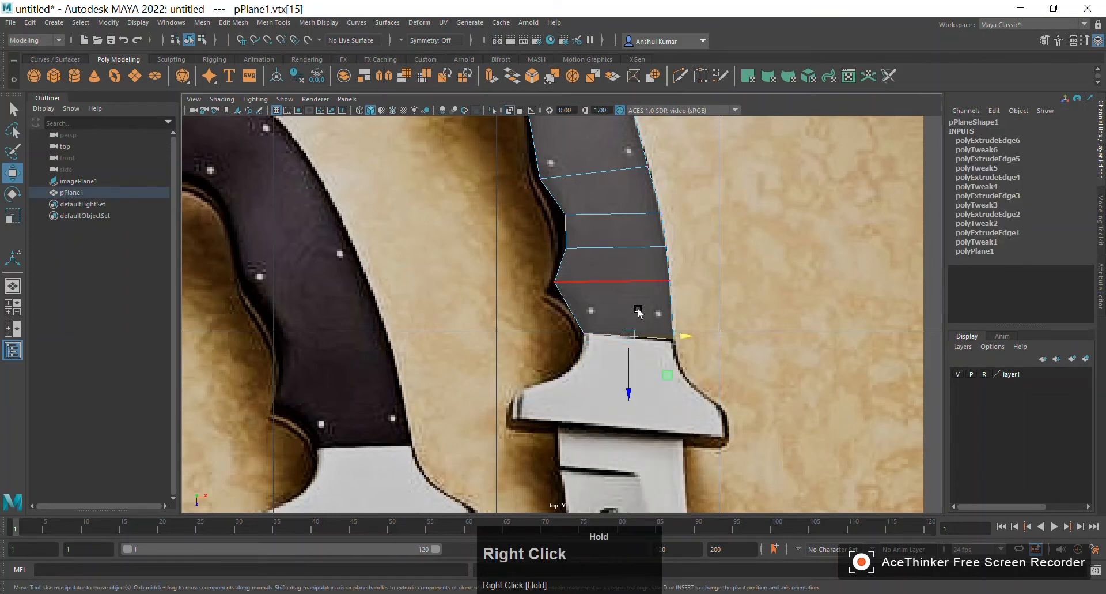
{"action": "left_click_drag", "start_coordinate": [636, 357], "coordinate": [634, 411], "text": "shift"}
{"action": "middle_click_drag", "start_coordinate": [699, 347], "coordinate": [716, 301], "text": "alt"}
{"action": "right_click_drag", "start_coordinate": [612, 334], "coordinate": [645, 330], "text": "alt"}
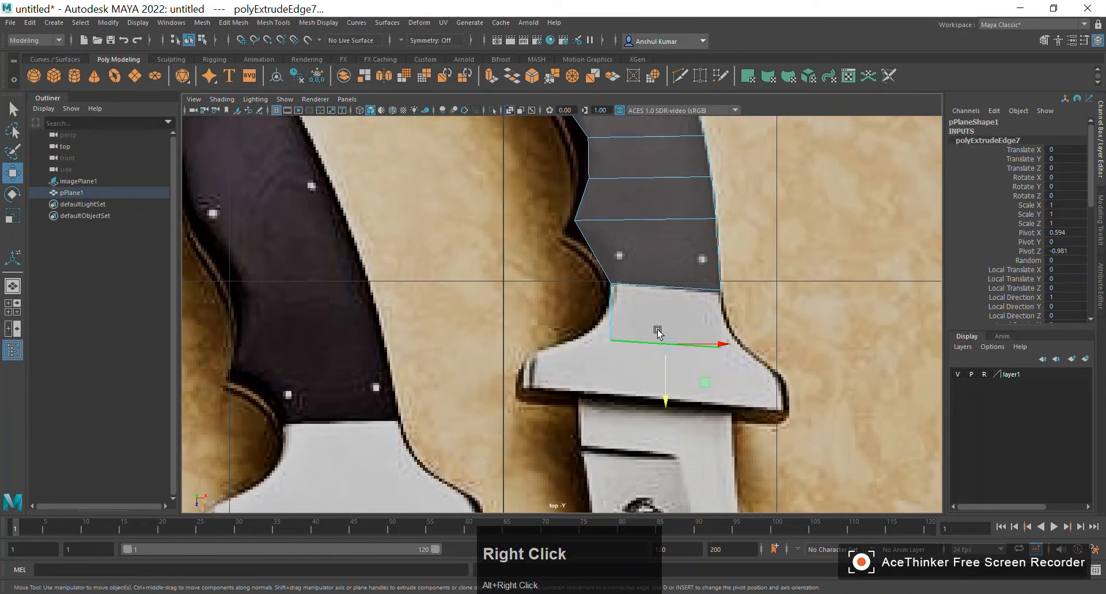
{"action": "key", "text": "r"}
{"action": "left_click_drag", "start_coordinate": [719, 344], "coordinate": [725, 348]}
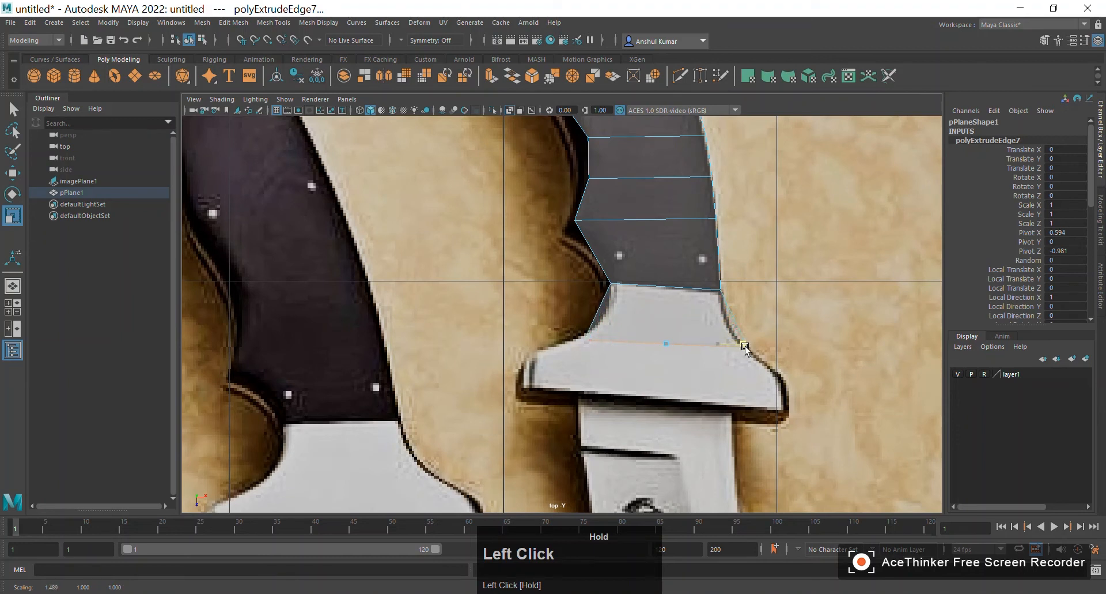
Extrude the neck's lower edge to the guard's bottom rim and scale it horizontally to span the guard's width
{"action": "right_click_drag", "start_coordinate": [680, 293], "coordinate": [682, 336]}
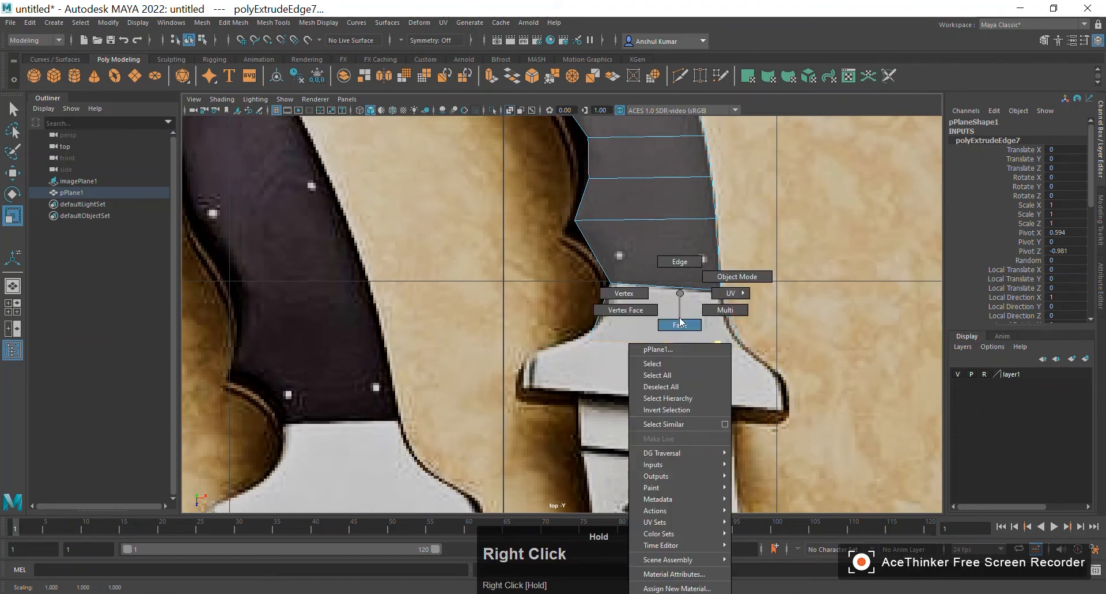
{"action": "right_click_drag", "start_coordinate": [680, 294], "coordinate": [679, 295]}
{"action": "key", "text": "w"}
{"action": "left_click_drag", "start_coordinate": [667, 385], "coordinate": [670, 429], "text": "shift"}
{"action": "middle_click_drag", "start_coordinate": [670, 430], "coordinate": [634, 315], "text": "alt"}
{"action": "right_click_drag", "start_coordinate": [634, 314], "coordinate": [616, 328], "text": "alt"}
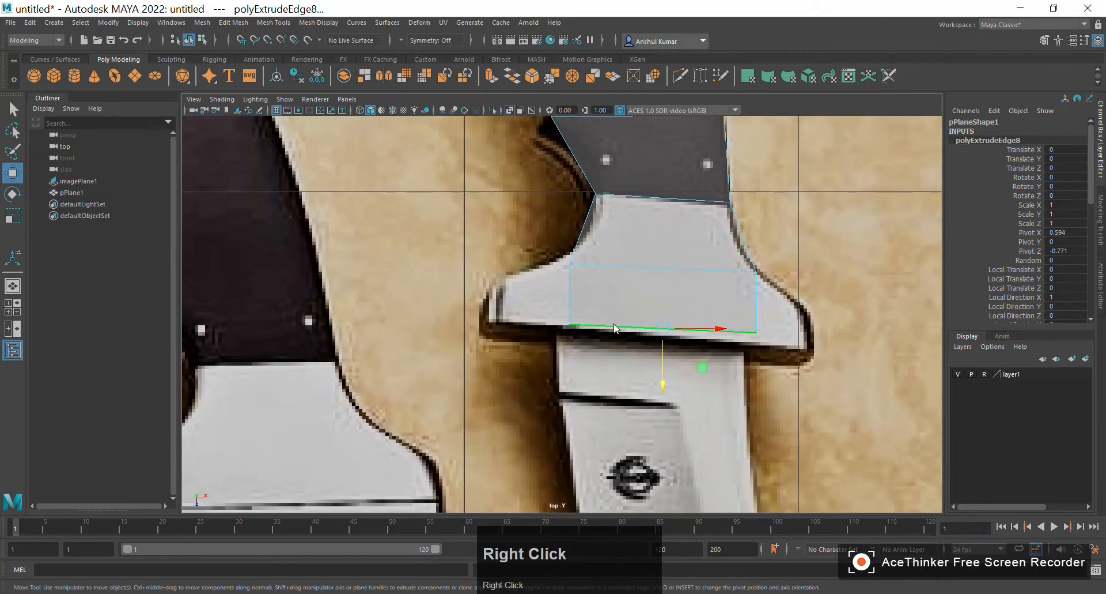
{"action": "right_click_drag", "start_coordinate": [614, 293], "coordinate": [611, 264]}
{"action": "left_click", "coordinate": [718, 339]}
{"action": "key", "text": "r"}
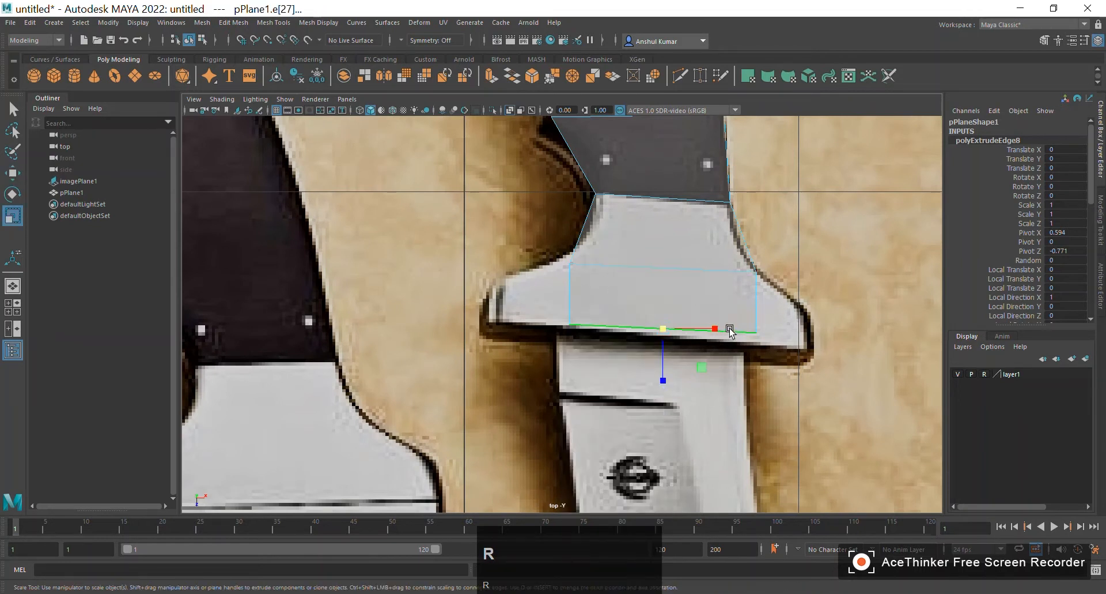
{"action": "left_click_drag", "start_coordinate": [713, 328], "coordinate": [750, 339]}
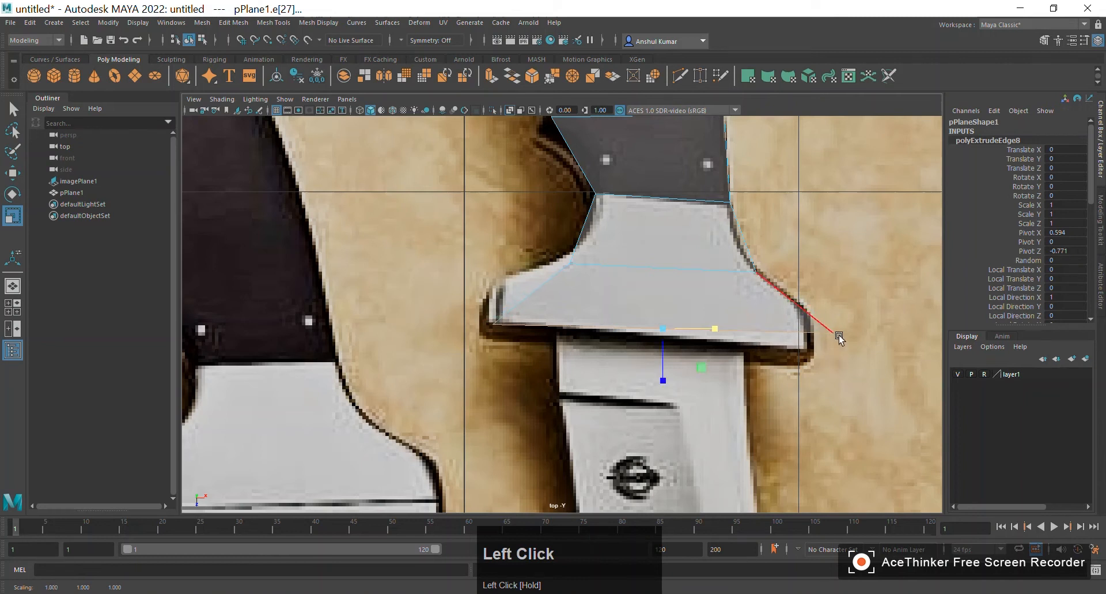
Move the guard's outer bottom vertex onto the rim's corner, at about X 1.042, Z -0.519
{"action": "right_click_drag", "start_coordinate": [835, 293], "coordinate": [798, 297]}
{"action": "left_click_drag", "start_coordinate": [805, 316], "coordinate": [832, 389]}
{"action": "key", "text": "w"}
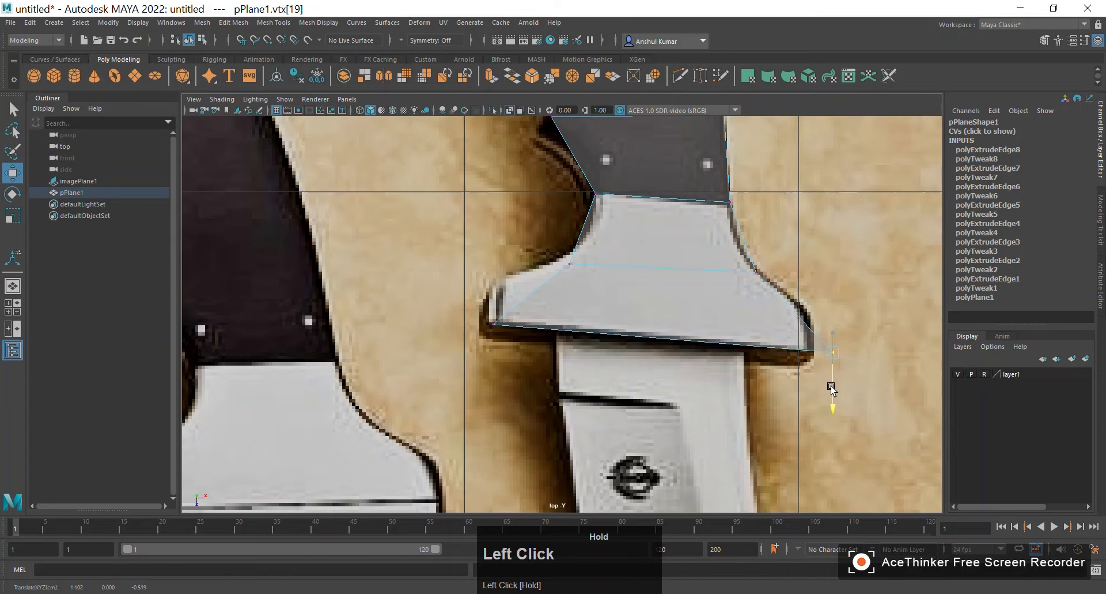
{"action": "left_click_drag", "start_coordinate": [875, 353], "coordinate": [852, 353]}
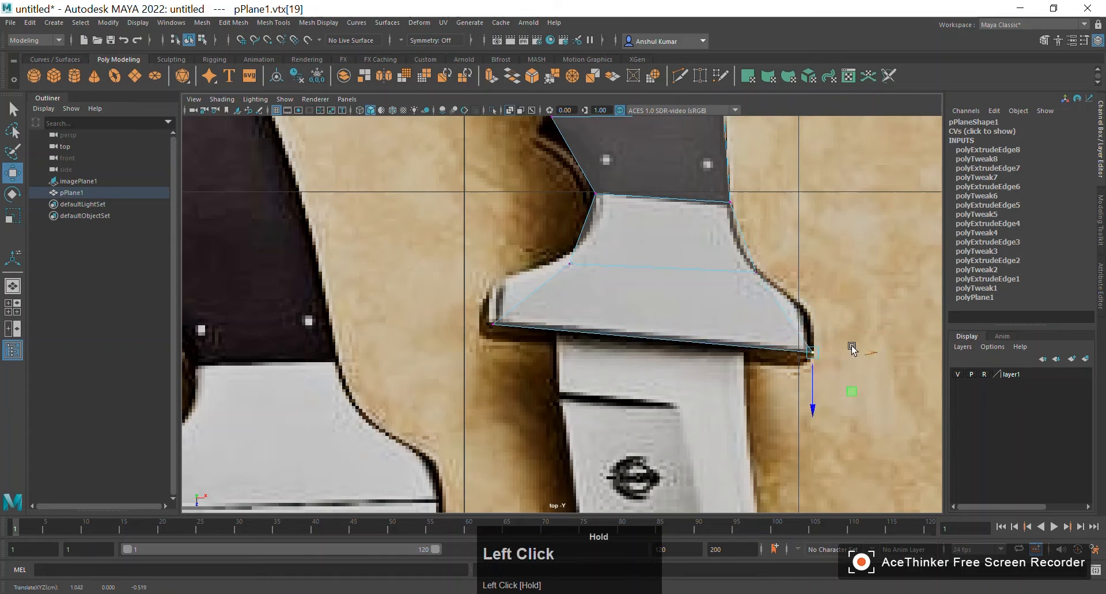
Inspect the plane mesh and reference image in the perspective view, and return to the top view
{"action": "scroll", "coordinate": [807, 225], "scroll_direction": "down", "scroll_amount": 5}
{"action": "scroll", "coordinate": [790, 240], "scroll_direction": "up", "scroll_amount": 3}
{"action": "key", "text": "space"}
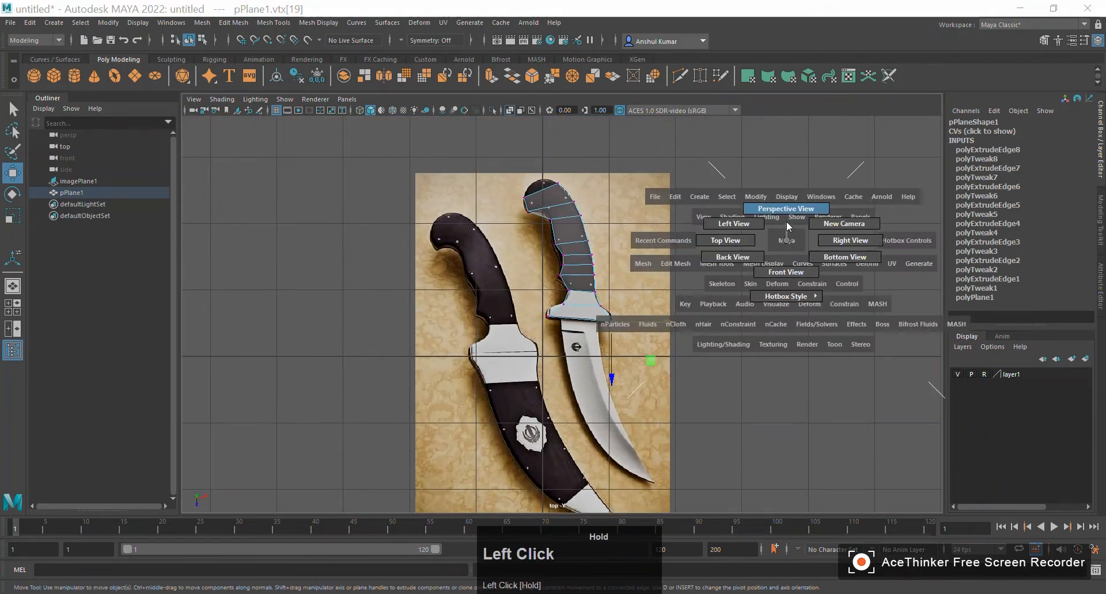
{"action": "left_click_drag", "start_coordinate": [788, 226], "coordinate": [788, 224]}
{"action": "left_click_drag", "start_coordinate": [704, 287], "coordinate": [506, 262], "text": "alt"}
{"action": "right_click_drag", "start_coordinate": [506, 262], "coordinate": [731, 367], "text": "alt"}
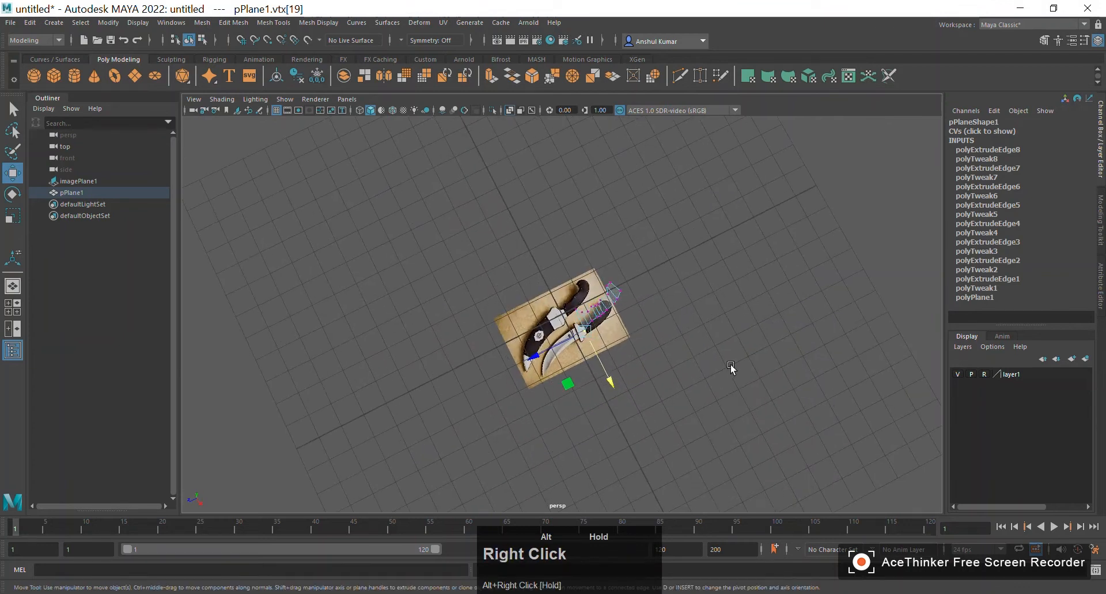
{"action": "left_click_drag", "start_coordinate": [731, 367], "coordinate": [724, 262], "text": "alt"}
{"action": "right_click_drag", "start_coordinate": [723, 261], "coordinate": [751, 246]}
{"action": "scroll", "coordinate": [647, 264], "scroll_direction": "up", "scroll_amount": 6}
{"action": "left_click_drag", "start_coordinate": [595, 252], "coordinate": [712, 323], "text": "alt"}
{"action": "right_click_drag", "start_coordinate": [712, 322], "coordinate": [751, 457], "text": "alt"}
{"action": "left_click_drag", "start_coordinate": [752, 457], "coordinate": [494, 290], "text": "alt"}
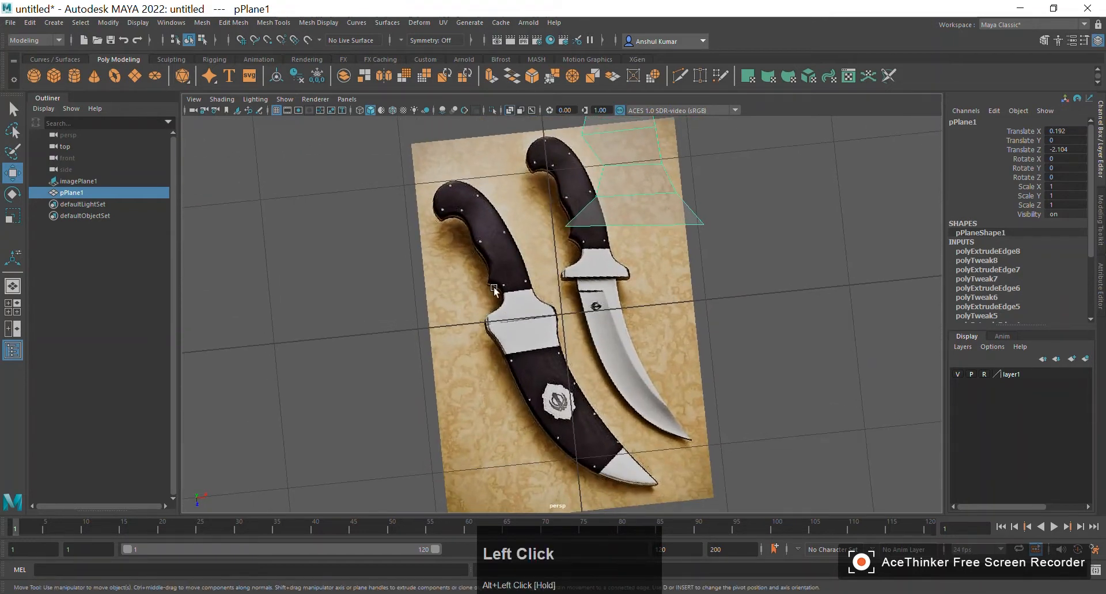
{"action": "left_click_drag", "start_coordinate": [628, 238], "coordinate": [702, 246], "text": "alt"}
{"action": "key", "text": "space"}
{"action": "scroll", "coordinate": [622, 277], "scroll_direction": "up", "scroll_amount": 2}
{"action": "middle_click_drag", "start_coordinate": [621, 277], "coordinate": [642, 223]}
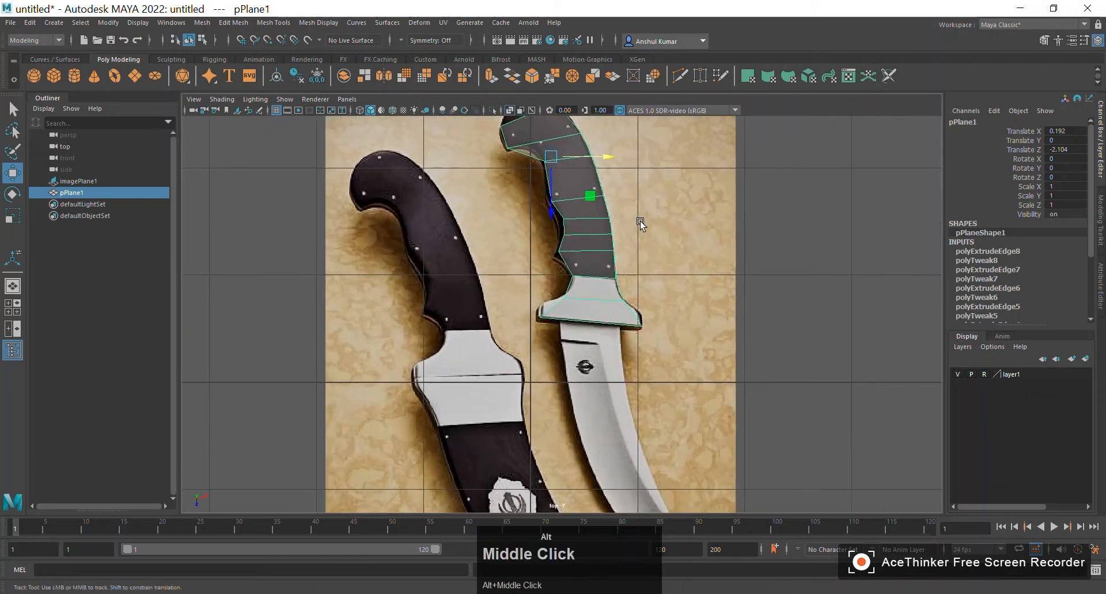
Insert 3 evenly spaced edge loops across the guard's flared lower section with the Insert Edge Loop tool's Multiple edge loops option
{"action": "right_click_drag", "start_coordinate": [642, 222], "coordinate": [694, 397], "text": "alt"}
{"action": "middle_click_drag", "start_coordinate": [694, 288], "coordinate": [602, 99], "text": "alt"}
{"action": "right_click_drag", "start_coordinate": [597, 216], "coordinate": [647, 247], "text": "alt"}
{"action": "middle_click_drag", "start_coordinate": [647, 248], "coordinate": [607, 328], "text": "alt"}
{"action": "right_click_drag", "start_coordinate": [608, 328], "coordinate": [657, 317], "text": "alt"}
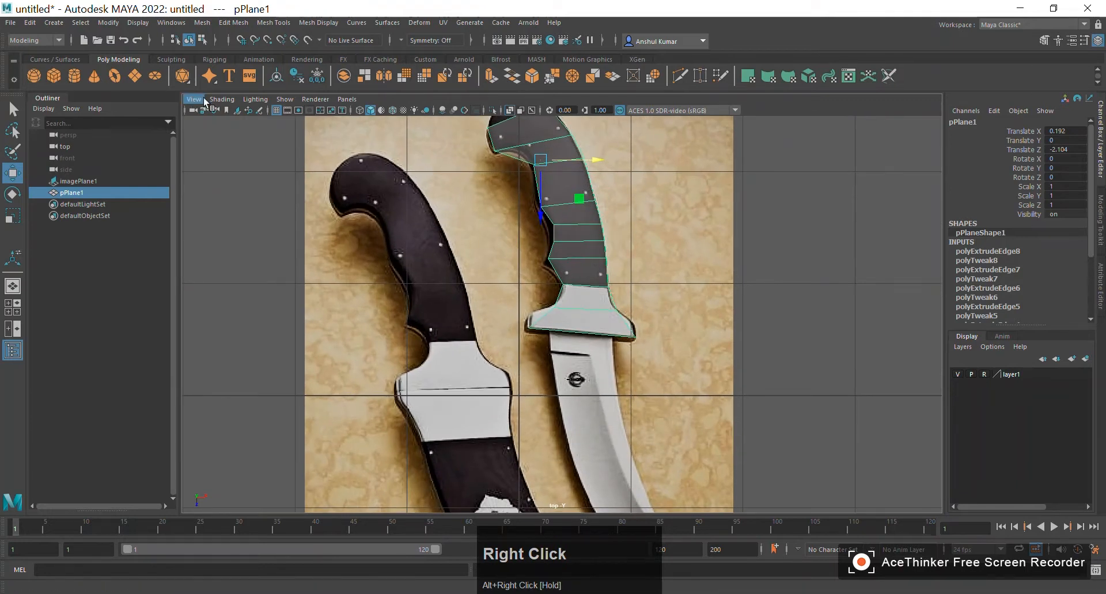
{"action": "left_click", "coordinate": [426, 60]}
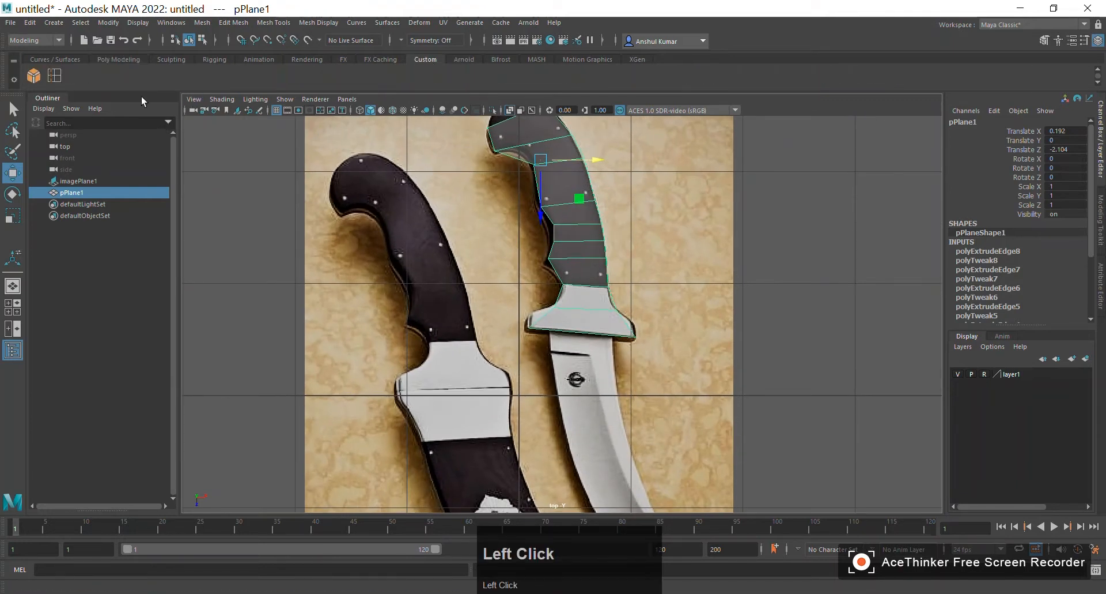
{"action": "left_click", "coordinate": [50, 76]}
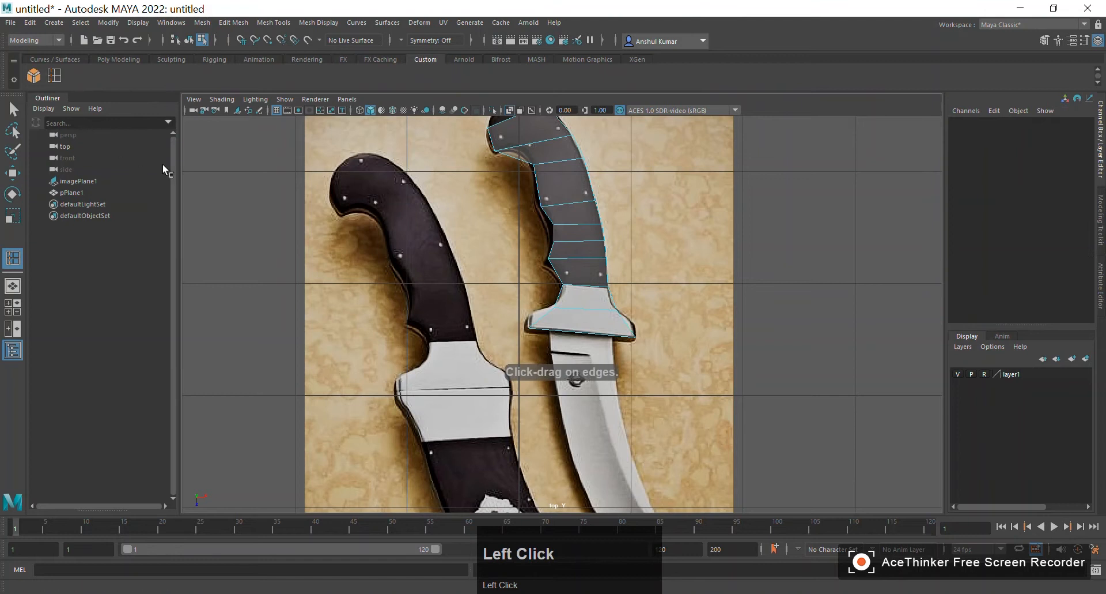
{"action": "left_click", "coordinate": [1083, 42]}
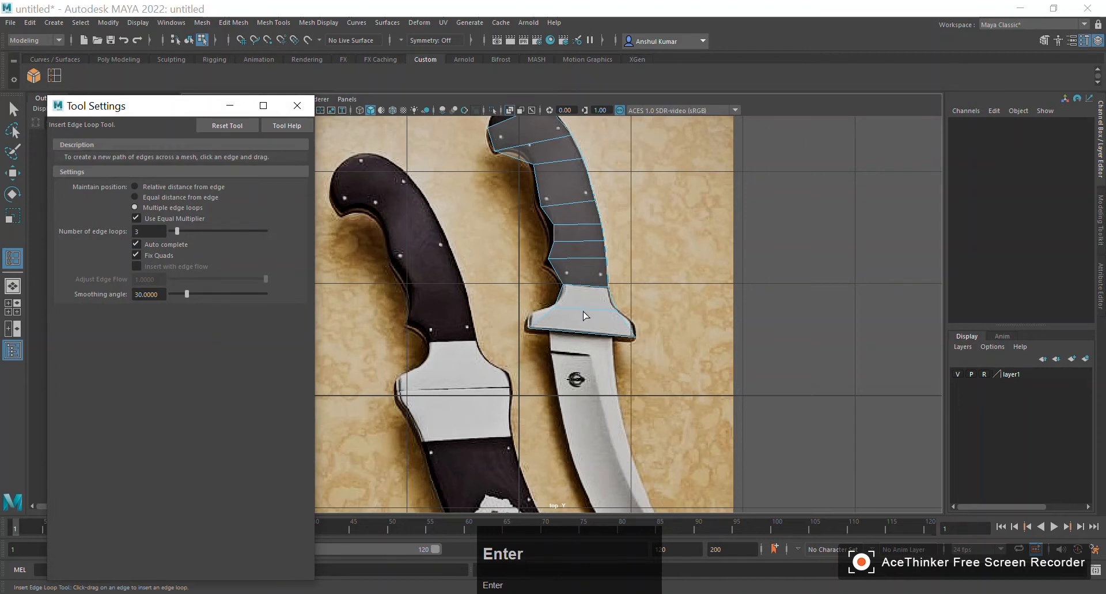
{"action": "scroll", "coordinate": [584, 315], "scroll_direction": "up", "scroll_amount": 5}
{"action": "left_click", "coordinate": [512, 330]}
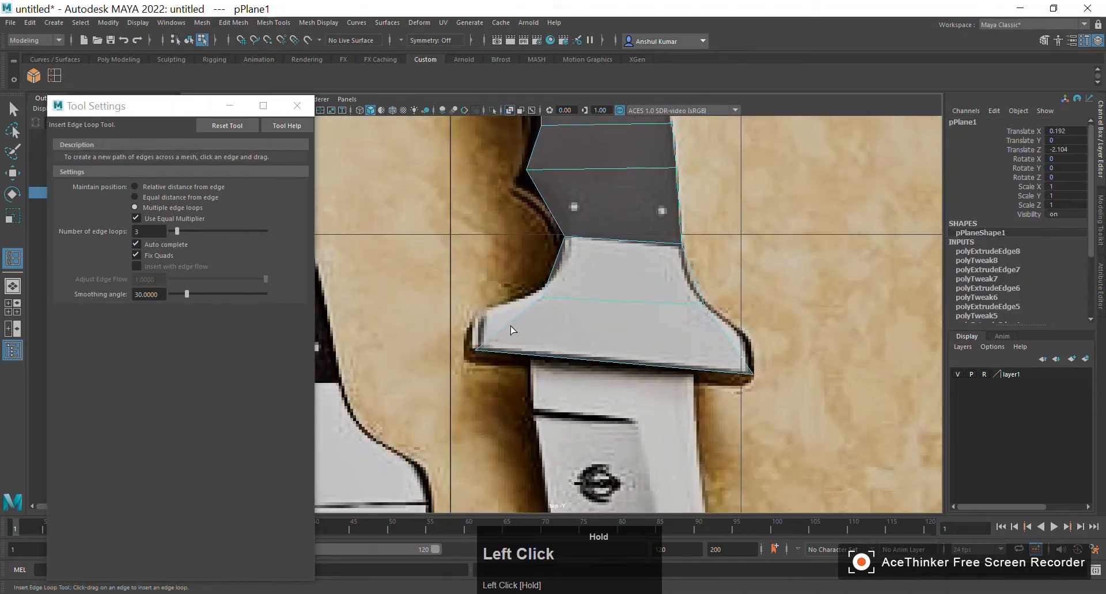
Move the new loop vertices and the neck vertex on the guard's inner side out to the reference outline
{"action": "key", "text": "w"}
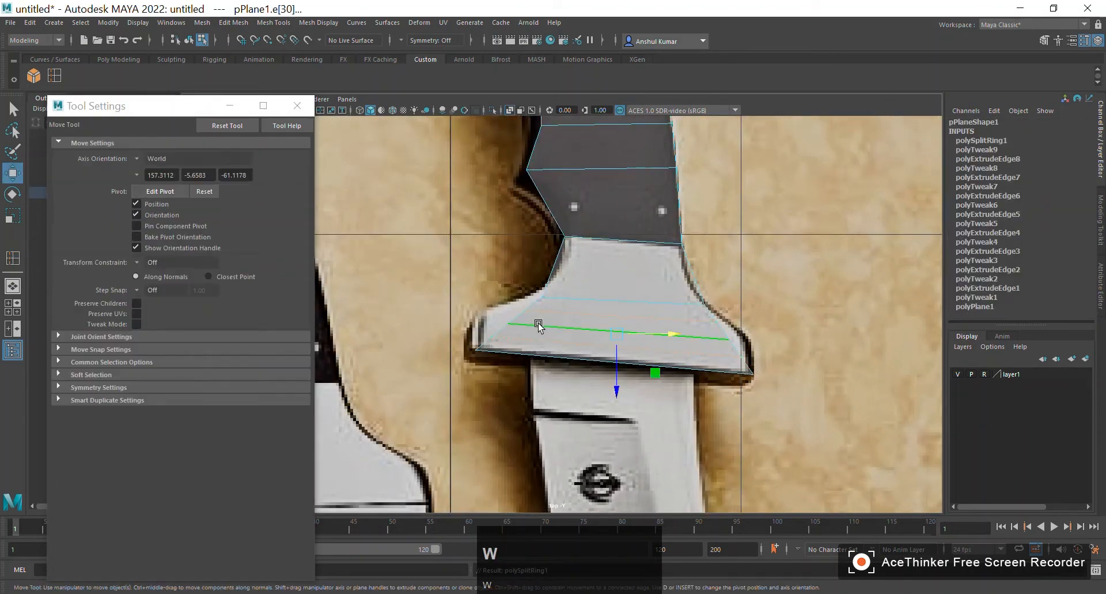
{"action": "right_click_drag", "start_coordinate": [501, 292], "coordinate": [459, 285]}
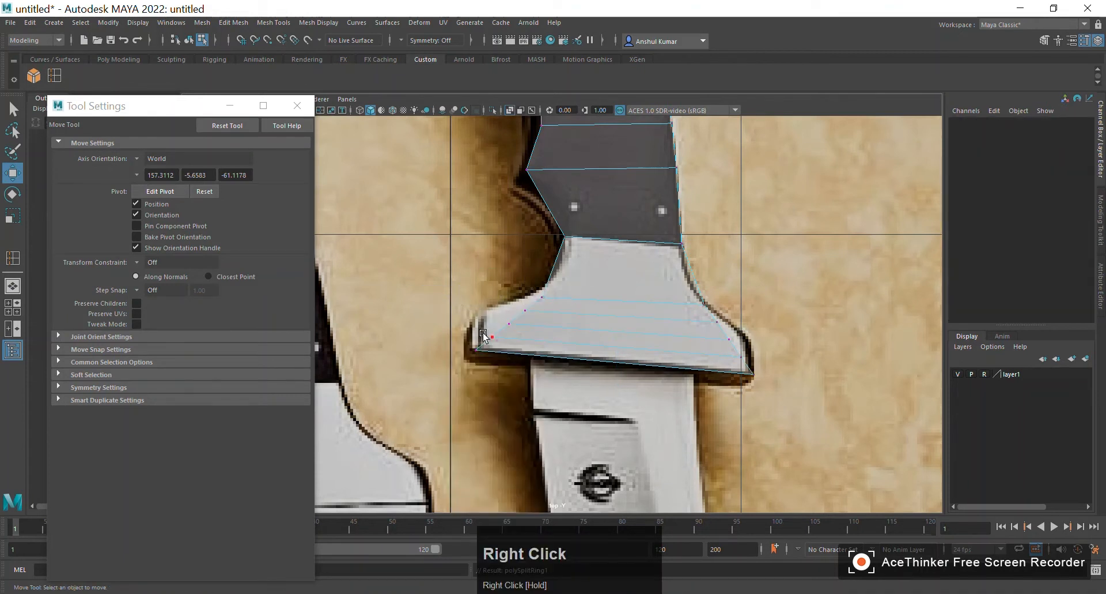
{"action": "left_click", "coordinate": [494, 336]}
{"action": "left_click_drag", "start_coordinate": [534, 334], "coordinate": [513, 317]}
{"action": "left_click", "coordinate": [508, 323]}
{"action": "left_click", "coordinate": [542, 297]}
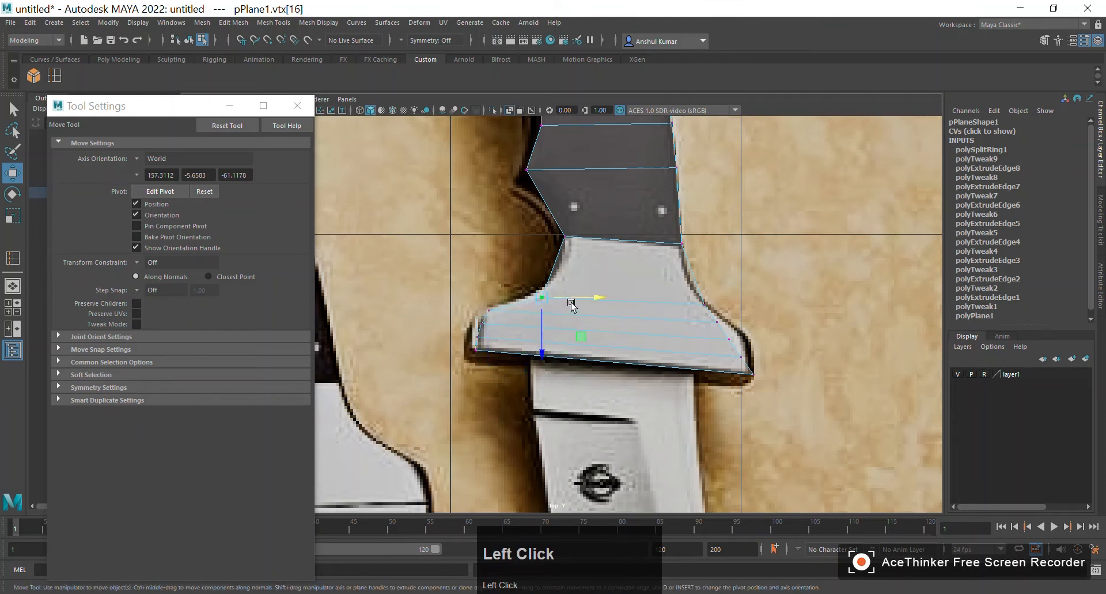
{"action": "left_click_drag", "start_coordinate": [576, 298], "coordinate": [564, 299]}
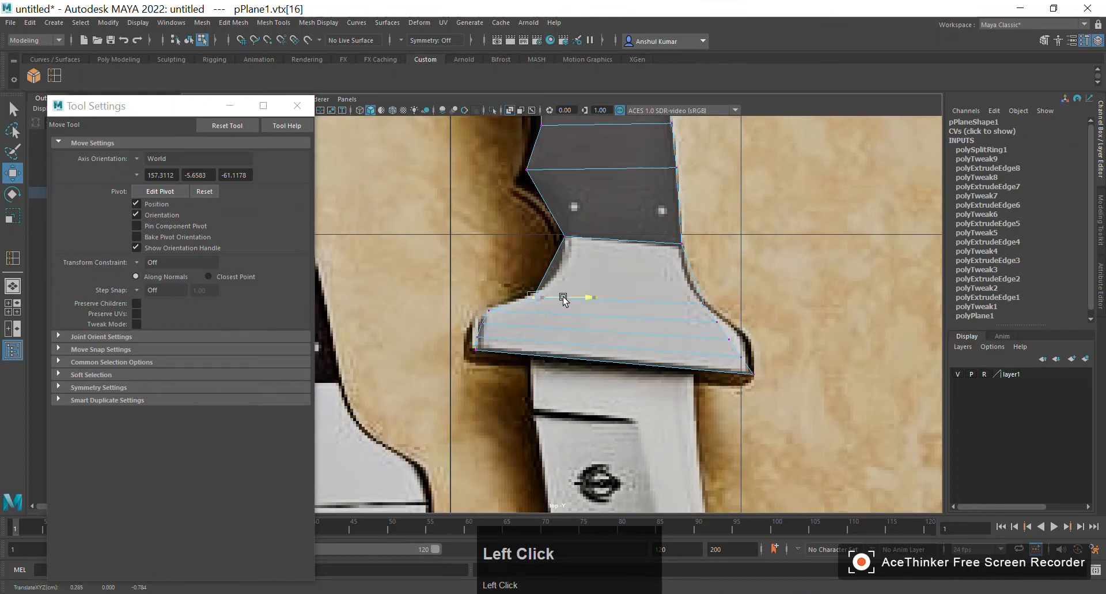
Move the loop vertices and bottom corner on the guard's outer side to follow its curved outline
{"action": "left_click", "coordinate": [724, 304]}
{"action": "left_click", "coordinate": [744, 329]}
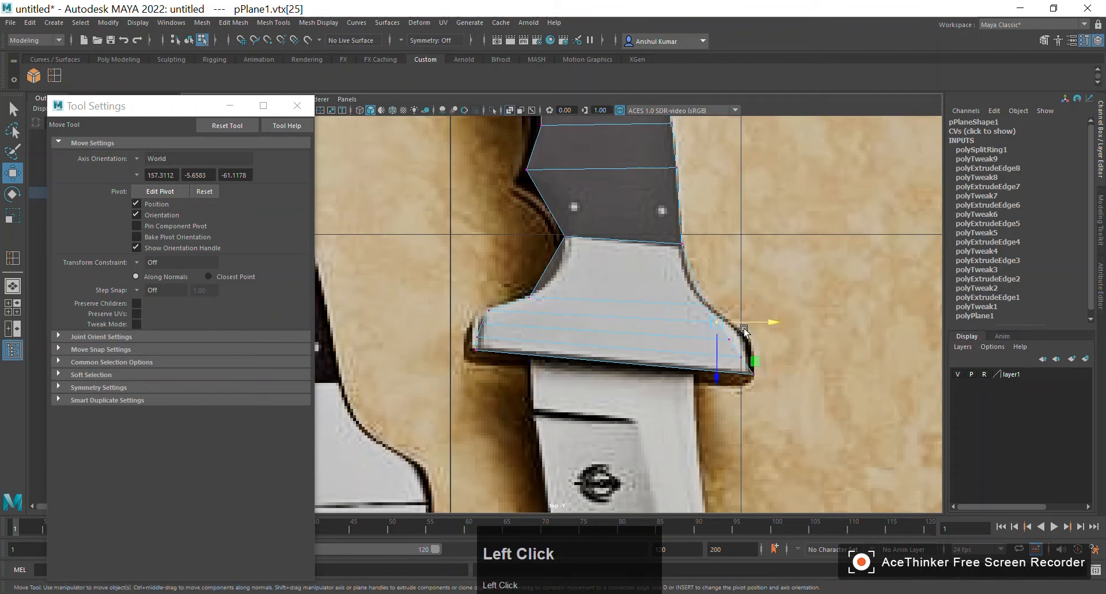
{"action": "left_click_drag", "start_coordinate": [744, 326], "coordinate": [771, 344]}
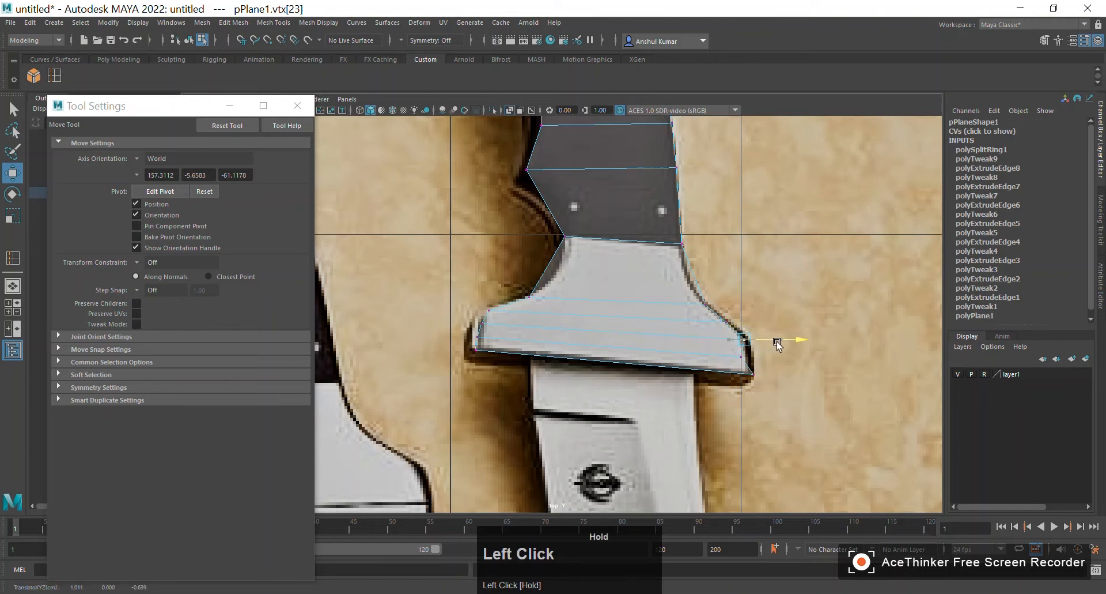
{"action": "left_click", "coordinate": [714, 415]}
{"action": "left_click", "coordinate": [756, 362]}
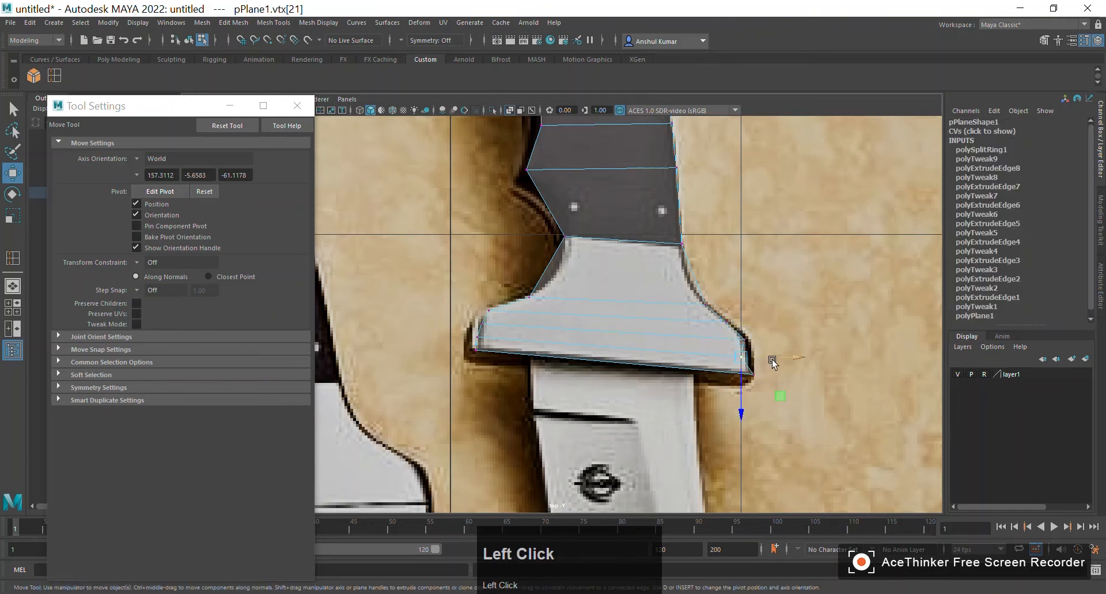
{"action": "left_click", "coordinate": [756, 384]}
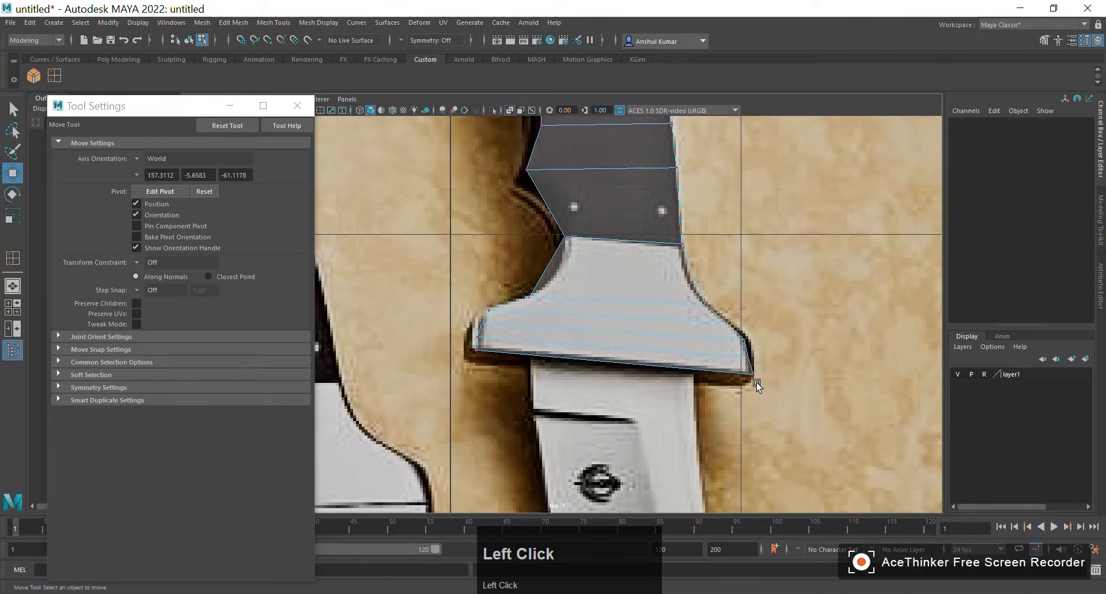
{"action": "left_click", "coordinate": [752, 374]}
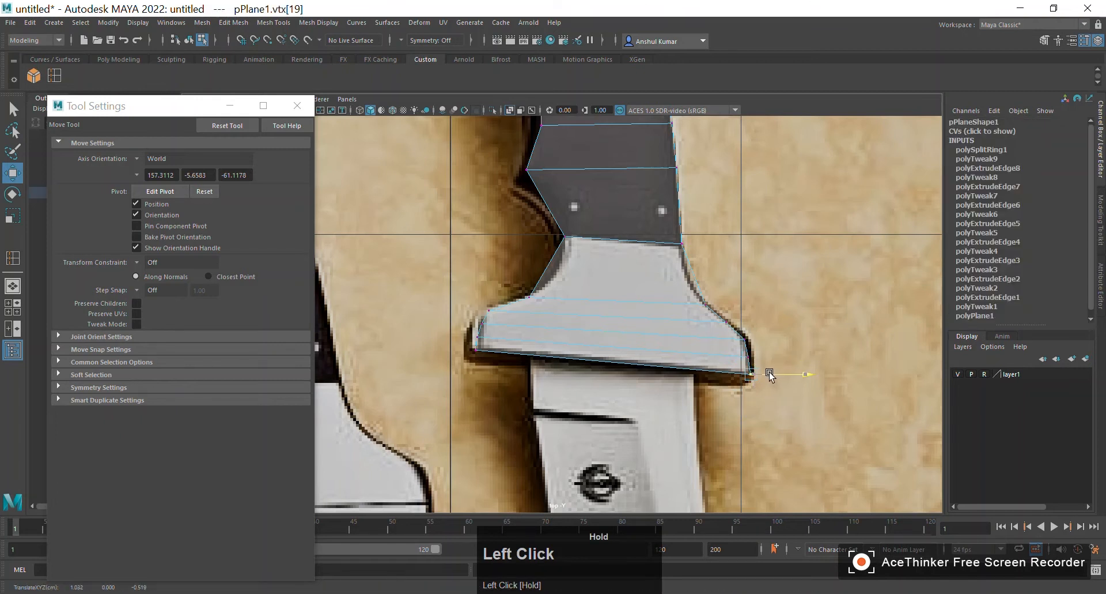
Insert 3 evenly spaced edge loops across the guard's narrow neck section, just below the handle joint, with the Insert Edge Loop tool
{"action": "middle_click_drag", "start_coordinate": [736, 222], "coordinate": [657, 288], "text": "alt"}
{"action": "right_click_drag", "start_coordinate": [657, 288], "coordinate": [665, 299], "text": "alt"}
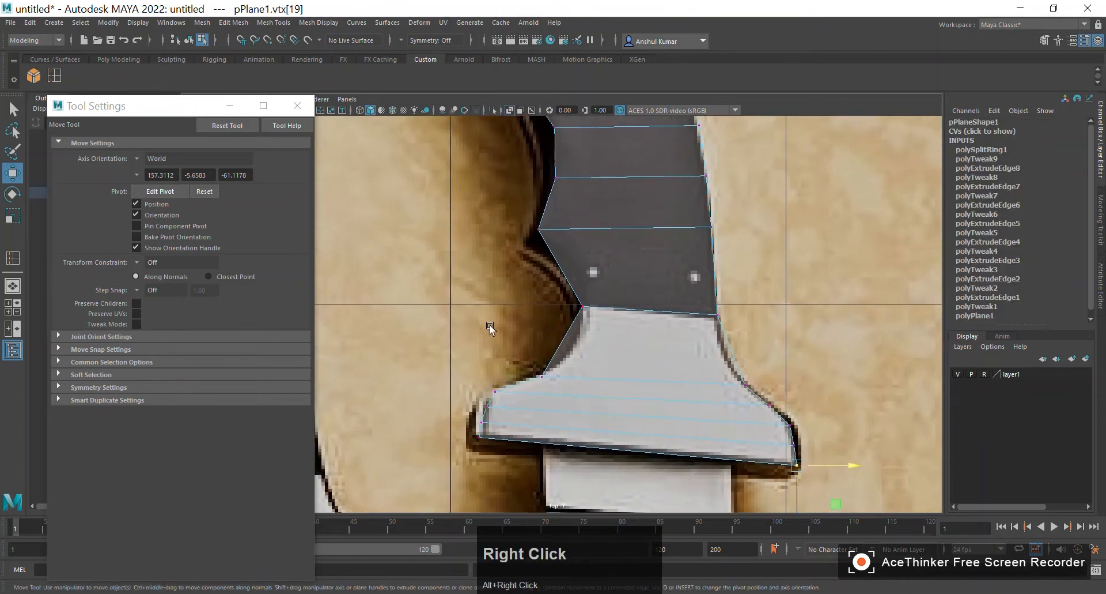
{"action": "key", "text": "g"}
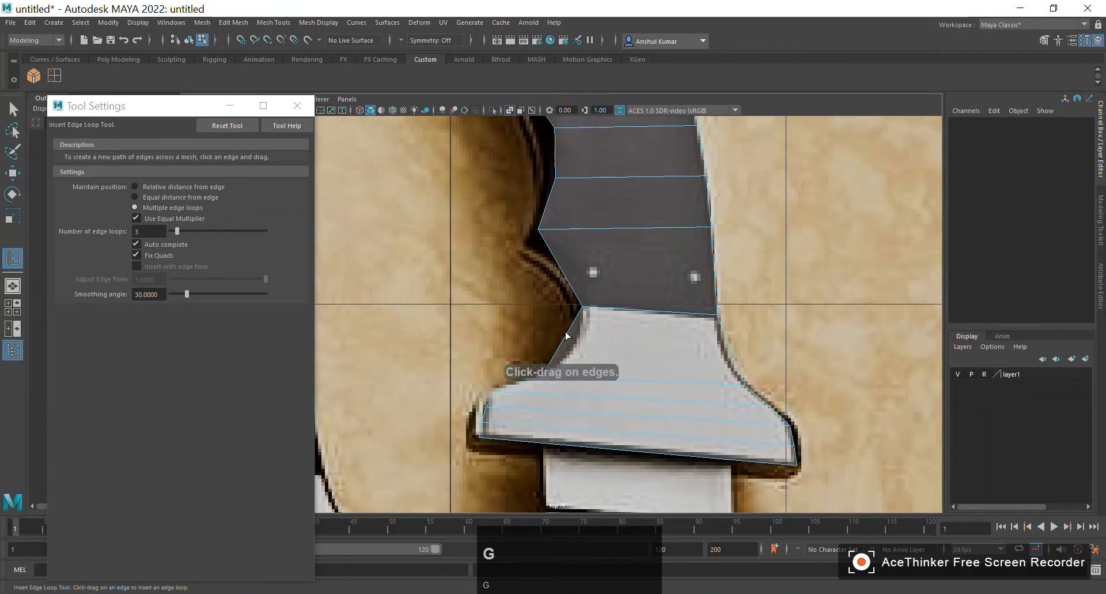
{"action": "left_click", "coordinate": [567, 335]}
Move the three new loop vertices on the outer side of the guard's neck onto the curved reference outline
{"action": "middle_click_drag", "start_coordinate": [596, 316], "coordinate": [593, 289], "text": "alt"}
{"action": "right_click_drag", "start_coordinate": [593, 289], "coordinate": [719, 404], "text": "alt"}
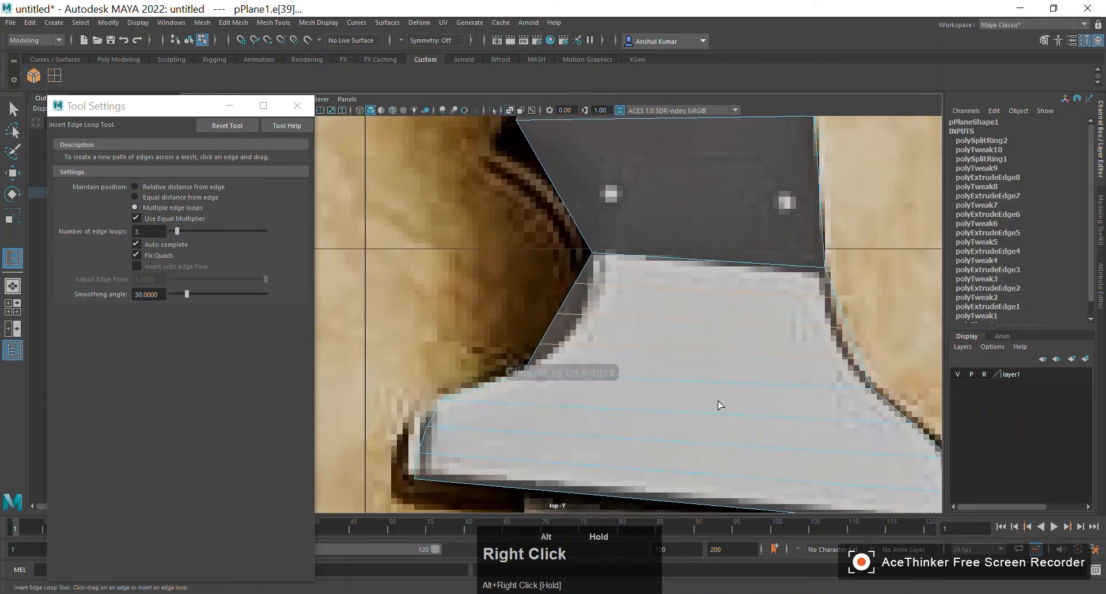
{"action": "middle_click_drag", "start_coordinate": [719, 404], "coordinate": [659, 317], "text": "alt"}
{"action": "scroll", "coordinate": [662, 316], "scroll_direction": "down", "scroll_amount": 5, "text": "alt"}
{"action": "right_click_drag", "start_coordinate": [662, 317], "coordinate": [786, 425], "text": "alt"}
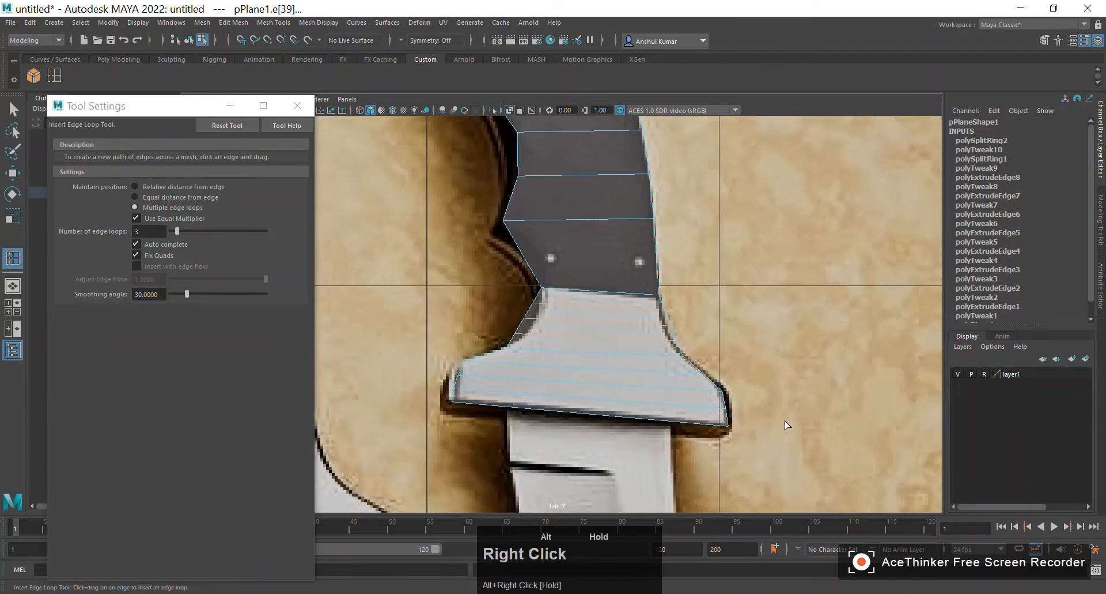
{"action": "key", "text": "w"}
{"action": "right_click_drag", "start_coordinate": [649, 322], "coordinate": [711, 316]}
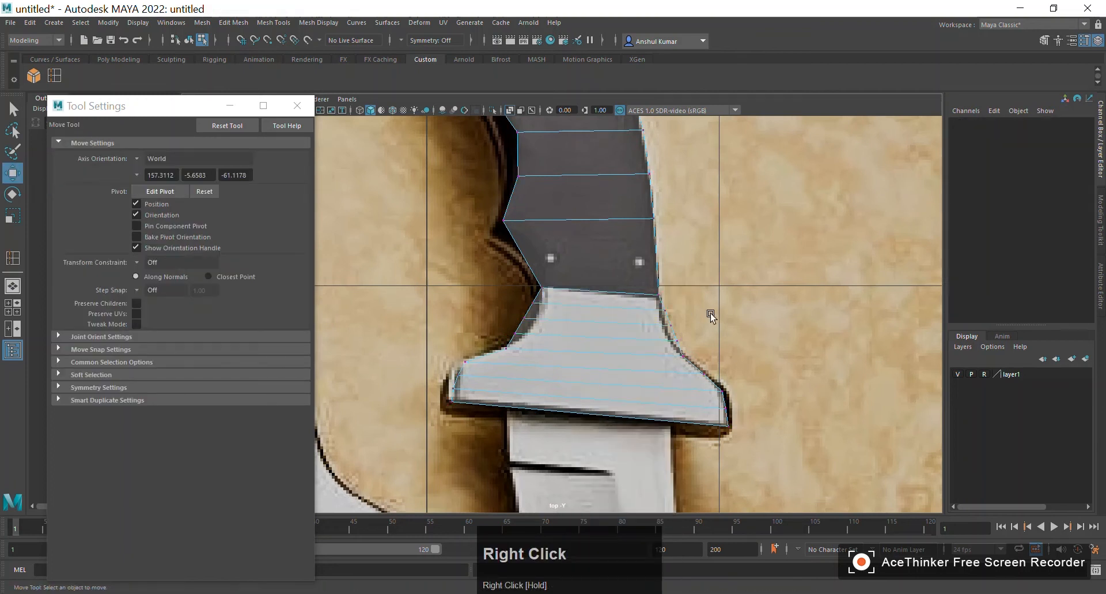
{"action": "scroll", "coordinate": [712, 317], "scroll_direction": "up", "scroll_amount": 2}
{"action": "left_click", "coordinate": [715, 316]}
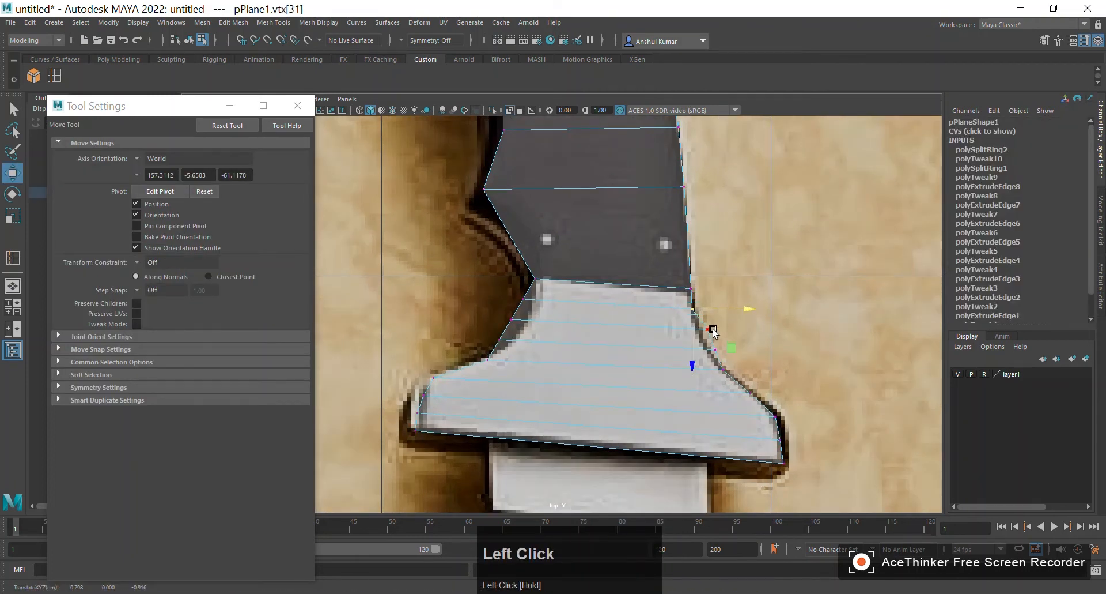
{"action": "left_click", "coordinate": [714, 332]}
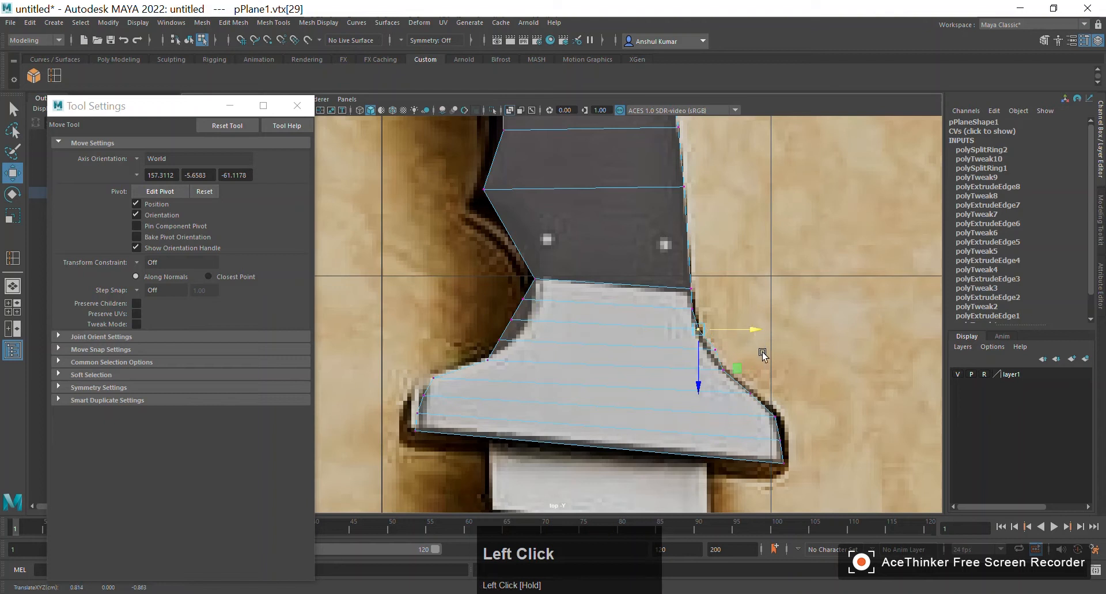
{"action": "left_click", "coordinate": [712, 344]}
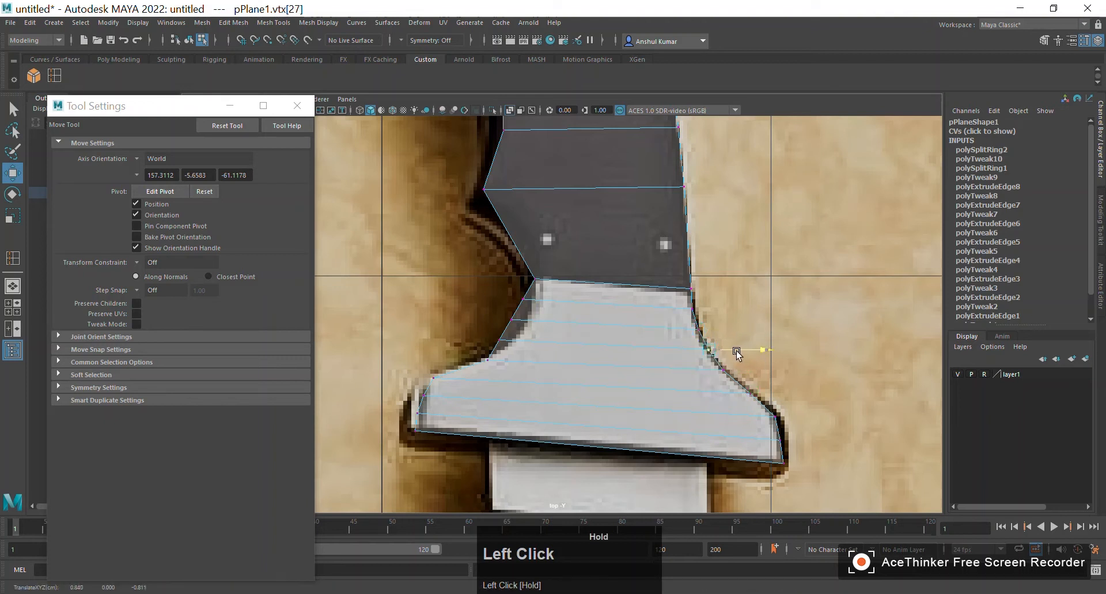
Move the three new loop vertices on the inner side of the guard's neck inward to follow its concave outline
{"action": "left_click", "coordinate": [499, 339]}
{"action": "left_click_drag", "start_coordinate": [543, 340], "coordinate": [557, 341]}
{"action": "left_click_drag", "start_coordinate": [498, 315], "coordinate": [571, 306]}
{"action": "left_click", "coordinate": [518, 298]}
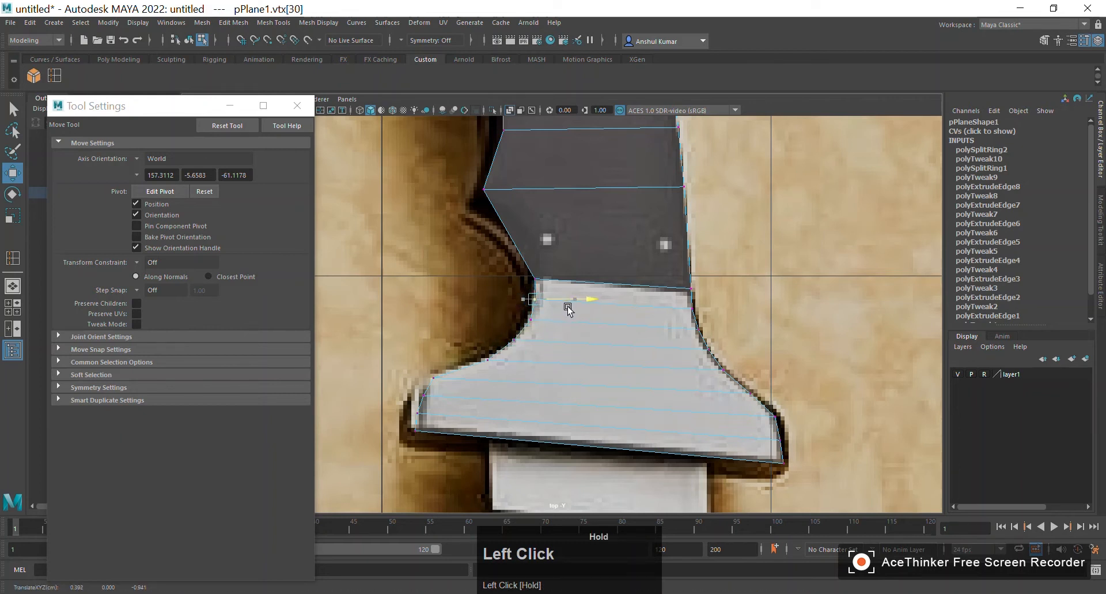
Insert 3 evenly spaced edge loops across the handle section with the two rivets, directly above the guard
{"action": "middle_click_drag", "start_coordinate": [801, 210], "coordinate": [812, 244], "text": "alt"}
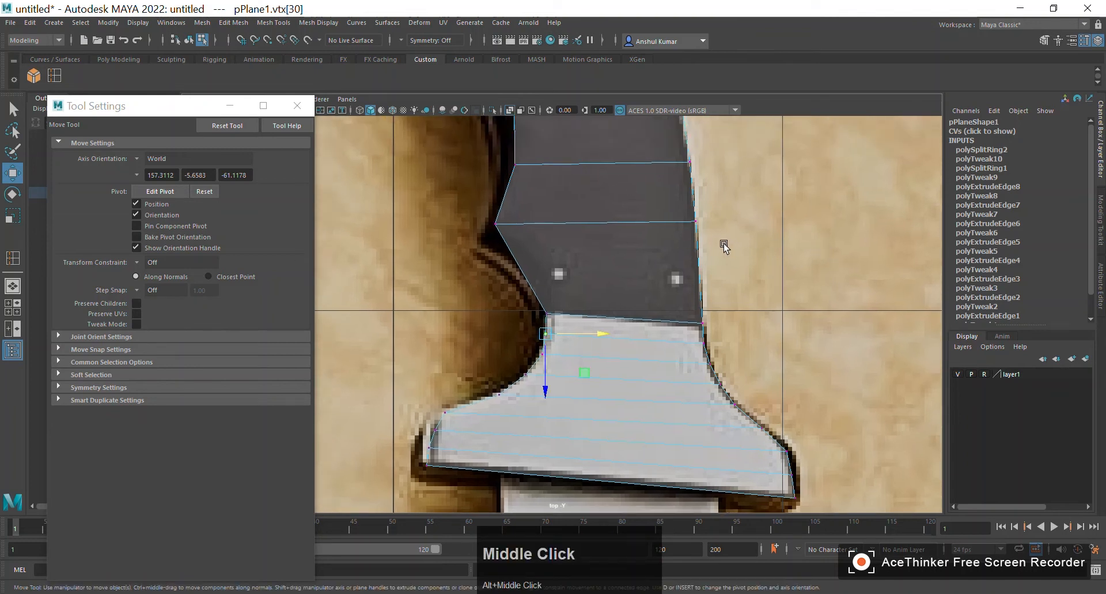
{"action": "key", "text": "g"}
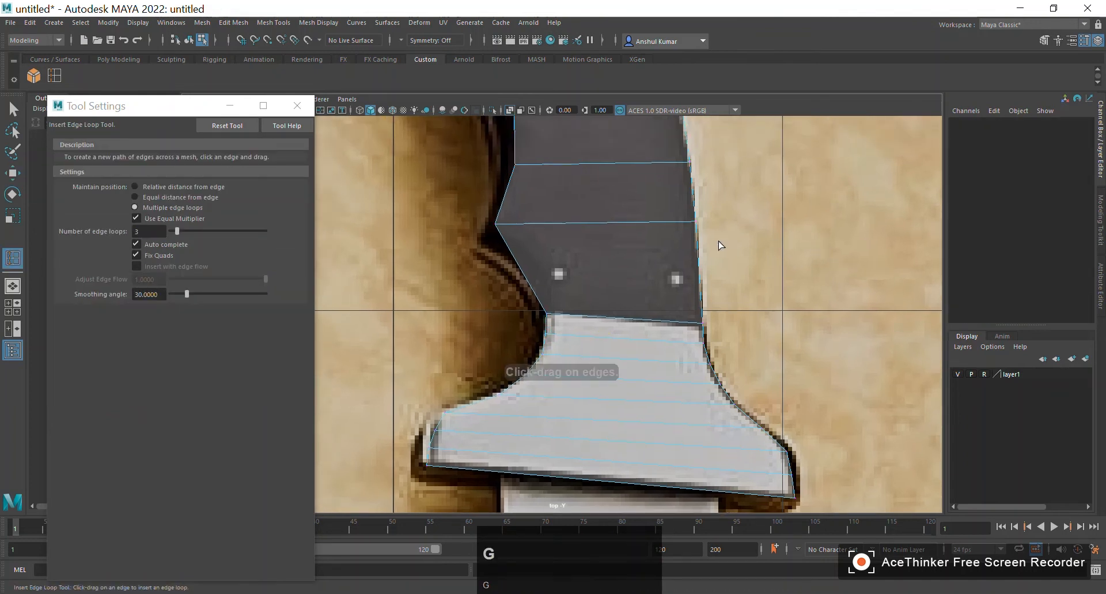
{"action": "left_click", "coordinate": [512, 255]}
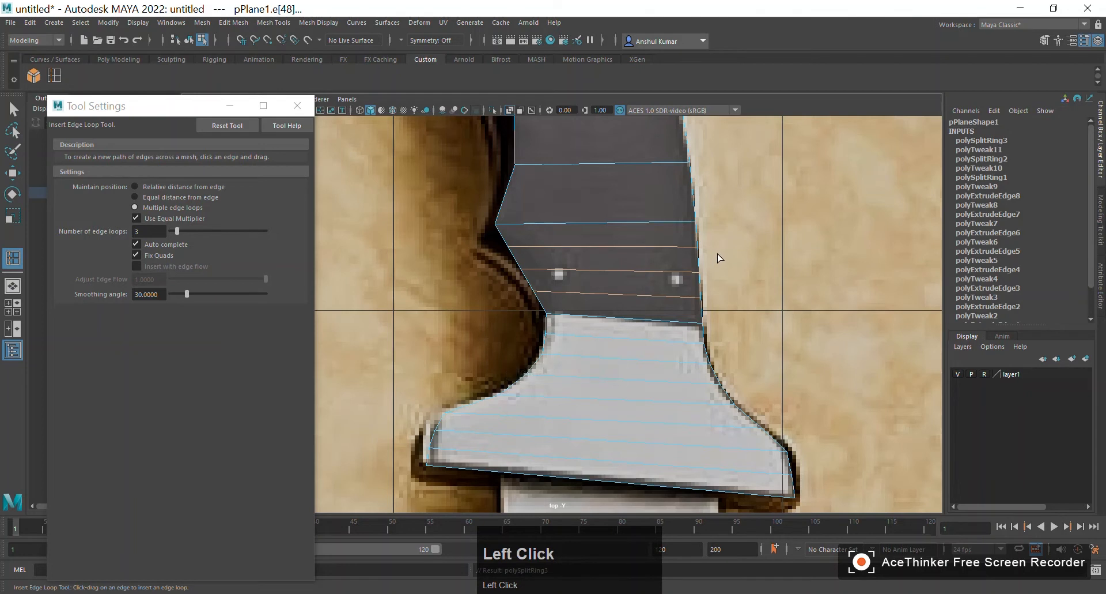
Move the new loop vertices on the inner side of the lowest handle section to follow the curved finger groove
{"action": "middle_click_drag", "start_coordinate": [693, 243], "coordinate": [698, 259], "text": "alt"}
{"action": "right_click_drag", "start_coordinate": [698, 259], "coordinate": [547, 261], "text": "alt"}
{"action": "key", "text": "w"}
{"action": "middle_click_drag", "start_coordinate": [761, 276], "coordinate": [757, 258], "text": "alt"}
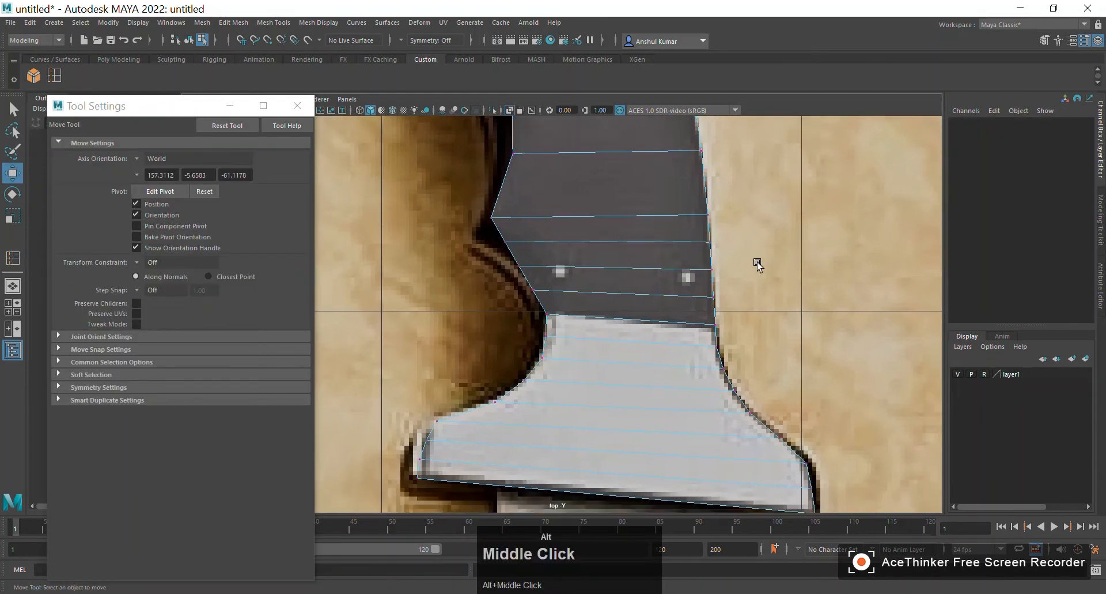
{"action": "right_click_drag", "start_coordinate": [757, 258], "coordinate": [620, 340], "text": "alt"}
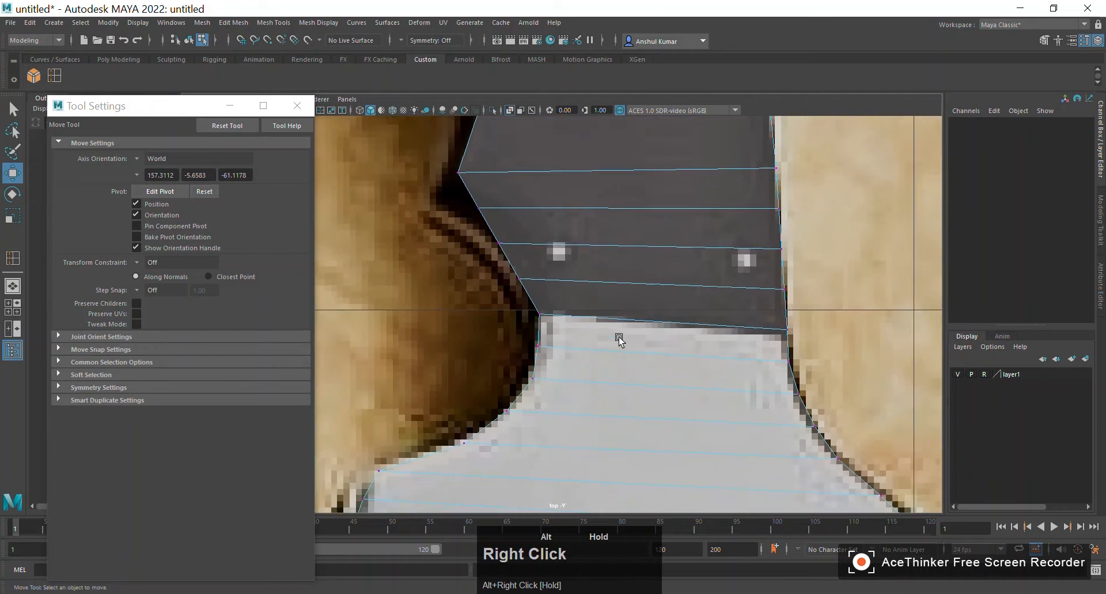
{"action": "left_click", "coordinate": [518, 282]}
{"action": "mouse_move", "coordinate": [562, 279]}
{"action": "left_mouse_down"}
{"action": "mouse_move", "coordinate": [605, 279]}
{"action": "mouse_move", "coordinate": [572, 279]}
{"action": "left_mouse_up"}
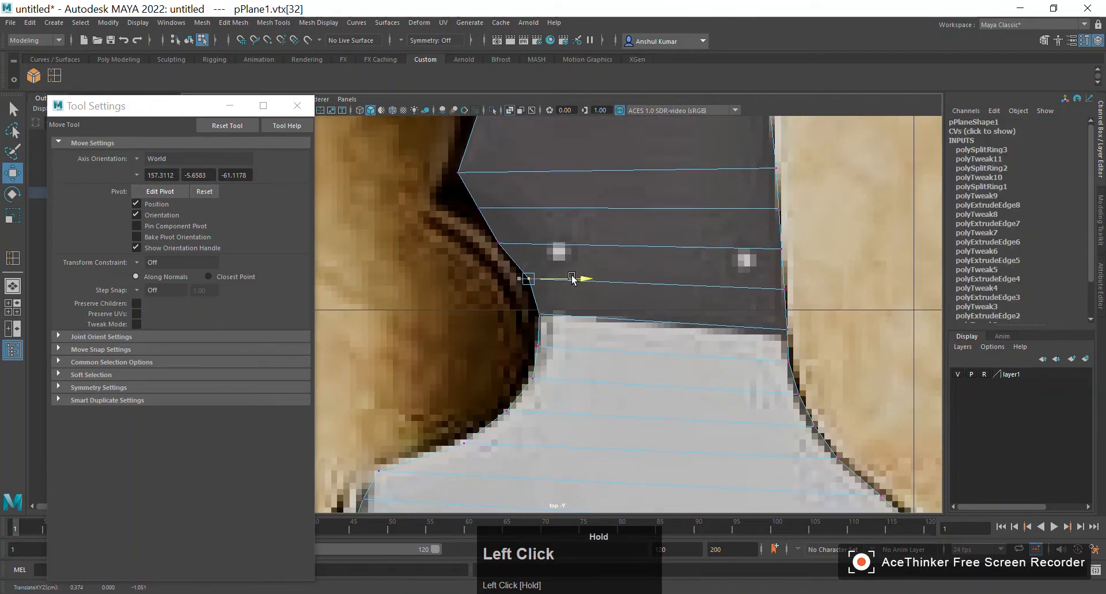
{"action": "left_click", "coordinate": [500, 241]}
{"action": "left_click_drag", "start_coordinate": [495, 213], "coordinate": [500, 214]}
Move the inner-side ridge vertex outward and down to the reference's pointed tip, and lower the opposite outer vertex to level the edge
{"action": "left_click", "coordinate": [458, 172]}
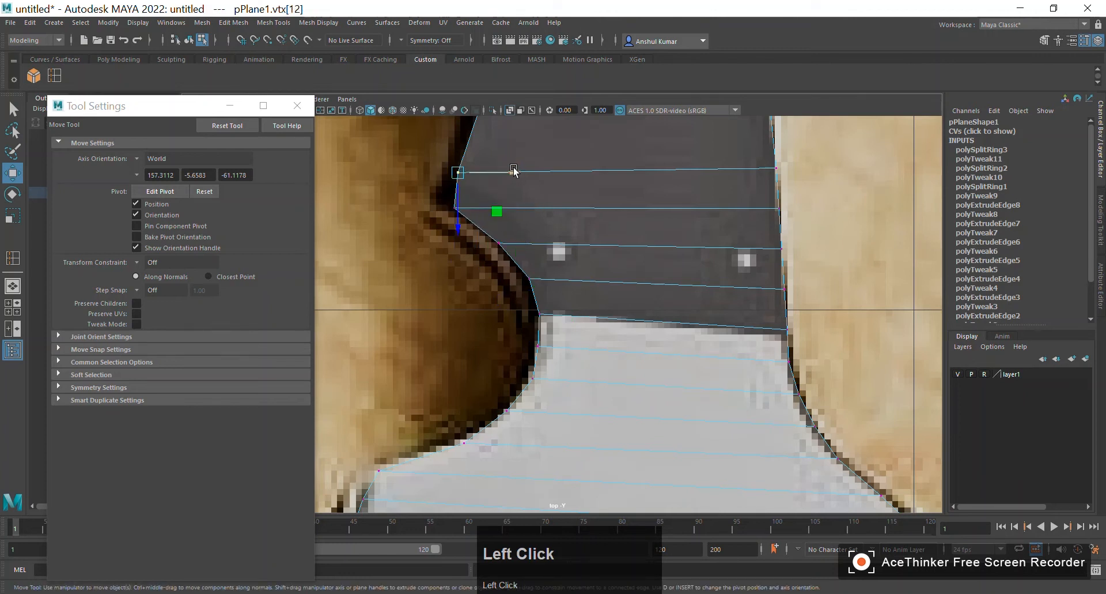
{"action": "left_click_drag", "start_coordinate": [512, 174], "coordinate": [490, 175]}
{"action": "left_click_drag", "start_coordinate": [451, 225], "coordinate": [453, 248]}
{"action": "left_click", "coordinate": [775, 167]}
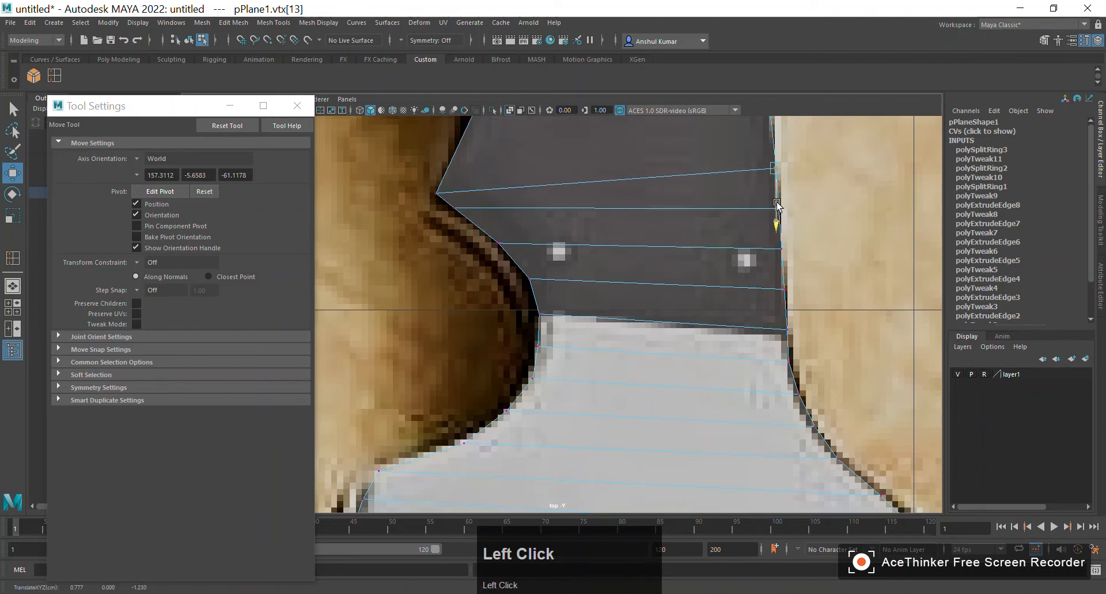
{"action": "left_click_drag", "start_coordinate": [784, 204], "coordinate": [786, 224]}
Adjust the three loop vertices on the outer side of the lowest handle section to sit on the reference outline
{"action": "left_click", "coordinate": [812, 241]}
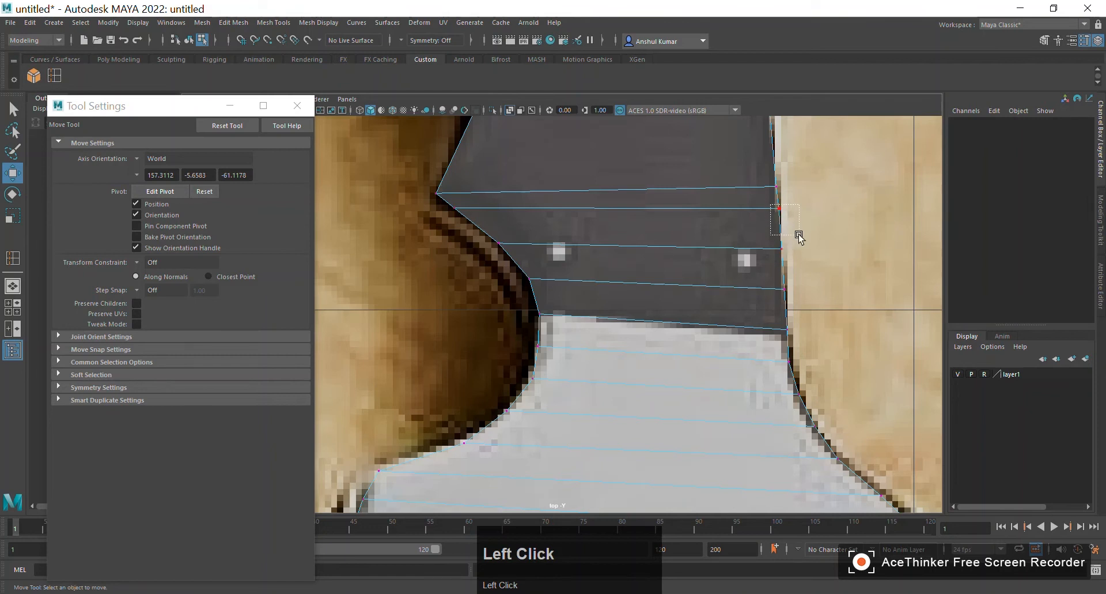
{"action": "left_click_drag", "start_coordinate": [799, 235], "coordinate": [799, 235]}
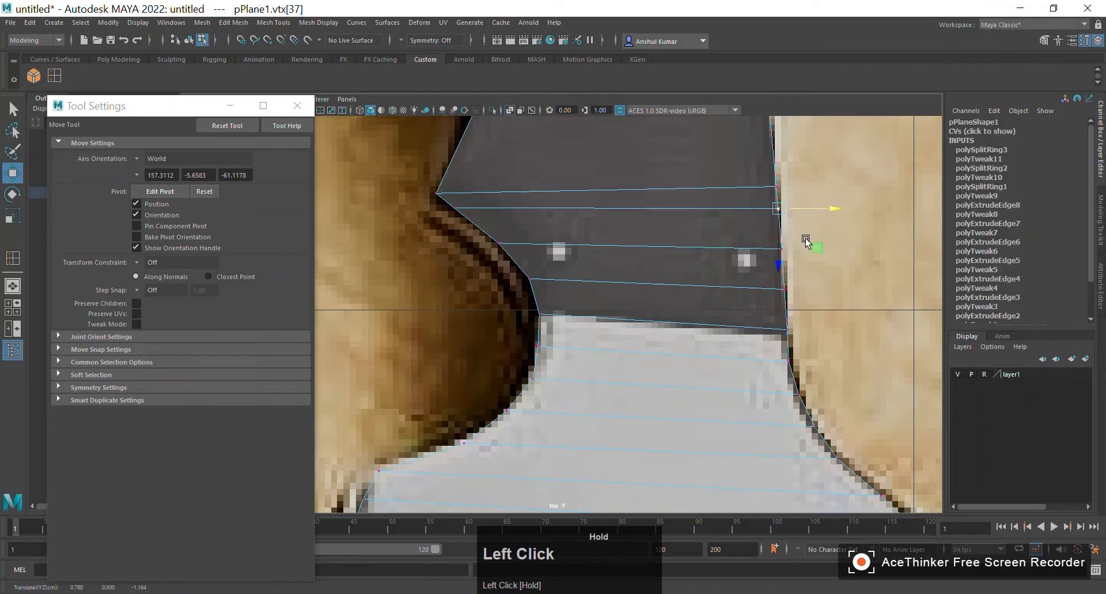
{"action": "left_click", "coordinate": [821, 262]}
{"action": "left_click_drag", "start_coordinate": [771, 243], "coordinate": [794, 261]}
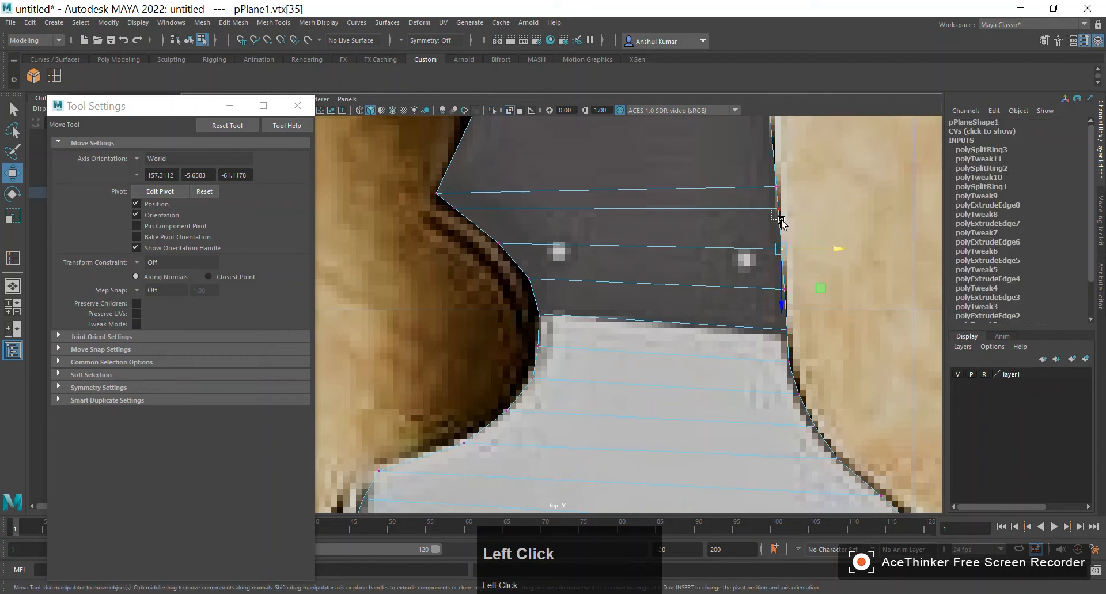
{"action": "left_click_drag", "start_coordinate": [781, 219], "coordinate": [817, 209]}
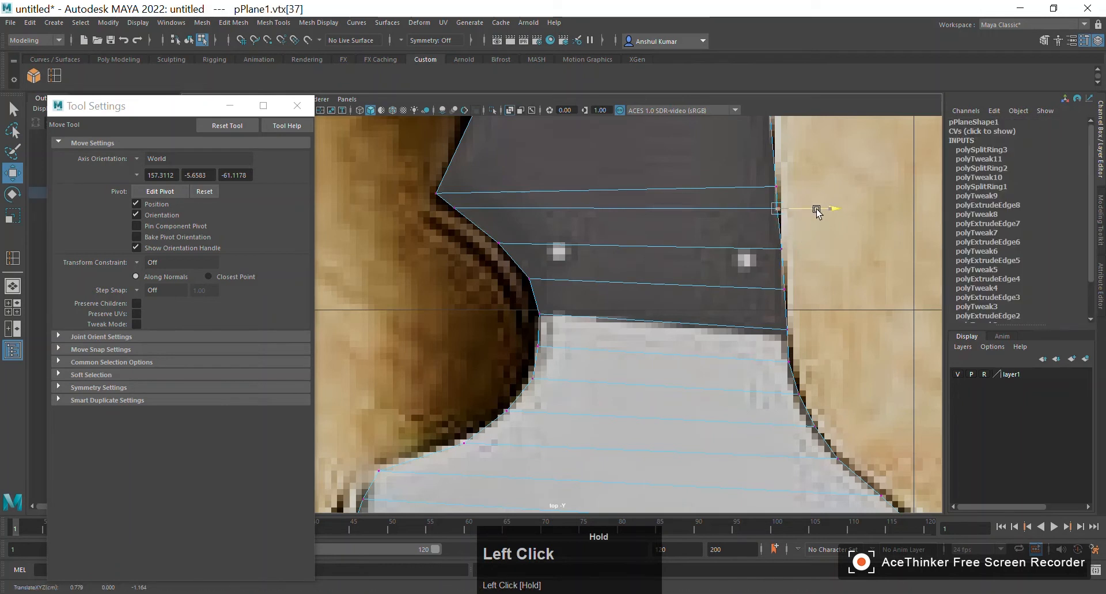
{"action": "left_click", "coordinate": [828, 269]}
{"action": "left_click_drag", "start_coordinate": [765, 235], "coordinate": [819, 292]}
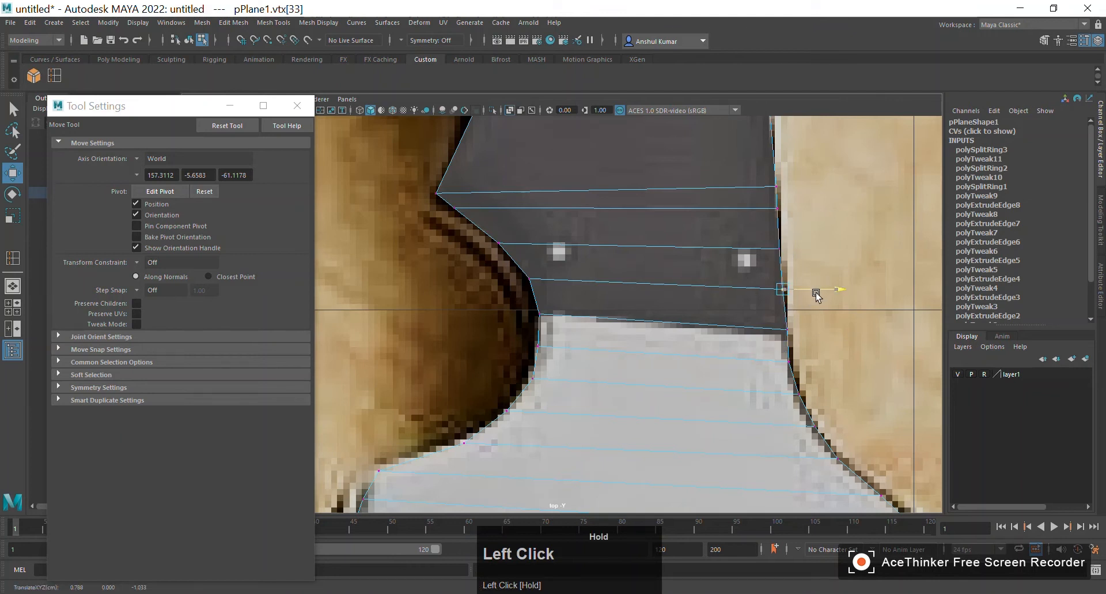
Lower the outer-side vertex opposite the pointed finger ridge slightly further to straighten the connecting edge
{"action": "scroll", "coordinate": [801, 240], "scroll_direction": "down", "scroll_amount": 6}
{"action": "right_click_drag", "start_coordinate": [801, 239], "coordinate": [769, 431], "text": "alt"}
{"action": "middle_click_drag", "start_coordinate": [769, 431], "coordinate": [786, 371], "text": "alt"}
{"action": "right_click_drag", "start_coordinate": [749, 248], "coordinate": [766, 322], "text": "alt"}
{"action": "middle_click_drag", "start_coordinate": [715, 190], "coordinate": [697, 395], "text": "alt"}
{"action": "middle_click_drag", "start_coordinate": [533, 260], "coordinate": [605, 227], "text": "alt"}
{"action": "right_click_drag", "start_coordinate": [795, 230], "coordinate": [834, 285], "text": "alt"}
{"action": "middle_click_drag", "start_coordinate": [834, 286], "coordinate": [573, 329], "text": "alt"}
{"action": "right_click_drag", "start_coordinate": [713, 265], "coordinate": [736, 272], "text": "alt"}
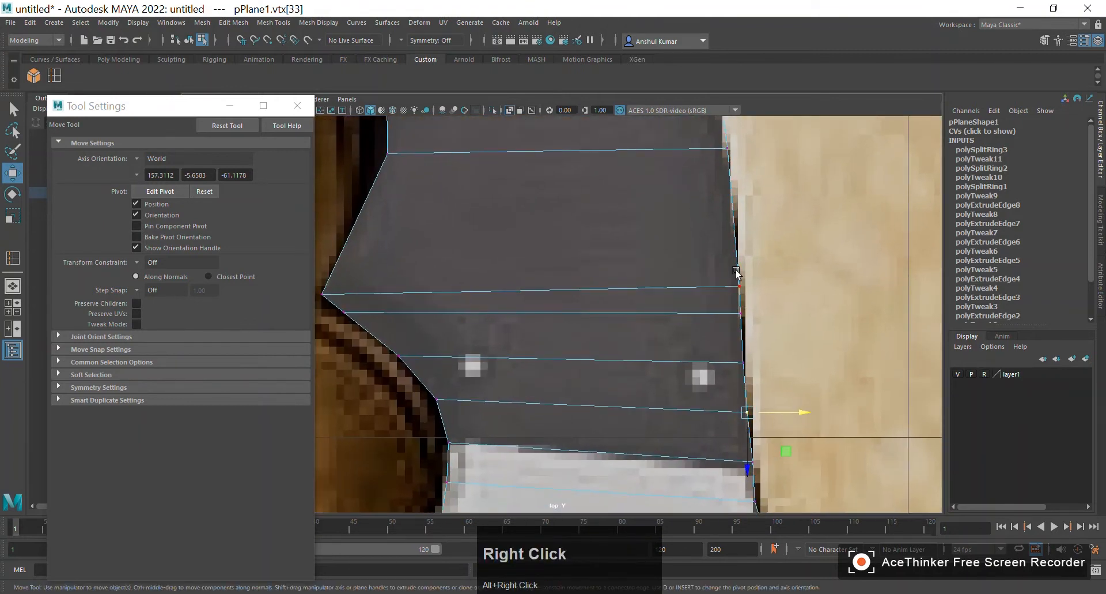
{"action": "left_click", "coordinate": [740, 284]}
{"action": "left_click_drag", "start_coordinate": [740, 321], "coordinate": [741, 325]}
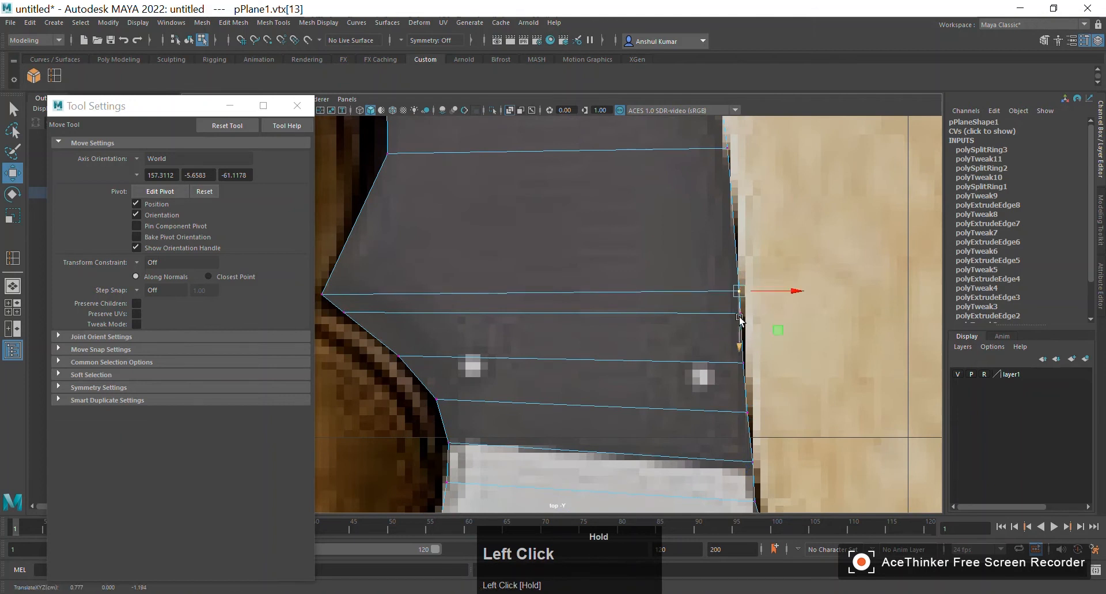
Insert 3 evenly spaced edge loops across the handle section directly above the pointed finger ridge
{"action": "scroll", "coordinate": [669, 247], "scroll_direction": "down", "scroll_amount": 5}
{"action": "right_click_drag", "start_coordinate": [501, 294], "coordinate": [538, 304], "text": "alt"}
{"action": "mouse_move", "coordinate": [505, 281]}
{"action": "middle_mouse_down", "text": "alt"}
{"action": "mouse_move", "coordinate": [522, 297]}
{"action": "mouse_move", "coordinate": [513, 279]}
{"action": "middle_mouse_up", "text": "alt"}
{"action": "key", "text": "g"}
{"action": "left_click", "coordinate": [521, 297]}
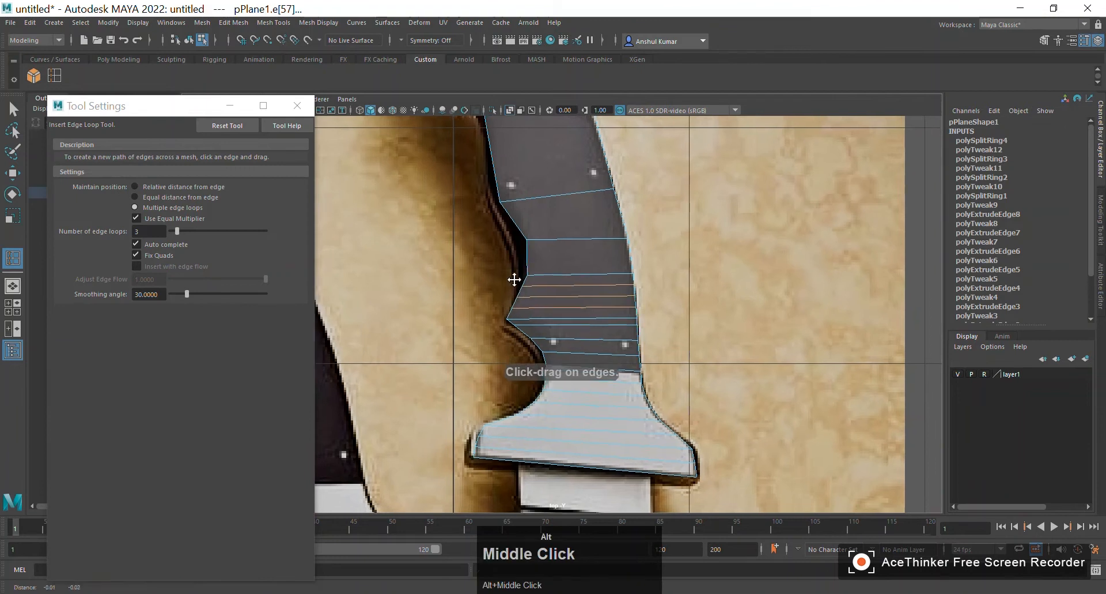
Move the three new inner-side vertices above the pointed finger ridge inward to match the groove's curve
{"action": "right_click_drag", "start_coordinate": [514, 279], "coordinate": [651, 306], "text": "alt"}
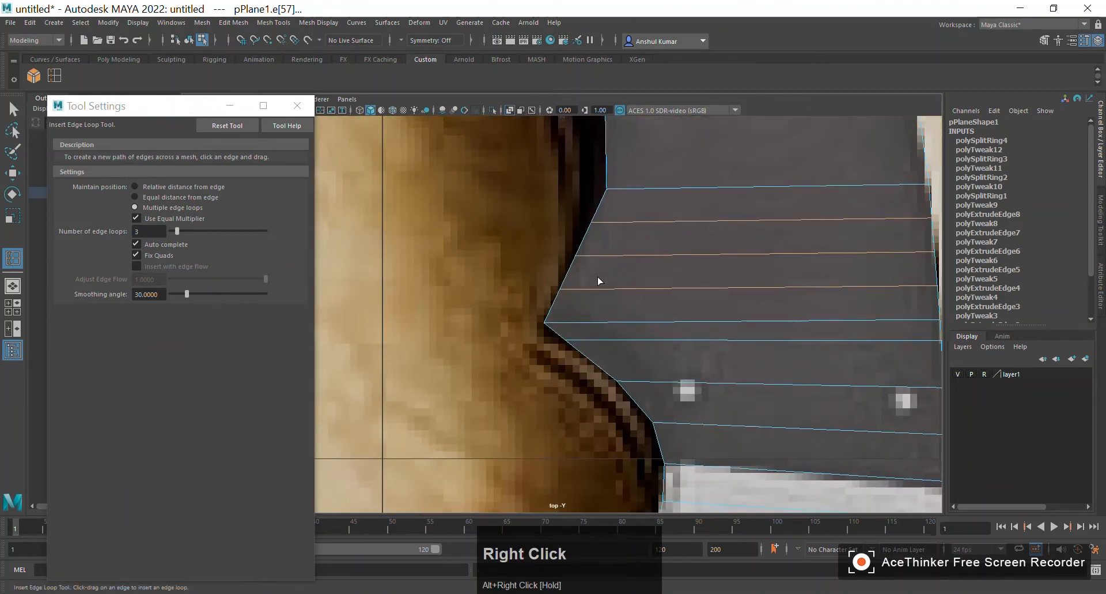
{"action": "key", "text": "w"}
{"action": "right_click_drag", "start_coordinate": [577, 280], "coordinate": [547, 278]}
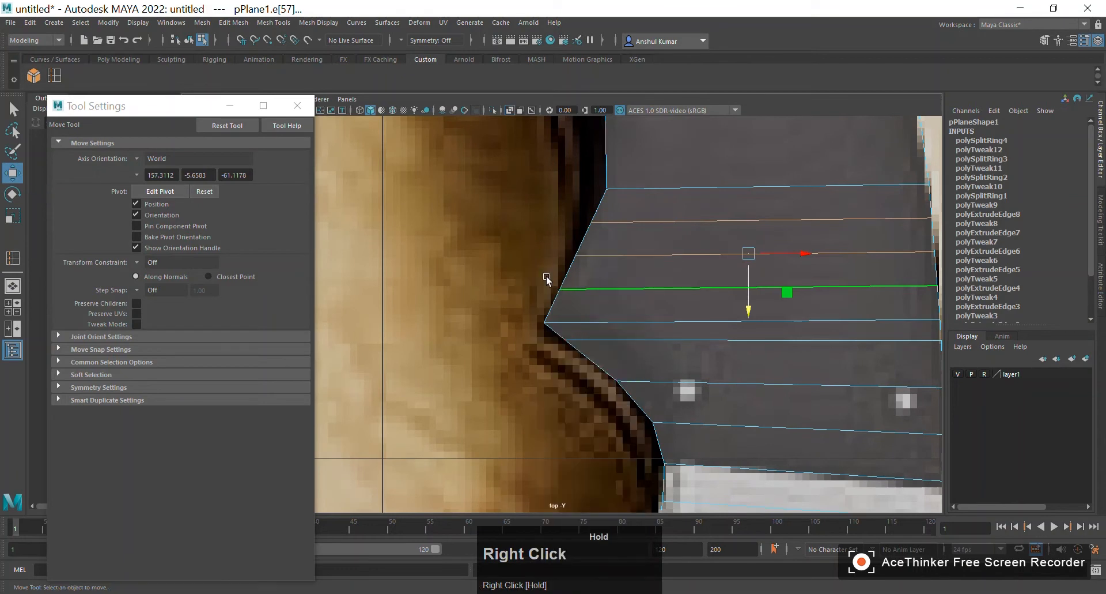
{"action": "left_click_drag", "start_coordinate": [547, 277], "coordinate": [576, 300]}
{"action": "left_click_drag", "start_coordinate": [603, 288], "coordinate": [621, 294]}
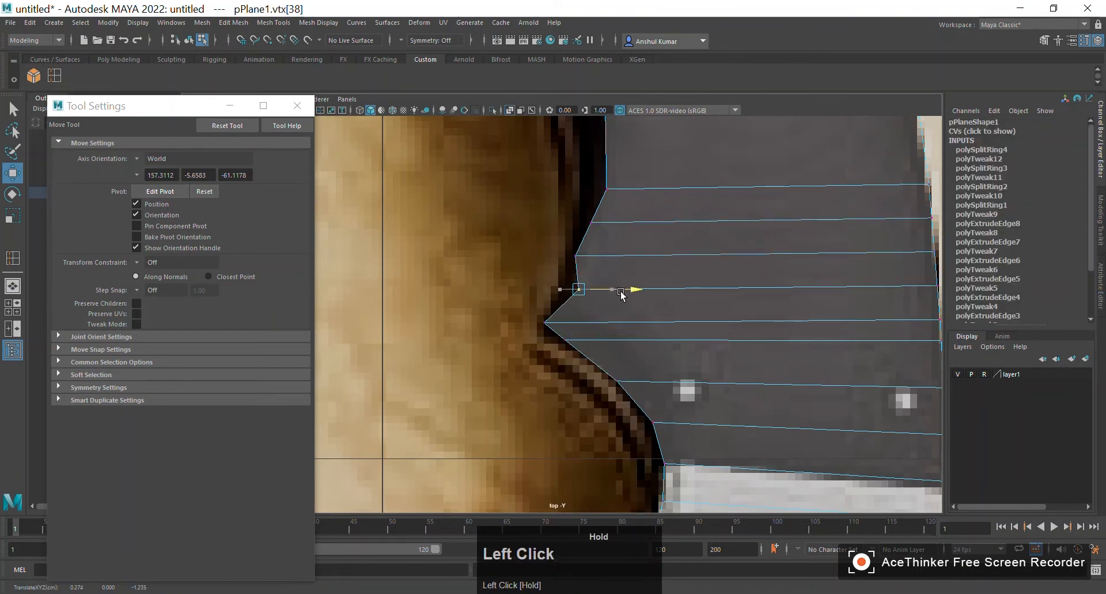
{"action": "left_click_drag", "start_coordinate": [568, 245], "coordinate": [626, 257]}
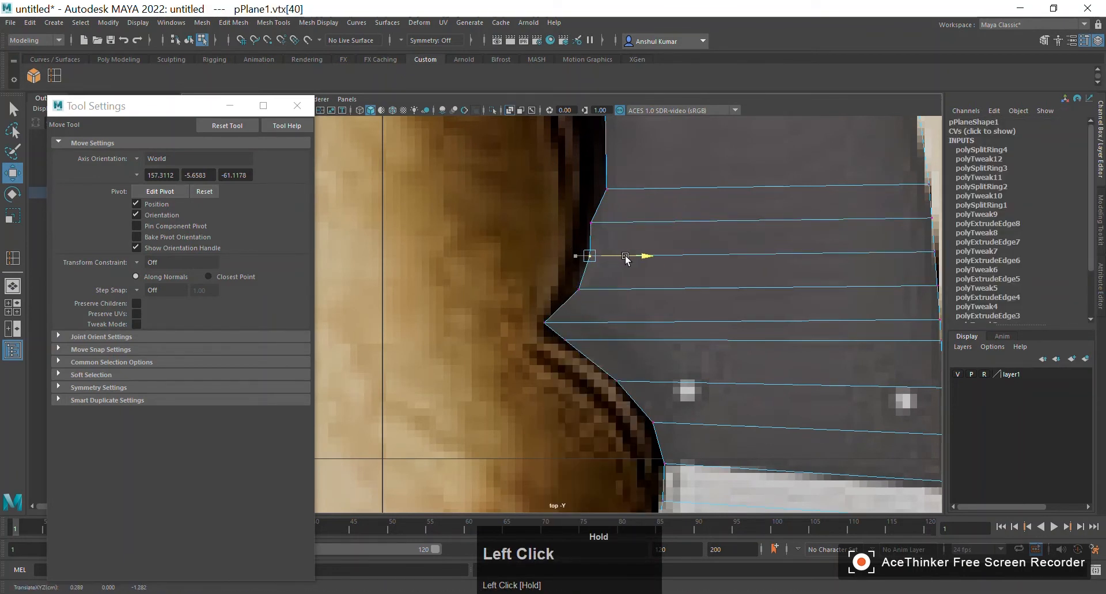
{"action": "left_click_drag", "start_coordinate": [582, 215], "coordinate": [640, 225]}
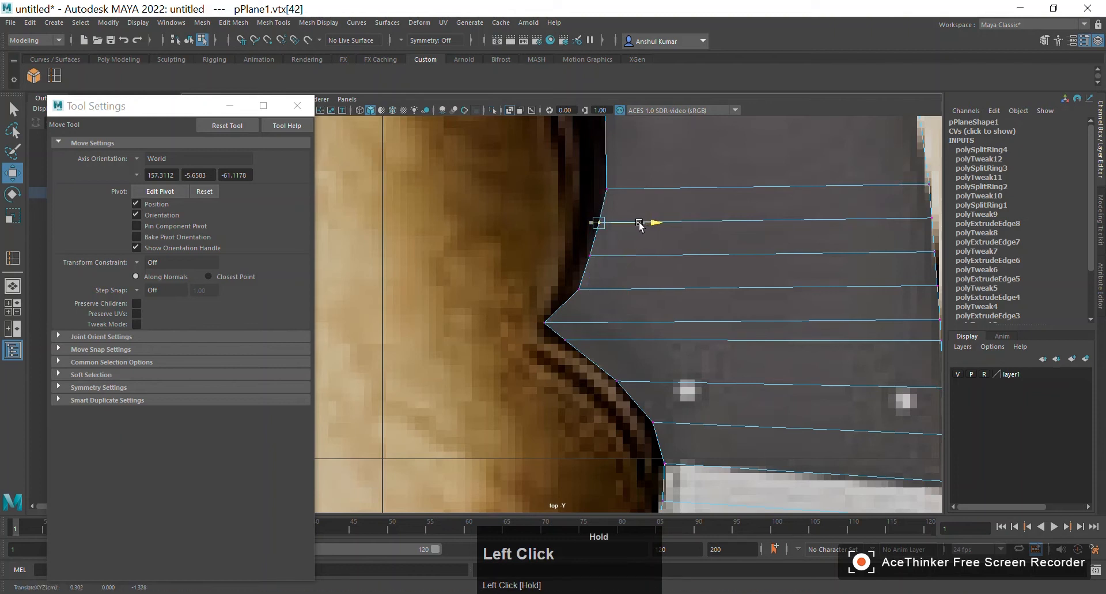
{"action": "left_click_drag", "start_coordinate": [578, 243], "coordinate": [631, 259]}
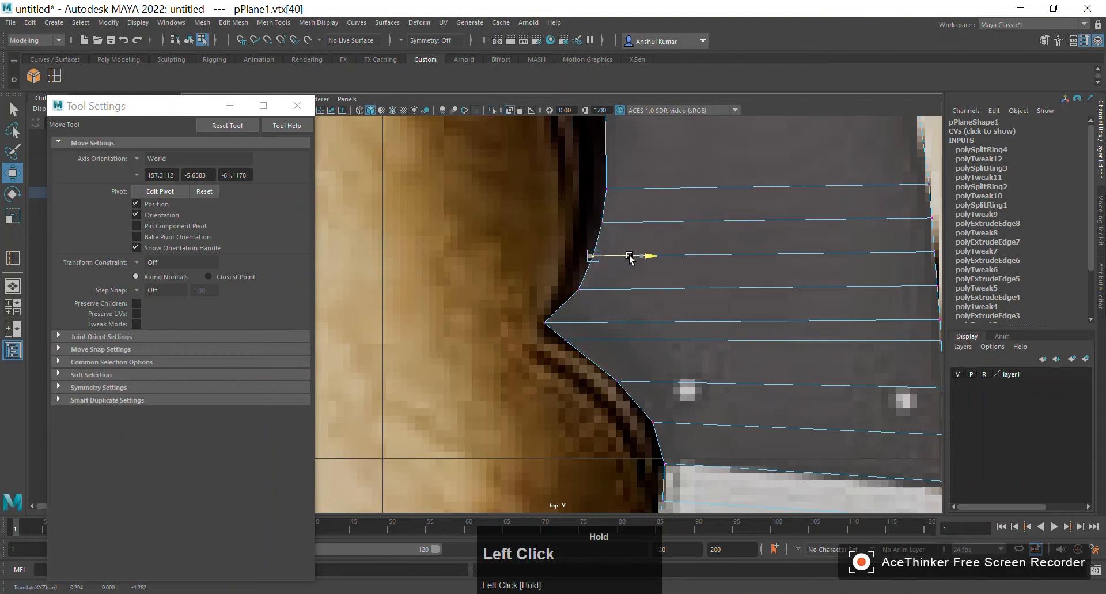
Move the outer-side vertices opposite and above the pointed finger ridge horizontally onto the reference outline
{"action": "middle_click_drag", "start_coordinate": [730, 256], "coordinate": [808, 291], "text": "alt"}
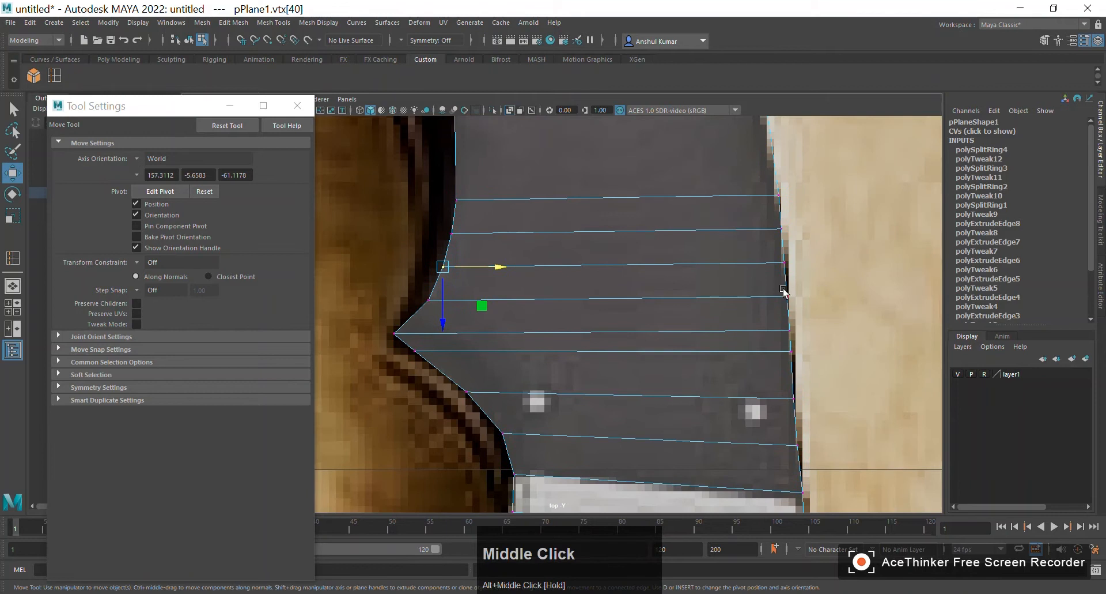
{"action": "left_click_drag", "start_coordinate": [782, 318], "coordinate": [828, 332]}
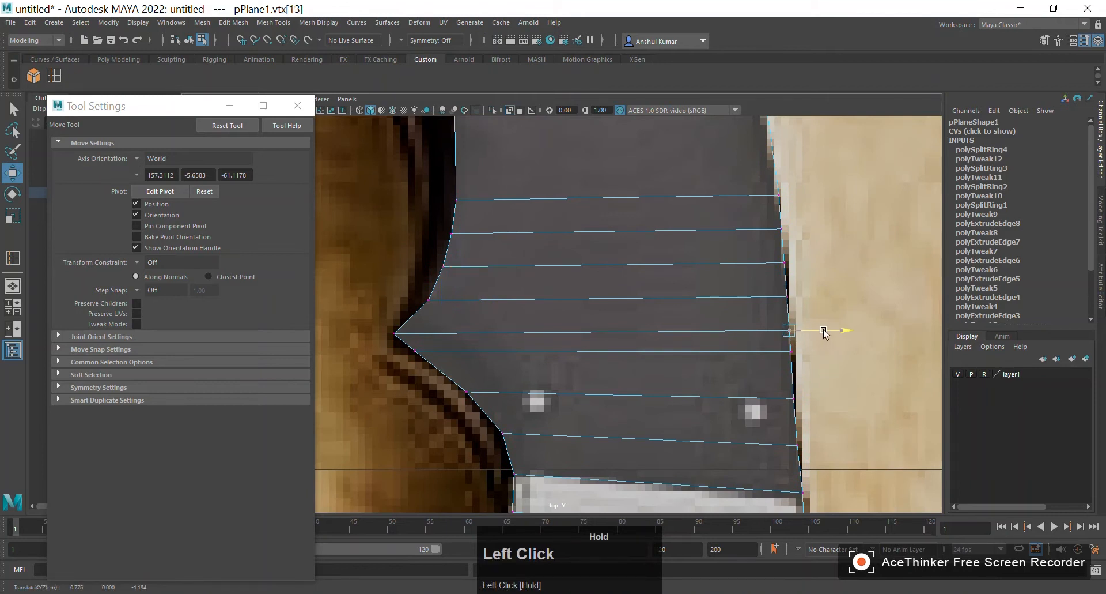
{"action": "left_click_drag", "start_coordinate": [785, 298], "coordinate": [786, 298]}
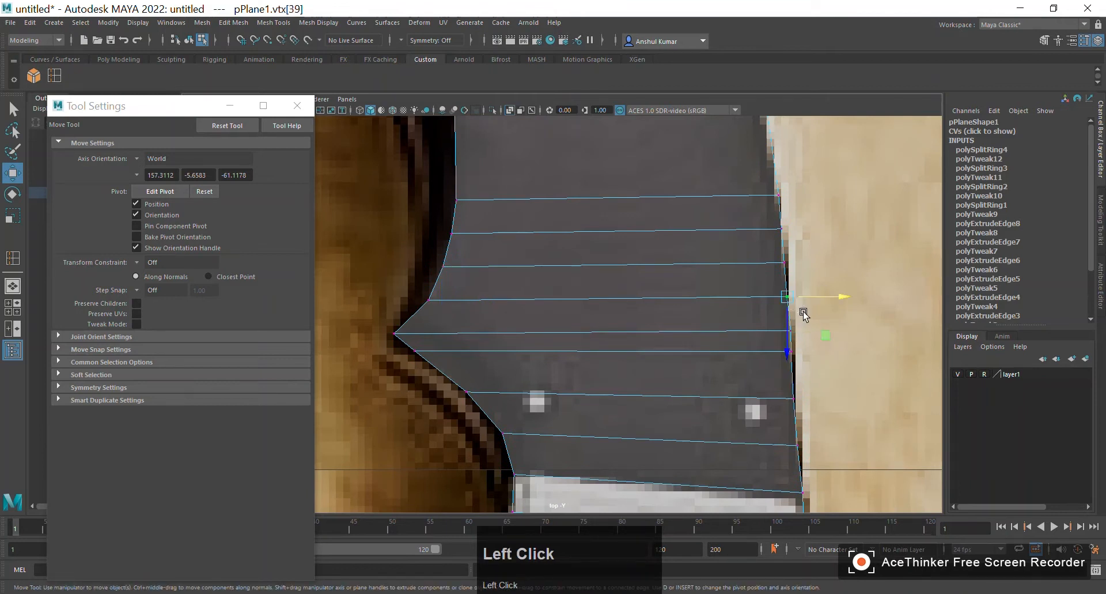
{"action": "left_click_drag", "start_coordinate": [771, 255], "coordinate": [823, 262]}
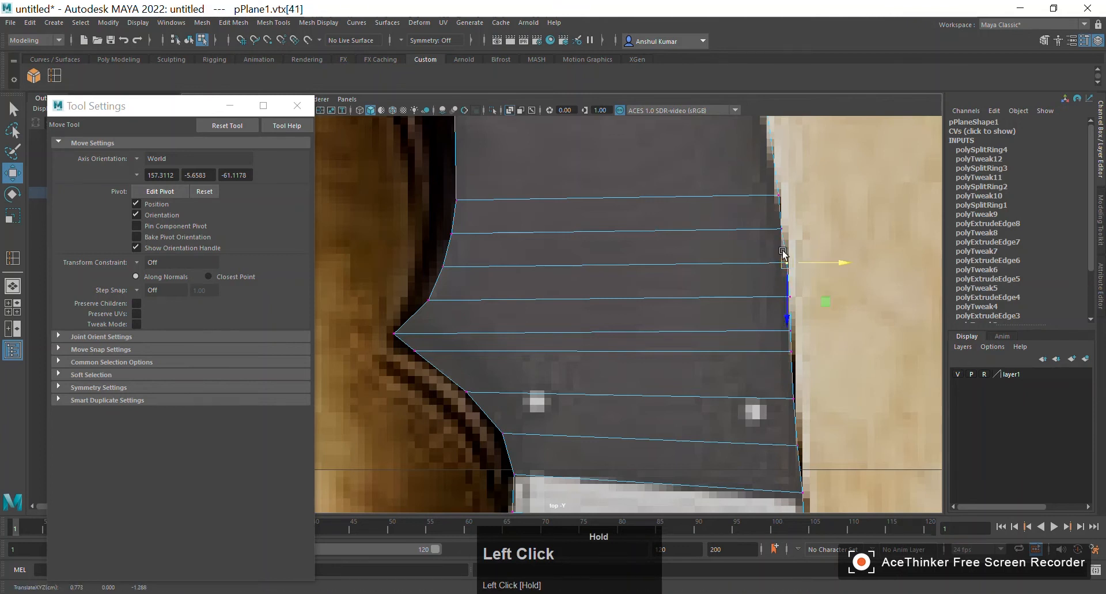
{"action": "left_click_drag", "start_coordinate": [772, 220], "coordinate": [813, 229]}
Move the outer-side vertex at the top of the next handle section up onto the reference outline
{"action": "middle_click_drag", "start_coordinate": [850, 237], "coordinate": [840, 195], "text": "alt"}
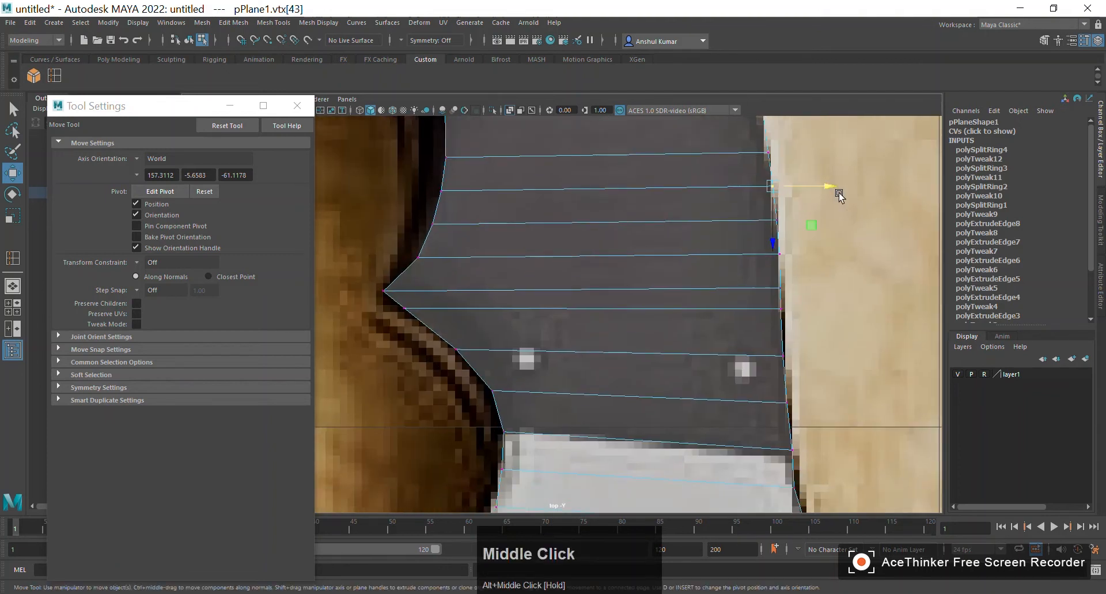
{"action": "scroll", "coordinate": [818, 210], "scroll_direction": "down", "scroll_amount": 8}
{"action": "middle_click_drag", "start_coordinate": [800, 224], "coordinate": [807, 195], "text": "alt"}
{"action": "right_click_drag", "start_coordinate": [568, 248], "coordinate": [612, 176], "text": "alt"}
{"action": "middle_click_drag", "start_coordinate": [612, 175], "coordinate": [670, 268], "text": "alt"}
{"action": "right_click_drag", "start_coordinate": [564, 271], "coordinate": [634, 219], "text": "alt"}
{"action": "middle_click_drag", "start_coordinate": [769, 200], "coordinate": [719, 268], "text": "alt"}
{"action": "left_click_drag", "start_coordinate": [742, 246], "coordinate": [770, 289]}
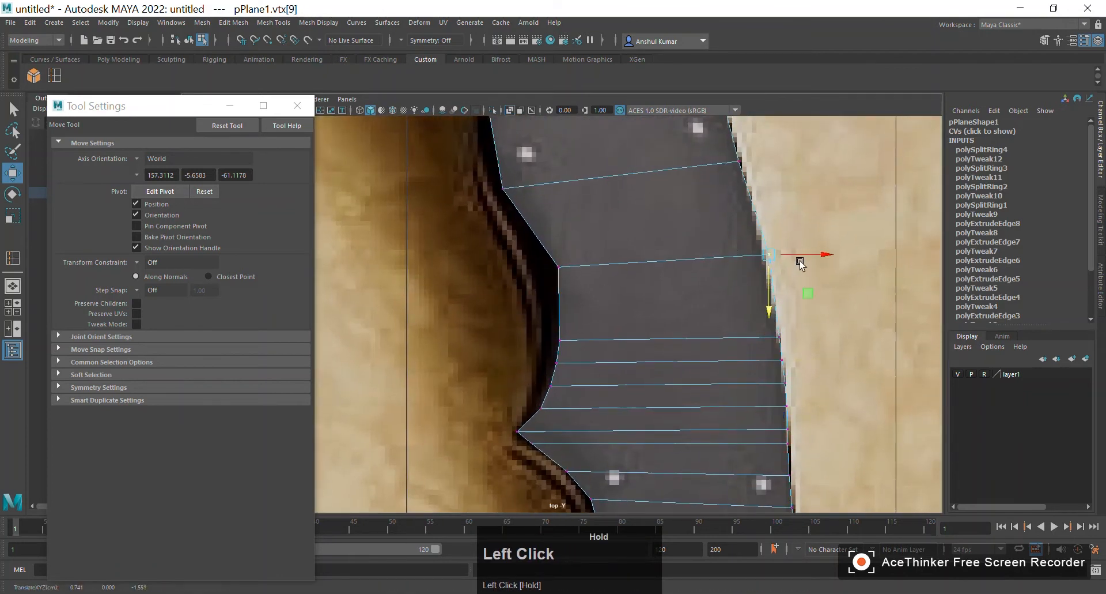
{"action": "left_click_drag", "start_coordinate": [798, 254], "coordinate": [800, 252]}
Insert 3 evenly spaced edge loops across the handle section above the previously fitted finger-ridge loops
{"action": "key", "text": "y"}
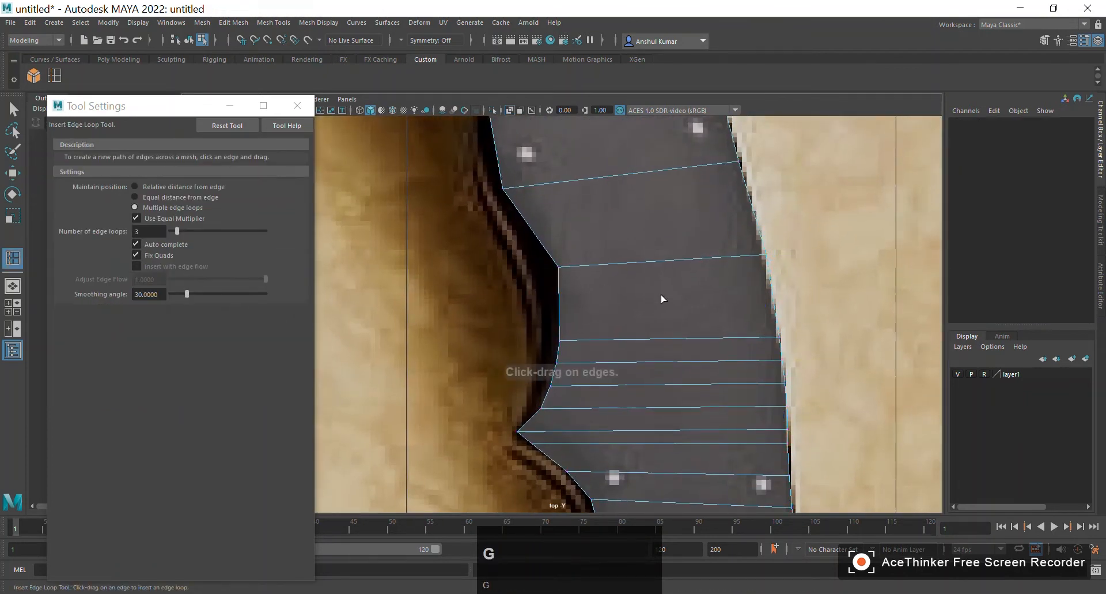
{"action": "left_click", "coordinate": [563, 304]}
{"action": "middle_click_drag", "start_coordinate": [711, 331], "coordinate": [796, 255], "text": "alt"}
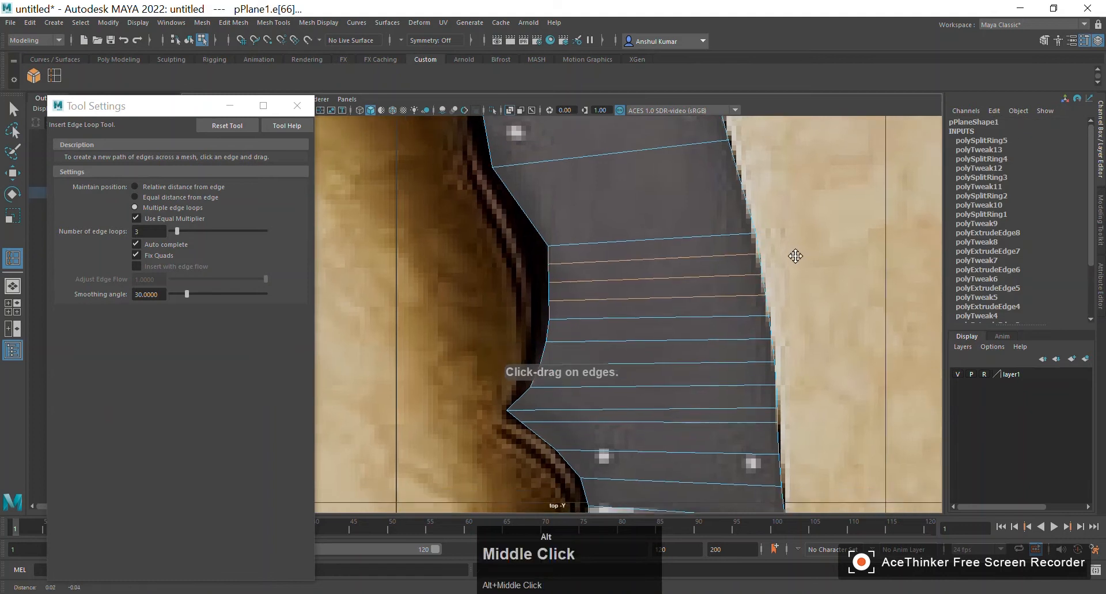
{"action": "right_click_drag", "start_coordinate": [795, 255], "coordinate": [647, 301], "text": "alt"}
{"action": "middle_click_drag", "start_coordinate": [647, 302], "coordinate": [603, 306], "text": "alt"}
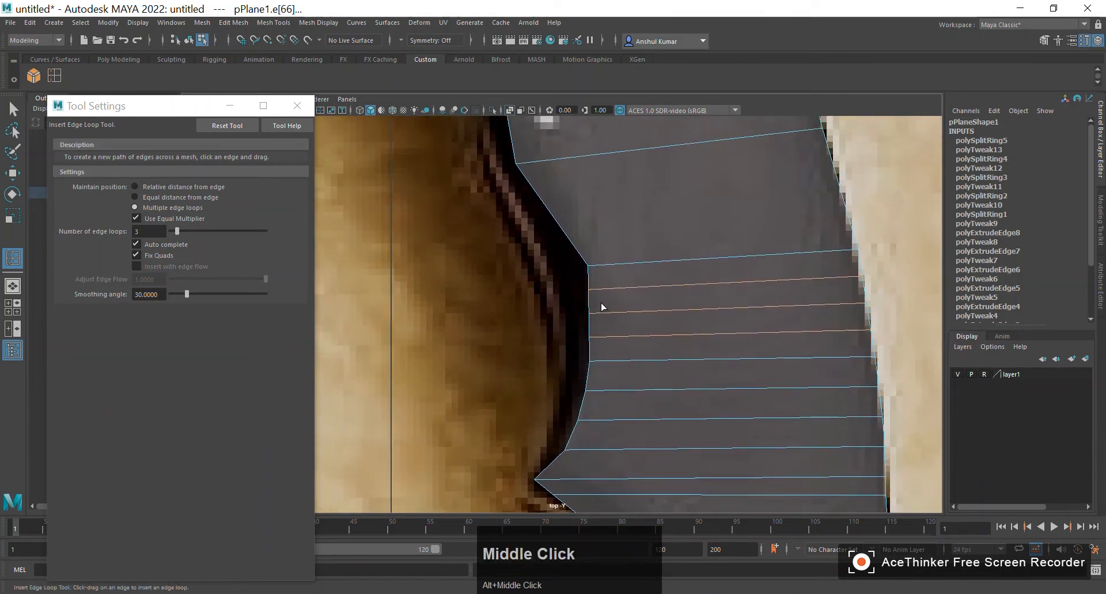
Move the lowest new loop's inner-side vertex horizontally toward the groove outline and undo its slight vertical shift
{"action": "key", "text": "w"}
{"action": "right_click_drag", "start_coordinate": [590, 299], "coordinate": [590, 265]}
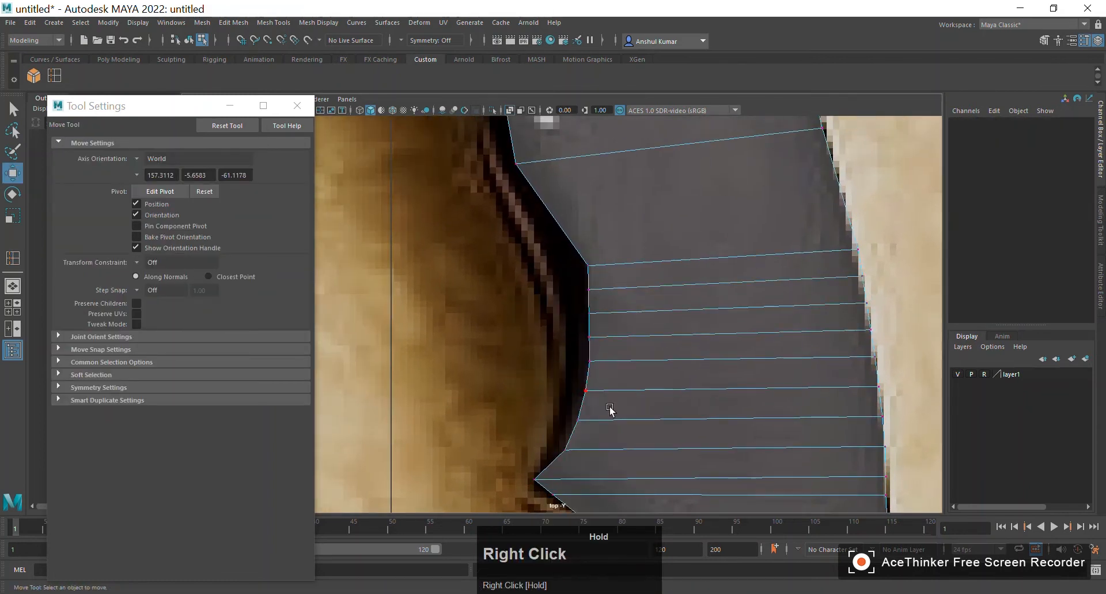
{"action": "left_click", "coordinate": [582, 358]}
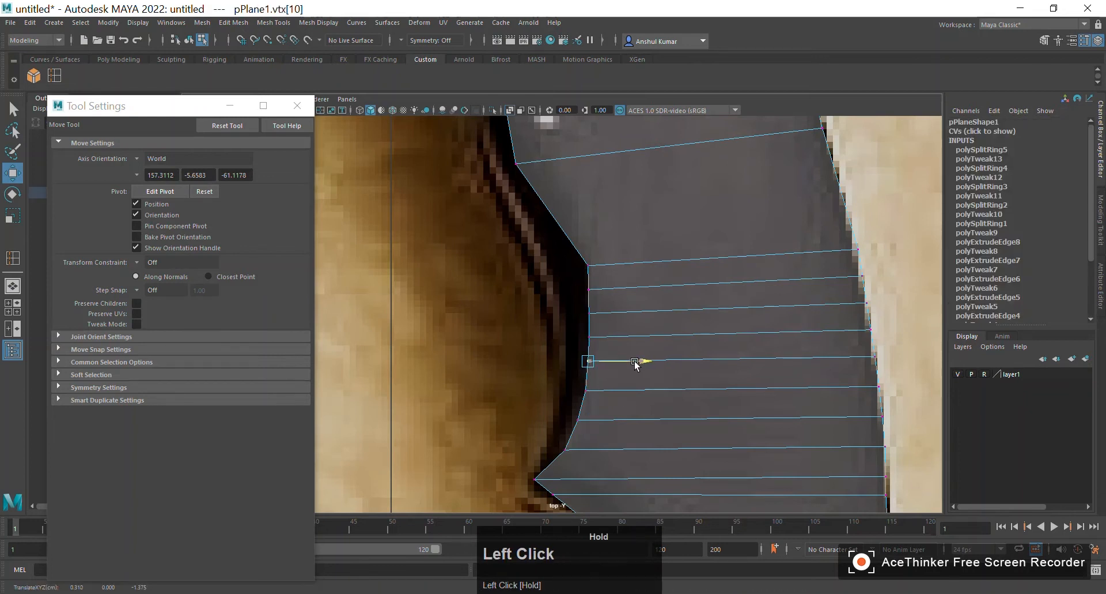
{"action": "left_click", "coordinate": [593, 336]}
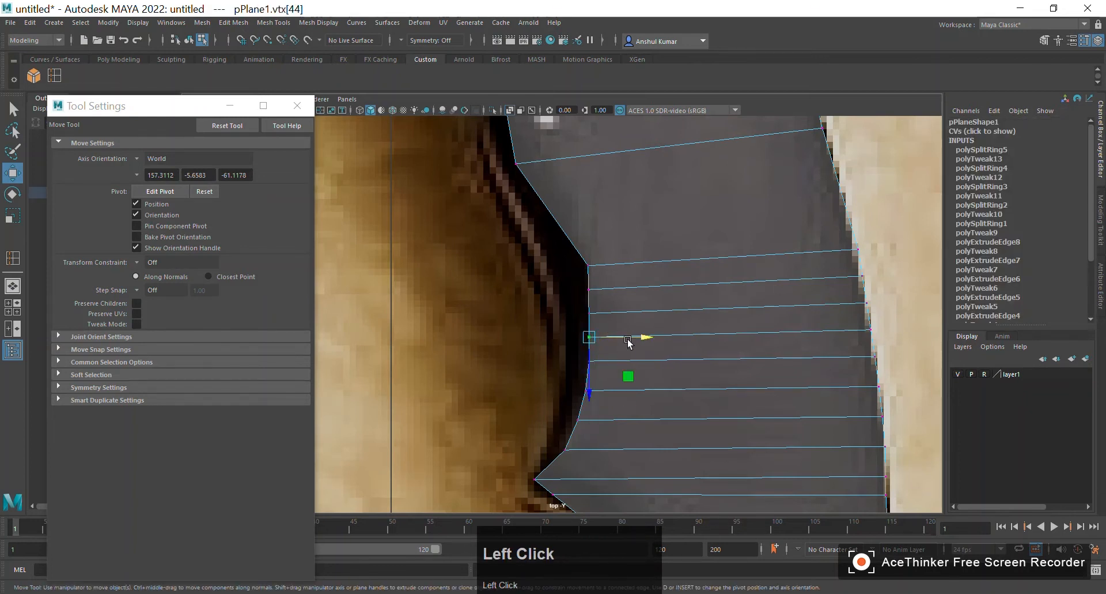
{"action": "left_click", "coordinate": [600, 316]}
{"action": "left_click", "coordinate": [572, 313]}
{"action": "mouse_move", "coordinate": [573, 313]}
{"action": "middle_mouse_down", "text": "alt"}
{"action": "mouse_move", "coordinate": [548, 291]}
{"action": "mouse_move", "coordinate": [555, 309]}
{"action": "middle_mouse_up", "text": "alt"}
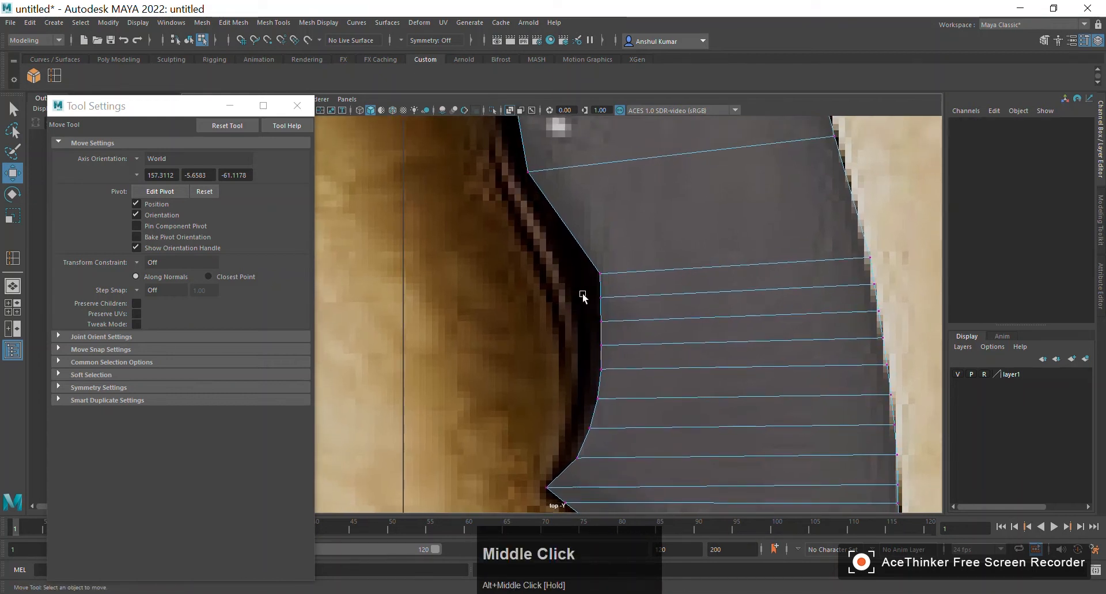
{"action": "left_click", "coordinate": [606, 346]}
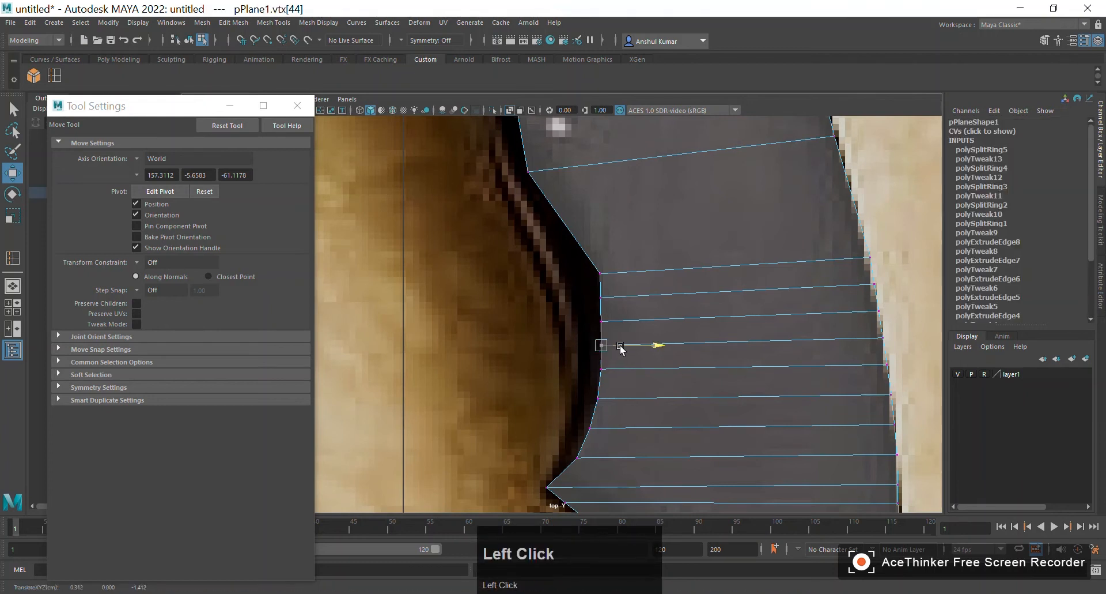
{"action": "left_click_drag", "start_coordinate": [592, 359], "coordinate": [593, 356]}
{"action": "key", "text": "ctrl+z"}
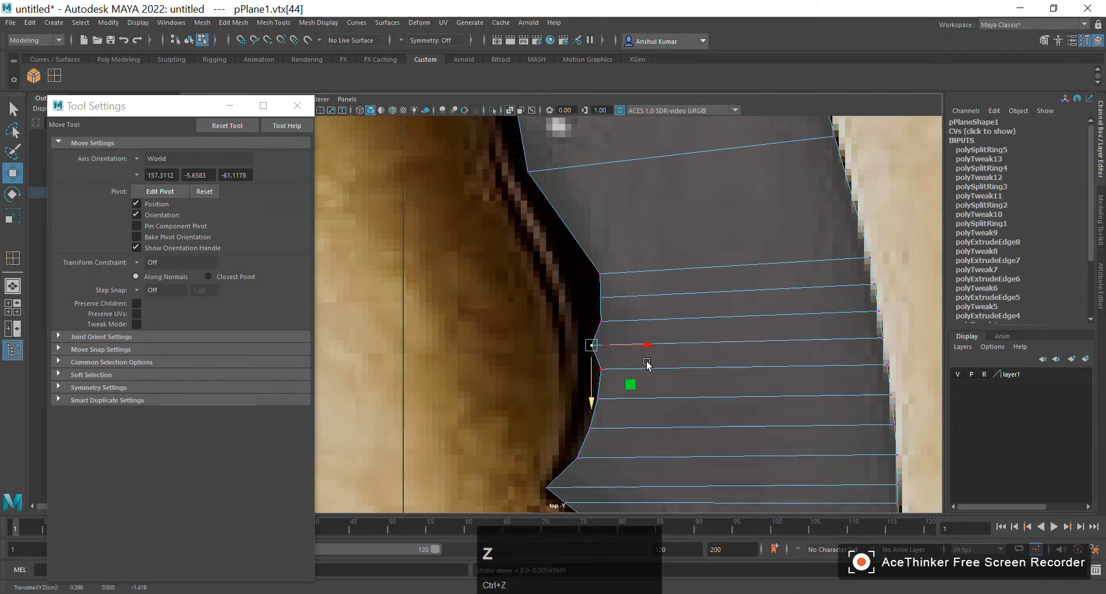
Shift the two inner-side vertices just below the new loops slightly toward the groove outline to smooth the curve
{"action": "left_click", "coordinate": [555, 391]}
{"action": "left_click", "coordinate": [600, 369]}
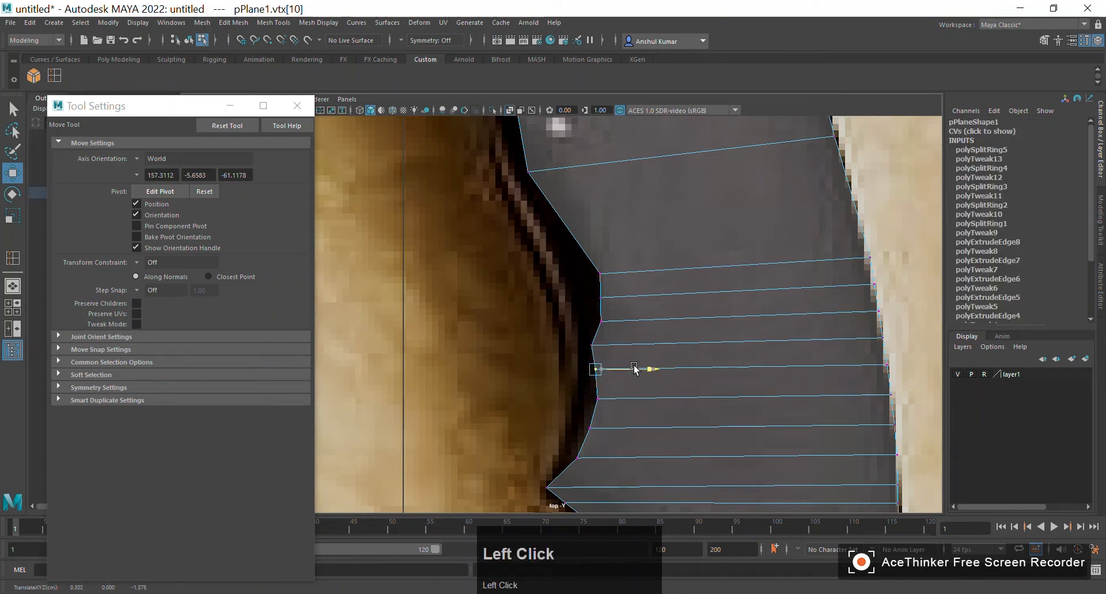
{"action": "left_click_drag", "start_coordinate": [633, 369], "coordinate": [631, 401]}
{"action": "left_click", "coordinate": [573, 393]}
Move the inner-side vertices of the upper two new loops and the two section corners above them onto the groove outline
{"action": "left_click", "coordinate": [590, 321]}
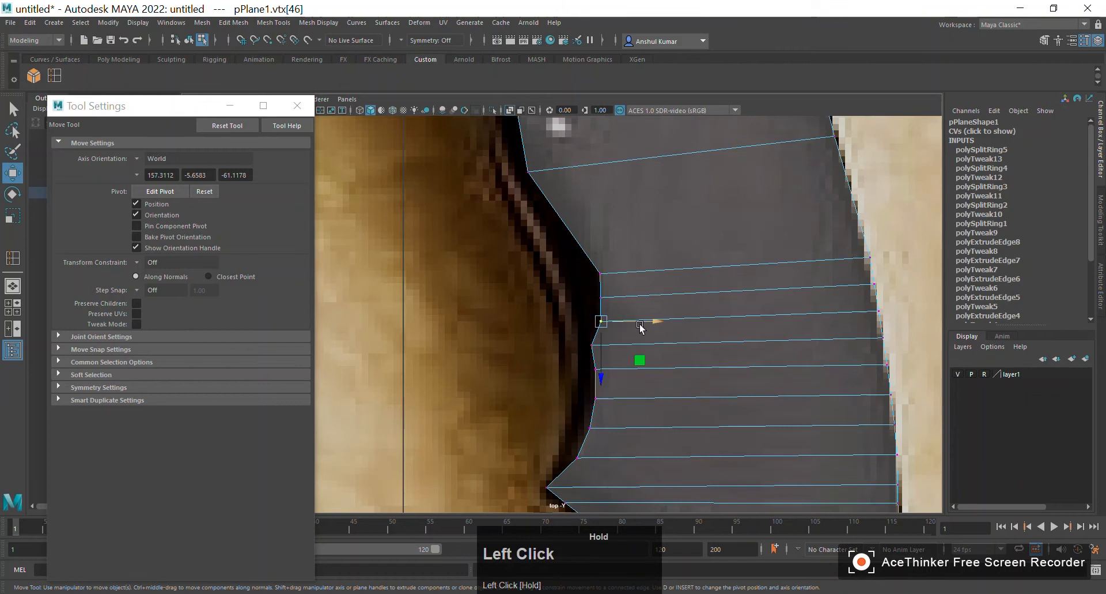
{"action": "left_click_drag", "start_coordinate": [630, 324], "coordinate": [630, 323]}
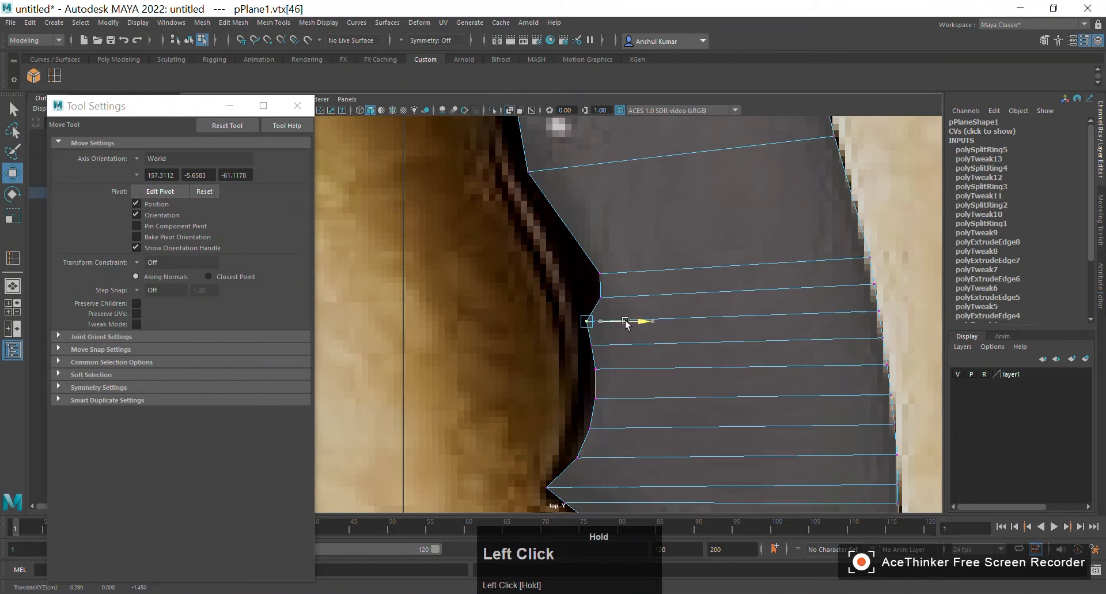
{"action": "left_click", "coordinate": [632, 301]}
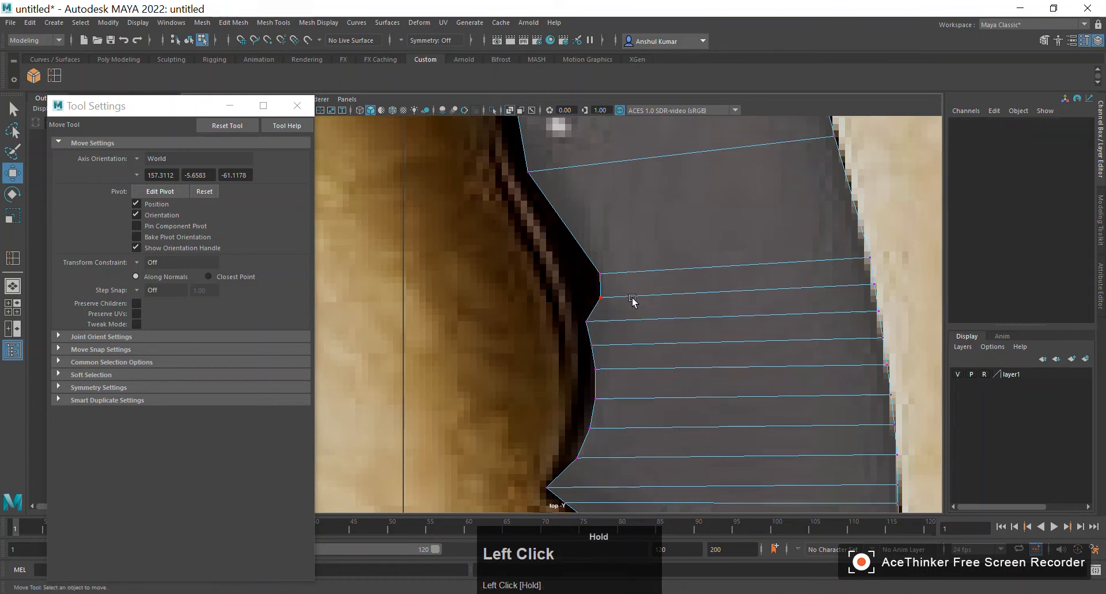
{"action": "left_click_drag", "start_coordinate": [610, 305], "coordinate": [611, 306]}
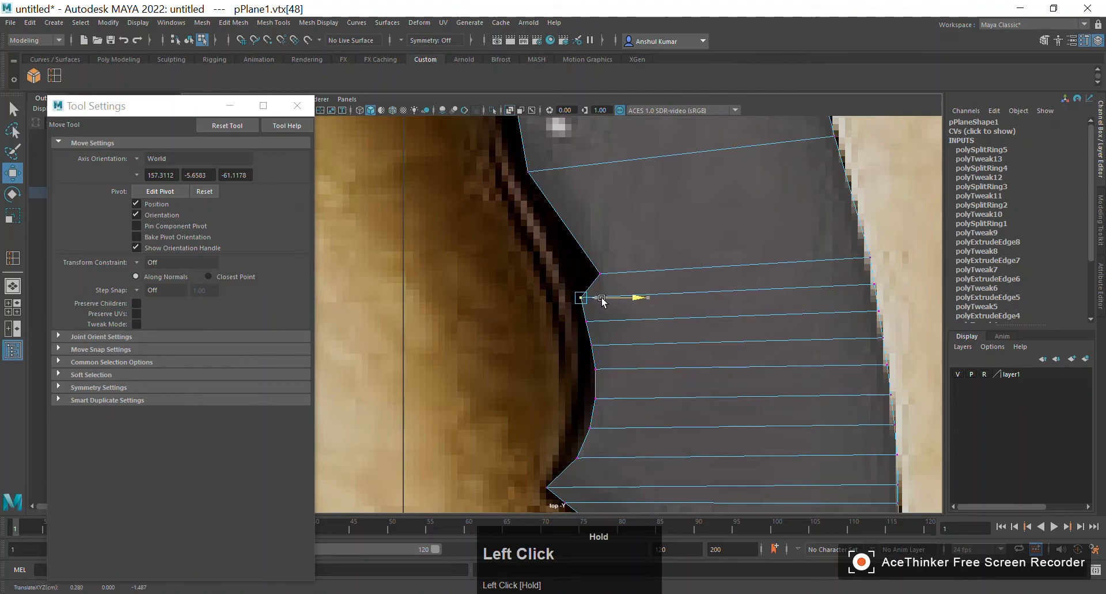
{"action": "mouse_move", "coordinate": [585, 262]}
{"action": "left_mouse_down"}
{"action": "mouse_move", "coordinate": [613, 274]}
{"action": "mouse_move", "coordinate": [598, 272]}
{"action": "left_mouse_up"}
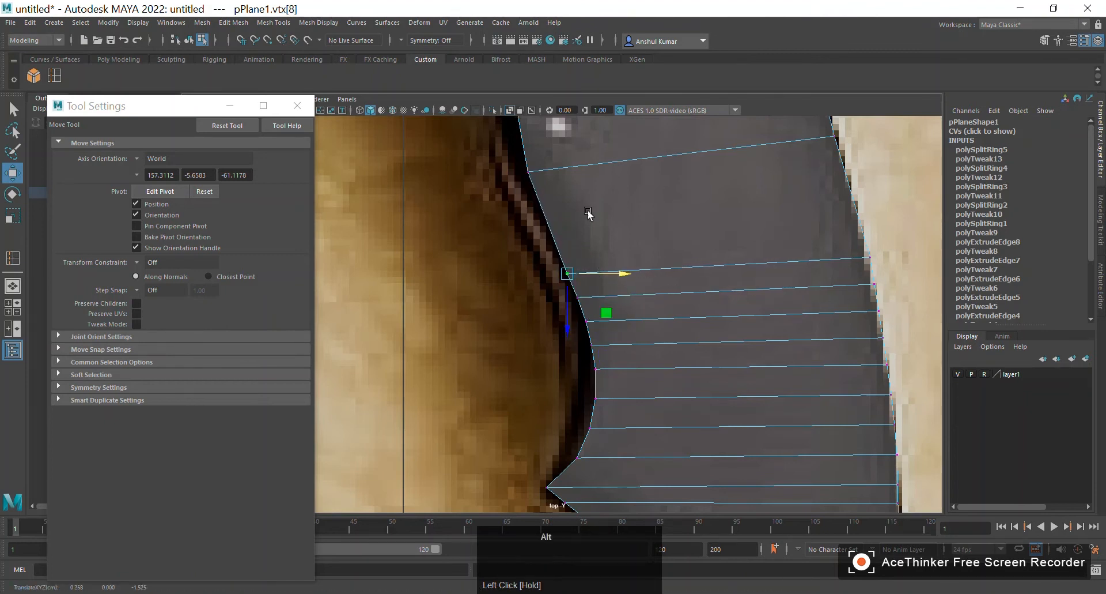
{"action": "middle_click_drag", "start_coordinate": [588, 213], "coordinate": [588, 246], "text": "alt"}
{"action": "left_click_drag", "start_coordinate": [506, 199], "coordinate": [559, 206]}
{"action": "middle_click_drag", "start_coordinate": [697, 217], "coordinate": [669, 415], "text": "alt"}
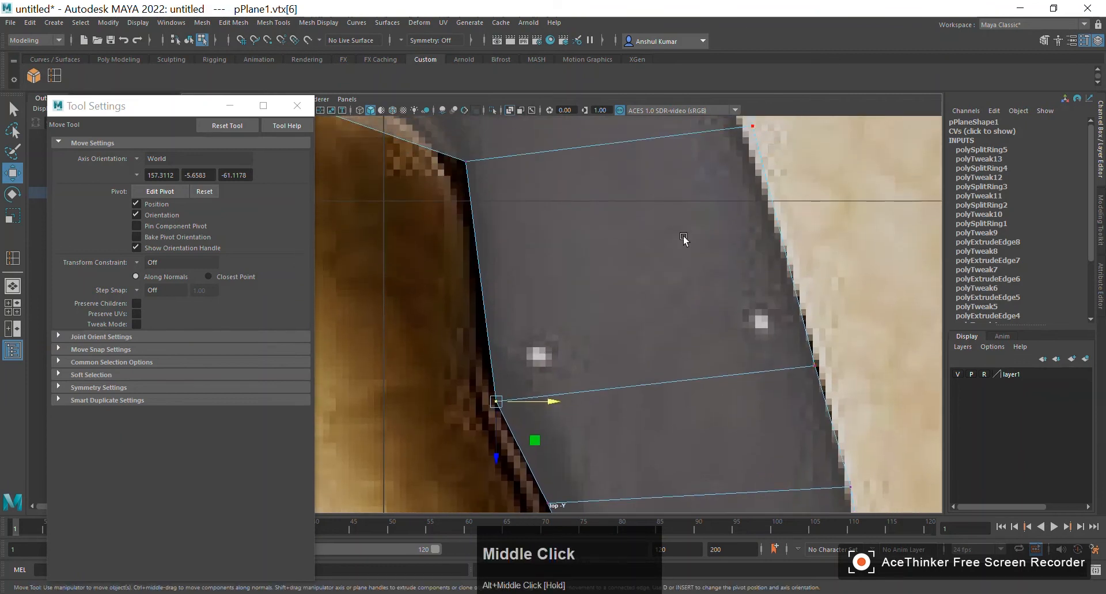
Insert 3 evenly spaced edge loops across the handle section just below the upper pair of rivets
{"action": "scroll", "coordinate": [683, 235], "scroll_direction": "down", "scroll_amount": 8}
{"action": "scroll", "coordinate": [683, 257], "scroll_direction": "up", "scroll_amount": 1}
{"action": "middle_click_drag", "start_coordinate": [687, 309], "coordinate": [689, 237], "text": "alt"}
{"action": "right_click_drag", "start_coordinate": [386, 158], "coordinate": [714, 253], "text": "alt"}
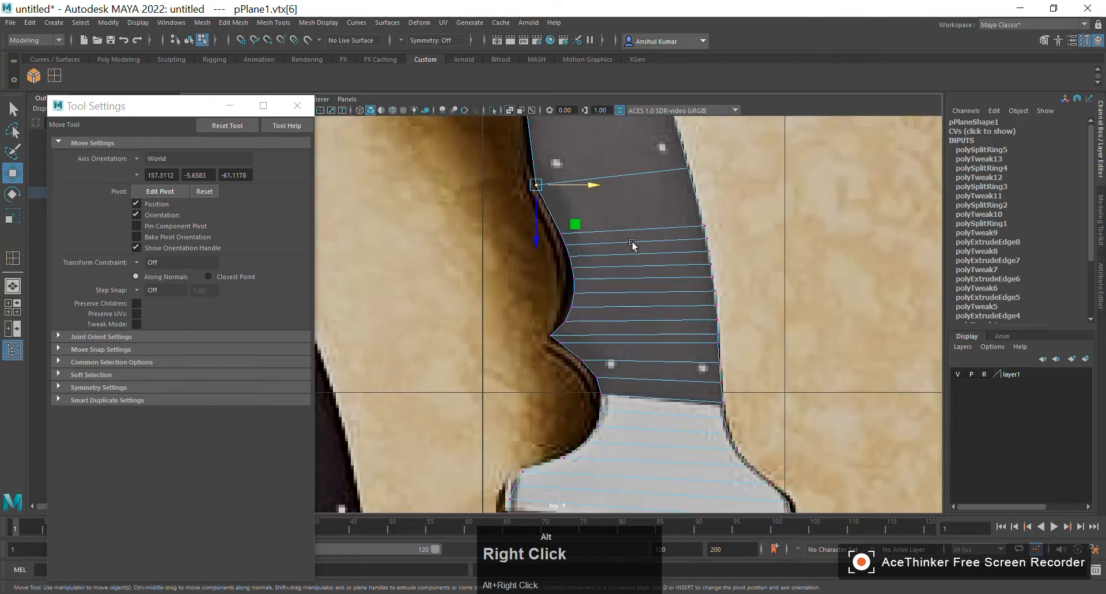
{"action": "middle_click_drag", "start_coordinate": [714, 253], "coordinate": [669, 242], "text": "alt"}
{"action": "key", "text": "g"}
{"action": "left_click", "coordinate": [687, 249]}
{"action": "right_click_drag", "start_coordinate": [668, 242], "coordinate": [652, 230], "text": "alt"}
{"action": "middle_click_drag", "start_coordinate": [651, 230], "coordinate": [642, 229], "text": "alt"}
{"action": "right_click_drag", "start_coordinate": [642, 229], "coordinate": [686, 237], "text": "alt"}
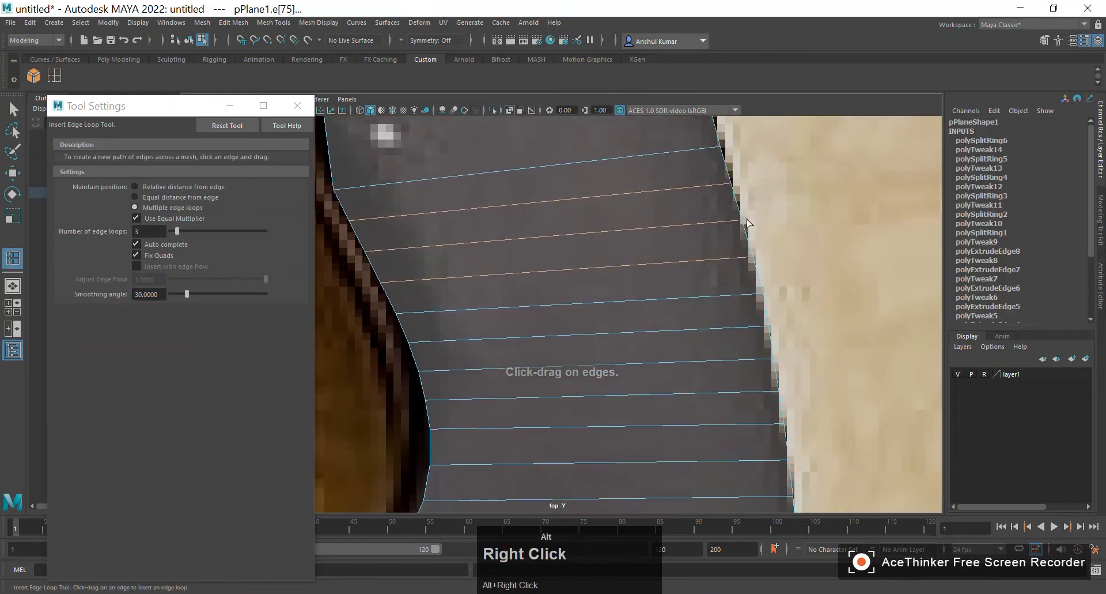
{"action": "middle_click_drag", "start_coordinate": [686, 236], "coordinate": [748, 254], "text": "alt"}
{"action": "middle_click_drag", "start_coordinate": [522, 294], "coordinate": [630, 311], "text": "alt"}
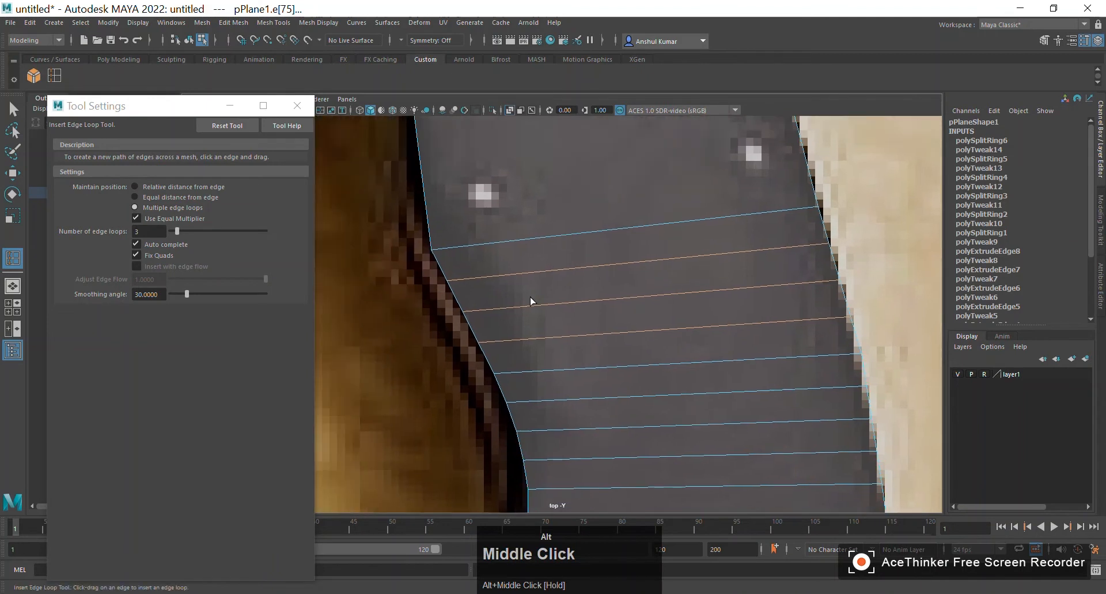
Fit the inner-side vertices of the three new loops below the upper rivets to the groove outline
{"action": "key", "text": "w"}
{"action": "right_click_drag", "start_coordinate": [492, 337], "coordinate": [453, 296]}
{"action": "left_click", "coordinate": [480, 342]}
{"action": "left_click_drag", "start_coordinate": [511, 342], "coordinate": [477, 287]}
{"action": "left_click", "coordinate": [459, 311]}
{"action": "left_click", "coordinate": [449, 280]}
Move the outer-side vertices of the upper two new loops and the section's top corner onto the handle outline
{"action": "middle_click_drag", "start_coordinate": [798, 269], "coordinate": [679, 257], "text": "alt"}
{"action": "right_click_drag", "start_coordinate": [679, 257], "coordinate": [752, 285], "text": "alt"}
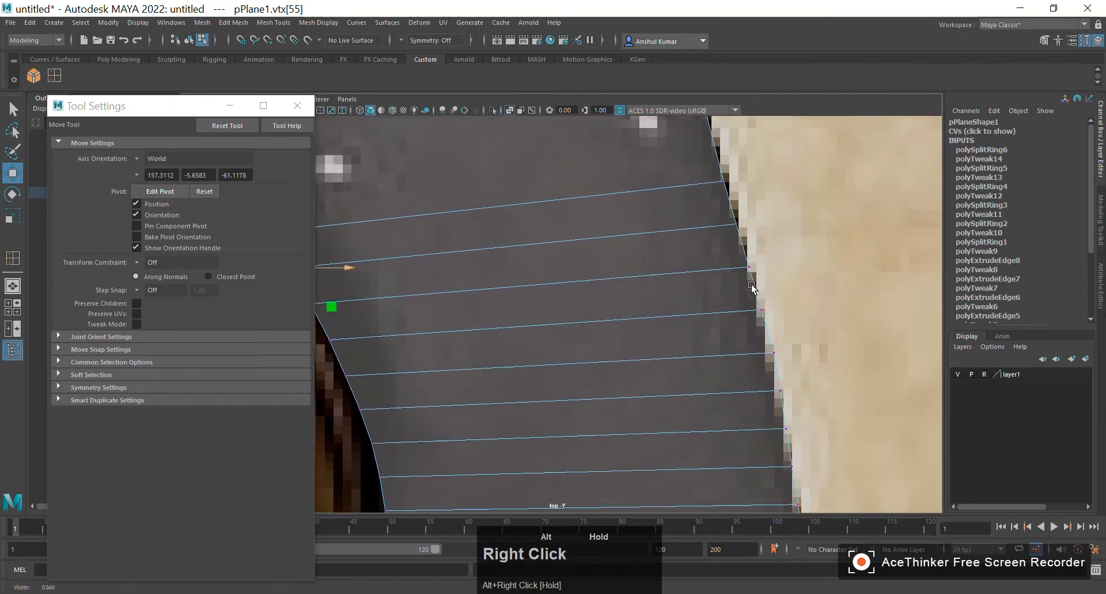
{"action": "middle_click_drag", "start_coordinate": [802, 273], "coordinate": [765, 293], "text": "alt"}
{"action": "left_click_drag", "start_coordinate": [699, 272], "coordinate": [740, 287]}
{"action": "left_click_drag", "start_coordinate": [684, 234], "coordinate": [724, 241]}
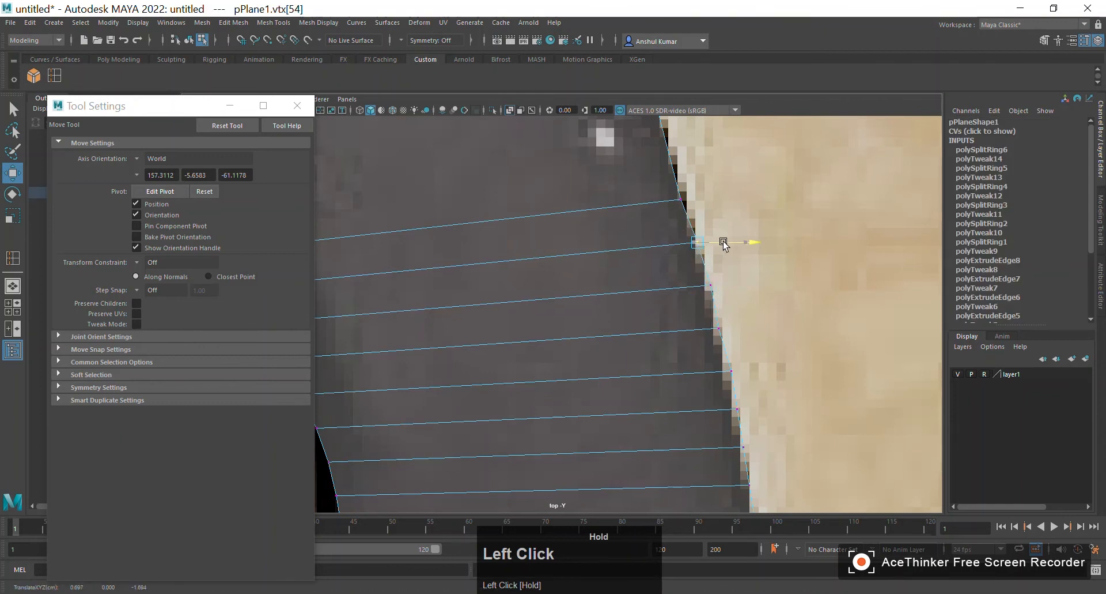
{"action": "left_click_drag", "start_coordinate": [661, 189], "coordinate": [716, 205]}
Insert 3 evenly spaced edge loops across the handle section containing the upper pair of rivets
{"action": "middle_click", "coordinate": [758, 275]}
{"action": "right_click_drag", "start_coordinate": [759, 274], "coordinate": [644, 249], "text": "alt"}
{"action": "key", "text": "g"}
{"action": "left_click", "coordinate": [567, 273]}
Move the inner-side vertices of the three new loops at the upper rivets inward to match the handle's curve
{"action": "key", "text": "w"}
{"action": "middle_click_drag", "start_coordinate": [592, 248], "coordinate": [551, 222], "text": "alt"}
{"action": "right_click_drag", "start_coordinate": [551, 222], "coordinate": [613, 306], "text": "alt"}
{"action": "right_click_drag", "start_coordinate": [528, 283], "coordinate": [500, 283]}
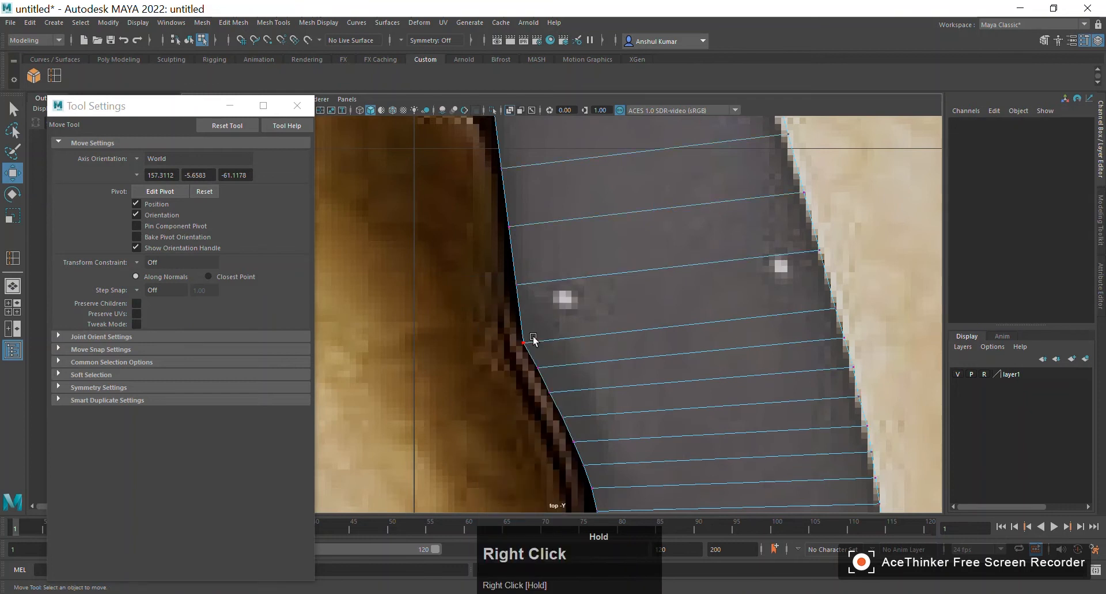
{"action": "left_click", "coordinate": [519, 284]}
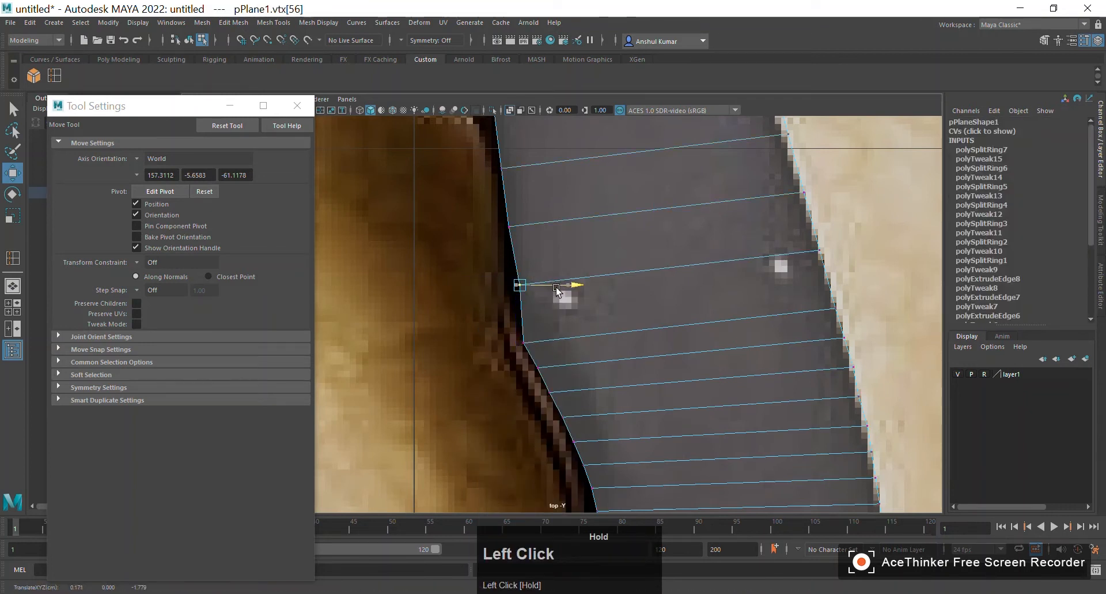
{"action": "left_click_drag", "start_coordinate": [505, 212], "coordinate": [544, 231]}
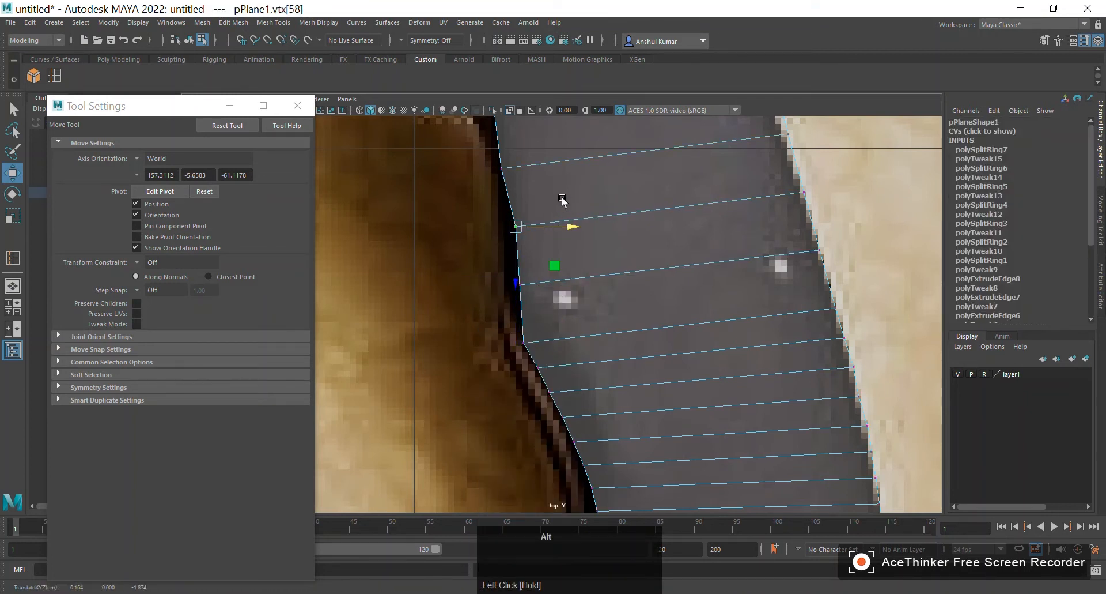
{"action": "middle_click_drag", "start_coordinate": [539, 174], "coordinate": [548, 240], "text": "alt"}
{"action": "left_click_drag", "start_coordinate": [491, 214], "coordinate": [539, 245]}
{"action": "left_click_drag", "start_coordinate": [551, 230], "coordinate": [559, 230]}
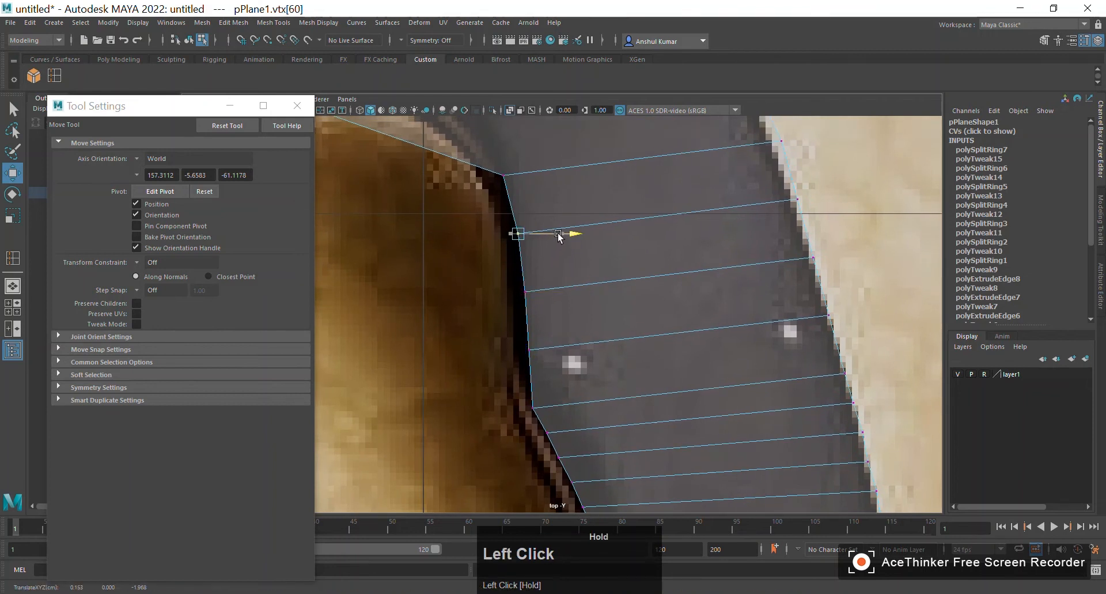
Adjust the outer-side vertices of the three rivet-section loops and the section's top corner to the reference outline
{"action": "middle_click_drag", "start_coordinate": [794, 216], "coordinate": [761, 217], "text": "alt"}
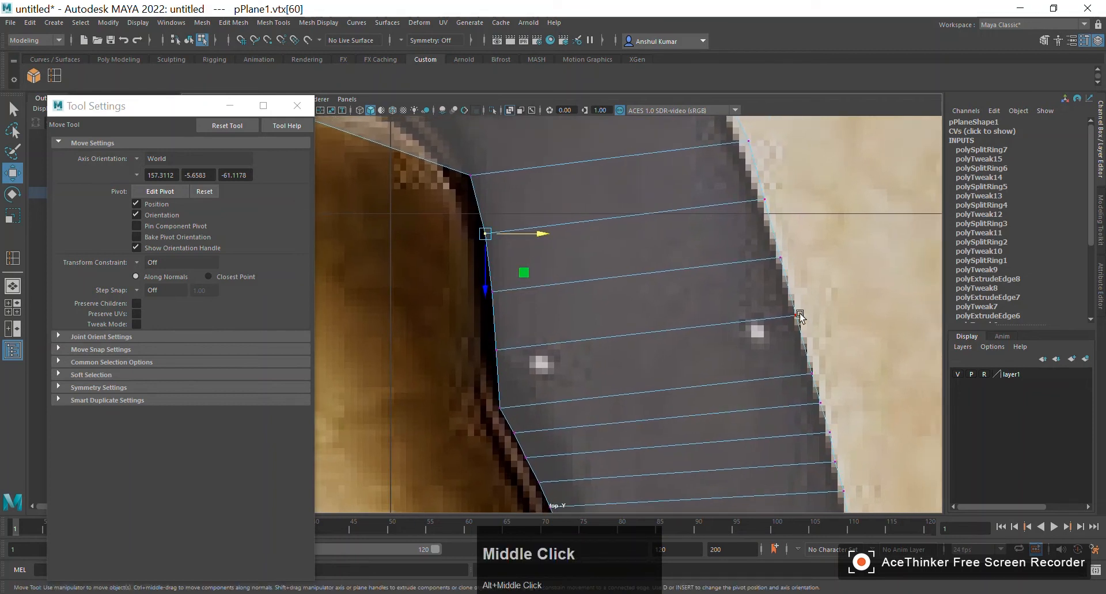
{"action": "left_click_drag", "start_coordinate": [784, 302], "coordinate": [829, 314]}
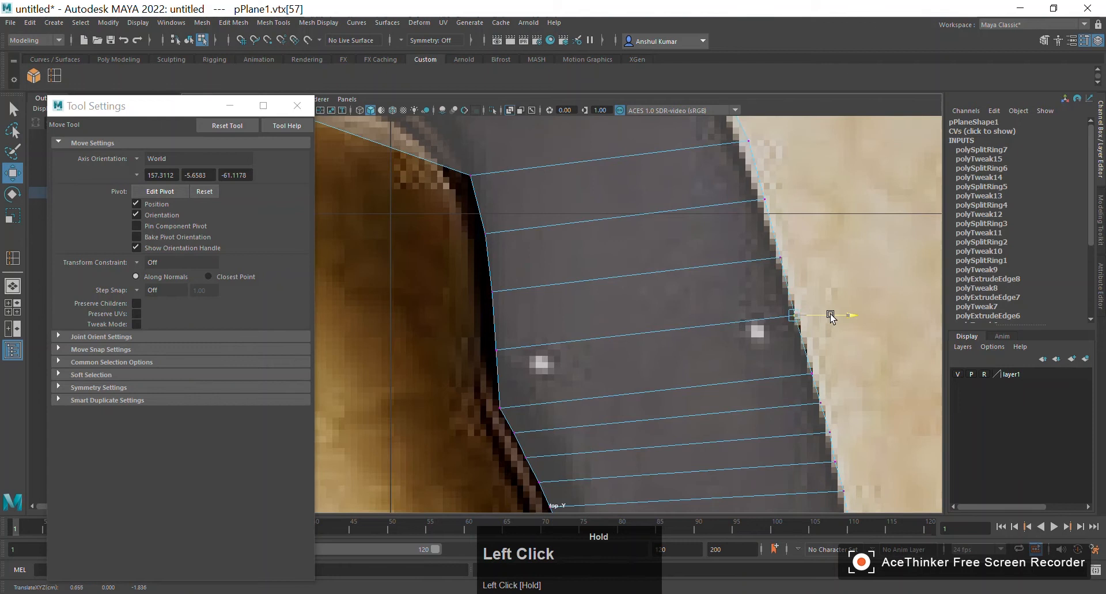
{"action": "left_click_drag", "start_coordinate": [790, 256], "coordinate": [795, 209]}
{"action": "middle_click_drag", "start_coordinate": [803, 180], "coordinate": [778, 227], "text": "alt"}
{"action": "mouse_move", "coordinate": [743, 195]}
{"action": "left_mouse_down"}
{"action": "mouse_move", "coordinate": [771, 229]}
{"action": "mouse_move", "coordinate": [767, 210]}
{"action": "left_mouse_up"}
Insert 3 evenly spaced edge loops across the handle section over the rounded top of the large groove
{"action": "middle_click_drag", "start_coordinate": [636, 200], "coordinate": [714, 291], "text": "alt"}
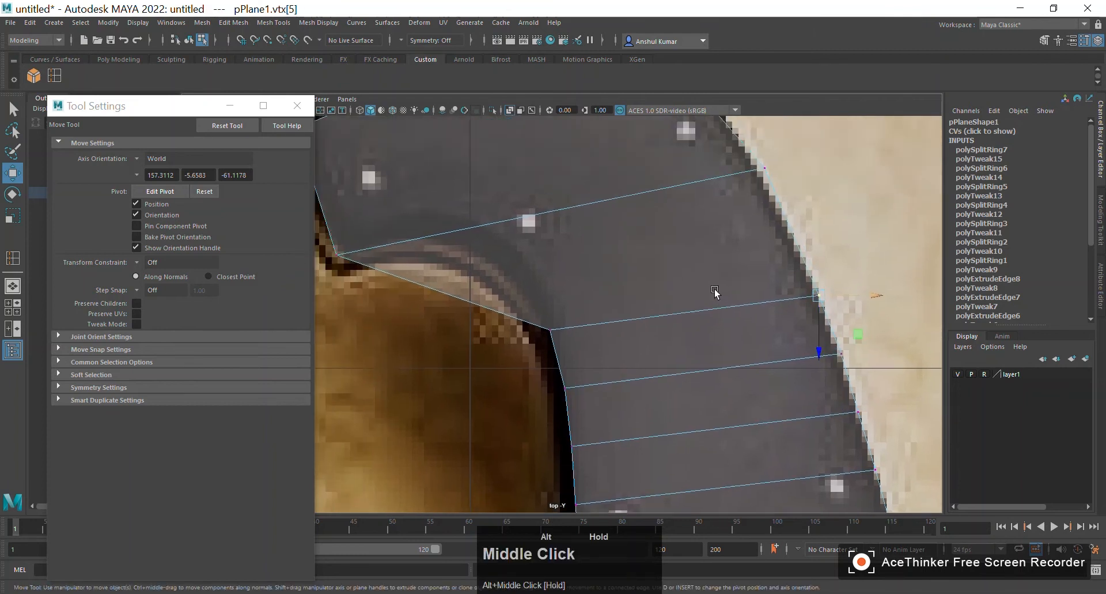
{"action": "key", "text": "g"}
{"action": "left_click", "coordinate": [473, 304]}
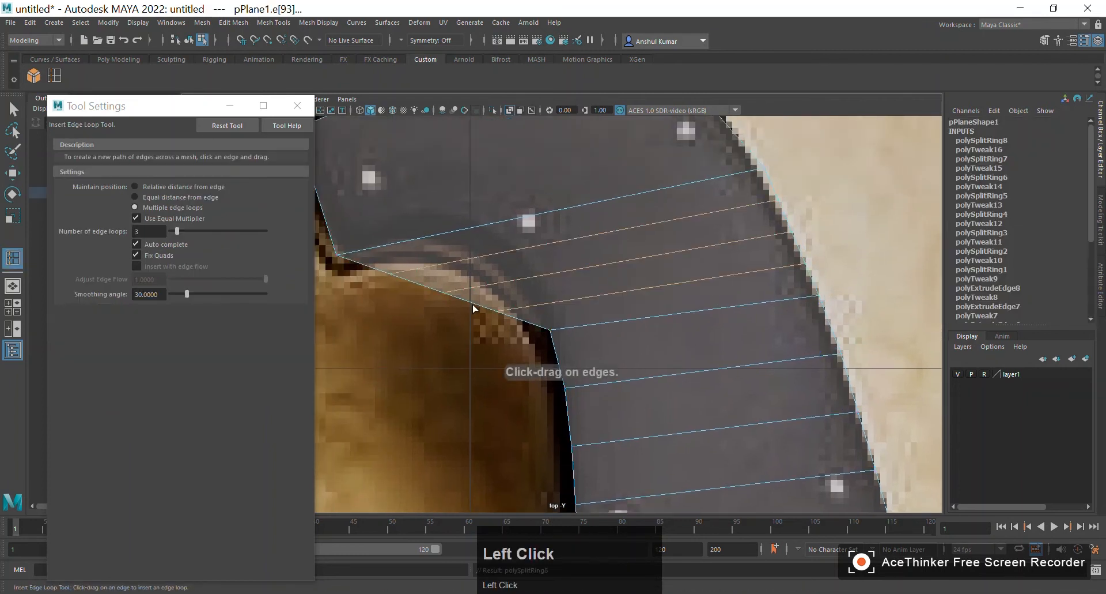
Move the inner-side vertex of the lowest new loop and the adjacent section vertex outward to follow the large groove's rounded corner
{"action": "middle_click_drag", "start_coordinate": [807, 221], "coordinate": [799, 193], "text": "alt"}
{"action": "right_click_drag", "start_coordinate": [725, 186], "coordinate": [761, 217], "text": "alt"}
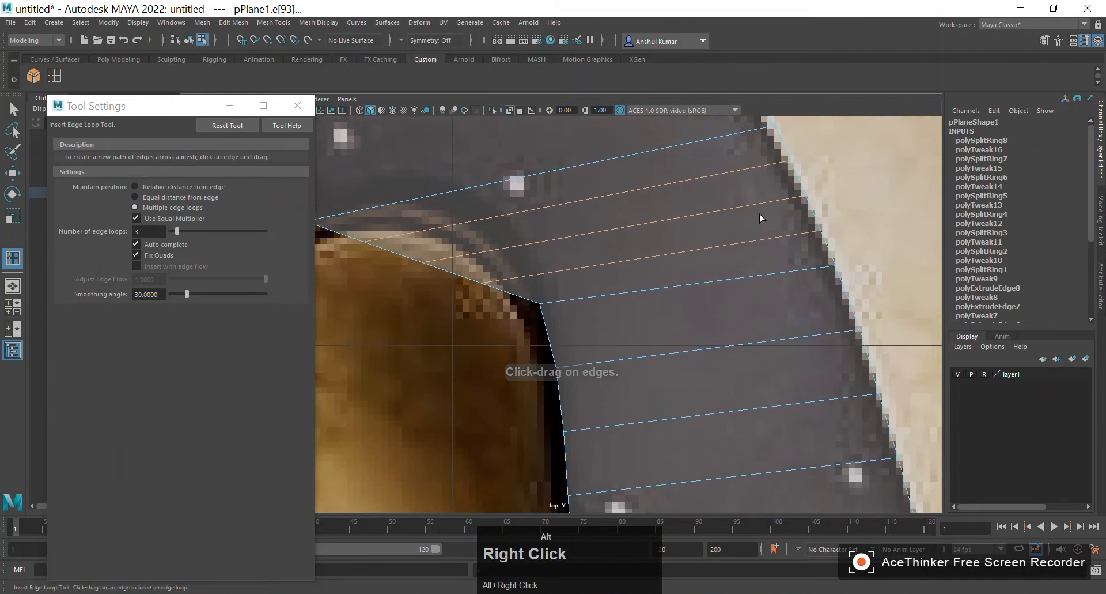
{"action": "middle_click_drag", "start_coordinate": [577, 242], "coordinate": [592, 251], "text": "alt"}
{"action": "key", "text": "w"}
{"action": "right_click_drag", "start_coordinate": [556, 262], "coordinate": [526, 263]}
{"action": "left_click", "coordinate": [497, 289]}
{"action": "left_click_drag", "start_coordinate": [545, 288], "coordinate": [597, 280]}
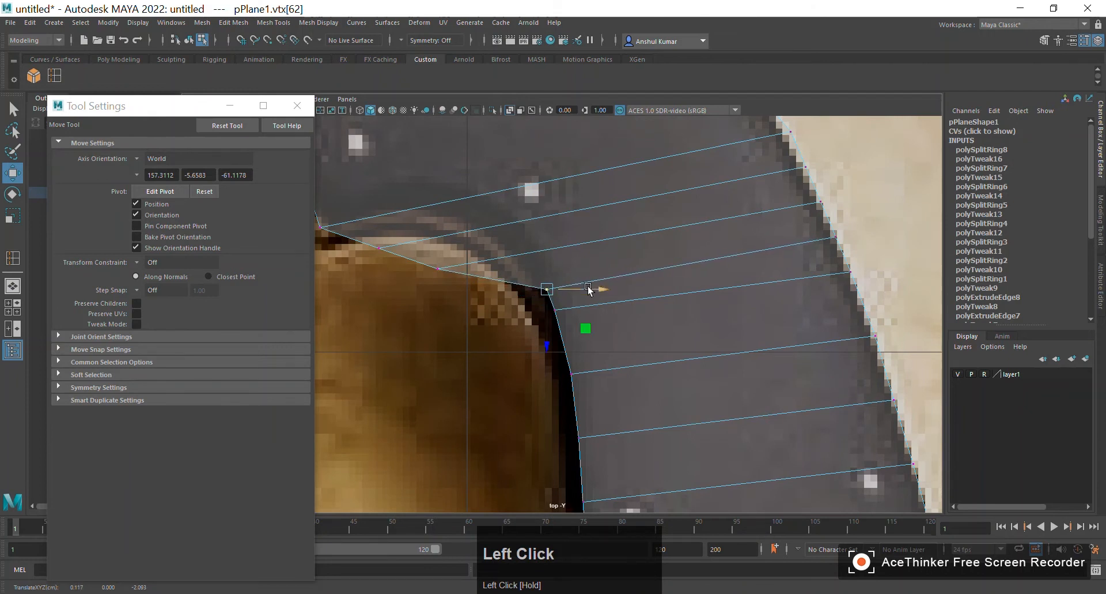
{"action": "left_click_drag", "start_coordinate": [547, 311], "coordinate": [597, 313]}
{"action": "left_click", "coordinate": [581, 320]}
{"action": "middle_click_drag", "start_coordinate": [504, 310], "coordinate": [496, 343], "text": "alt"}
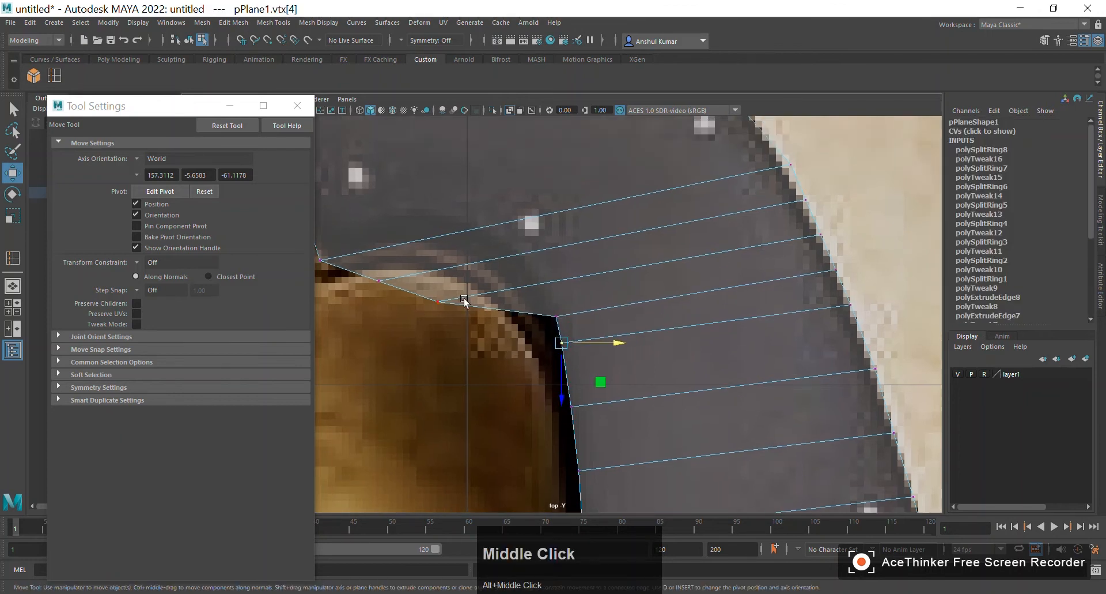
Move the inner-side vertices of the other two new loops across and up onto the groove's rounded corner
{"action": "left_click_drag", "start_coordinate": [424, 295], "coordinate": [605, 299]}
{"action": "left_click_drag", "start_coordinate": [546, 346], "coordinate": [546, 337]}
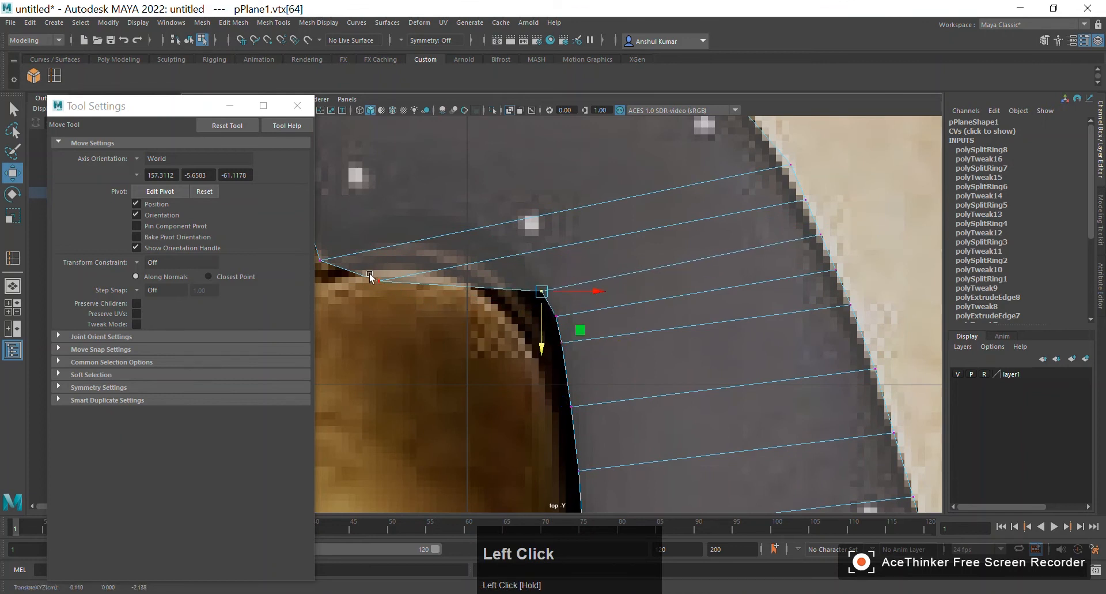
{"action": "left_click_drag", "start_coordinate": [369, 277], "coordinate": [587, 272]}
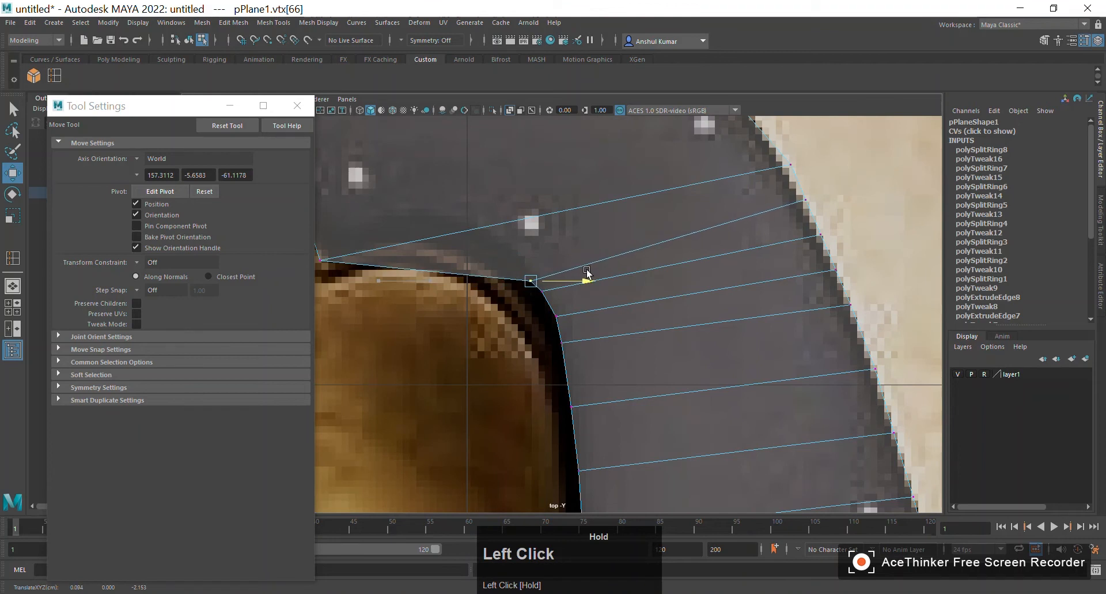
{"action": "left_click_drag", "start_coordinate": [538, 324], "coordinate": [534, 318]}
Space the outer-side vertices of the three new loops down along the handle outline and refine the middle loop's inner-side vertex
{"action": "middle_click_drag", "start_coordinate": [785, 261], "coordinate": [721, 315], "text": "alt"}
{"action": "left_click_drag", "start_coordinate": [733, 245], "coordinate": [760, 268]}
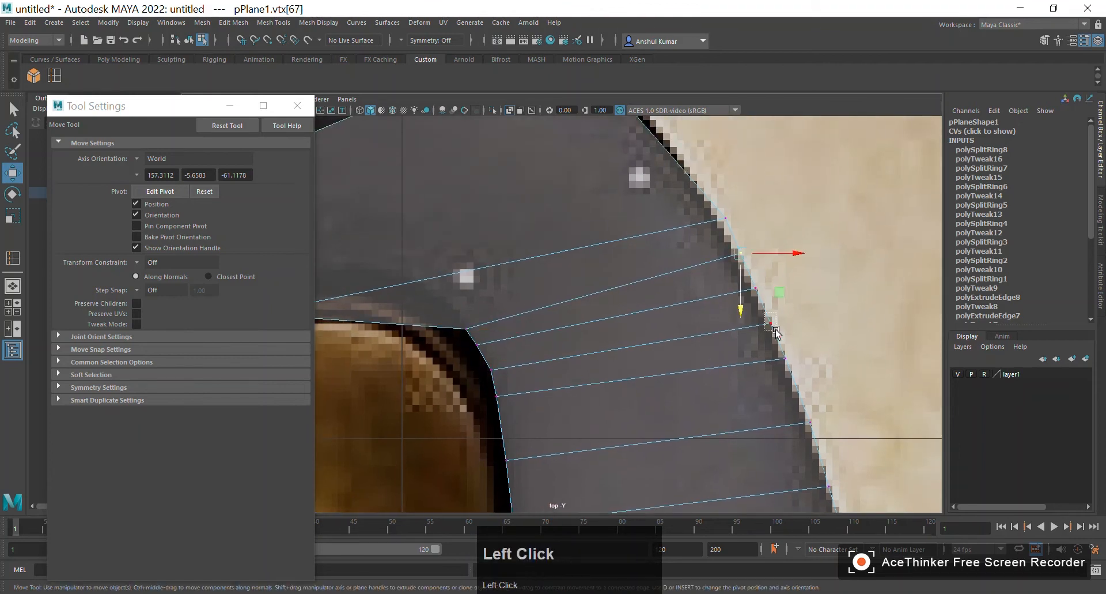
{"action": "mouse_move", "coordinate": [774, 353]}
{"action": "left_mouse_down"}
{"action": "mouse_move", "coordinate": [798, 348]}
{"action": "mouse_move", "coordinate": [765, 343]}
{"action": "left_mouse_up"}
{"action": "left_click", "coordinate": [751, 283]}
{"action": "left_click_drag", "start_coordinate": [736, 245], "coordinate": [752, 268]}
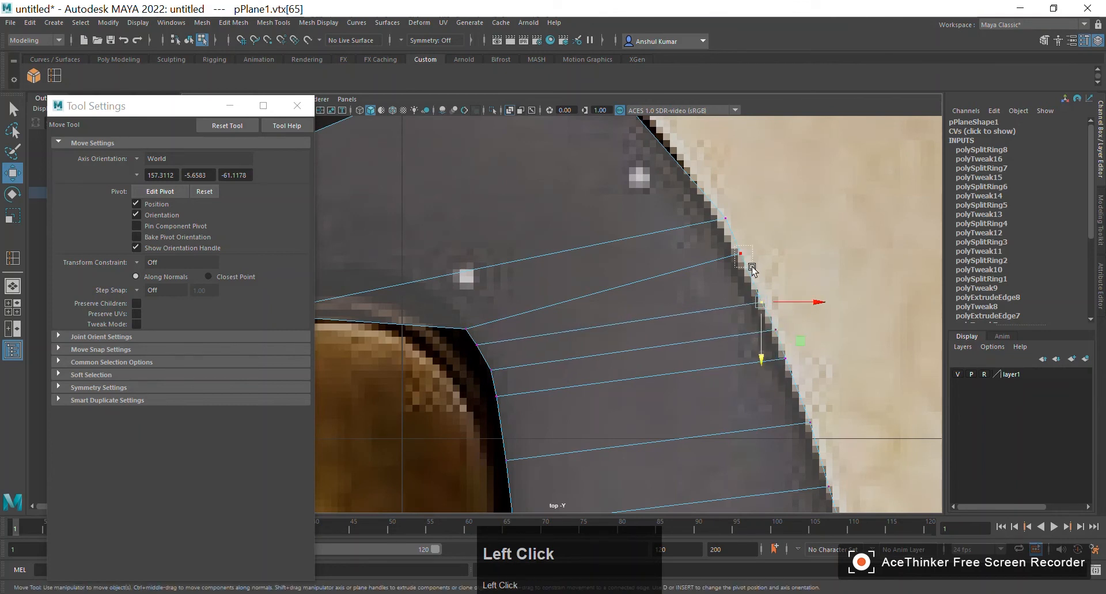
{"action": "left_click_drag", "start_coordinate": [741, 304], "coordinate": [753, 316]}
{"action": "left_click_drag", "start_coordinate": [770, 267], "coordinate": [751, 311]}
{"action": "middle_click_drag", "start_coordinate": [805, 291], "coordinate": [790, 271], "text": "alt"}
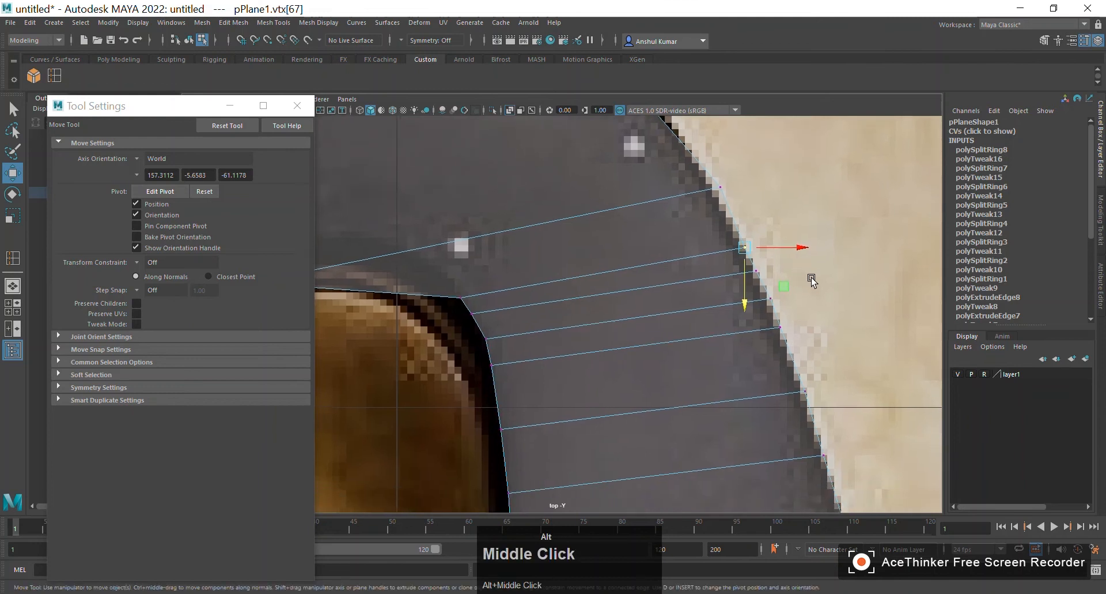
{"action": "right_click_drag", "start_coordinate": [789, 271], "coordinate": [500, 351], "text": "alt"}
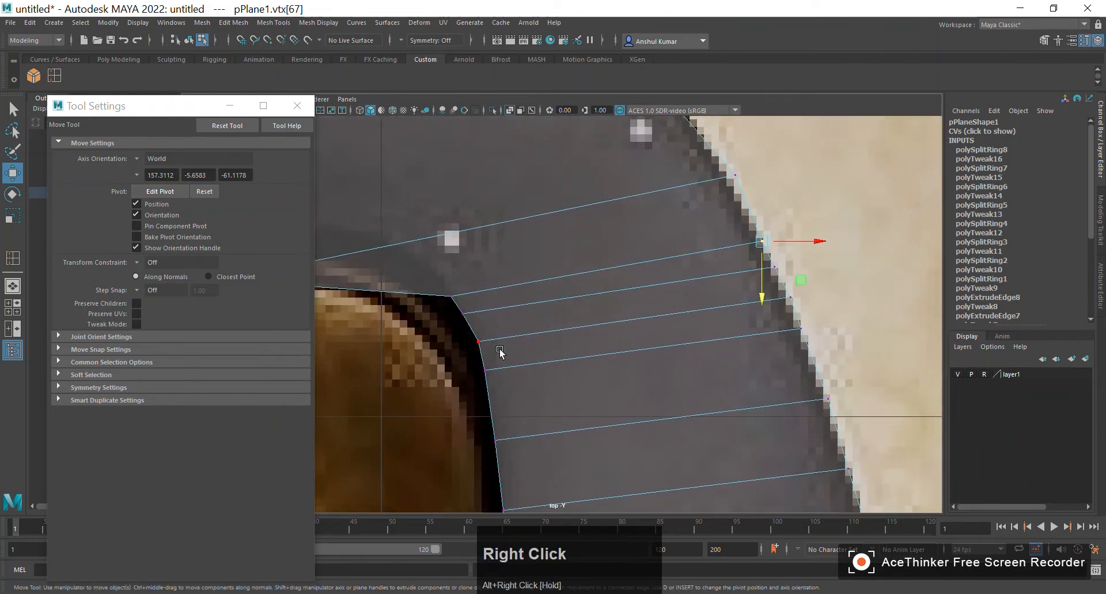
{"action": "left_click", "coordinate": [463, 314]}
{"action": "left_click", "coordinate": [502, 316]}
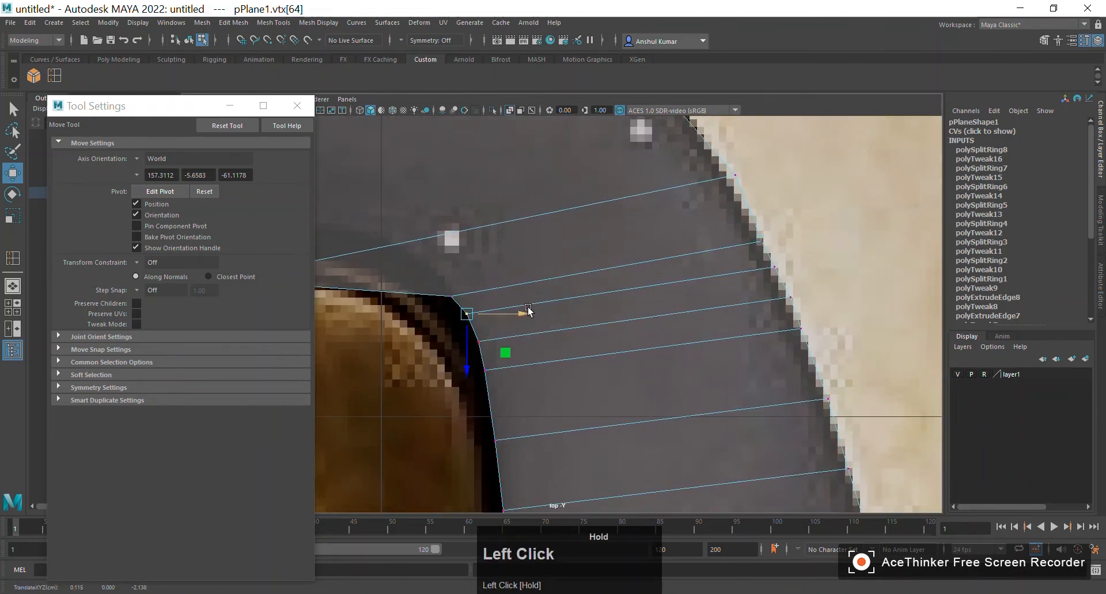
Insert 2 evenly spaced edge loops across the handle section above the large groove's rounded corner
{"action": "right_click_drag", "start_coordinate": [529, 310], "coordinate": [680, 317], "text": "alt"}
{"action": "middle_click_drag", "start_coordinate": [680, 316], "coordinate": [662, 287], "text": "alt"}
{"action": "right_click_drag", "start_coordinate": [662, 286], "coordinate": [751, 286], "text": "alt"}
{"action": "mouse_move", "coordinate": [750, 286]}
{"action": "middle_mouse_down", "text": "alt"}
{"action": "mouse_move", "coordinate": [715, 295]}
{"action": "mouse_move", "coordinate": [743, 299]}
{"action": "middle_mouse_up", "text": "alt"}
{"action": "right_click_drag", "start_coordinate": [743, 300], "coordinate": [605, 299], "text": "alt"}
{"action": "key", "text": "g"}
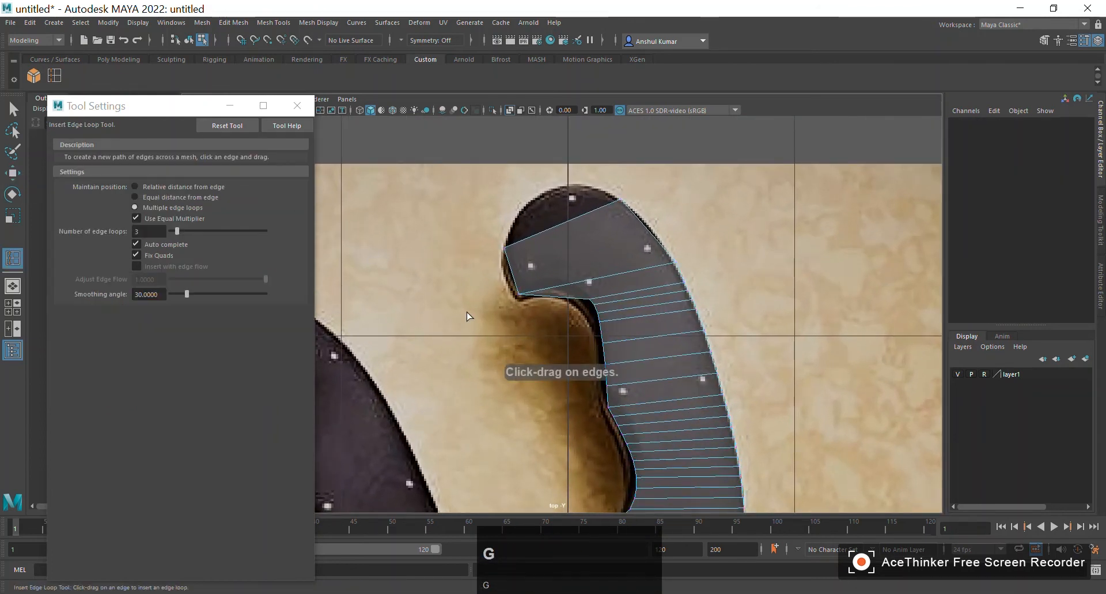
{"action": "left_click", "coordinate": [153, 231]}
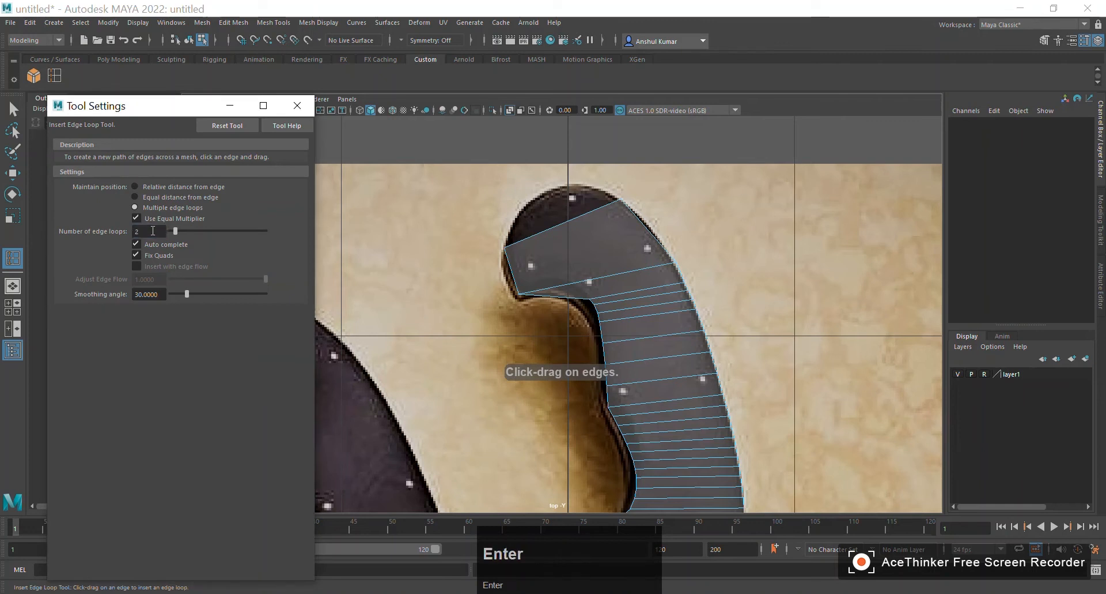
{"action": "right_click_drag", "start_coordinate": [662, 291], "coordinate": [718, 276], "text": "alt"}
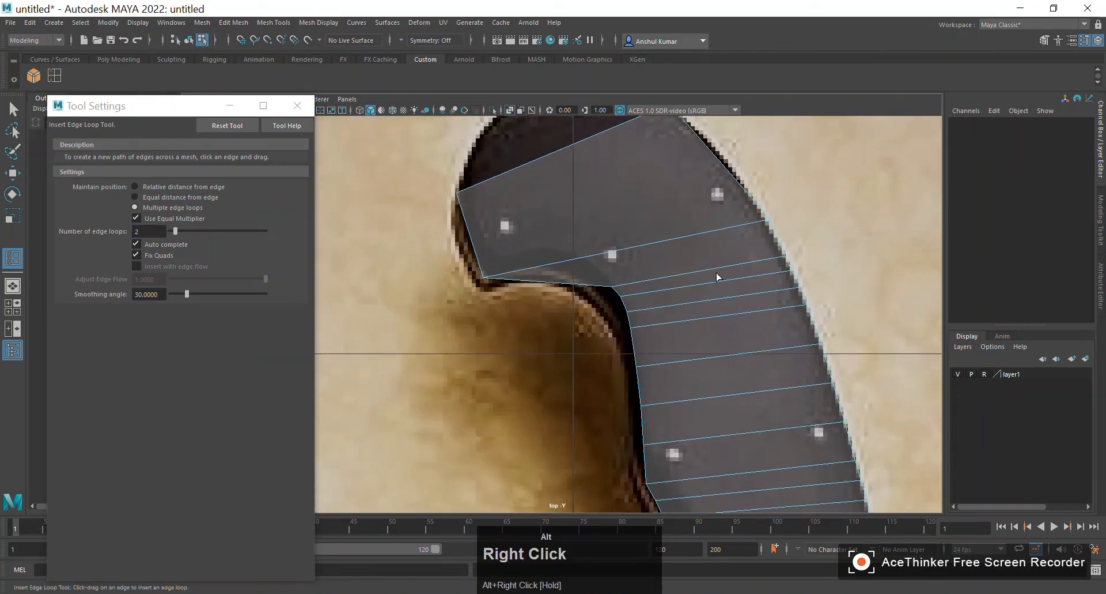
{"action": "middle_click_drag", "start_coordinate": [717, 278], "coordinate": [680, 344], "text": "alt"}
{"action": "right_click_drag", "start_coordinate": [501, 285], "coordinate": [744, 400], "text": "alt"}
{"action": "middle_click_drag", "start_coordinate": [696, 352], "coordinate": [681, 301], "text": "alt"}
{"action": "left_click", "coordinate": [496, 337]}
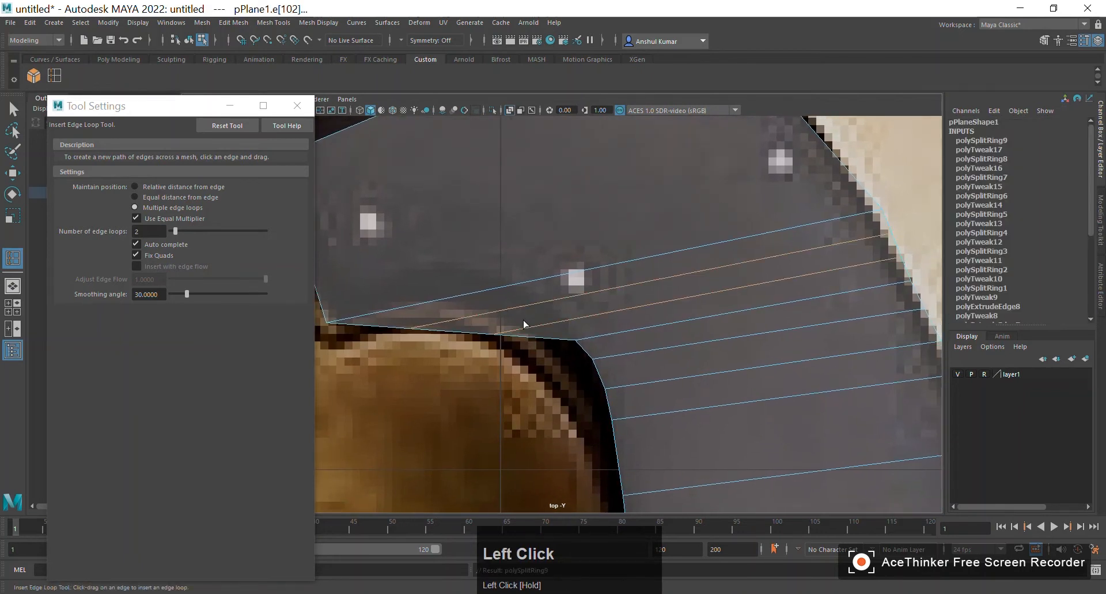
Move the inner-side vertices of the two new loops across and up to continue the groove's rounded curve
{"action": "key", "text": "w"}
{"action": "middle_click_drag", "start_coordinate": [695, 286], "coordinate": [718, 271], "text": "alt"}
{"action": "right_click_drag", "start_coordinate": [573, 293], "coordinate": [539, 289]}
{"action": "left_click", "coordinate": [517, 319]}
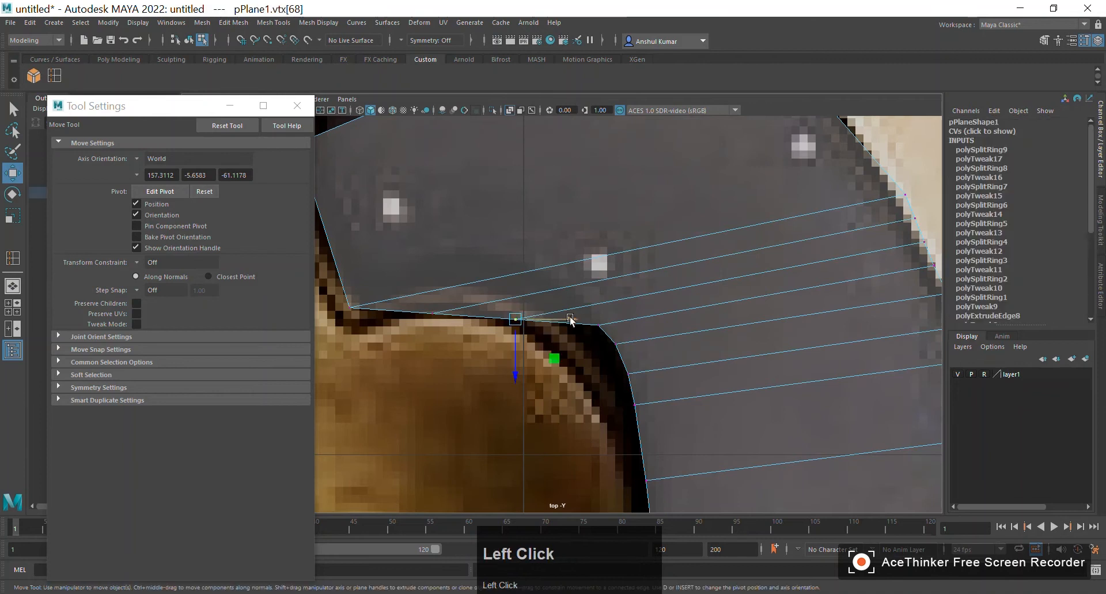
{"action": "left_click_drag", "start_coordinate": [571, 320], "coordinate": [641, 314]}
{"action": "left_click_drag", "start_coordinate": [590, 353], "coordinate": [587, 340]}
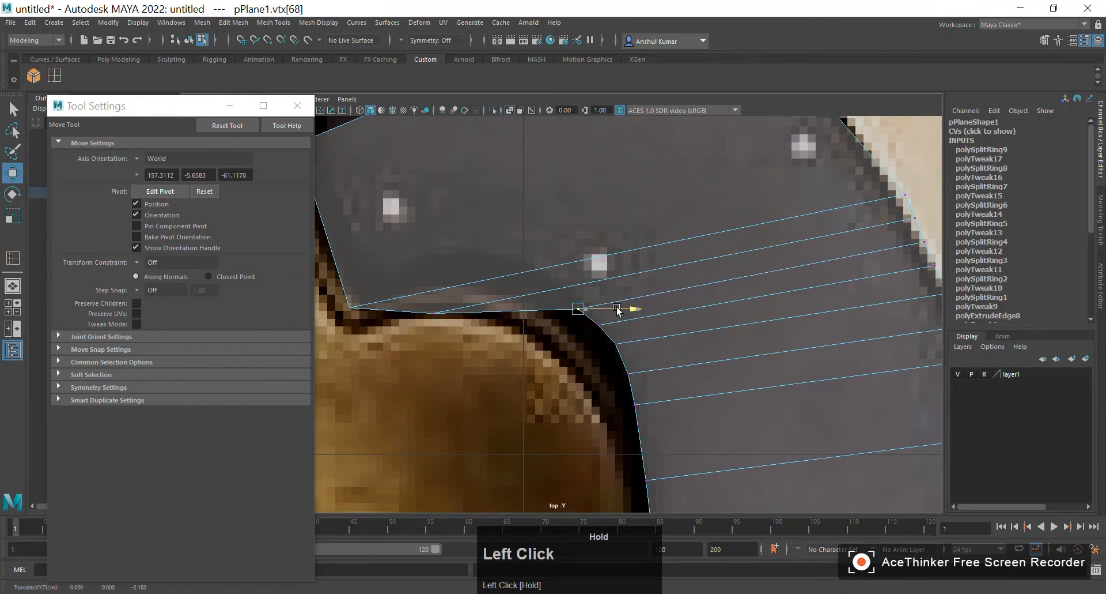
{"action": "left_click", "coordinate": [429, 304]}
{"action": "left_click_drag", "start_coordinate": [477, 311], "coordinate": [579, 312]}
{"action": "left_click_drag", "start_coordinate": [539, 344], "coordinate": [541, 317]}
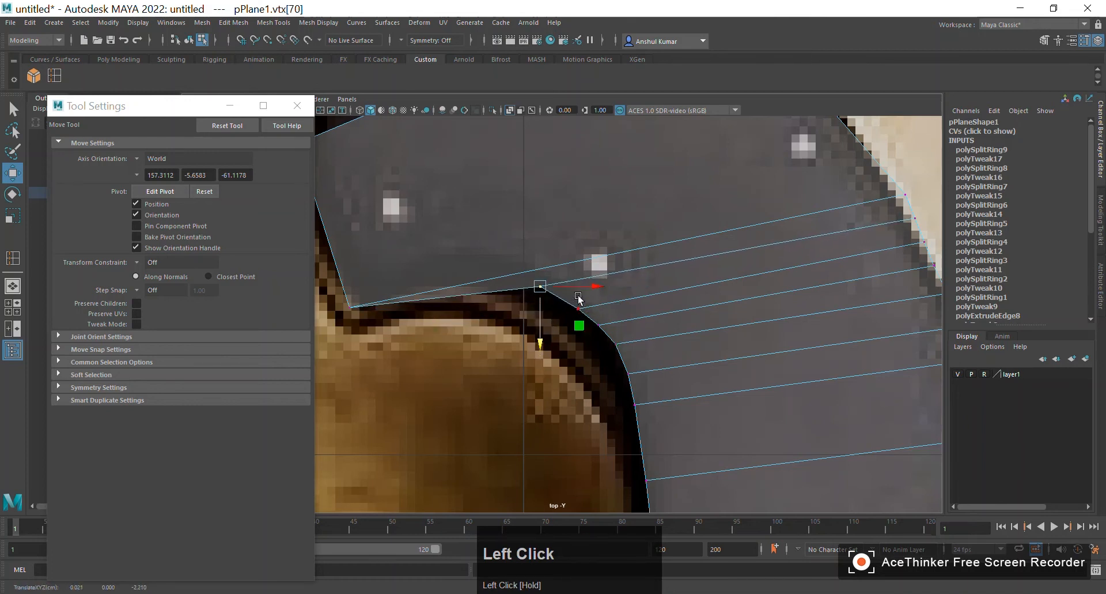
{"action": "left_click_drag", "start_coordinate": [581, 288], "coordinate": [588, 286]}
{"action": "left_click_drag", "start_coordinate": [556, 319], "coordinate": [562, 327]}
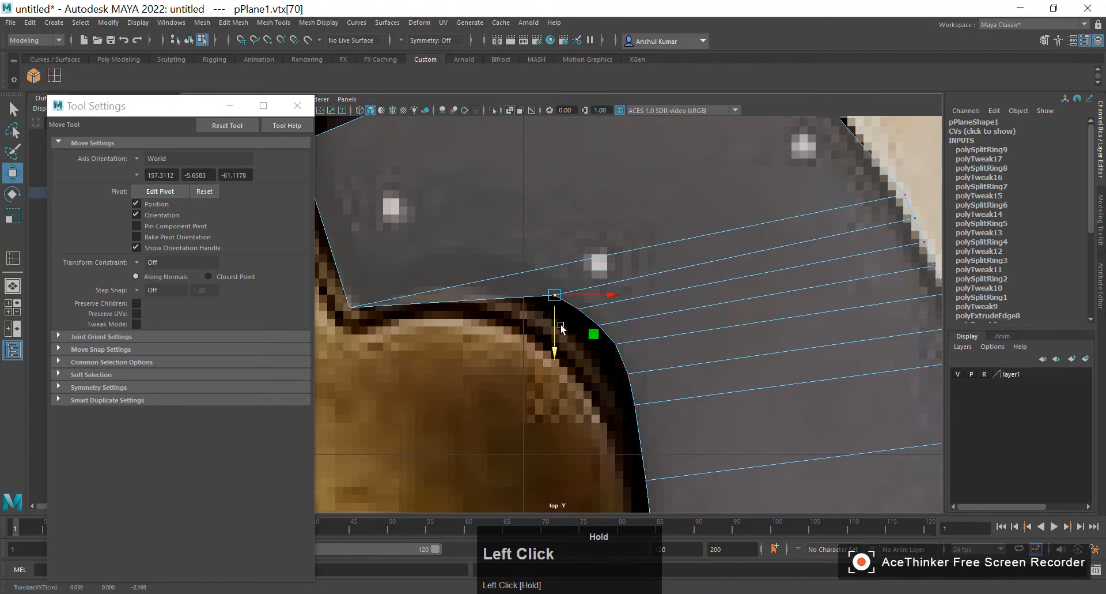
Move the top section's lower inner corner vertex from the hook corner onto the groove's curve beside the new loops
{"action": "middle_click_drag", "start_coordinate": [433, 315], "coordinate": [502, 316], "text": "alt"}
{"action": "left_click", "coordinate": [417, 306]}
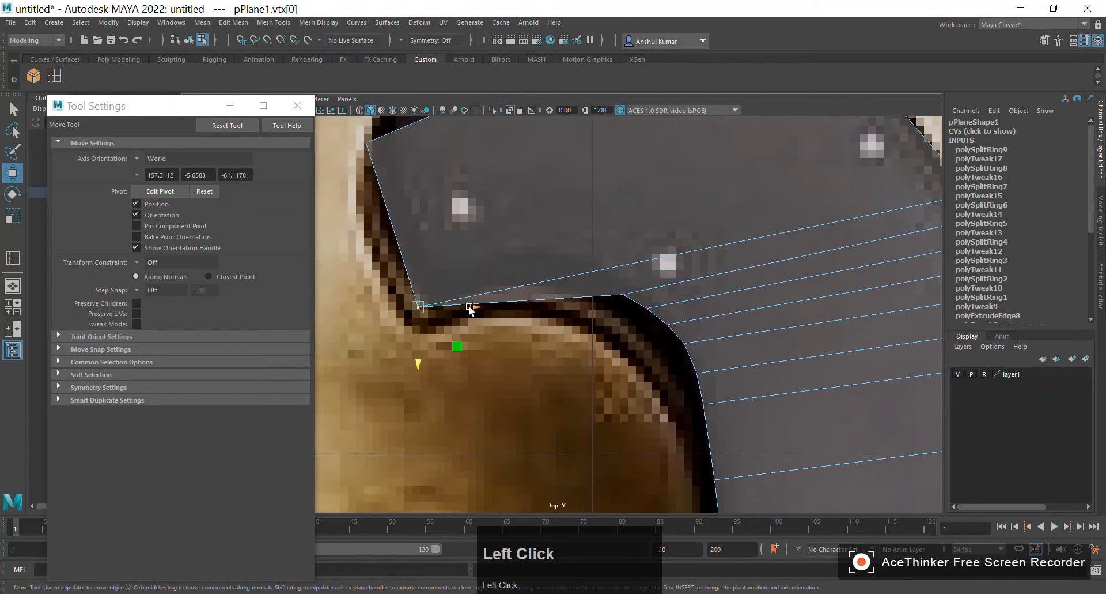
{"action": "left_click_drag", "start_coordinate": [469, 309], "coordinate": [609, 311]}
{"action": "left_click_drag", "start_coordinate": [571, 347], "coordinate": [580, 322]}
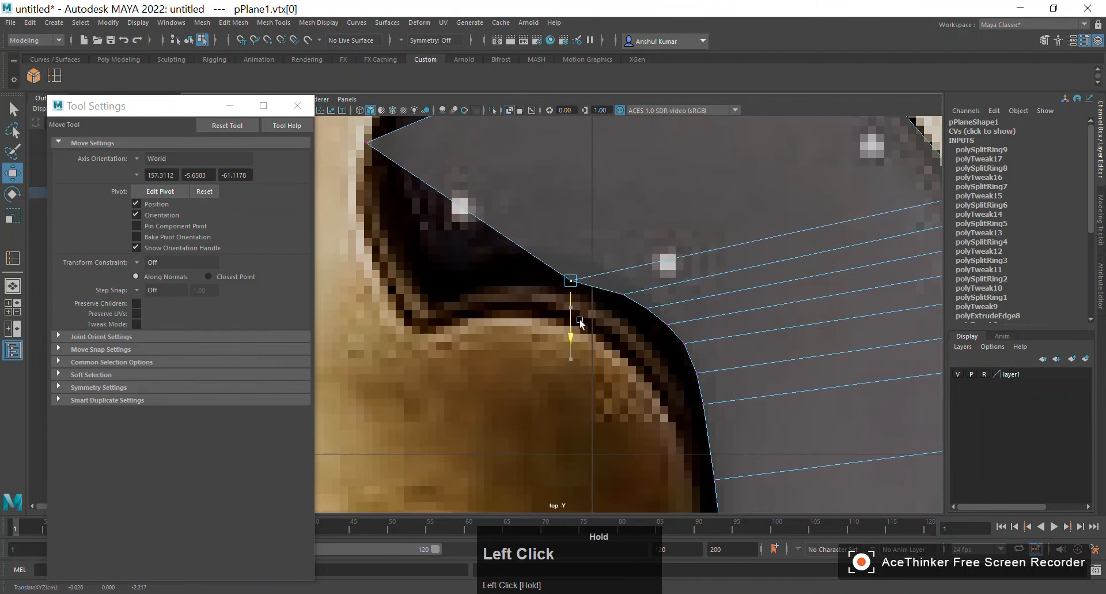
{"action": "left_click_drag", "start_coordinate": [619, 281], "coordinate": [643, 279]}
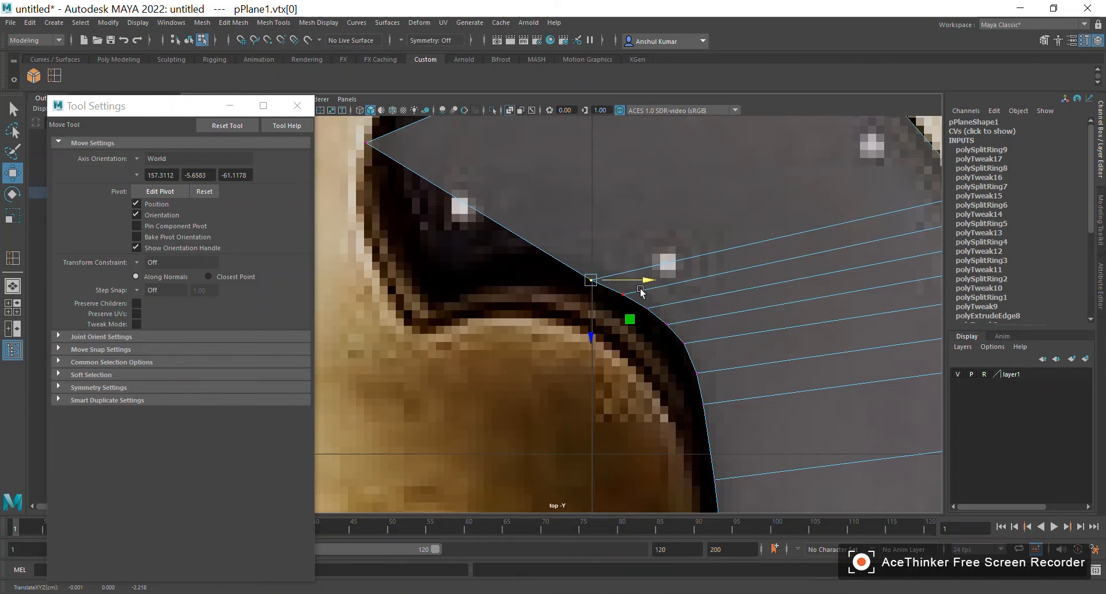
{"action": "left_click_drag", "start_coordinate": [645, 281], "coordinate": [643, 281]}
Fit the outer-side vertices of the loops above the groove and the top section's lower corner to the handle outline
{"action": "middle_click_drag", "start_coordinate": [693, 274], "coordinate": [557, 290], "text": "alt"}
{"action": "middle_click_drag", "start_coordinate": [813, 239], "coordinate": [725, 270], "text": "alt"}
{"action": "right_click_drag", "start_coordinate": [725, 270], "coordinate": [808, 293], "text": "alt"}
{"action": "middle_click_drag", "start_coordinate": [808, 293], "coordinate": [565, 360], "text": "alt"}
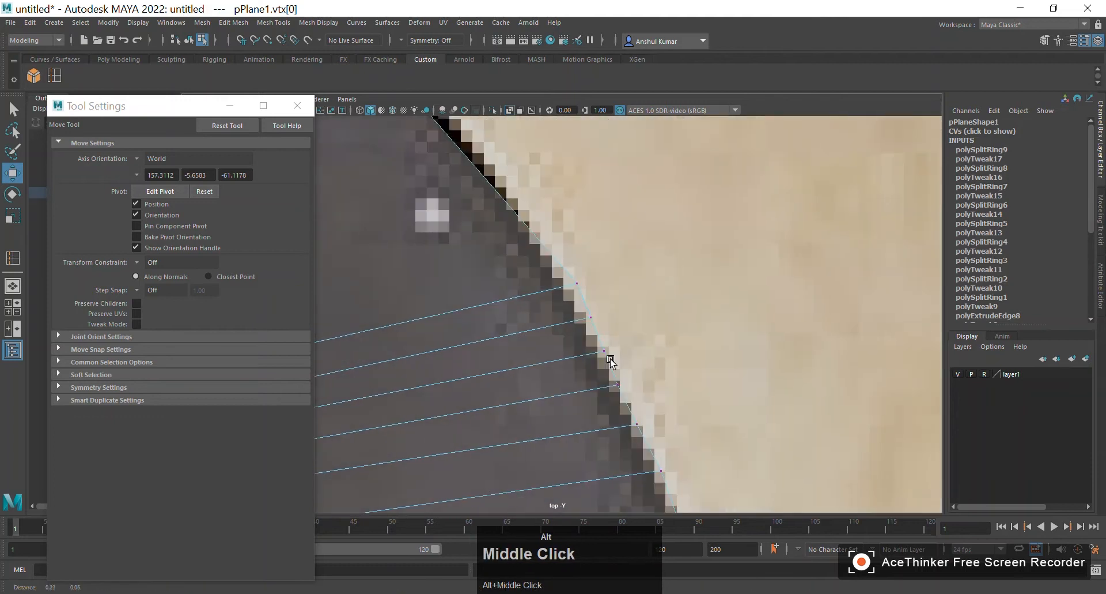
{"action": "right_click_drag", "start_coordinate": [565, 360], "coordinate": [623, 366], "text": "alt"}
{"action": "left_click", "coordinate": [593, 319]}
{"action": "left_click_drag", "start_coordinate": [637, 317], "coordinate": [626, 317]}
{"action": "middle_click_drag", "start_coordinate": [621, 291], "coordinate": [656, 303], "text": "alt"}
{"action": "left_click_drag", "start_coordinate": [600, 285], "coordinate": [619, 297]}
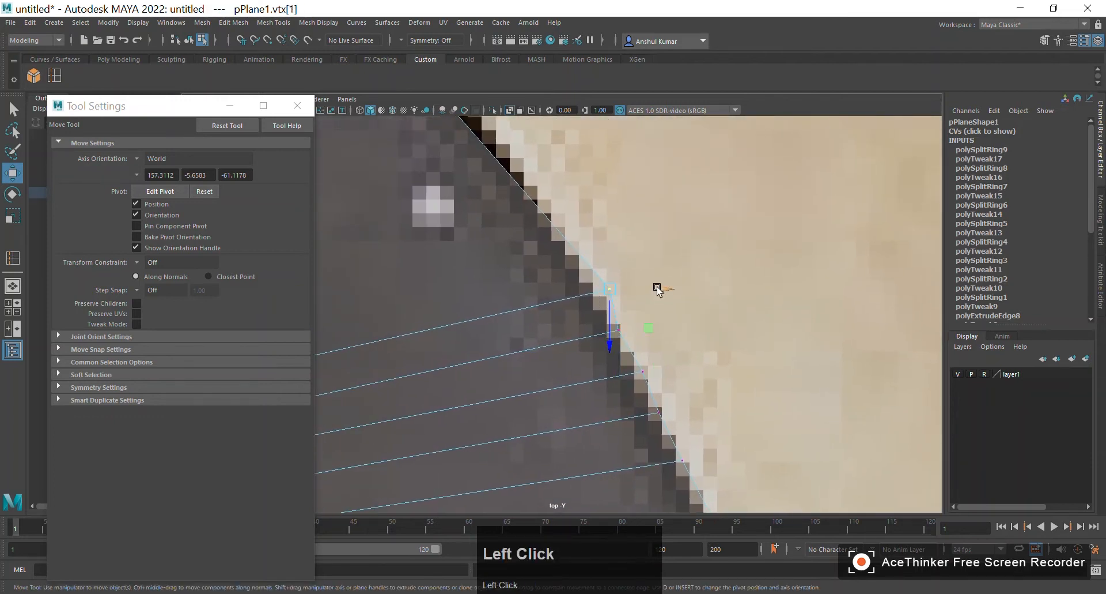
Insert 5 evenly spaced edge loops across the large top section of the handle
{"action": "middle_click_drag", "start_coordinate": [432, 362], "coordinate": [640, 333], "text": "alt"}
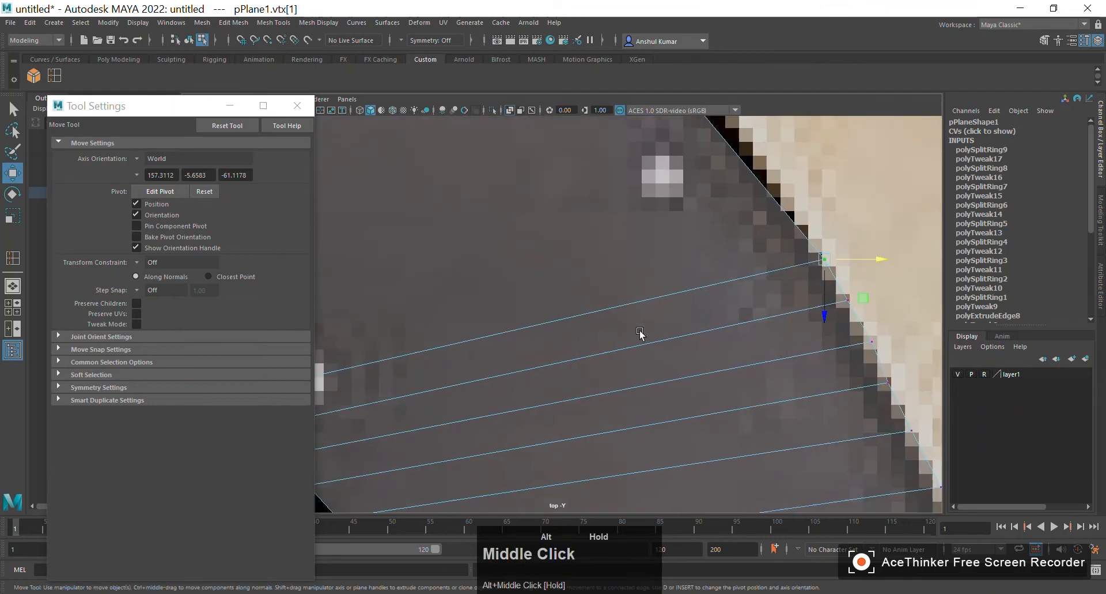
{"action": "middle_click_drag", "start_coordinate": [521, 367], "coordinate": [780, 292], "text": "alt"}
{"action": "middle_click_drag", "start_coordinate": [615, 321], "coordinate": [755, 315], "text": "alt"}
{"action": "scroll", "coordinate": [706, 295], "scroll_direction": "down", "scroll_amount": 10}
{"action": "scroll", "coordinate": [700, 300], "scroll_direction": "up", "scroll_amount": 1}
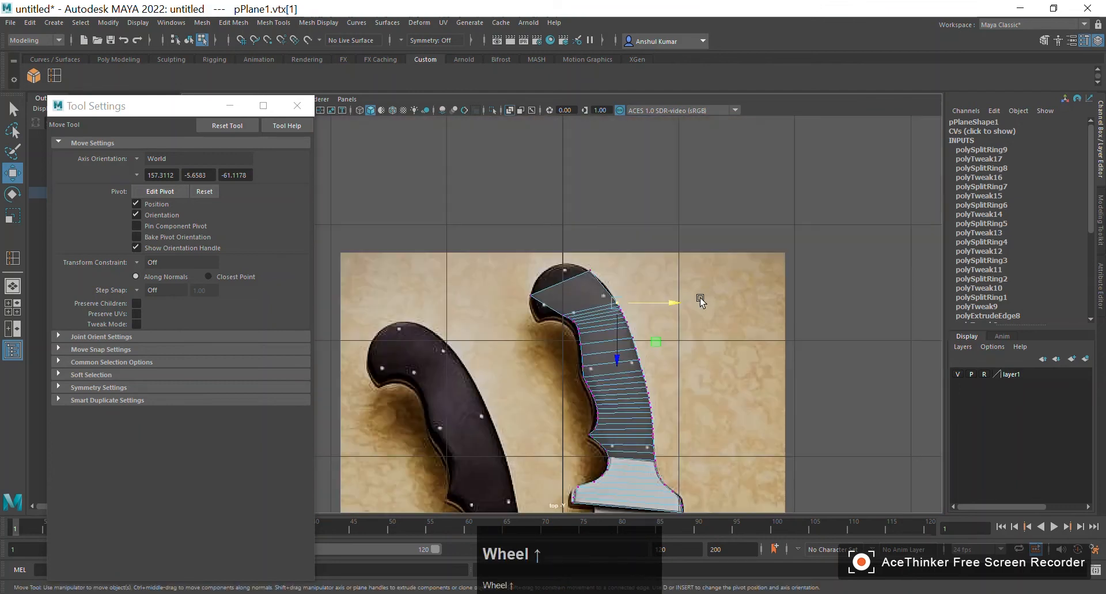
{"action": "scroll", "coordinate": [701, 300], "scroll_direction": "up", "scroll_amount": 5}
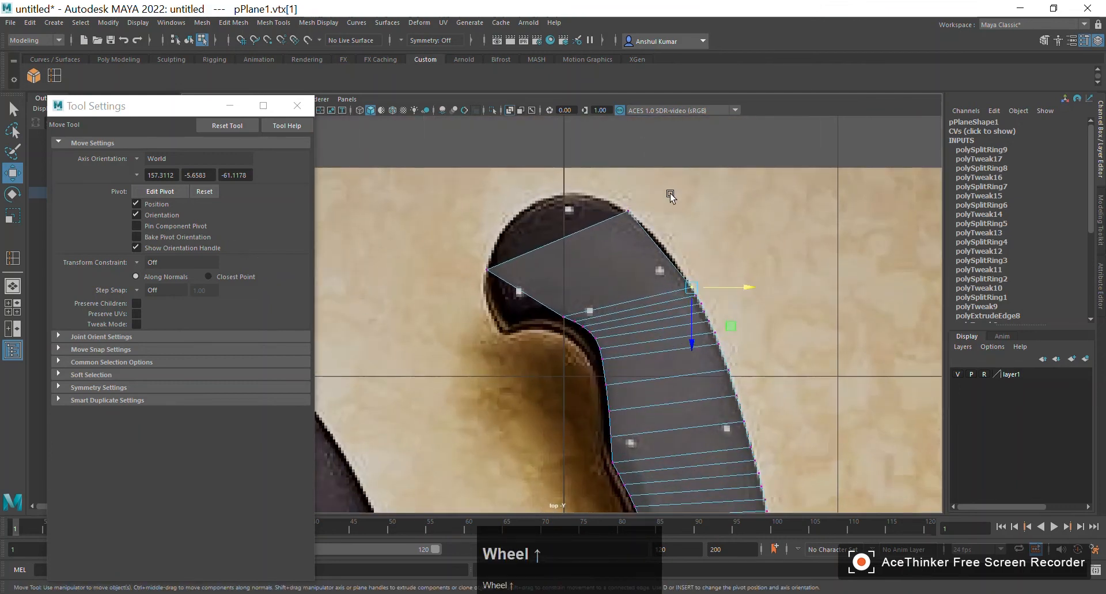
{"action": "key", "text": "g"}
{"action": "left_click", "coordinate": [160, 234]}
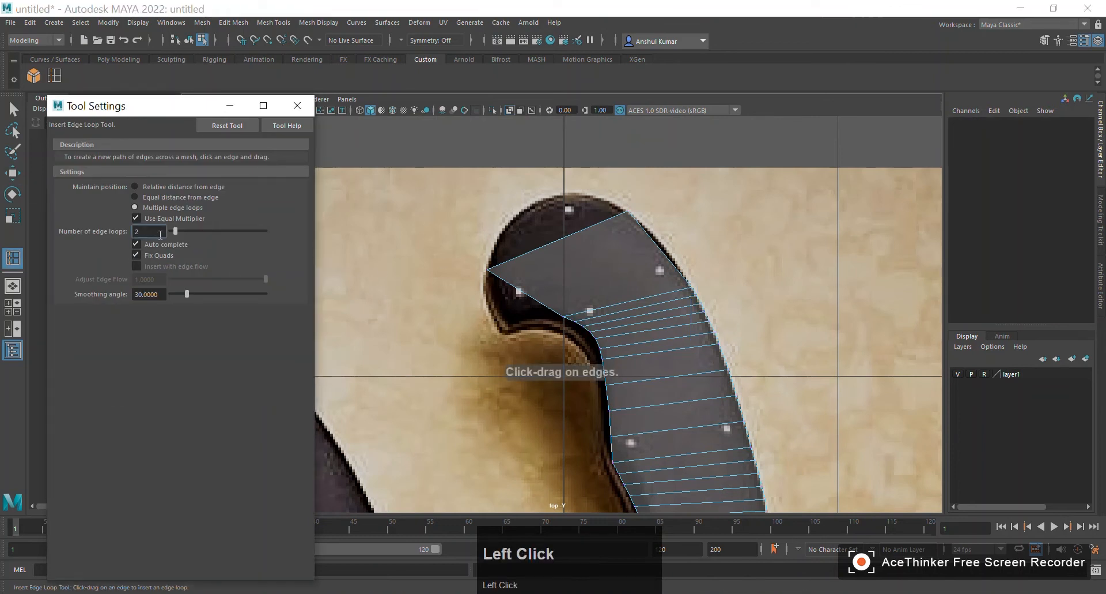
{"action": "key", "text": "BackSpace"}
{"action": "type", "text": "5"}
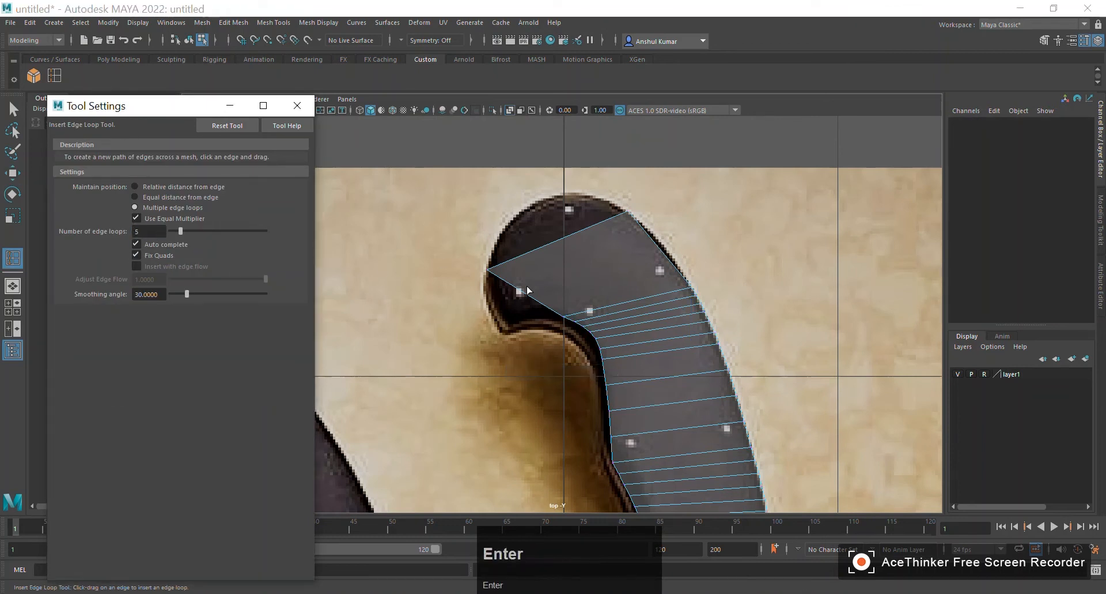
{"action": "left_click", "coordinate": [503, 277]}
{"action": "middle_click_drag", "start_coordinate": [461, 282], "coordinate": [504, 274], "text": "alt"}
{"action": "right_click_drag", "start_coordinate": [504, 274], "coordinate": [791, 347], "text": "alt"}
{"action": "middle_click_drag", "start_coordinate": [805, 232], "coordinate": [595, 357], "text": "alt"}
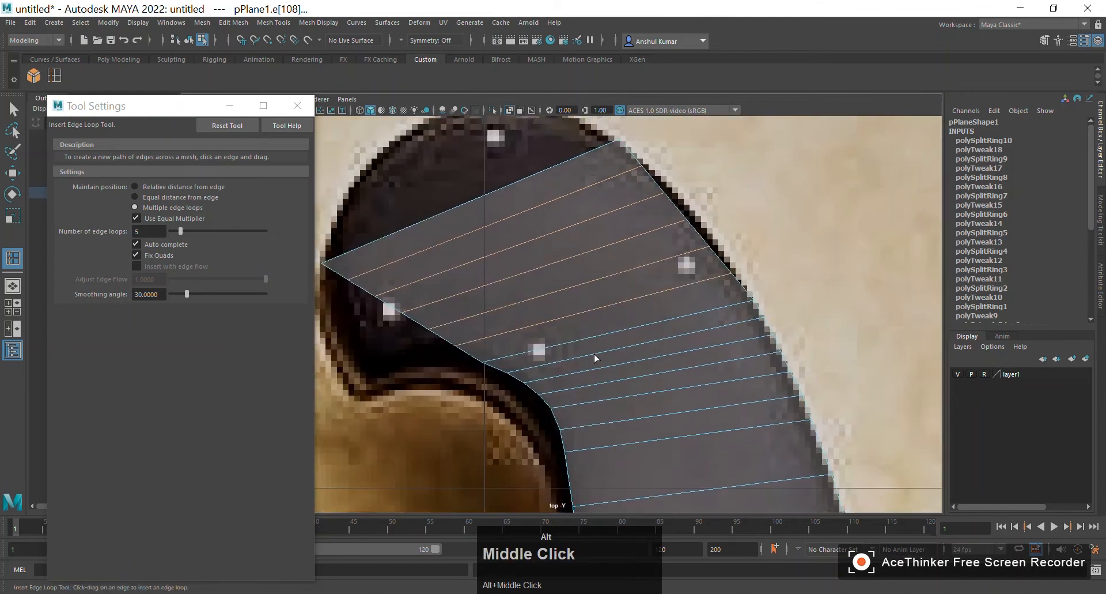
Move the inner-side vertices of the two lowest new loops down onto the top of the groove's curve
{"action": "right_click_drag", "start_coordinate": [513, 308], "coordinate": [565, 326], "text": "alt"}
{"action": "middle_click_drag", "start_coordinate": [378, 328], "coordinate": [553, 281], "text": "alt"}
{"action": "right_click_drag", "start_coordinate": [553, 282], "coordinate": [620, 293], "text": "alt"}
{"action": "key", "text": "w"}
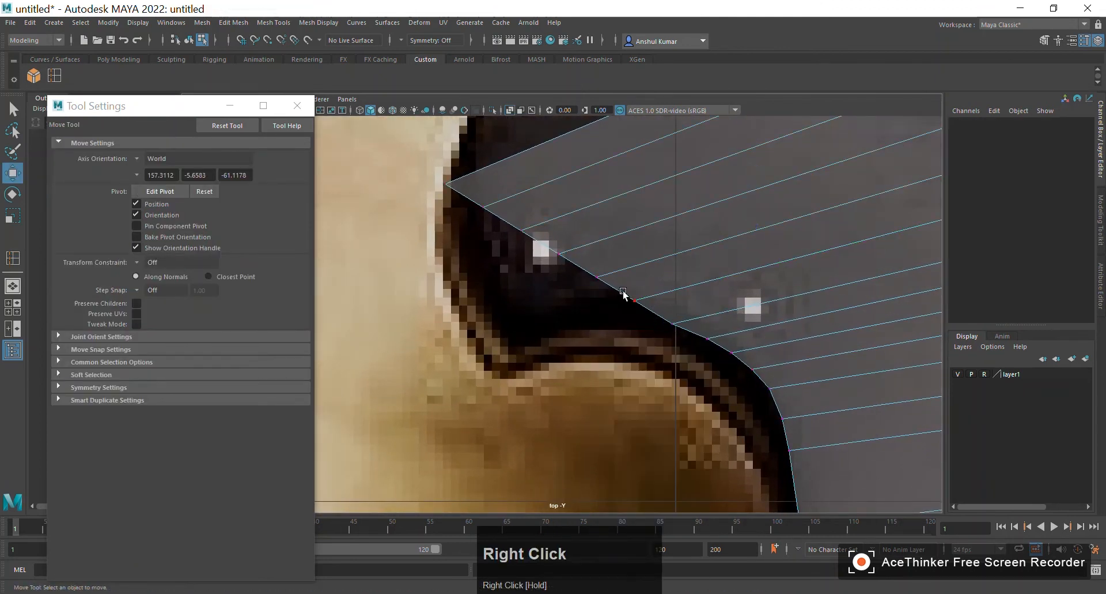
{"action": "left_click", "coordinate": [633, 300]}
{"action": "left_click_drag", "start_coordinate": [639, 333], "coordinate": [638, 350]}
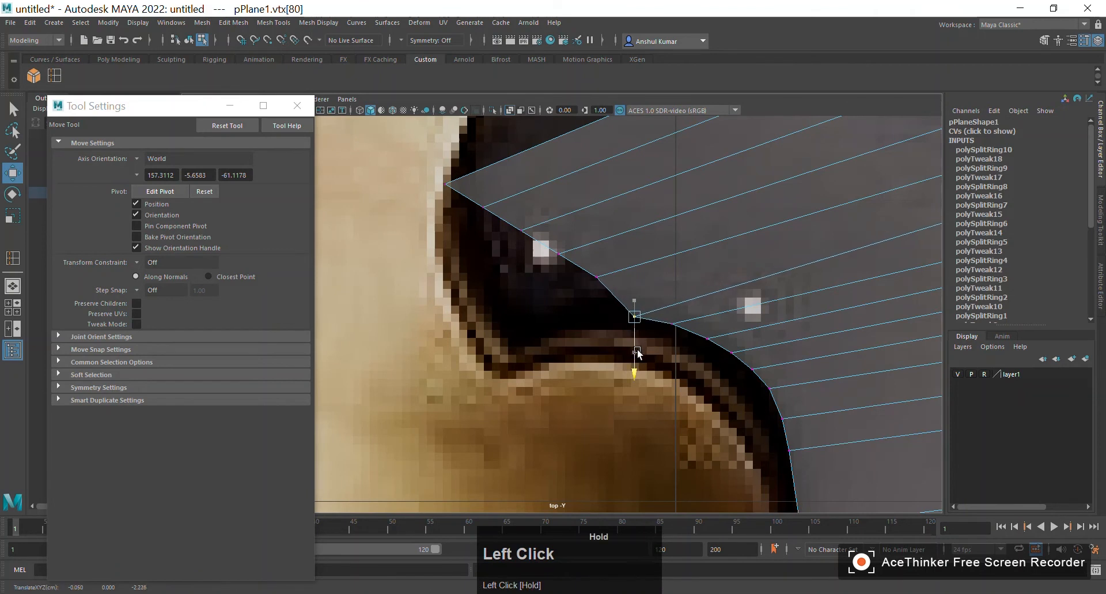
{"action": "left_click", "coordinate": [600, 280]}
{"action": "left_click_drag", "start_coordinate": [643, 276], "coordinate": [608, 277]}
{"action": "left_click_drag", "start_coordinate": [564, 318], "coordinate": [586, 363]}
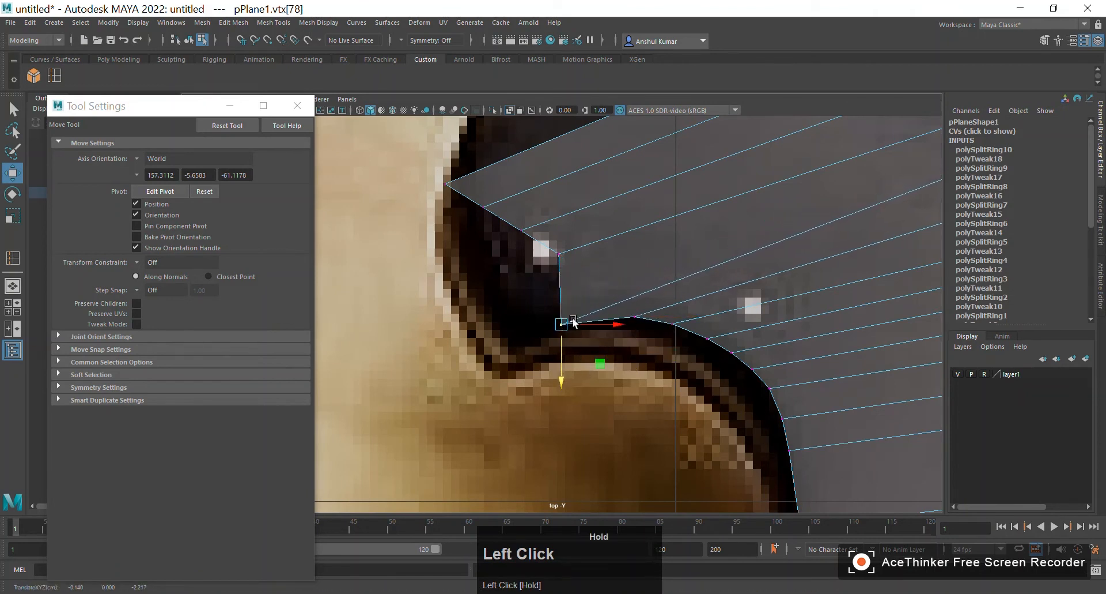
Move the third loop's inner-side vertex to the corner at the groove's end and refine the neighbouring vertices along the curve
{"action": "left_click_drag", "start_coordinate": [551, 234], "coordinate": [595, 279]}
{"action": "left_click_drag", "start_coordinate": [618, 255], "coordinate": [565, 255]}
{"action": "left_click_drag", "start_coordinate": [506, 303], "coordinate": [540, 368]}
{"action": "left_click_drag", "start_coordinate": [633, 308], "coordinate": [644, 365]}
{"action": "left_click", "coordinate": [726, 362]}
{"action": "left_click", "coordinate": [649, 365]}
{"action": "left_click_drag", "start_coordinate": [558, 317], "coordinate": [519, 395]}
{"action": "left_click", "coordinate": [504, 320]}
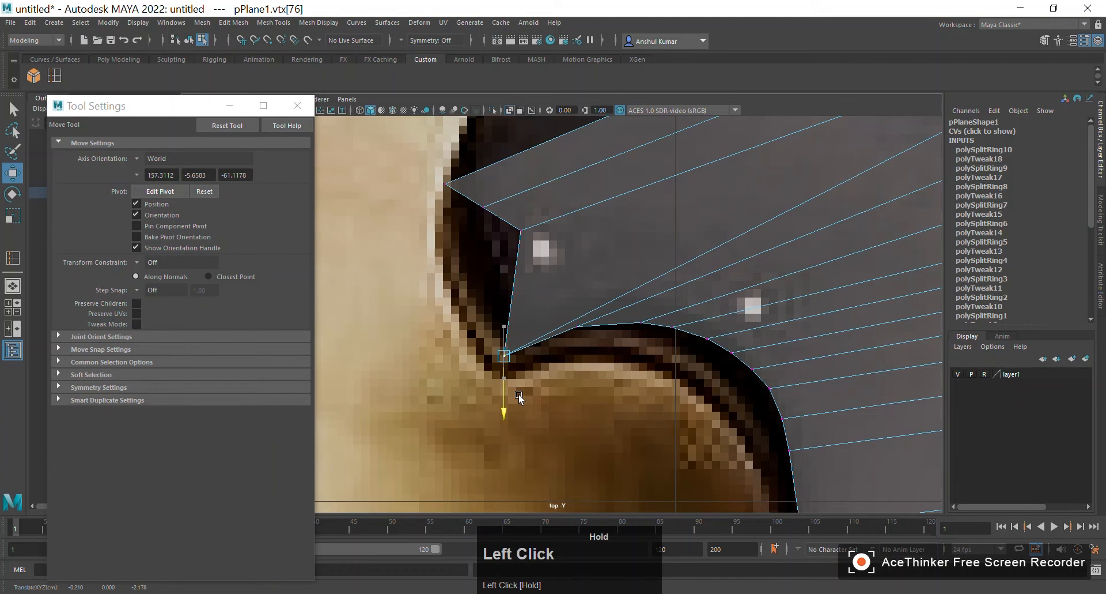
{"action": "left_click_drag", "start_coordinate": [542, 354], "coordinate": [557, 356]}
{"action": "left_click_drag", "start_coordinate": [518, 393], "coordinate": [521, 376]}
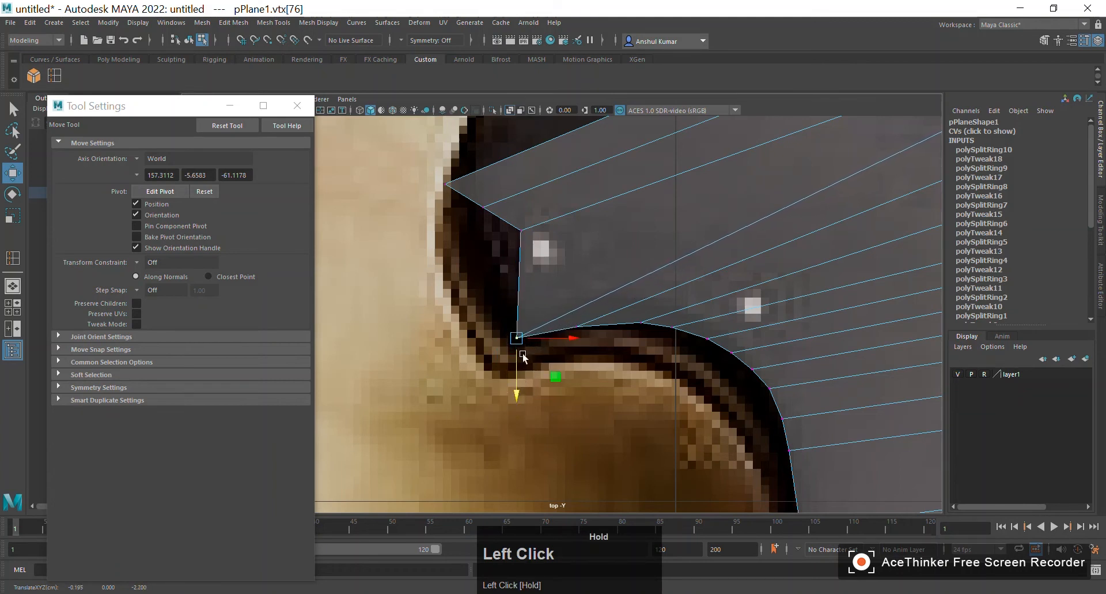
Move the fourth loop's inner-side vertex sideways to the outer outline of the handle's hooked end
{"action": "left_click", "coordinate": [547, 250]}
{"action": "left_click_drag", "start_coordinate": [572, 232], "coordinate": [509, 238]}
{"action": "middle_click_drag", "start_coordinate": [535, 275], "coordinate": [533, 357], "text": "alt"}
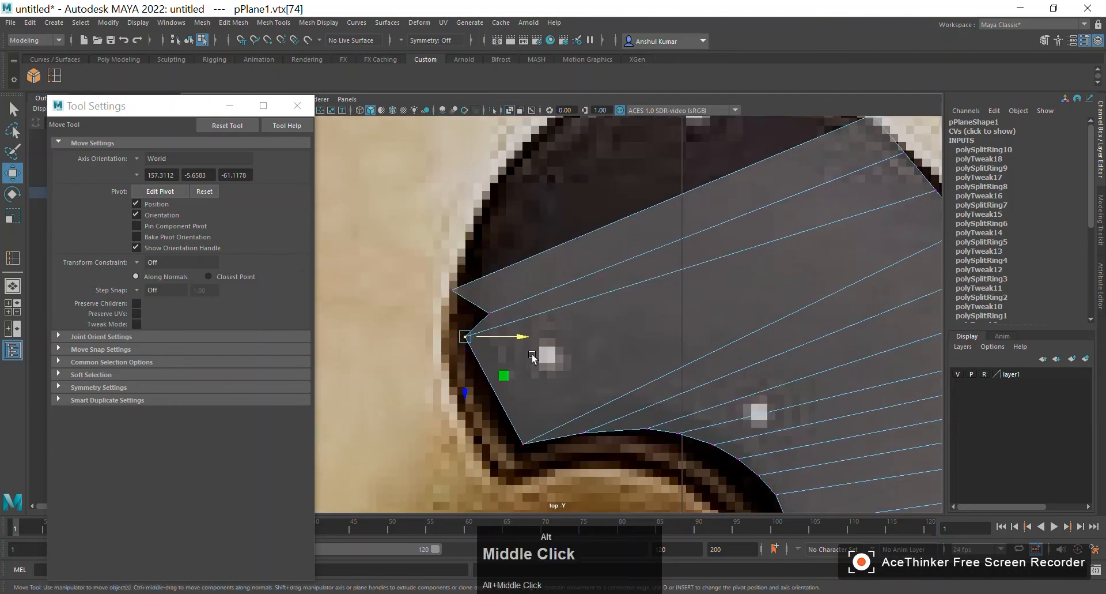
Move the two uppermost inner-side vertices of the hooked end onto the reference outline and adjust the groove's corner vertex
{"action": "left_click", "coordinate": [488, 313]}
{"action": "left_click_drag", "start_coordinate": [523, 313], "coordinate": [498, 288]}
{"action": "left_click", "coordinate": [458, 280]}
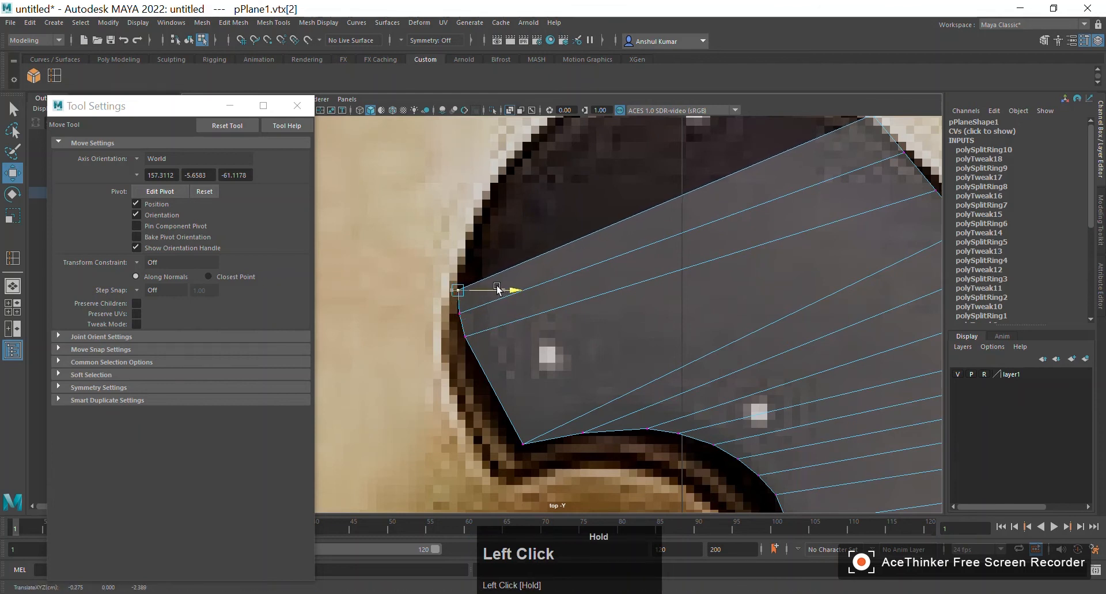
{"action": "middle_click_drag", "start_coordinate": [616, 336], "coordinate": [598, 290], "text": "alt"}
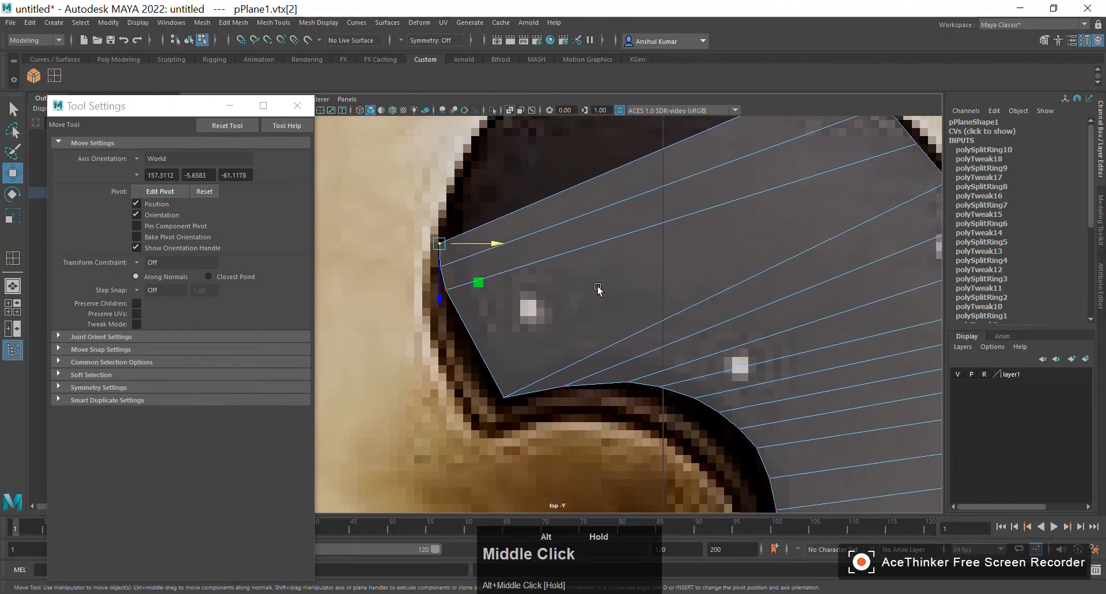
{"action": "left_click", "coordinate": [498, 382]}
{"action": "left_click_drag", "start_coordinate": [548, 399], "coordinate": [538, 399]}
{"action": "left_click", "coordinate": [541, 426]}
Move the outer-side vertices of the lower new loops sideways onto the handle's outer outline
{"action": "middle_click_drag", "start_coordinate": [622, 398], "coordinate": [415, 453], "text": "alt"}
{"action": "middle_click_drag", "start_coordinate": [765, 306], "coordinate": [707, 293], "text": "alt"}
{"action": "right_click_drag", "start_coordinate": [707, 293], "coordinate": [726, 272], "text": "alt"}
{"action": "left_click", "coordinate": [735, 249]}
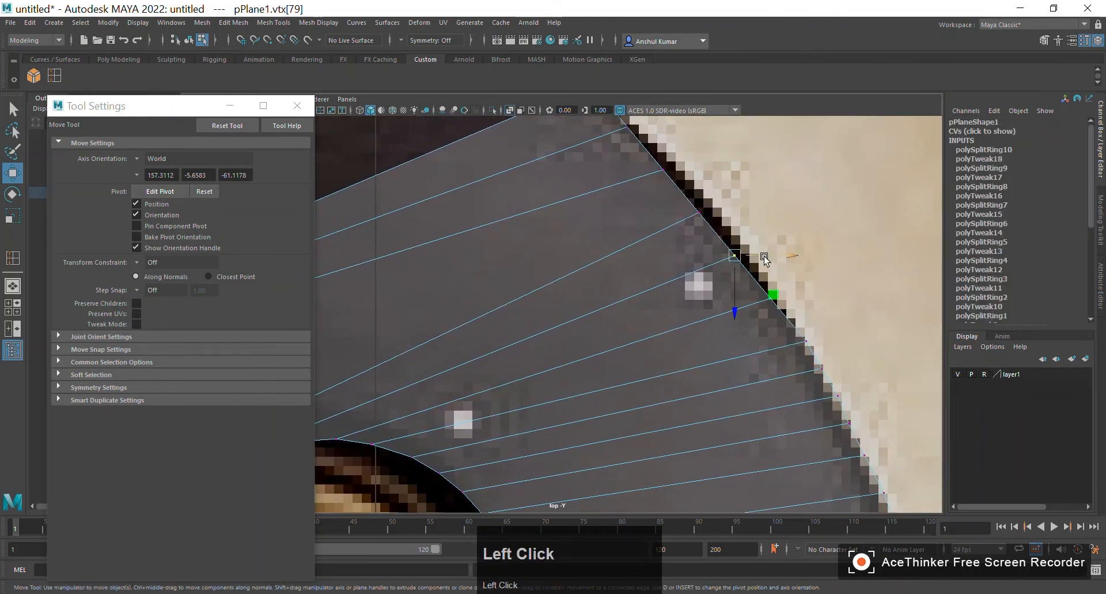
{"action": "left_click_drag", "start_coordinate": [754, 255], "coordinate": [769, 256]}
{"action": "middle_click_drag", "start_coordinate": [822, 261], "coordinate": [821, 275], "text": "alt"}
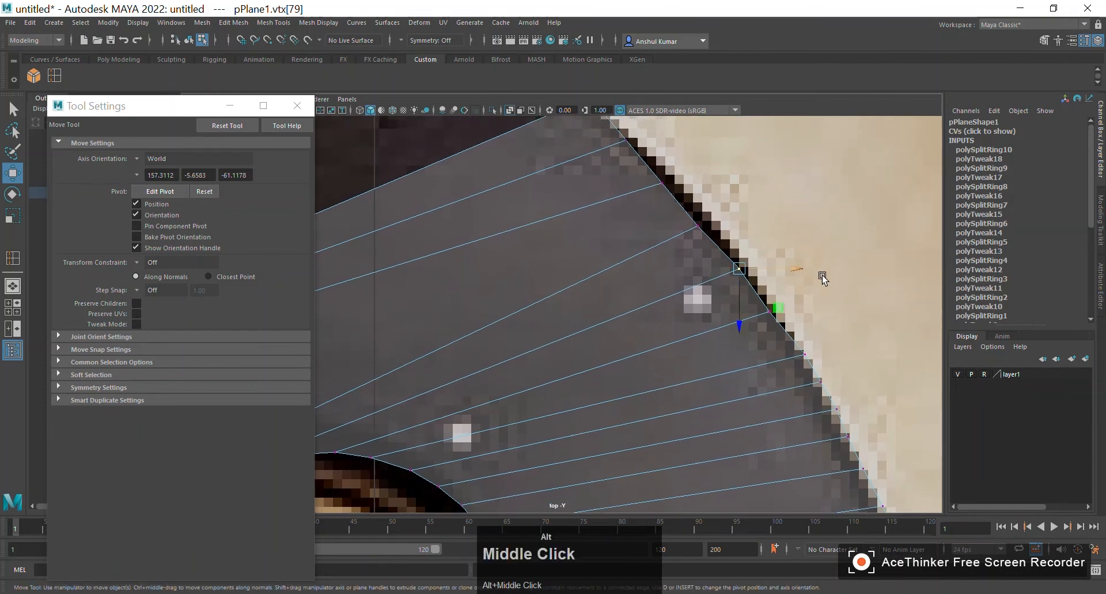
{"action": "left_click", "coordinate": [756, 304]}
{"action": "left_click_drag", "start_coordinate": [757, 303], "coordinate": [812, 314]}
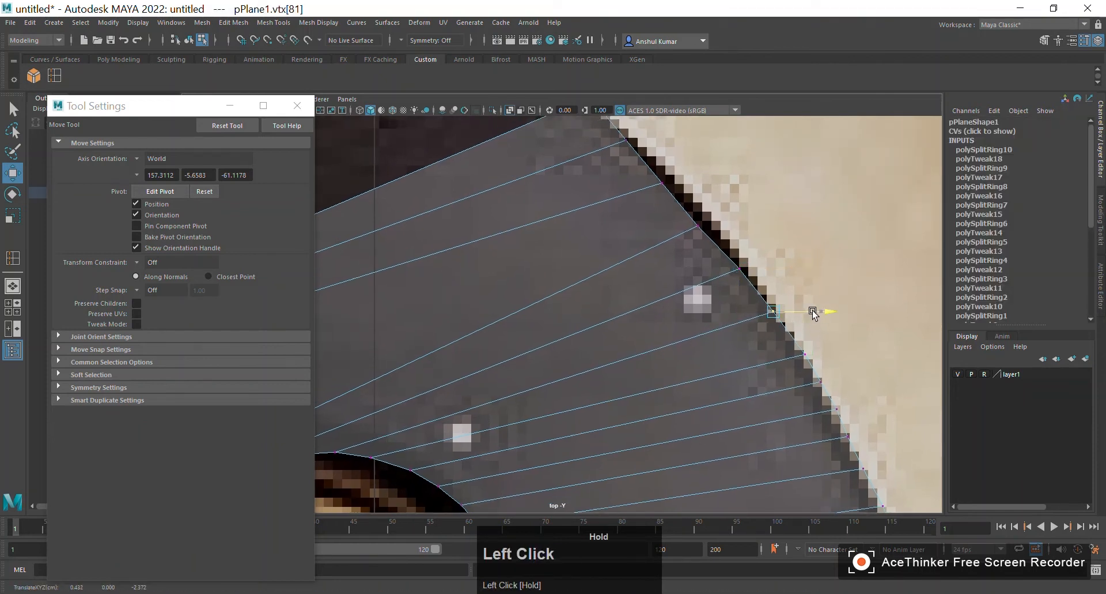
{"action": "left_click", "coordinate": [731, 268]}
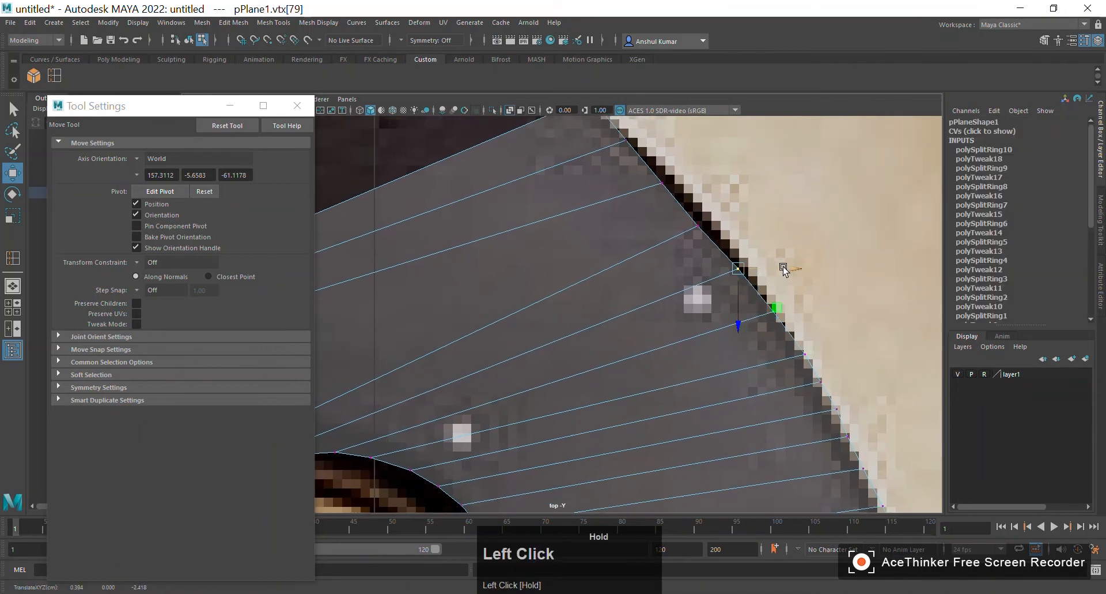
{"action": "left_click_drag", "start_coordinate": [784, 269], "coordinate": [787, 268]}
Fit the outer-side vertices of the three upper new loops onto the dark outline near the mesh's top edge
{"action": "middle_click_drag", "start_coordinate": [777, 243], "coordinate": [800, 275], "text": "alt"}
{"action": "left_click", "coordinate": [724, 257]}
{"action": "left_click_drag", "start_coordinate": [767, 260], "coordinate": [781, 258]}
{"action": "middle_click_drag", "start_coordinate": [774, 241], "coordinate": [825, 287], "text": "alt"}
{"action": "left_click_drag", "start_coordinate": [716, 251], "coordinate": [753, 267]}
{"action": "left_click_drag", "start_coordinate": [783, 262], "coordinate": [803, 255]}
{"action": "middle_click_drag", "start_coordinate": [803, 256], "coordinate": [809, 280], "text": "alt"}
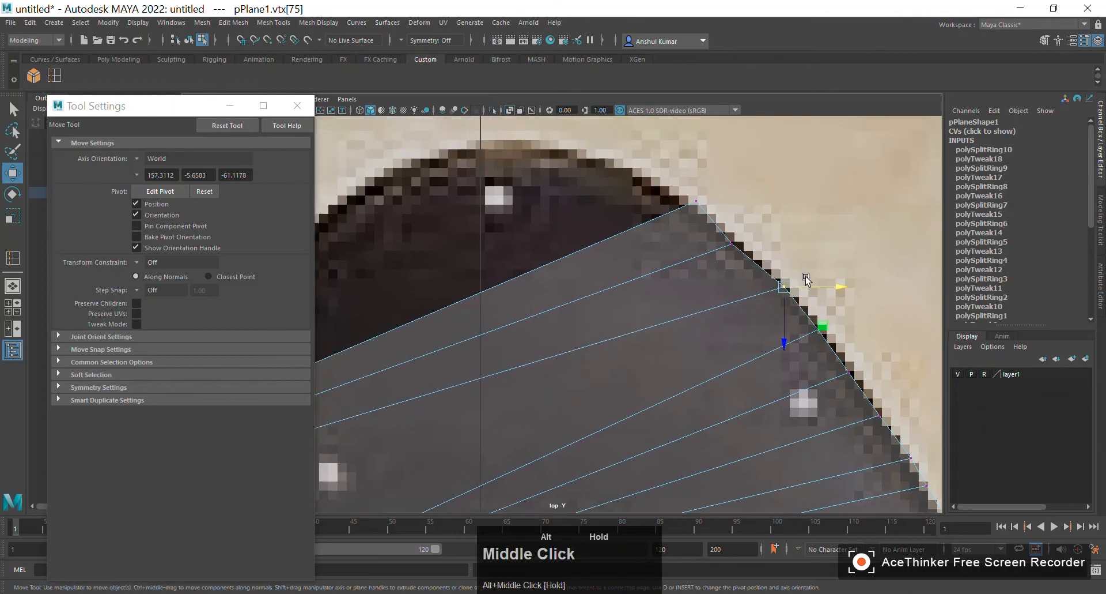
{"action": "left_click_drag", "start_coordinate": [720, 235], "coordinate": [780, 244]}
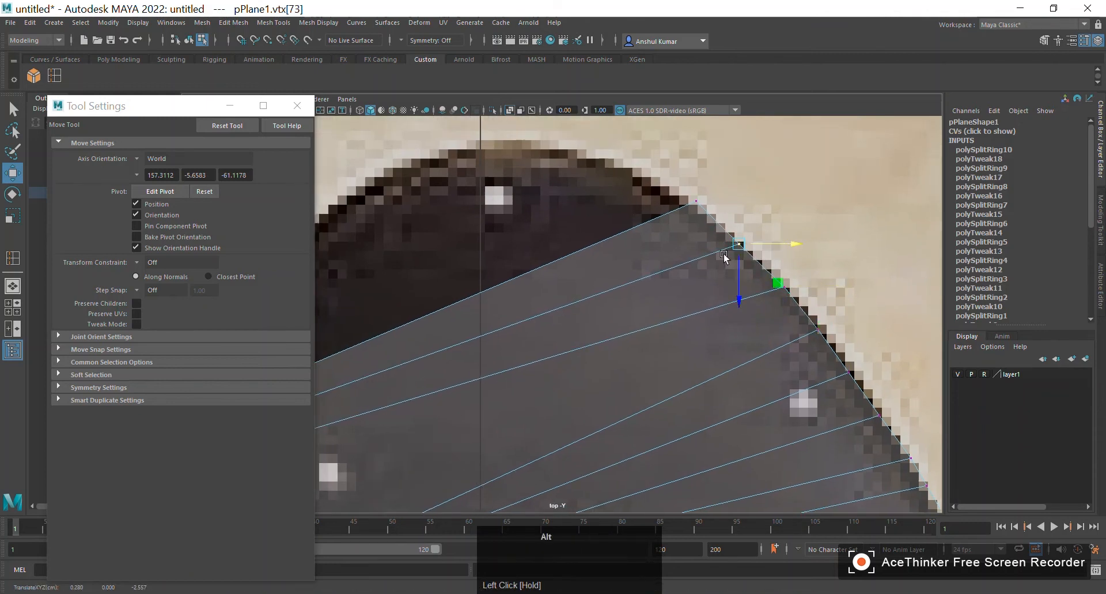
{"action": "middle_click_drag", "start_coordinate": [663, 293], "coordinate": [579, 328], "text": "alt"}
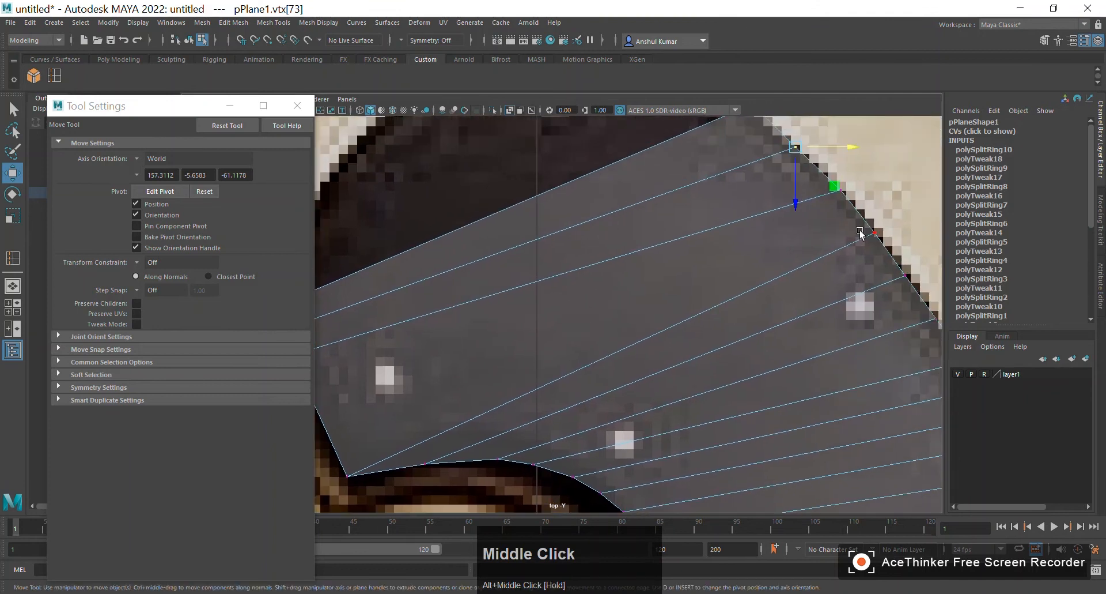
Slide the outer-side vertices of the two uppermost loops up along the outline, closer to the mesh's top corner
{"action": "scroll", "coordinate": [689, 238], "scroll_direction": "down", "scroll_amount": 5}
{"action": "scroll", "coordinate": [675, 258], "scroll_direction": "up", "scroll_amount": 4}
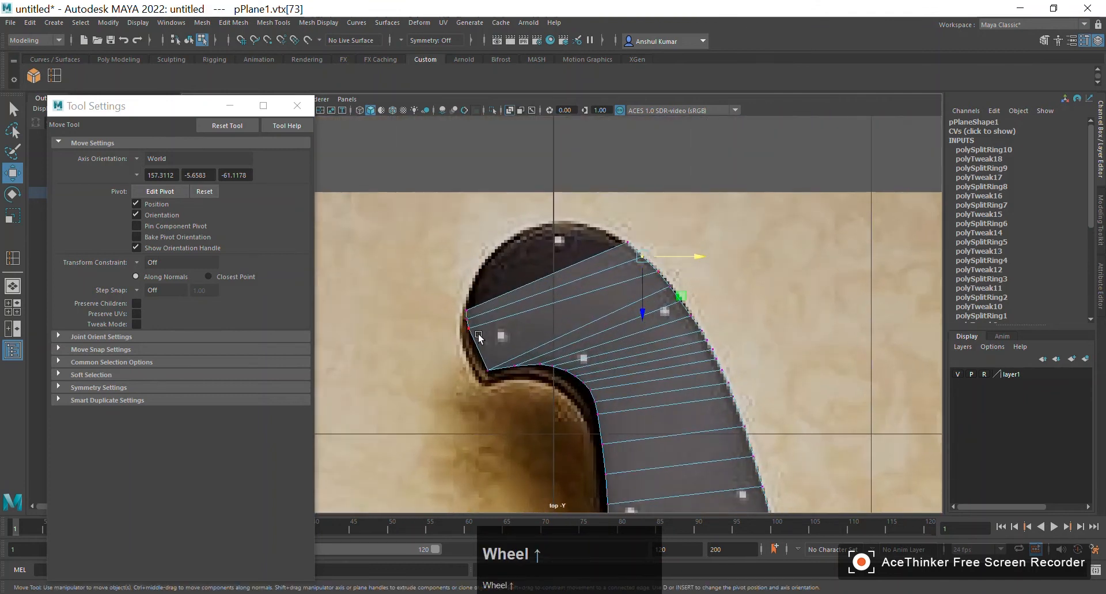
{"action": "middle_click_drag", "start_coordinate": [714, 237], "coordinate": [772, 349], "text": "alt"}
{"action": "right_click_drag", "start_coordinate": [773, 348], "coordinate": [766, 372], "text": "alt"}
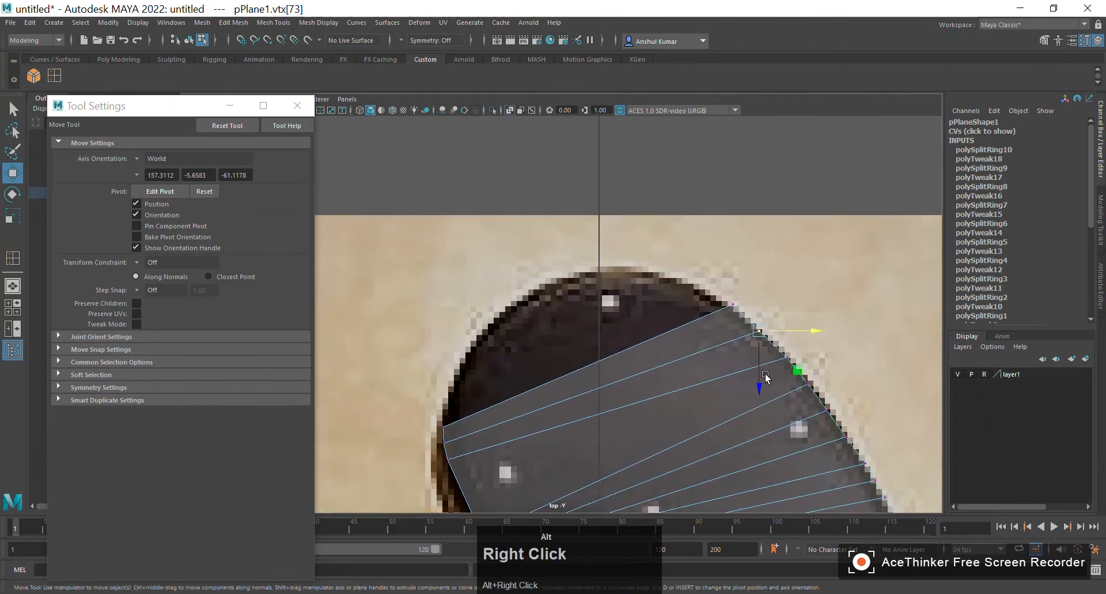
{"action": "middle_click_drag", "start_coordinate": [765, 372], "coordinate": [716, 273], "text": "alt"}
{"action": "right_click_drag", "start_coordinate": [716, 273], "coordinate": [756, 314], "text": "alt"}
{"action": "middle_click_drag", "start_coordinate": [756, 314], "coordinate": [775, 322], "text": "alt"}
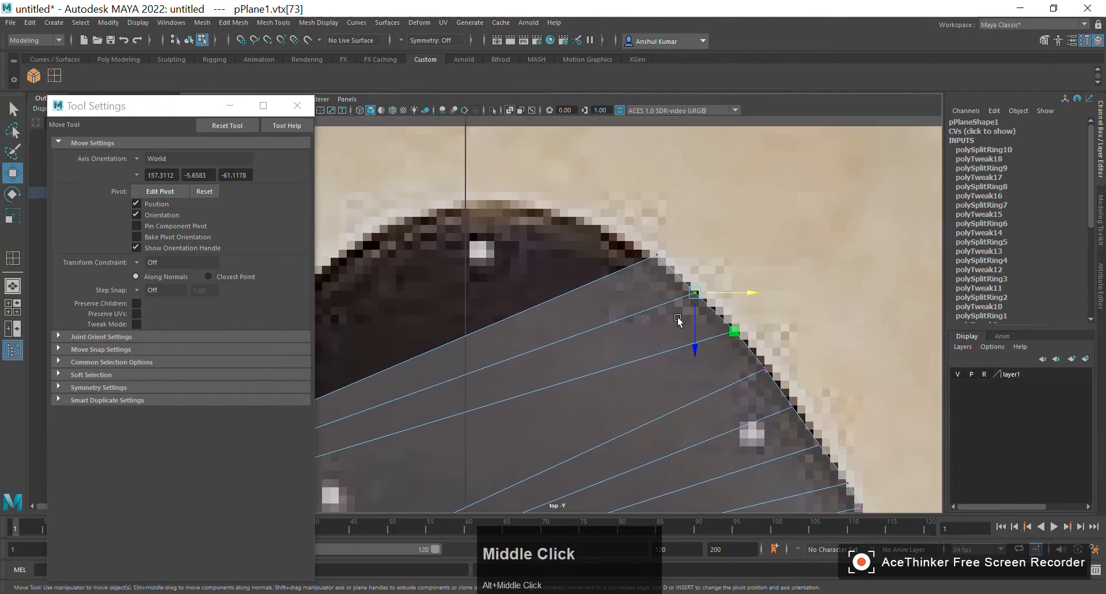
{"action": "left_click_drag", "start_coordinate": [700, 329], "coordinate": [710, 275]}
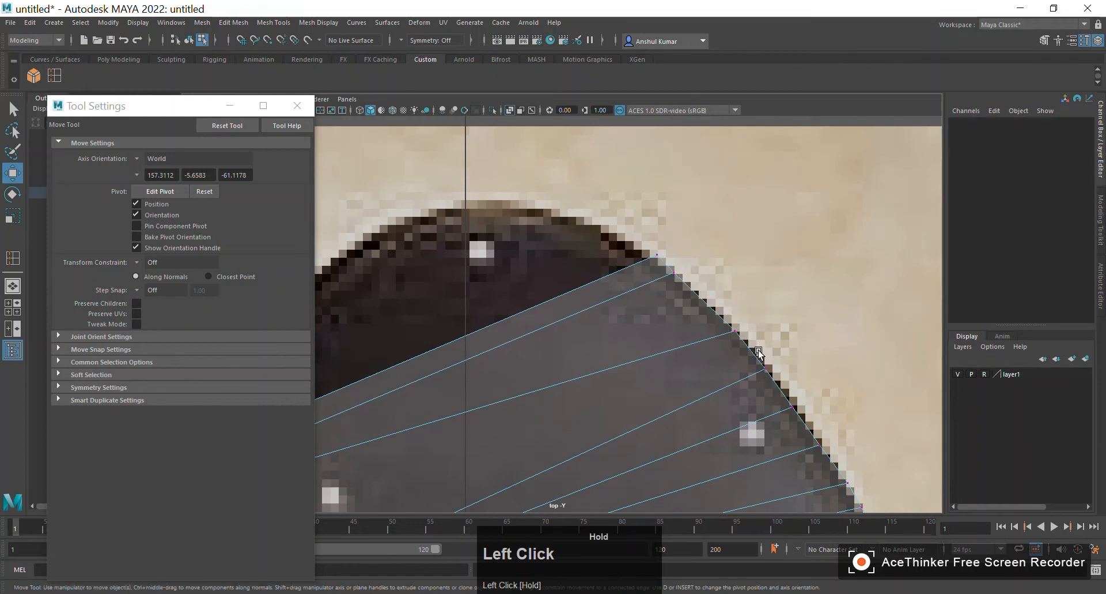
{"action": "left_click", "coordinate": [735, 330]}
{"action": "left_click_drag", "start_coordinate": [735, 353], "coordinate": [734, 313]}
{"action": "left_click_drag", "start_coordinate": [793, 290], "coordinate": [724, 278]}
{"action": "middle_click_drag", "start_coordinate": [724, 279], "coordinate": [785, 230], "text": "alt"}
{"action": "right_click_drag", "start_coordinate": [785, 230], "coordinate": [787, 251], "text": "alt"}
Align the mesh's top outer corner vertex with the outline and tighten the next two outer vertices up beside it
{"action": "left_click", "coordinate": [759, 220]}
{"action": "left_click_drag", "start_coordinate": [800, 220], "coordinate": [789, 219]}
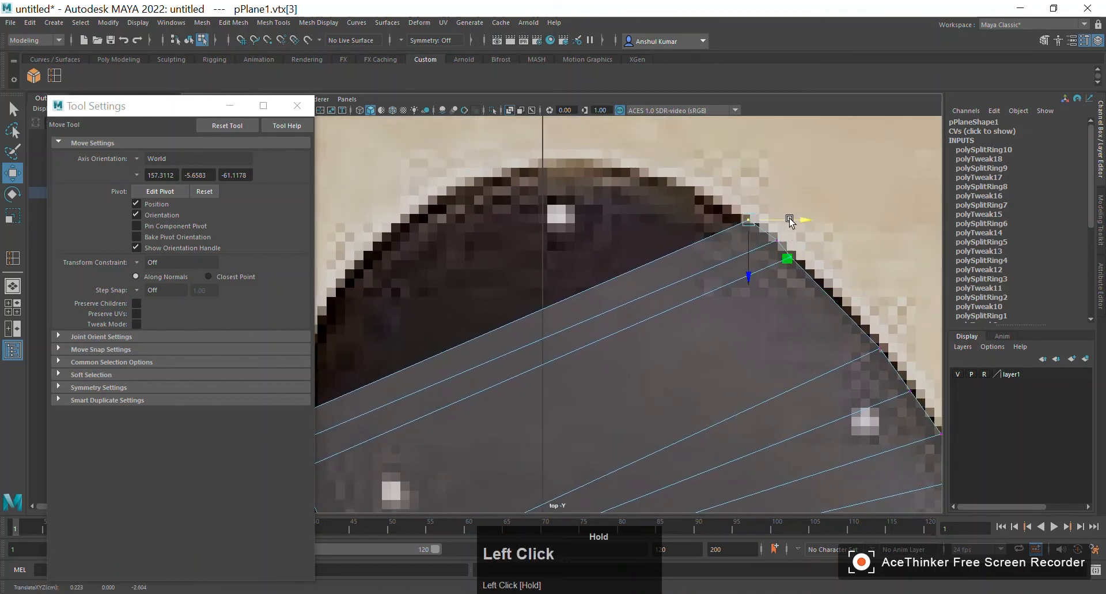
{"action": "left_click", "coordinate": [776, 238]}
{"action": "left_click_drag", "start_coordinate": [777, 275], "coordinate": [777, 265]}
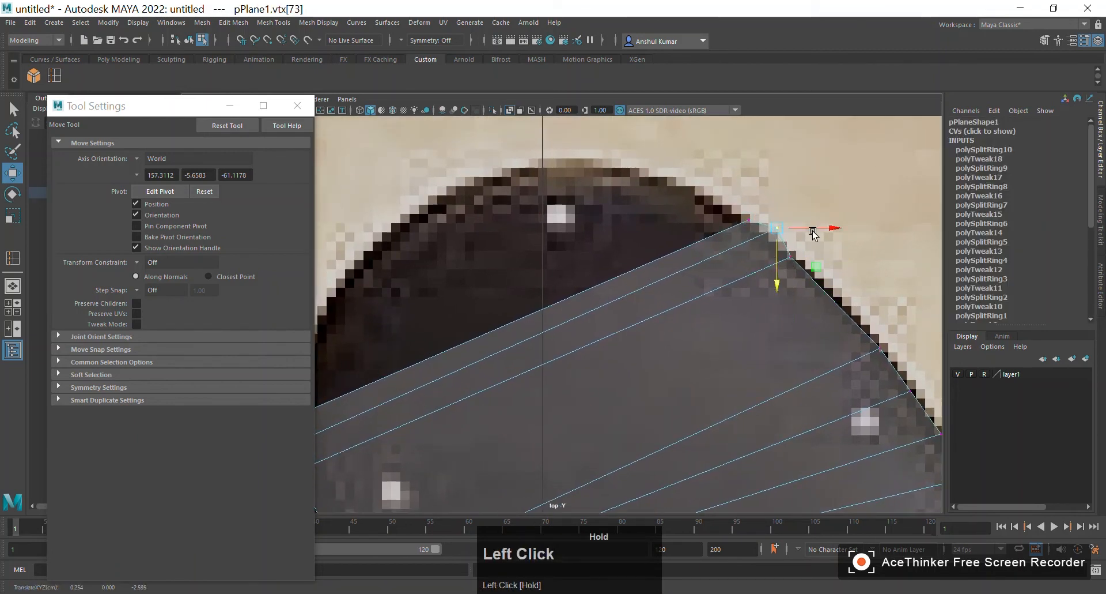
{"action": "left_click_drag", "start_coordinate": [822, 232], "coordinate": [801, 233]}
{"action": "left_click", "coordinate": [834, 212]}
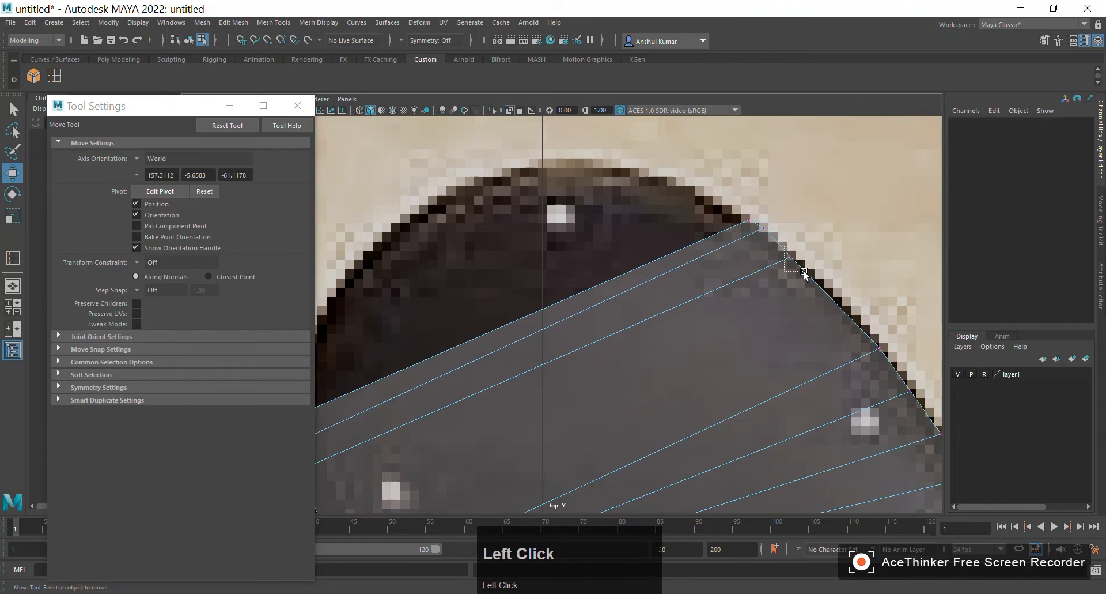
{"action": "left_click", "coordinate": [791, 255]}
{"action": "left_click", "coordinate": [787, 258]}
{"action": "left_click", "coordinate": [787, 258]}
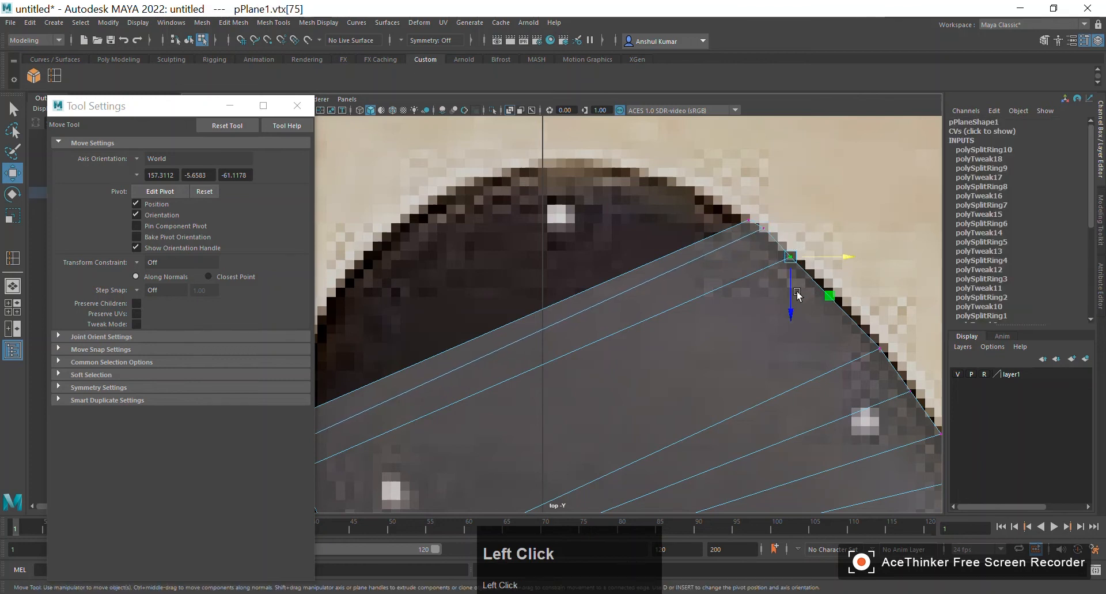
{"action": "left_click_drag", "start_coordinate": [791, 271], "coordinate": [827, 246]}
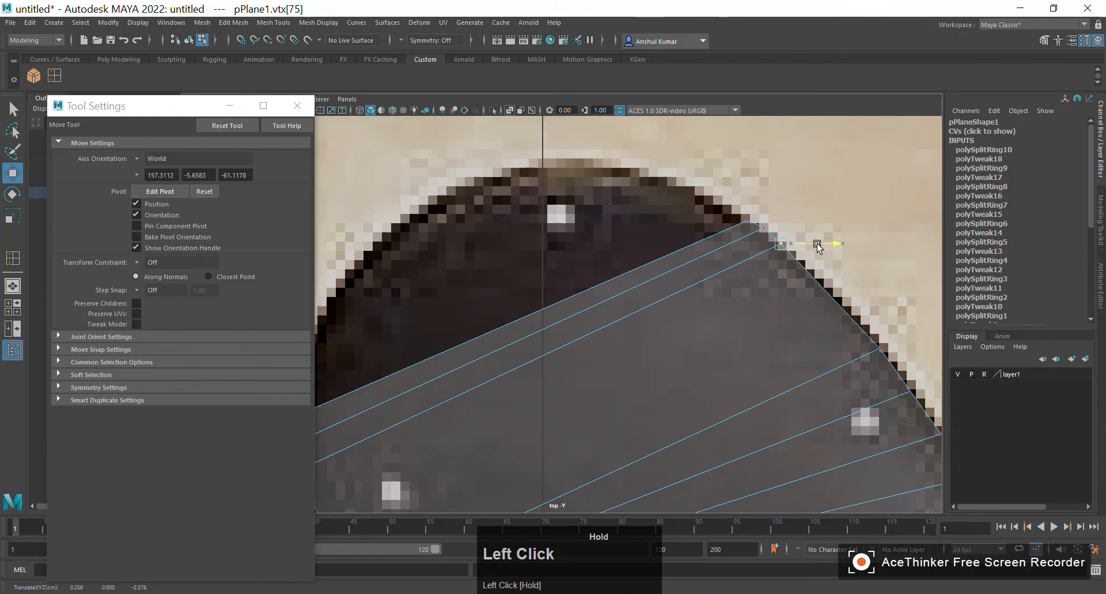
{"action": "middle_click_drag", "start_coordinate": [405, 408], "coordinate": [526, 301], "text": "alt"}
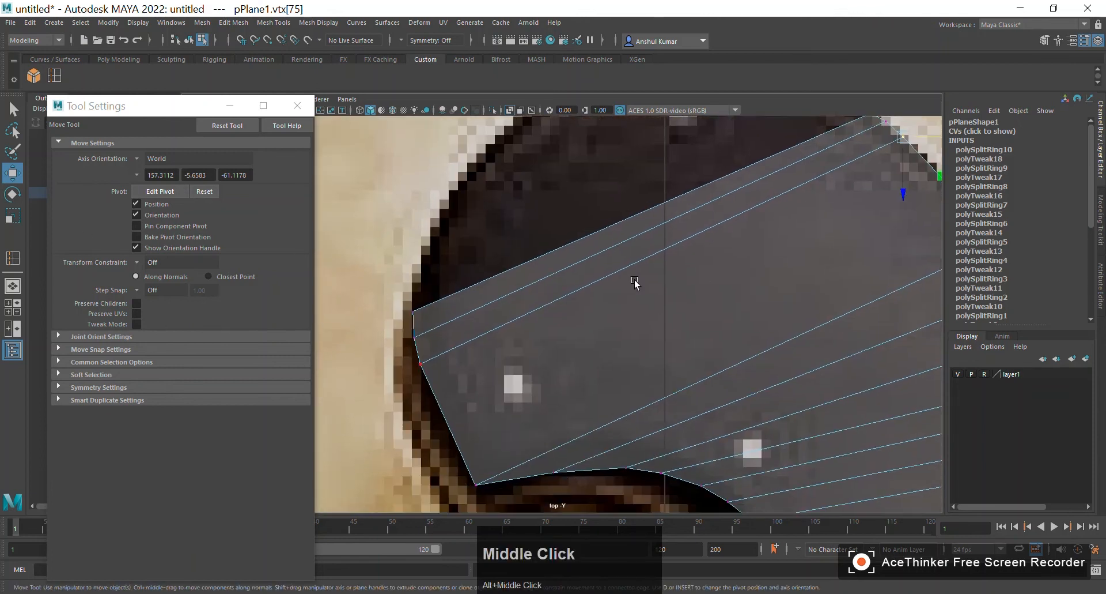
Insert 3 evenly spaced edge loops across the wide section between the groove's corner and the upper loops
{"action": "key", "text": "g"}
{"action": "left_click", "coordinate": [162, 232]}
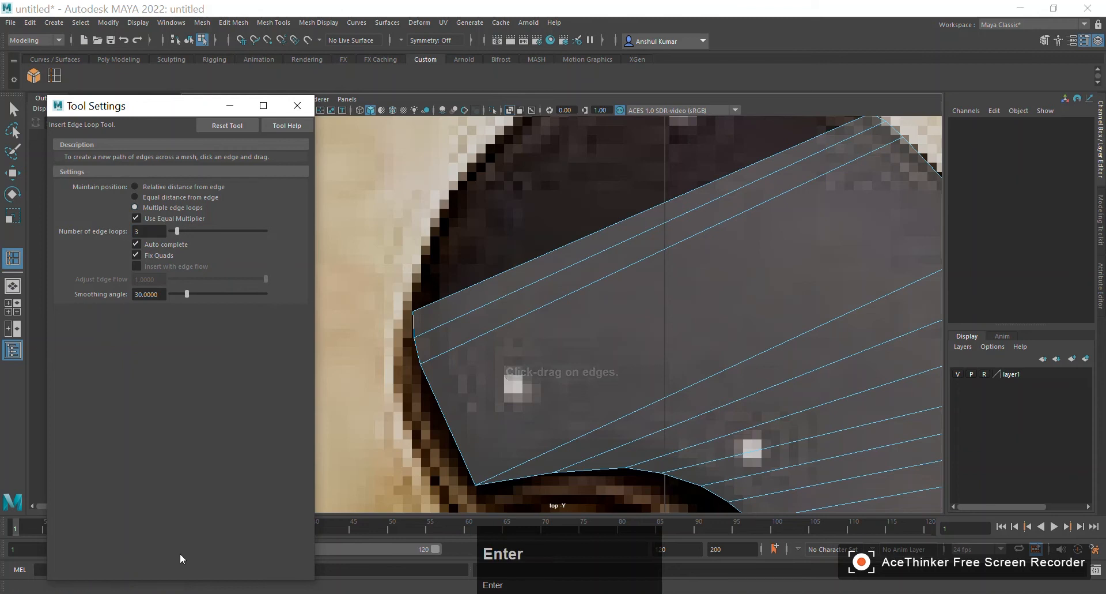
{"action": "left_click", "coordinate": [443, 410]}
Move the inner-side vertices of the three new loops and the loop above them outward onto the hook's curved outline
{"action": "middle_click_drag", "start_coordinate": [495, 397], "coordinate": [493, 338], "text": "alt"}
{"action": "key", "text": "w"}
{"action": "right_click_drag", "start_coordinate": [455, 314], "coordinate": [423, 297]}
{"action": "left_click", "coordinate": [448, 394]}
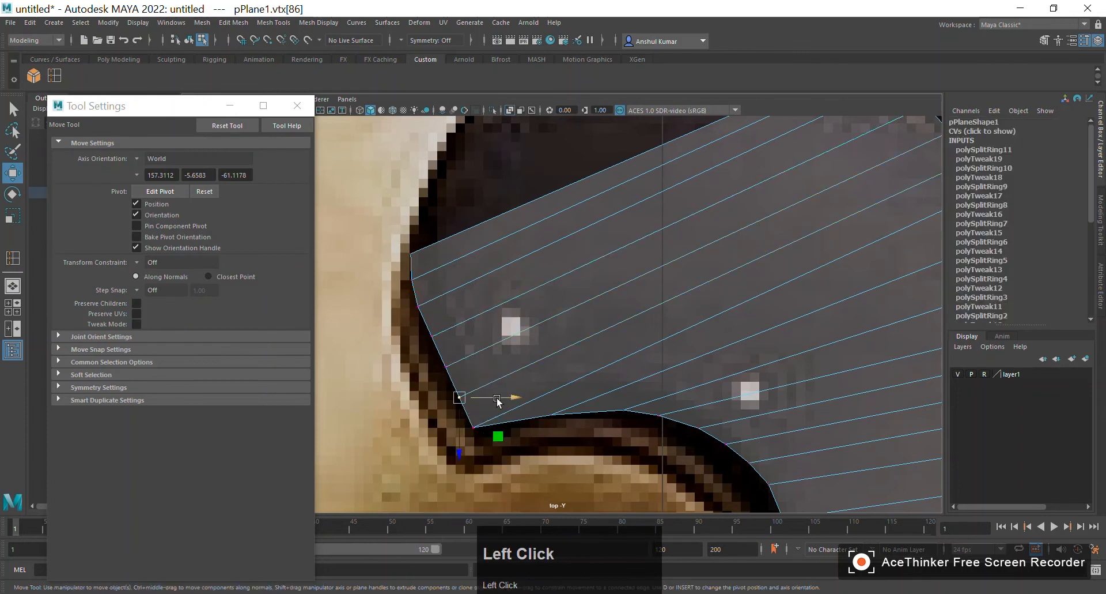
{"action": "left_click", "coordinate": [442, 363]}
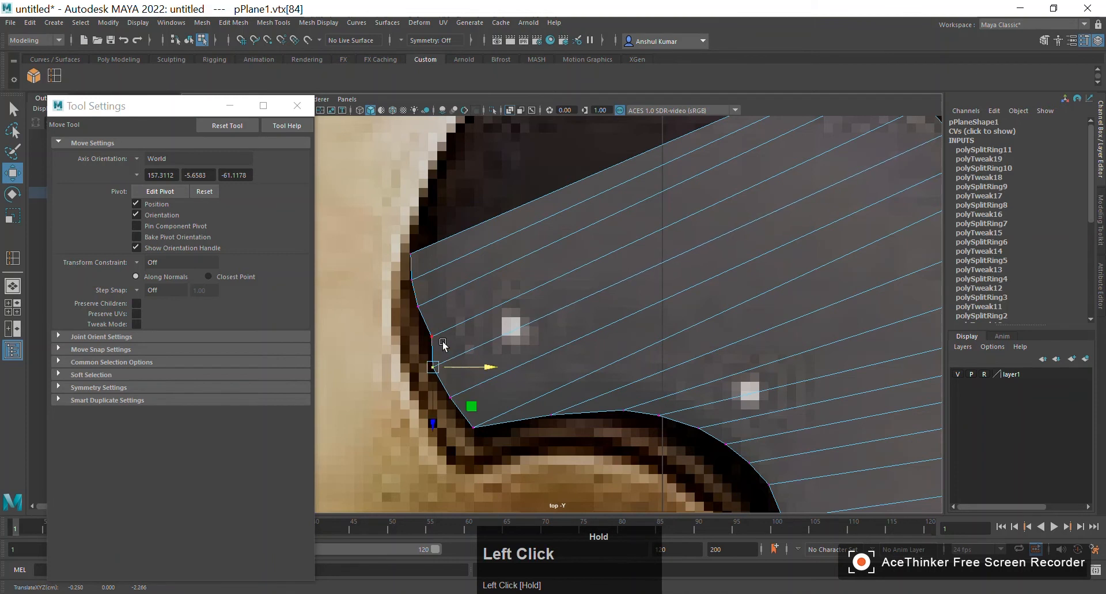
{"action": "left_click_drag", "start_coordinate": [427, 328], "coordinate": [447, 341]}
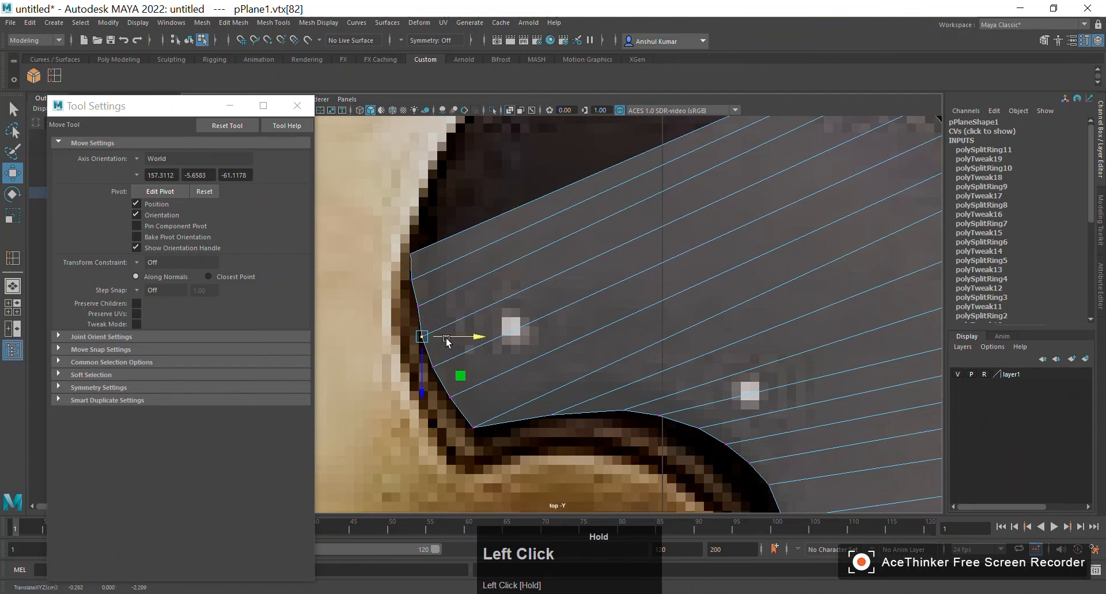
{"action": "left_click", "coordinate": [412, 307]}
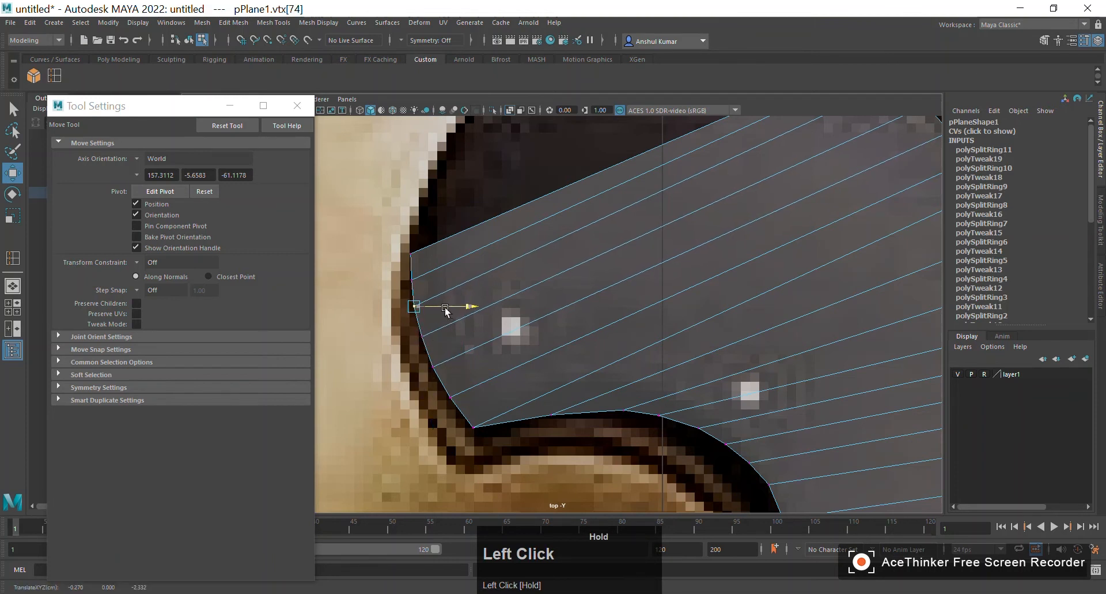
Move the outer-side vertices of the three new loops sideways onto the handle's outer outline
{"action": "middle_click_drag", "start_coordinate": [445, 311], "coordinate": [817, 232], "text": "alt"}
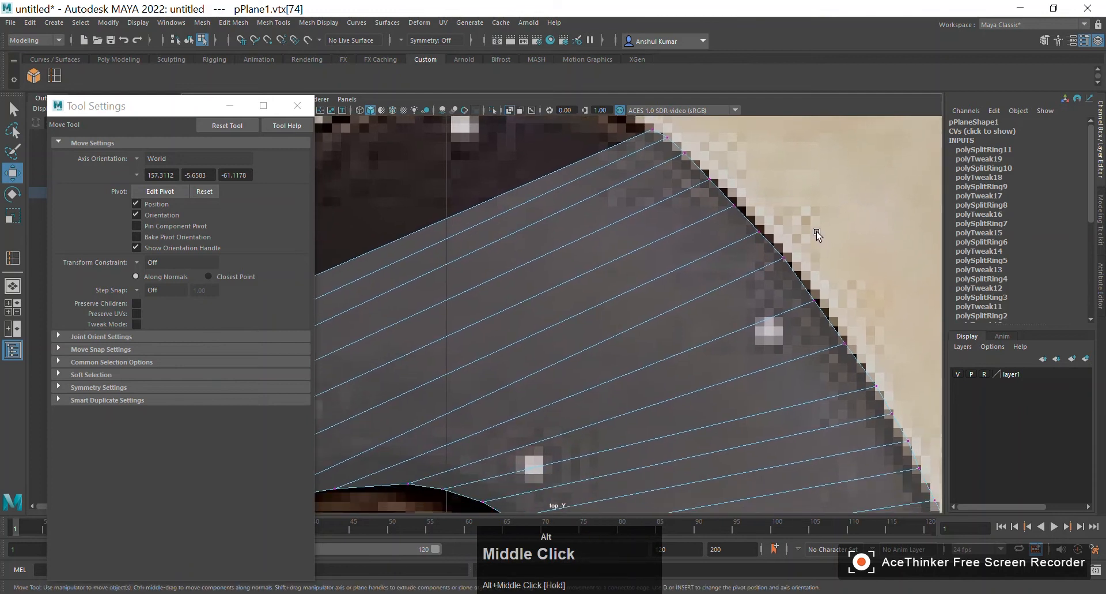
{"action": "scroll", "coordinate": [778, 234], "scroll_direction": "down", "scroll_amount": 7}
{"action": "middle_click_drag", "start_coordinate": [525, 261], "coordinate": [627, 242], "text": "alt"}
{"action": "right_click_drag", "start_coordinate": [627, 242], "coordinate": [902, 378], "text": "alt"}
{"action": "middle_click_drag", "start_coordinate": [857, 246], "coordinate": [769, 284], "text": "alt"}
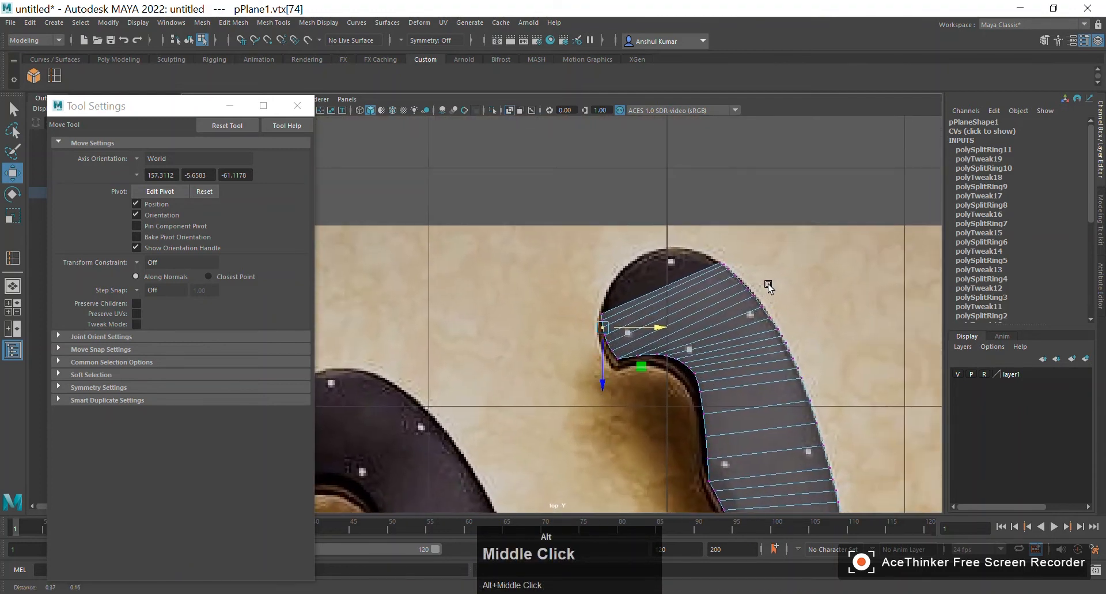
{"action": "right_click_drag", "start_coordinate": [769, 284], "coordinate": [888, 370], "text": "alt"}
{"action": "middle_click_drag", "start_coordinate": [839, 262], "coordinate": [690, 252], "text": "alt"}
{"action": "right_click_drag", "start_coordinate": [629, 243], "coordinate": [794, 288], "text": "alt"}
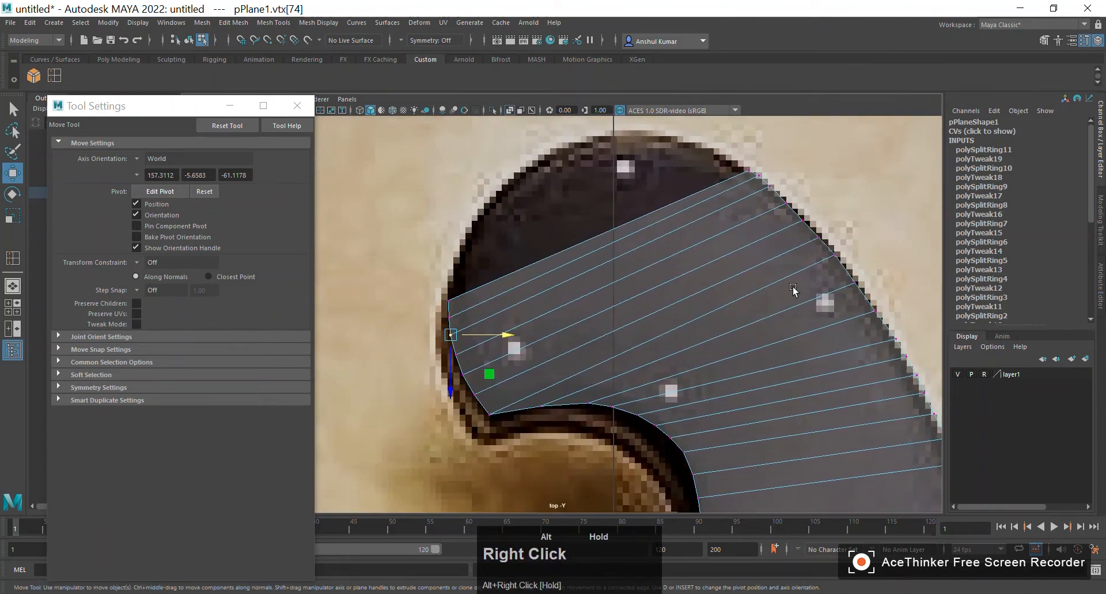
{"action": "middle_click_drag", "start_coordinate": [764, 209], "coordinate": [686, 233], "text": "alt"}
{"action": "right_click_drag", "start_coordinate": [686, 233], "coordinate": [795, 284], "text": "alt"}
{"action": "middle_click_drag", "start_coordinate": [771, 240], "coordinate": [678, 278], "text": "alt"}
{"action": "right_click_drag", "start_coordinate": [677, 277], "coordinate": [813, 346], "text": "alt"}
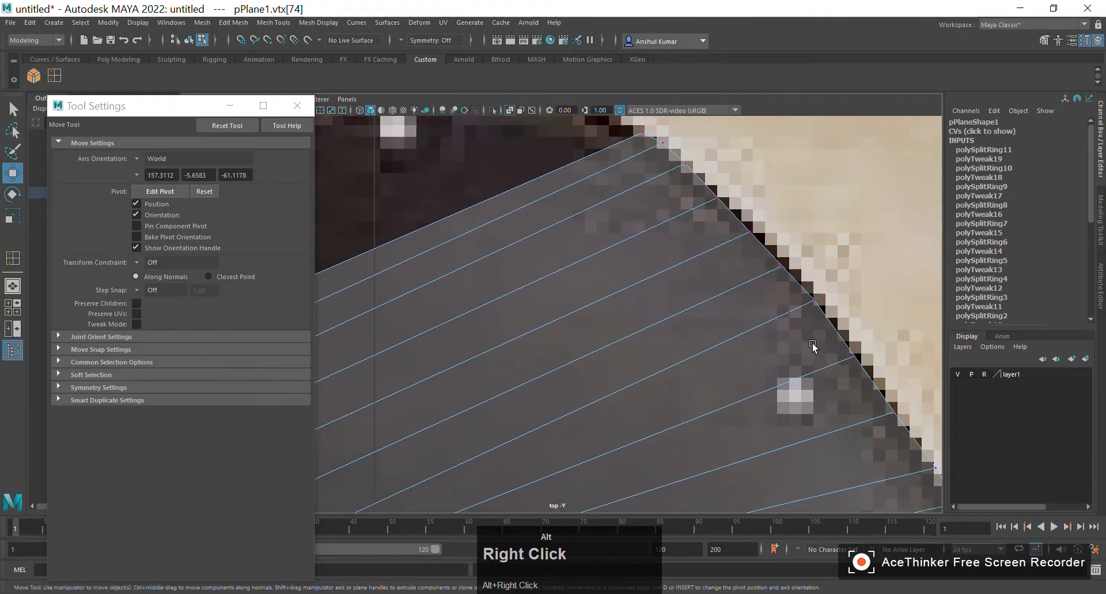
{"action": "left_click_drag", "start_coordinate": [814, 275], "coordinate": [812, 266]}
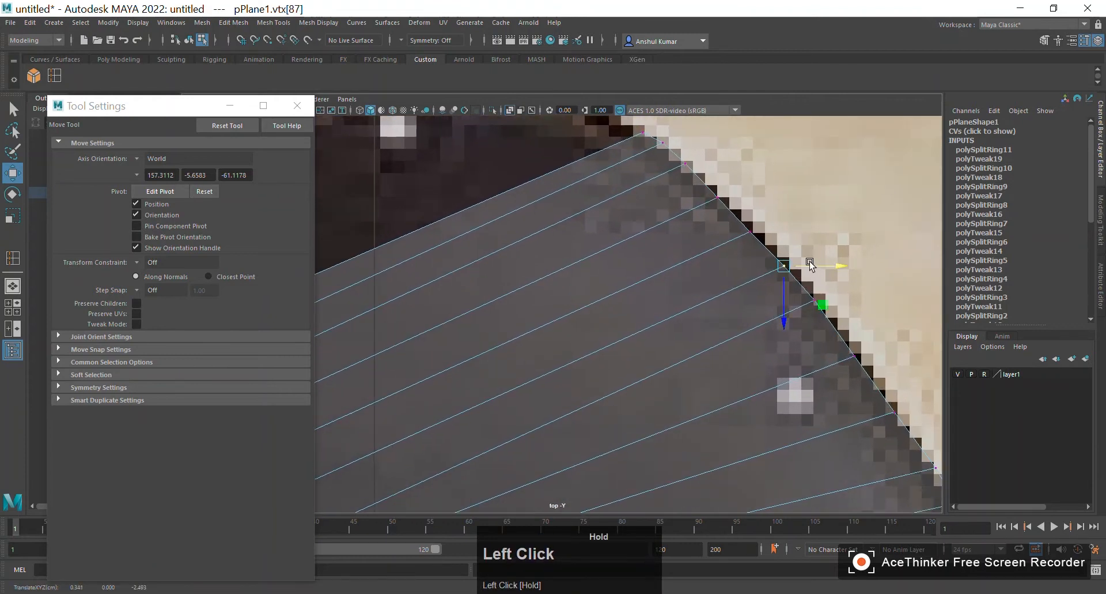
{"action": "left_click", "coordinate": [748, 231]}
{"action": "left_click_drag", "start_coordinate": [785, 231], "coordinate": [787, 232]}
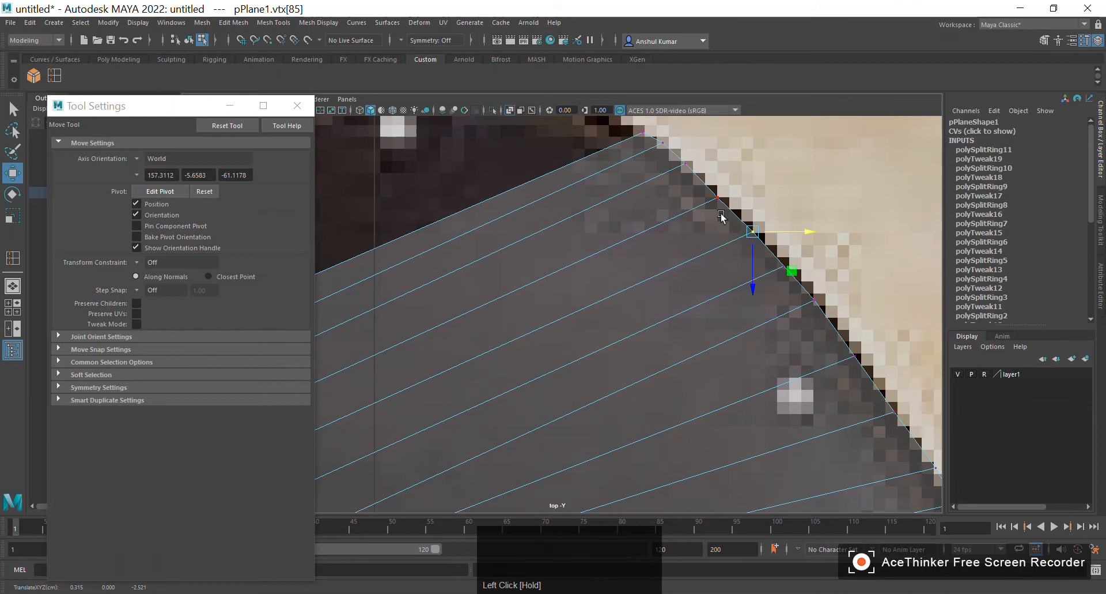
{"action": "left_click_drag", "start_coordinate": [712, 195], "coordinate": [761, 197]}
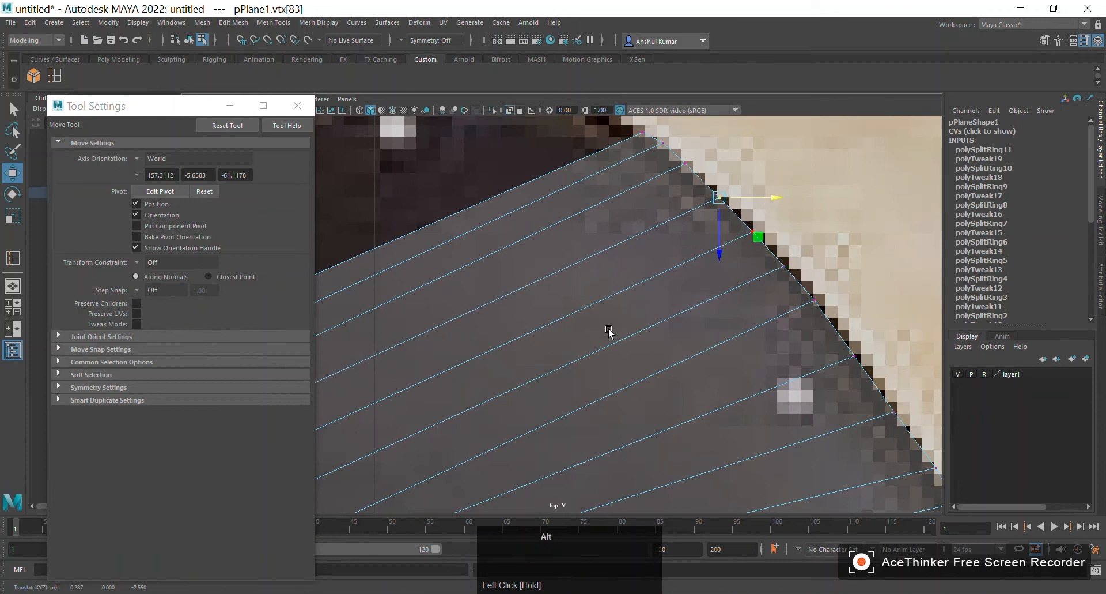
Examine the fit of the handle mesh against the reference image, from the guard up to the hooked end
{"action": "right_click_drag", "start_coordinate": [609, 329], "coordinate": [652, 287], "text": "alt"}
{"action": "middle_click_drag", "start_coordinate": [663, 320], "coordinate": [706, 236], "text": "alt"}
{"action": "right_click_drag", "start_coordinate": [612, 346], "coordinate": [722, 282], "text": "alt"}
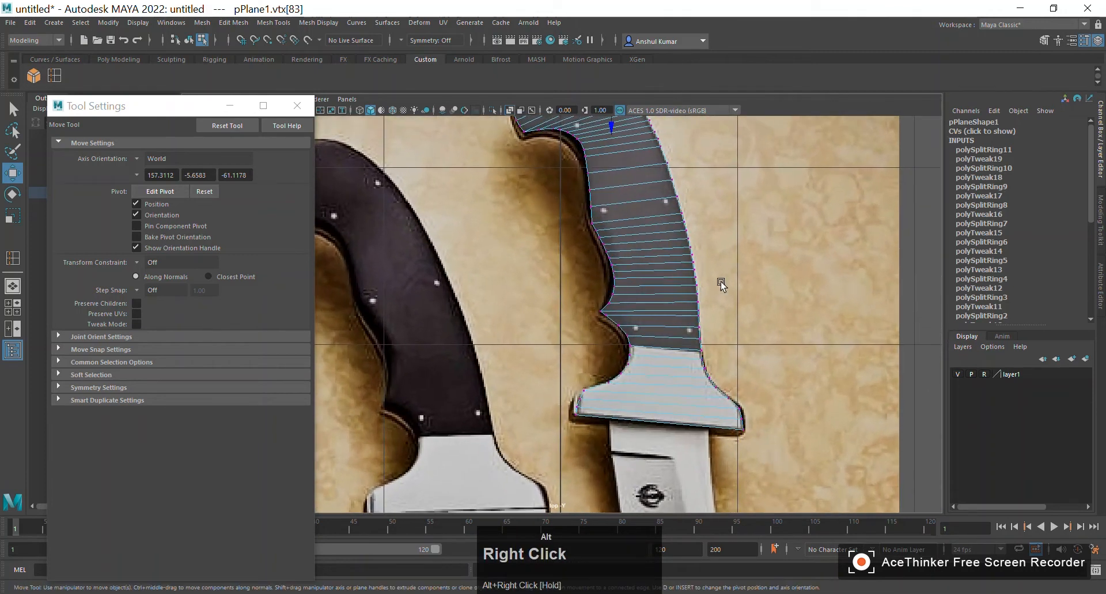
{"action": "middle_click_drag", "start_coordinate": [716, 310], "coordinate": [722, 425], "text": "alt"}
{"action": "middle_click_drag", "start_coordinate": [595, 200], "coordinate": [645, 286], "text": "alt"}
{"action": "right_click_drag", "start_coordinate": [593, 284], "coordinate": [690, 234], "text": "alt"}
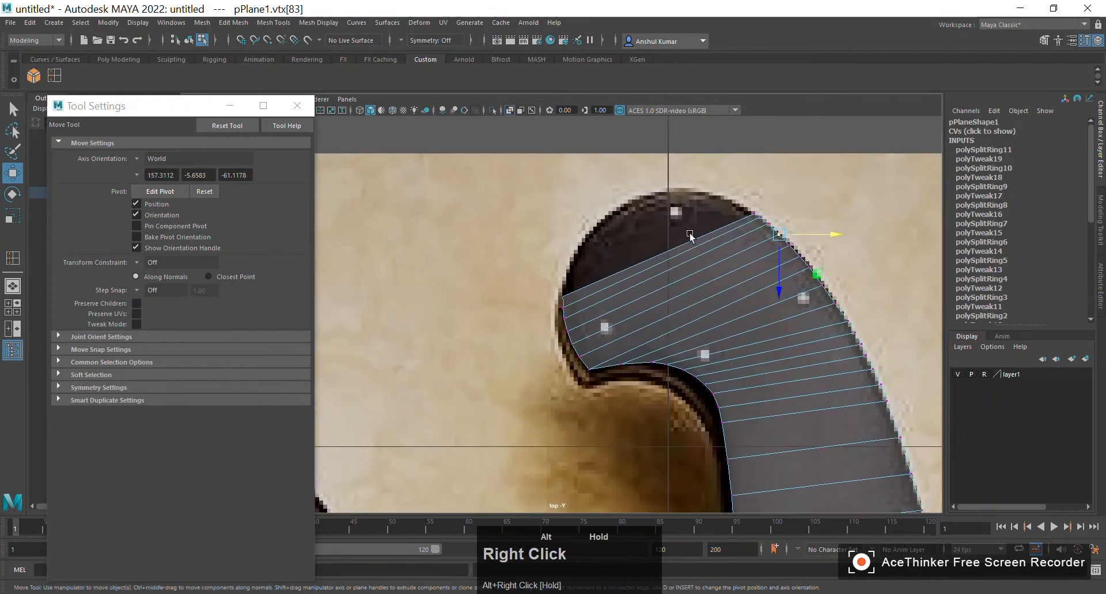
{"action": "middle_click_drag", "start_coordinate": [690, 234], "coordinate": [715, 291], "text": "alt"}
{"action": "right_click_drag", "start_coordinate": [588, 237], "coordinate": [719, 326], "text": "alt"}
{"action": "middle_click_drag", "start_coordinate": [719, 326], "coordinate": [667, 190], "text": "alt"}
{"action": "right_click_drag", "start_coordinate": [628, 173], "coordinate": [712, 201], "text": "alt"}
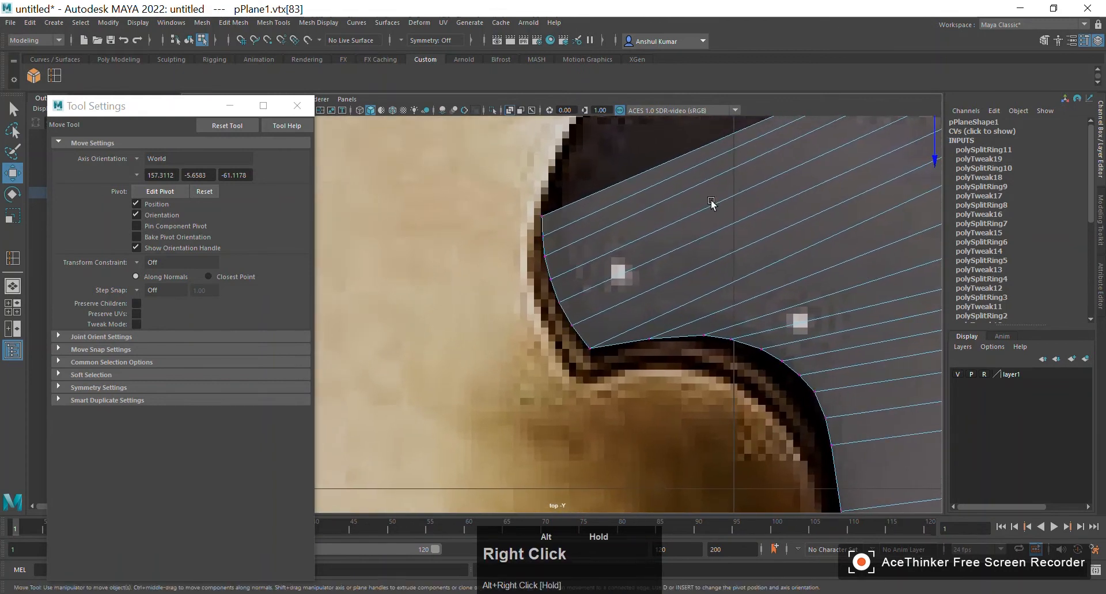
{"action": "middle_click_drag", "start_coordinate": [712, 202], "coordinate": [789, 197], "text": "alt"}
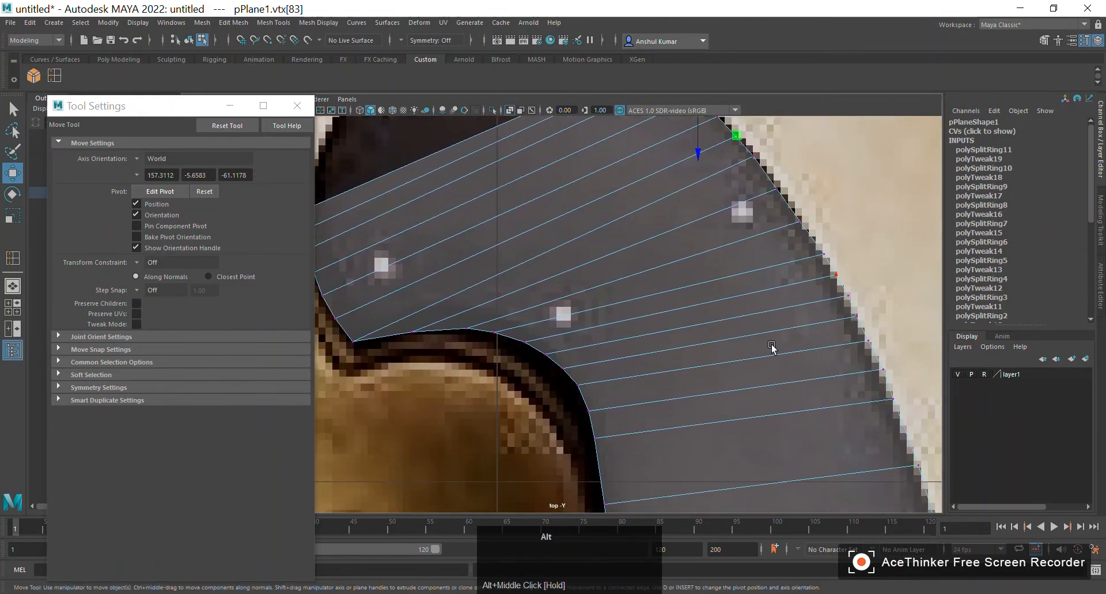
Inspect the mesh edges around the curved groove and hooked end against the reference image
{"action": "middle_click_drag", "start_coordinate": [772, 344], "coordinate": [551, 215], "text": "alt"}
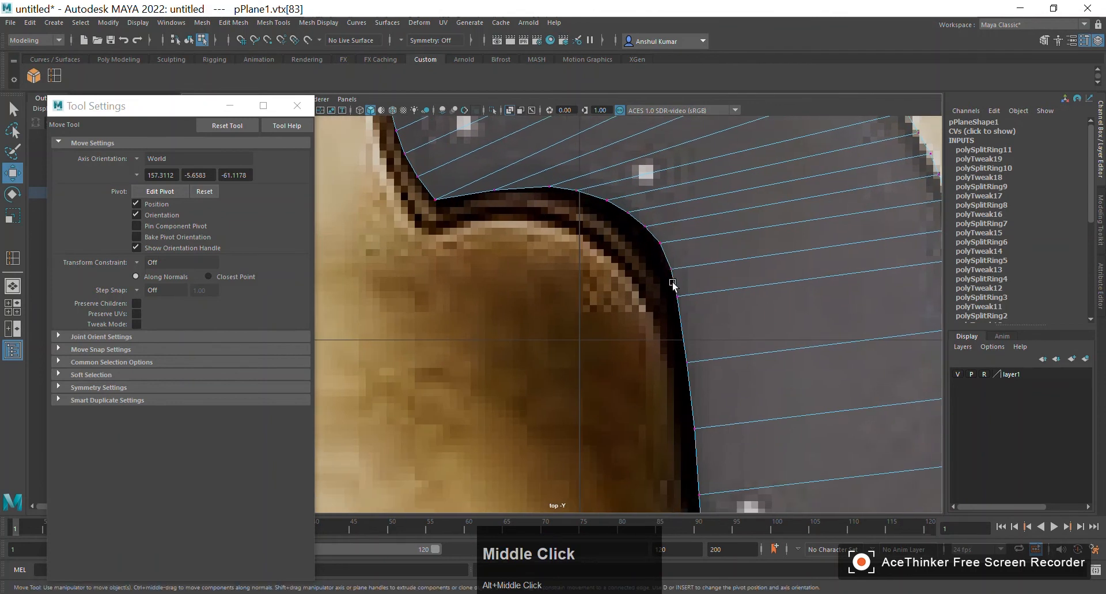
{"action": "right_click_drag", "start_coordinate": [738, 326], "coordinate": [674, 314], "text": "alt"}
{"action": "middle_click_drag", "start_coordinate": [674, 314], "coordinate": [667, 344], "text": "alt"}
{"action": "right_click_drag", "start_coordinate": [666, 344], "coordinate": [752, 362], "text": "alt"}
{"action": "middle_click_drag", "start_coordinate": [751, 220], "coordinate": [763, 374], "text": "alt"}
{"action": "right_click_drag", "start_coordinate": [700, 323], "coordinate": [748, 362], "text": "alt"}
{"action": "middle_click_drag", "start_coordinate": [682, 215], "coordinate": [747, 324], "text": "alt"}
{"action": "right_click_drag", "start_coordinate": [669, 248], "coordinate": [798, 242], "text": "alt"}
{"action": "middle_click_drag", "start_coordinate": [798, 242], "coordinate": [786, 301], "text": "alt"}
{"action": "right_click_drag", "start_coordinate": [593, 166], "coordinate": [785, 250], "text": "alt"}
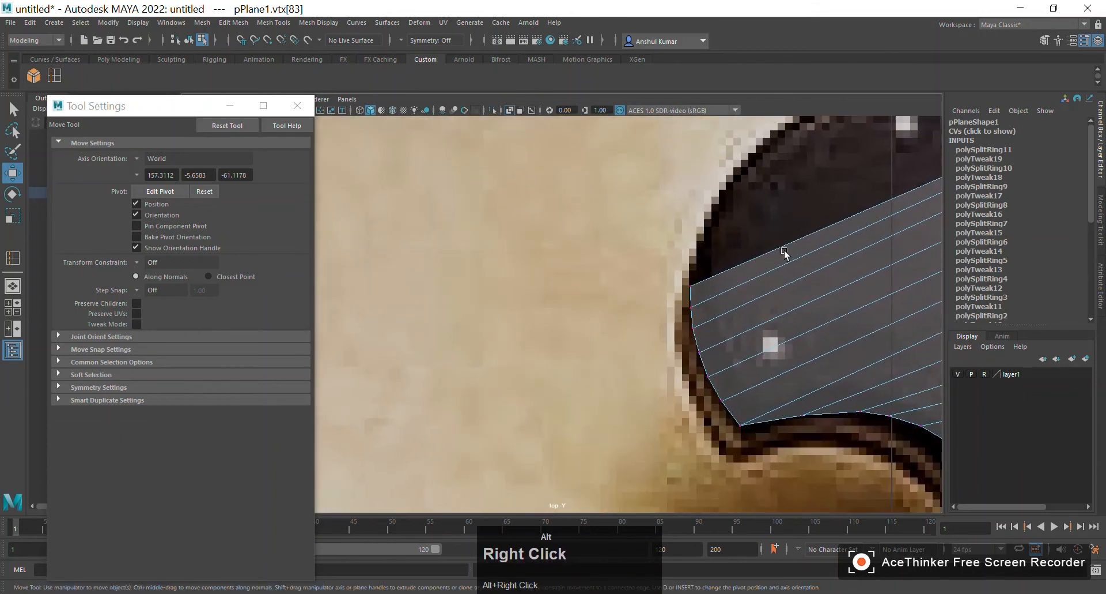
Move the inner-side corner vertex of the end edge and its neighbouring vertex up along the hook's outline
{"action": "middle_click_drag", "start_coordinate": [767, 248], "coordinate": [533, 313], "text": "alt"}
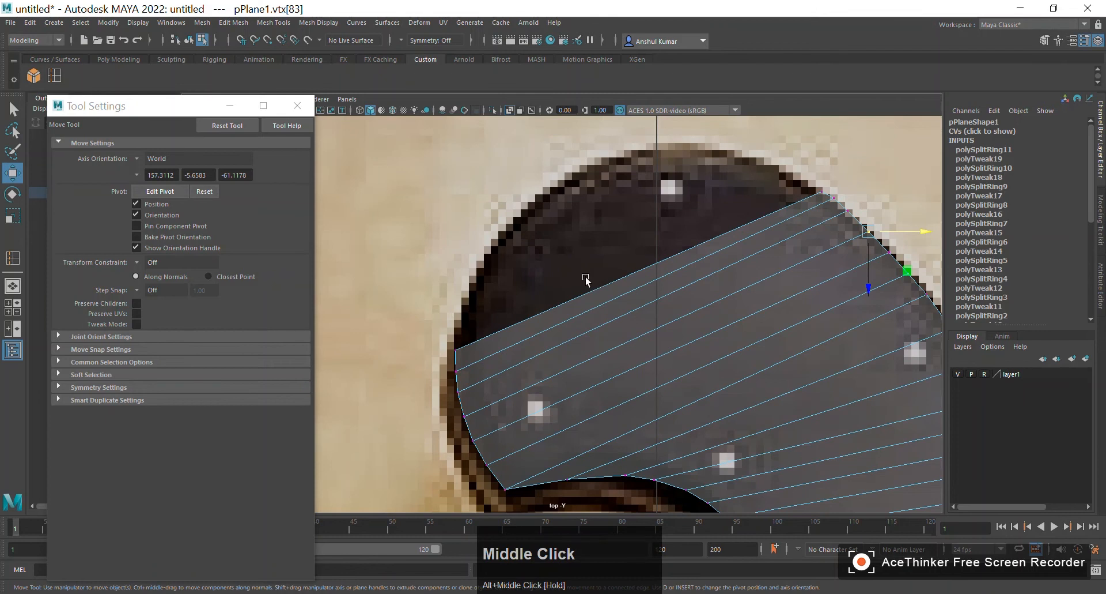
{"action": "left_click", "coordinate": [455, 343]}
{"action": "mouse_move", "coordinate": [458, 369]}
{"action": "left_mouse_down"}
{"action": "mouse_move", "coordinate": [459, 352]}
{"action": "mouse_move", "coordinate": [489, 334]}
{"action": "mouse_move", "coordinate": [459, 379]}
{"action": "left_mouse_up"}
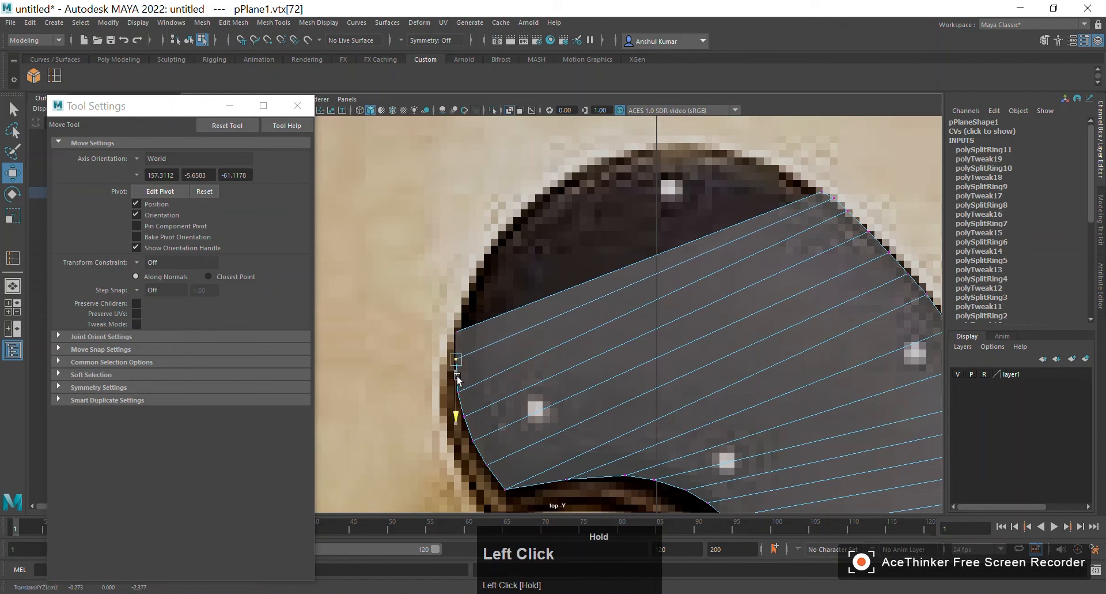
{"action": "left_click", "coordinate": [407, 402]}
{"action": "middle_click_drag", "start_coordinate": [637, 267], "coordinate": [651, 281], "text": "alt"}
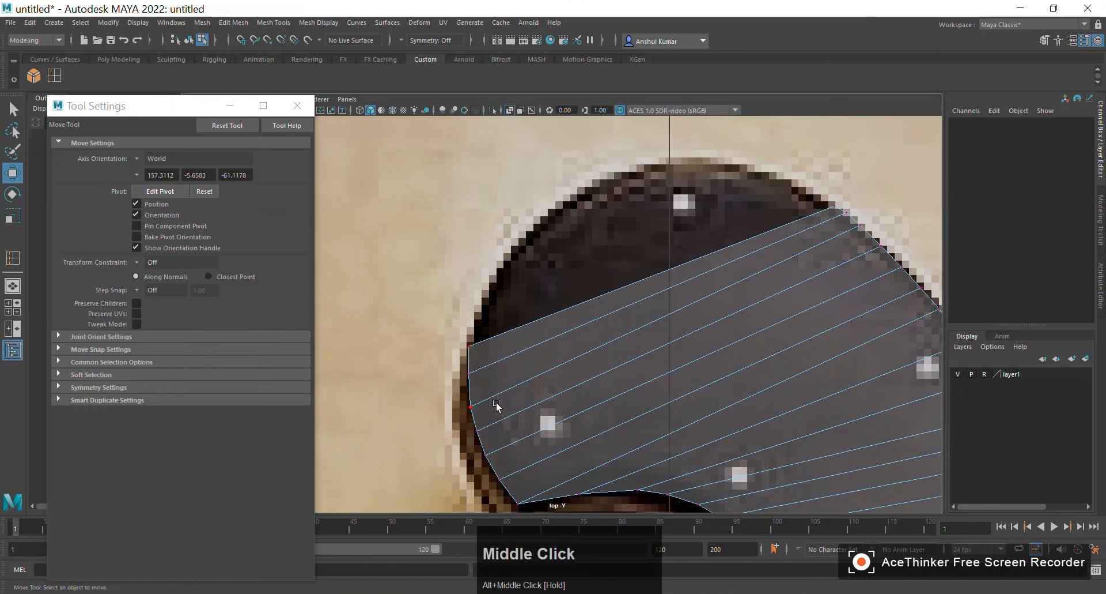
Extrude the end edge toward the tip of the hook and scale the new edge narrower
{"action": "right_click_drag", "start_coordinate": [617, 315], "coordinate": [605, 259]}
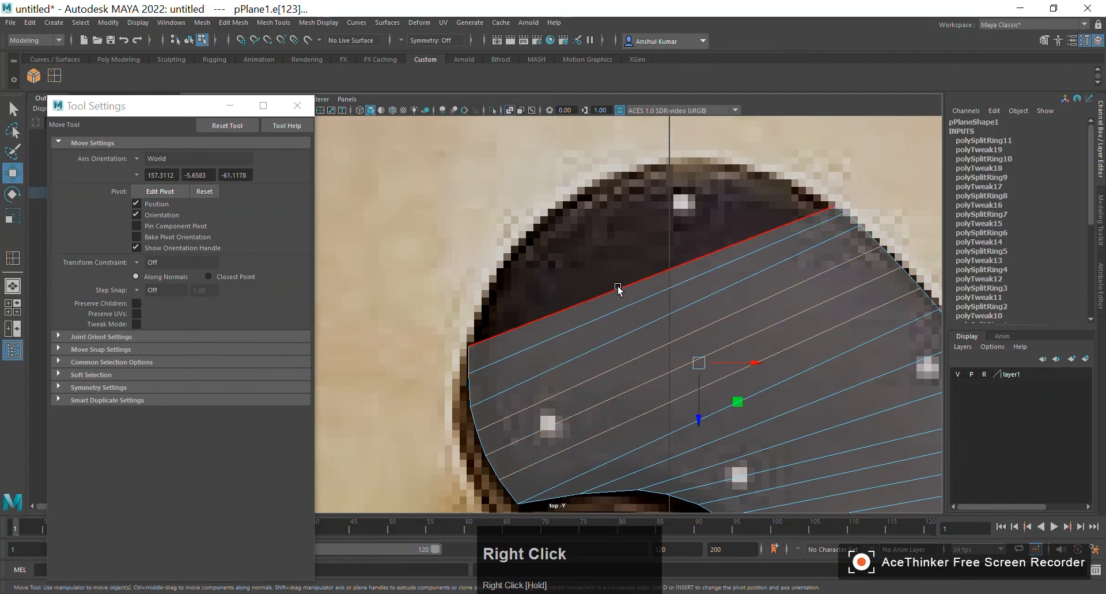
{"action": "left_click", "coordinate": [614, 320]}
{"action": "left_click_drag", "start_coordinate": [651, 328], "coordinate": [648, 233], "text": "shift"}
{"action": "middle_click_drag", "start_coordinate": [721, 185], "coordinate": [712, 206], "text": "alt"}
{"action": "key", "text": "r"}
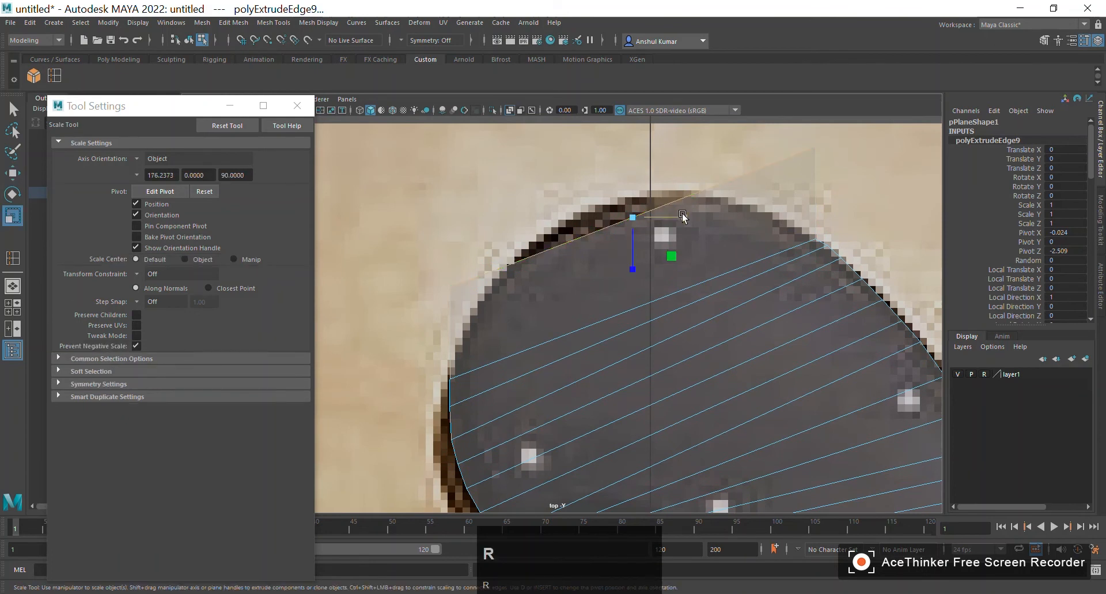
{"action": "mouse_move", "coordinate": [673, 214]}
{"action": "left_mouse_down"}
{"action": "mouse_move", "coordinate": [695, 196]}
{"action": "mouse_move", "coordinate": [654, 206]}
{"action": "left_mouse_up"}
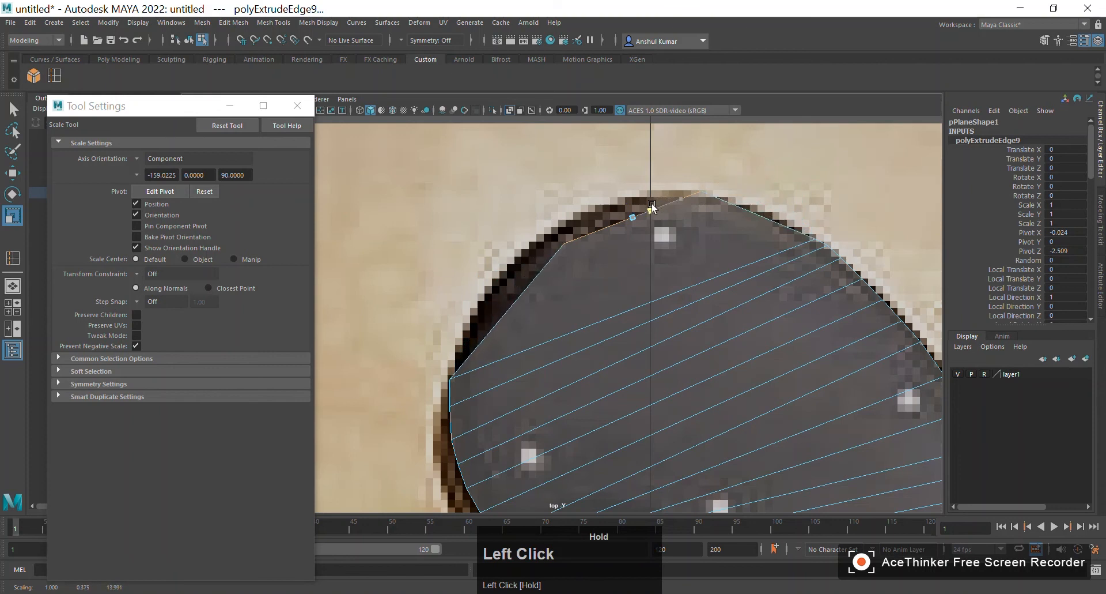
Move the inner-side vertex of the extruded edge sideways onto the hook's outline
{"action": "right_click_drag", "start_coordinate": [570, 238], "coordinate": [544, 230]}
{"action": "left_click", "coordinate": [565, 244]}
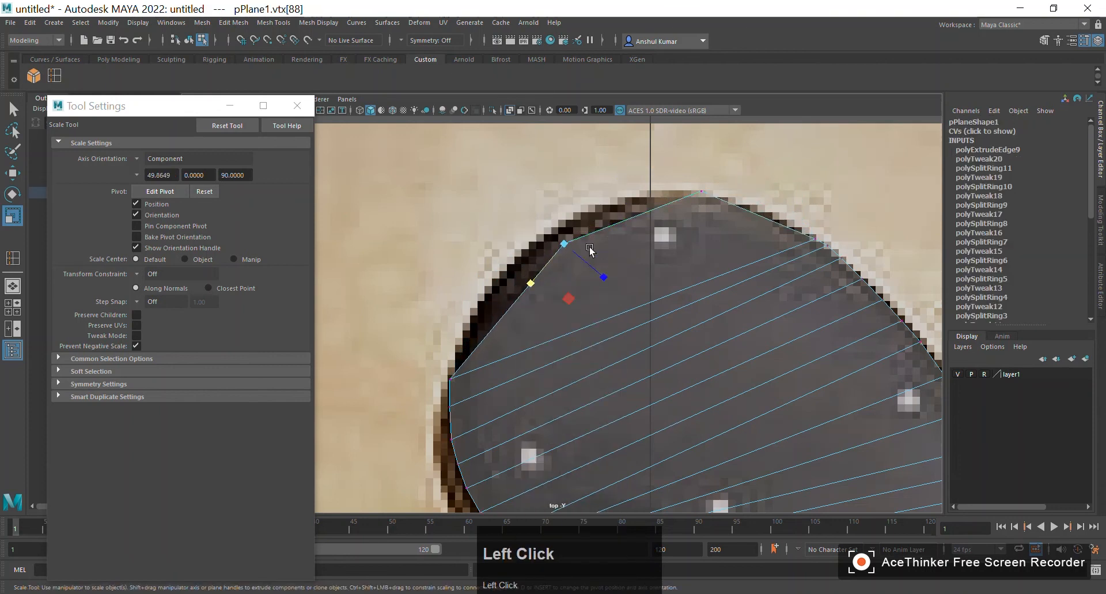
{"action": "key", "text": "w"}
{"action": "left_click_drag", "start_coordinate": [583, 243], "coordinate": [563, 246]}
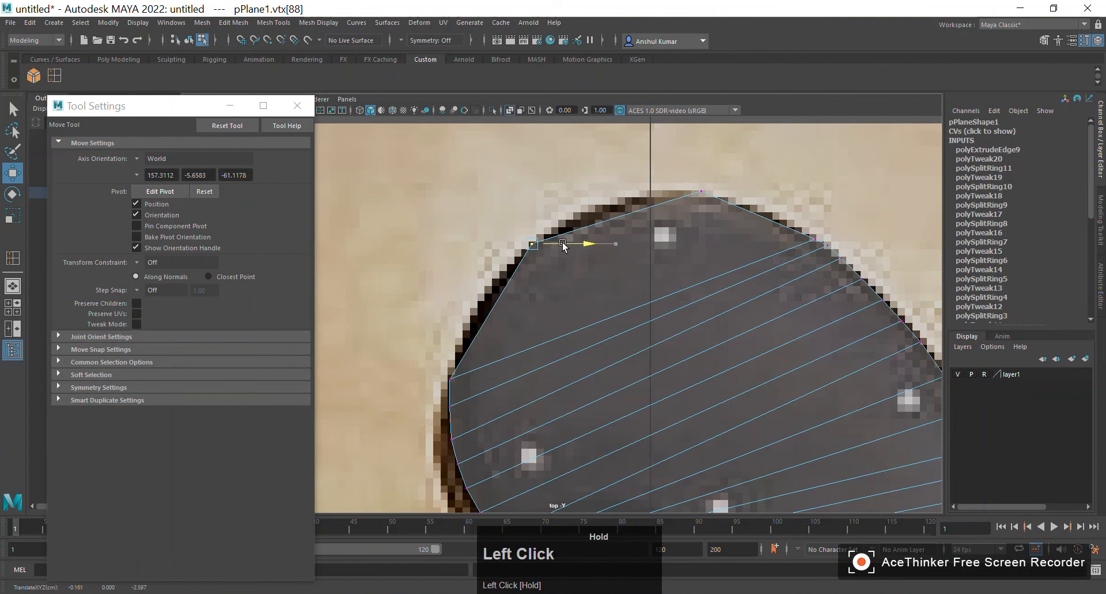
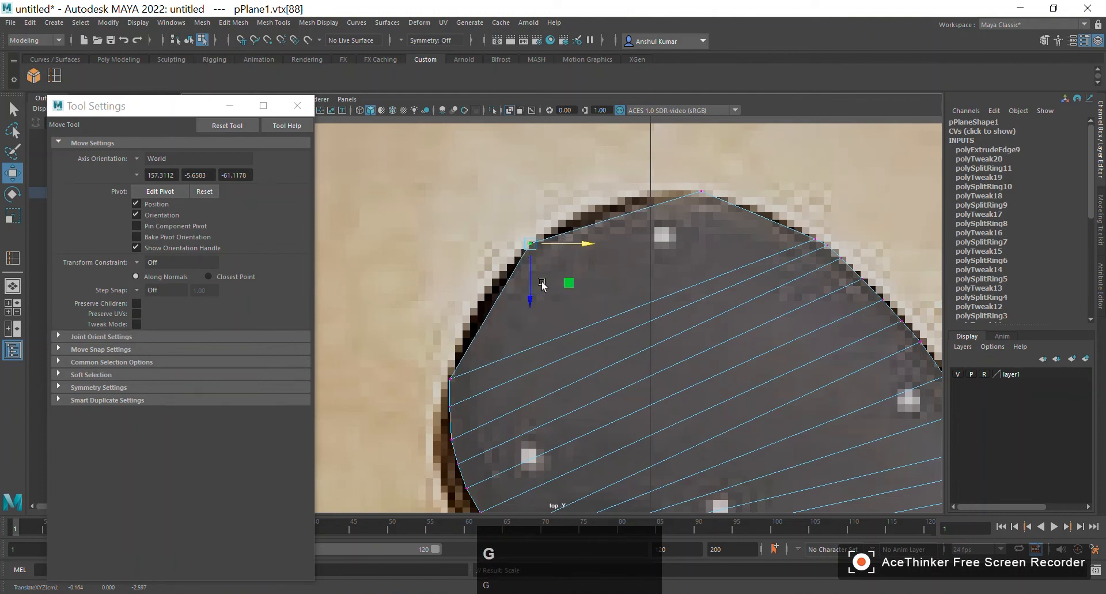
Insert 3 edge loops across the extruded end section and move their inner-side vertices out onto the hook's curve
{"action": "left_click", "coordinate": [55, 75]}
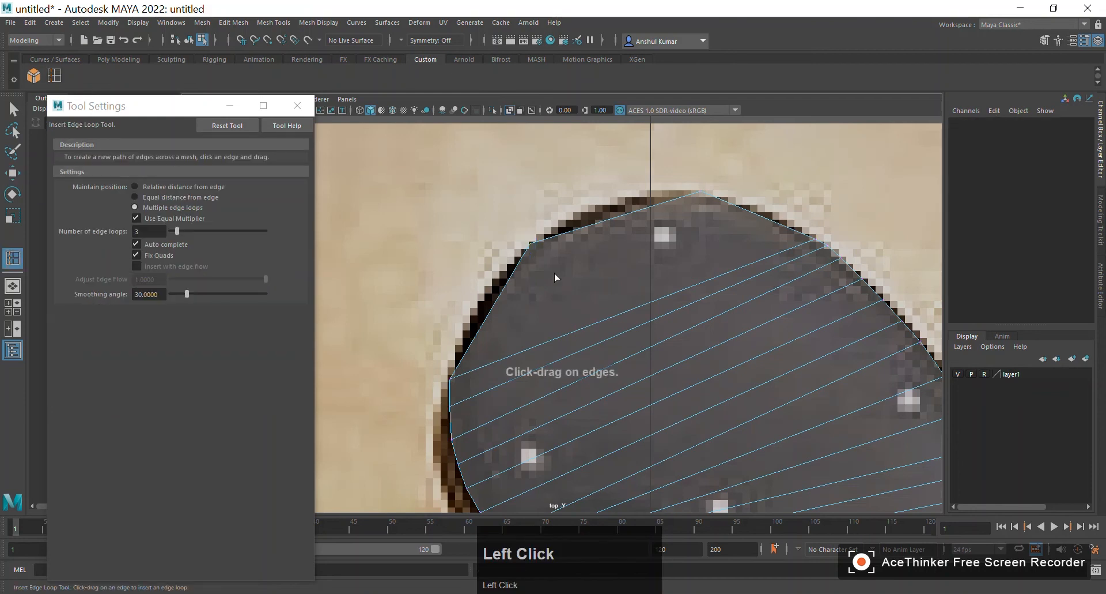
{"action": "left_click", "coordinate": [500, 292]}
{"action": "middle_click_drag", "start_coordinate": [597, 214], "coordinate": [651, 180], "text": "alt"}
{"action": "right_click_drag", "start_coordinate": [541, 226], "coordinate": [513, 267], "text": "alt"}
{"action": "key", "text": "w"}
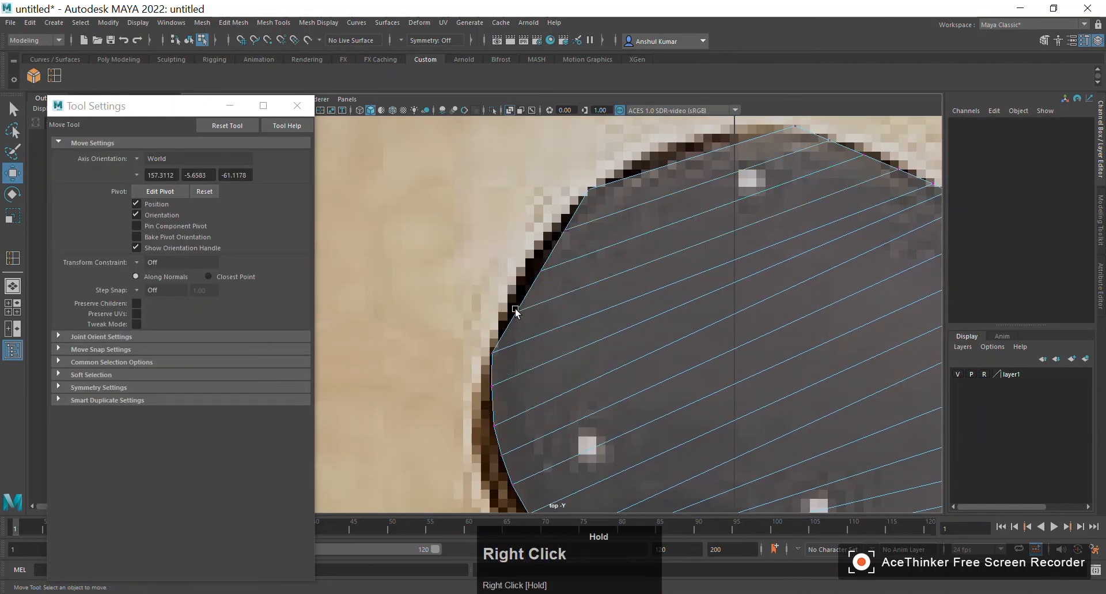
{"action": "left_click_drag", "start_coordinate": [547, 314], "coordinate": [534, 312]}
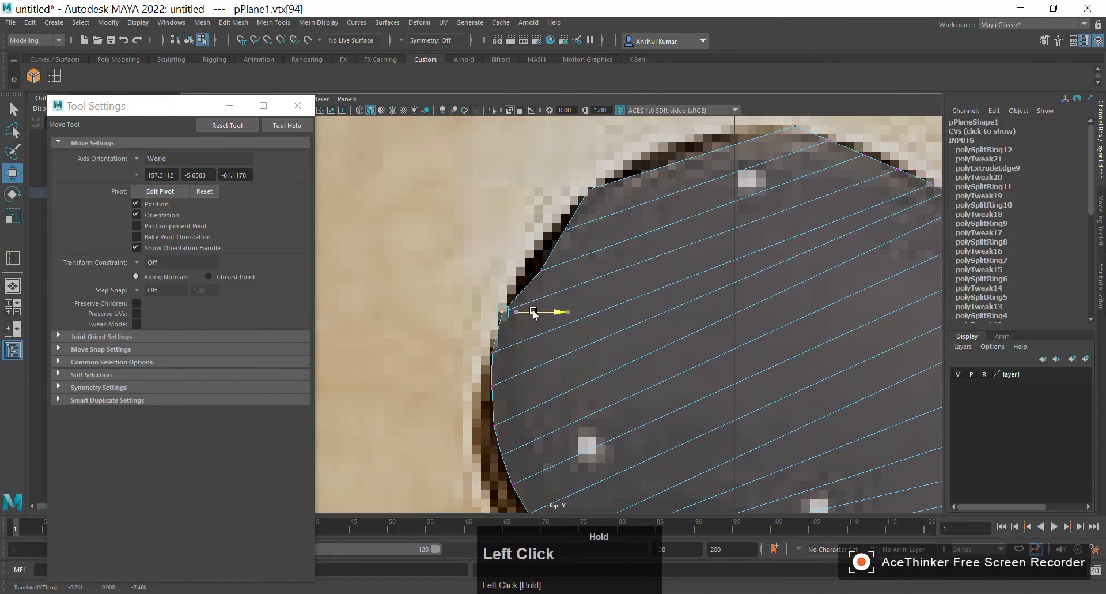
{"action": "left_click", "coordinate": [528, 269]}
{"action": "left_click_drag", "start_coordinate": [554, 209], "coordinate": [590, 229]}
Move the outer-side vertices of the three new loops and the end edge's outer corner onto the handle's outline
{"action": "middle_click_drag", "start_coordinate": [704, 217], "coordinate": [578, 255], "text": "alt"}
{"action": "left_click_drag", "start_coordinate": [767, 194], "coordinate": [798, 207]}
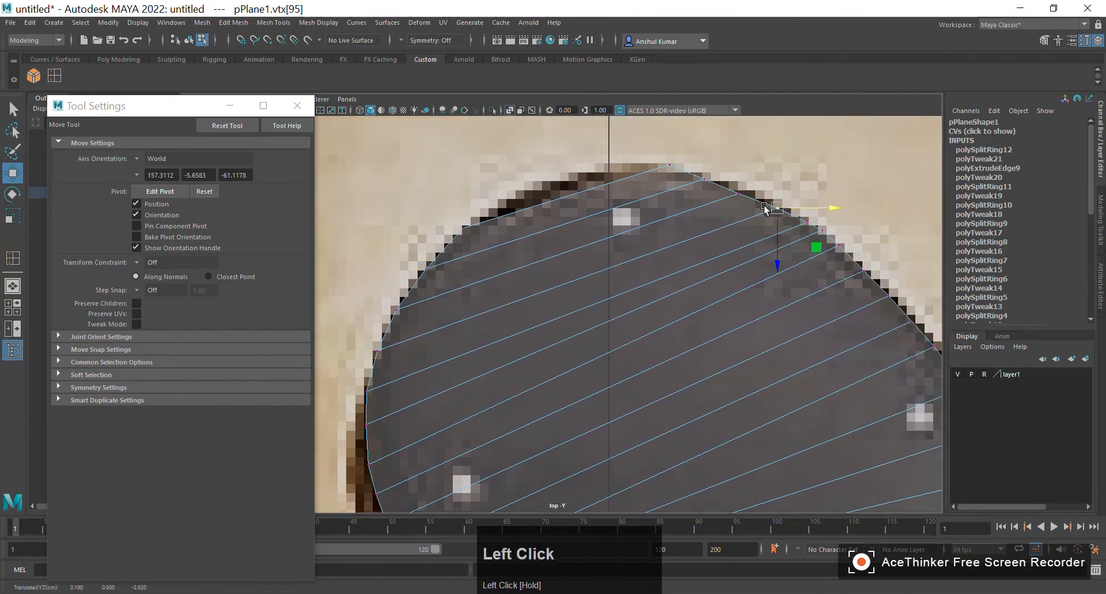
{"action": "left_click_drag", "start_coordinate": [728, 182], "coordinate": [756, 206]}
{"action": "left_click_drag", "start_coordinate": [766, 194], "coordinate": [771, 193]}
{"action": "left_click_drag", "start_coordinate": [695, 169], "coordinate": [734, 178]}
{"action": "left_click_drag", "start_coordinate": [658, 156], "coordinate": [675, 188]}
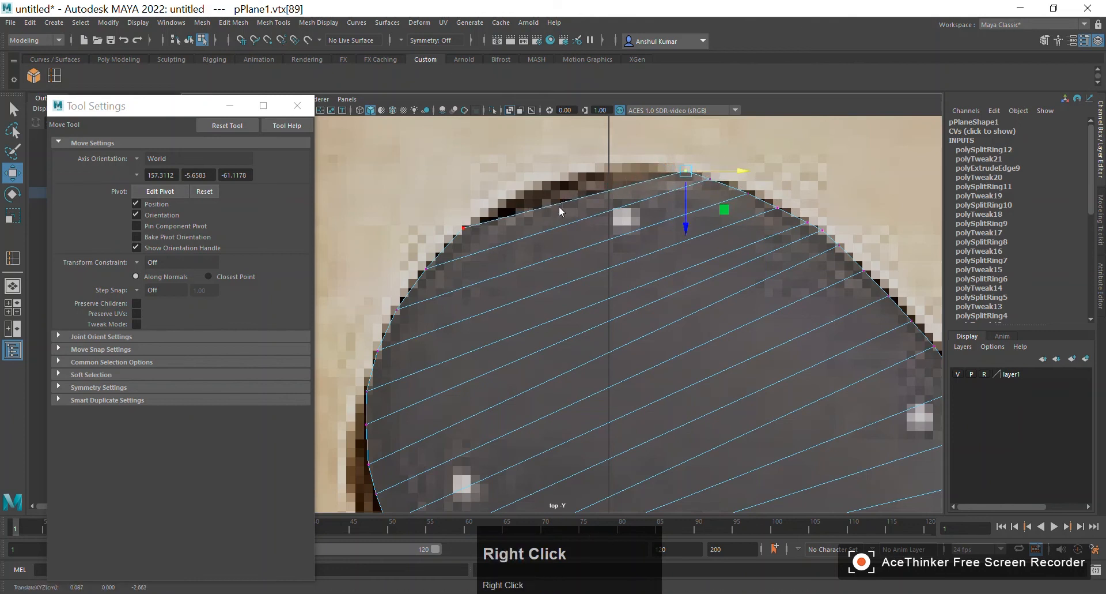
Extrude the end edge up to the top of the hook and scale the new edge narrower
{"action": "right_click_drag", "start_coordinate": [559, 212], "coordinate": [561, 178]}
{"action": "left_click", "coordinate": [576, 233]}
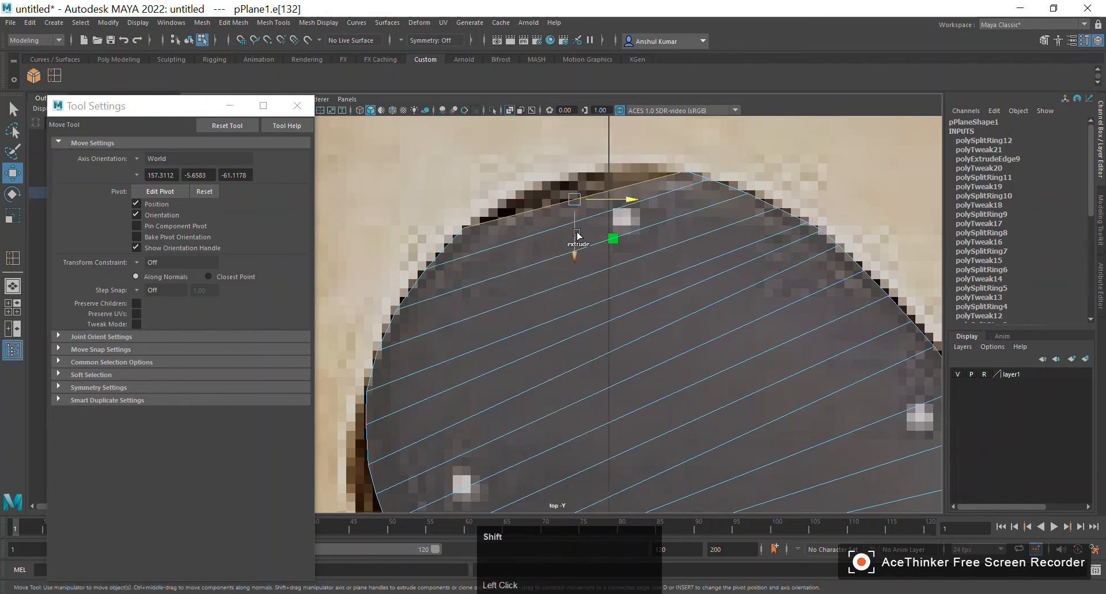
{"action": "left_click_drag", "start_coordinate": [577, 233], "coordinate": [561, 211], "text": "shift"}
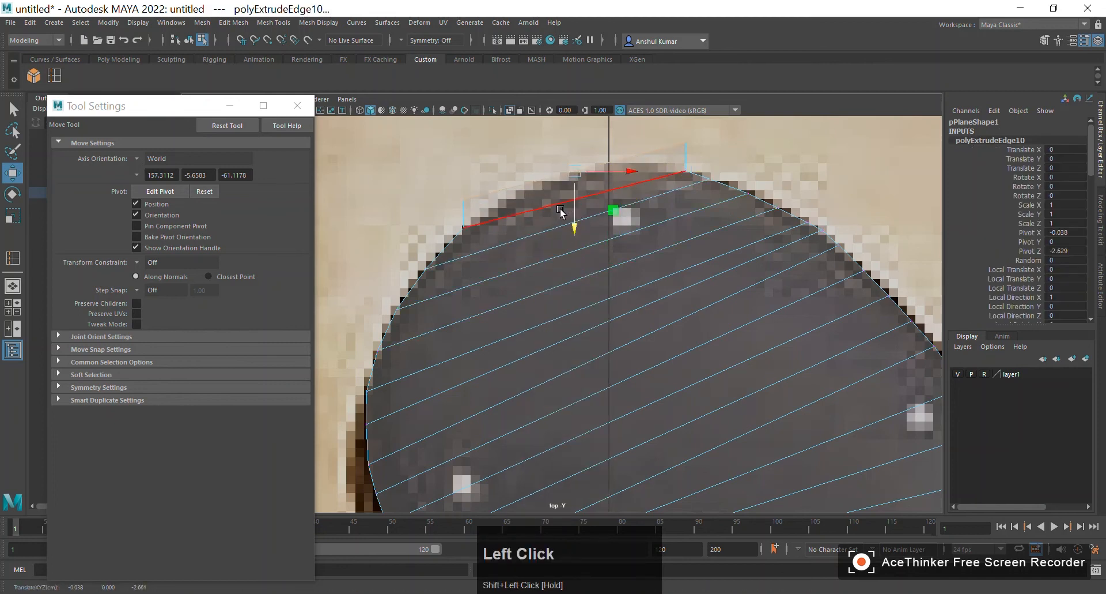
{"action": "key", "text": "r"}
{"action": "left_click", "coordinate": [628, 162]}
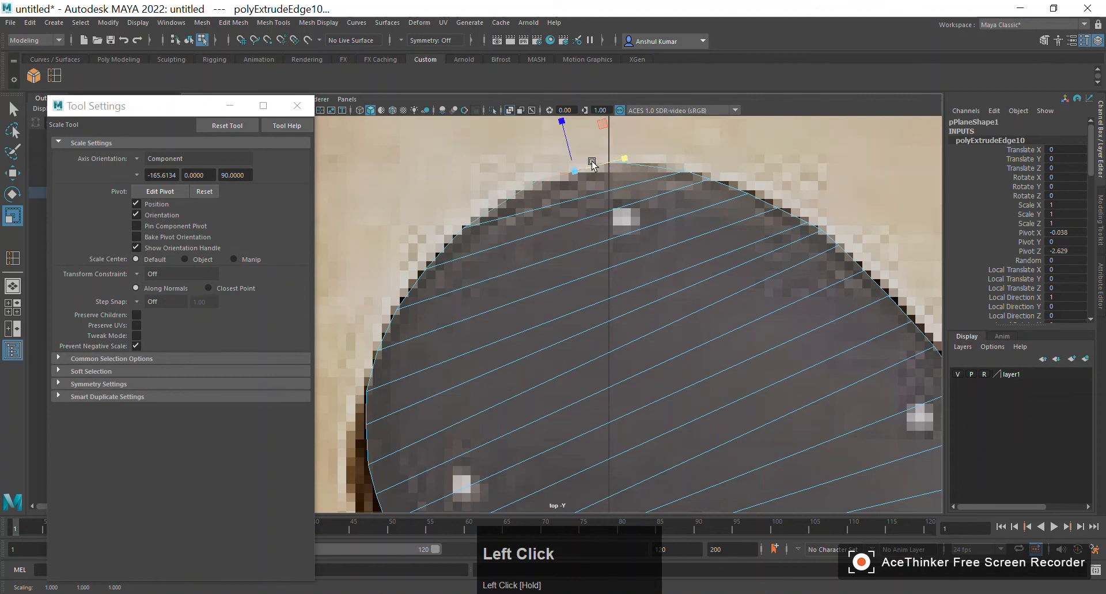
{"action": "left_click_drag", "start_coordinate": [593, 162], "coordinate": [591, 162]}
{"action": "key", "text": "w"}
{"action": "middle_click_drag", "start_coordinate": [509, 137], "coordinate": [511, 188], "text": "alt"}
{"action": "right_click_drag", "start_coordinate": [511, 188], "coordinate": [556, 203], "text": "alt"}
{"action": "left_click_drag", "start_coordinate": [578, 241], "coordinate": [578, 236], "text": "shift"}
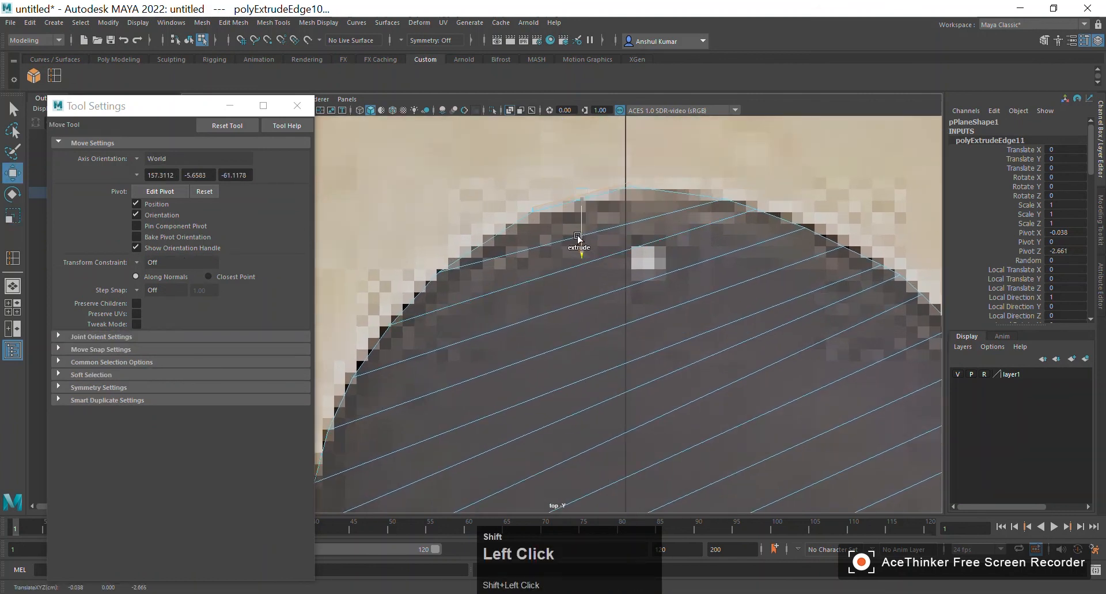
{"action": "key", "text": "r"}
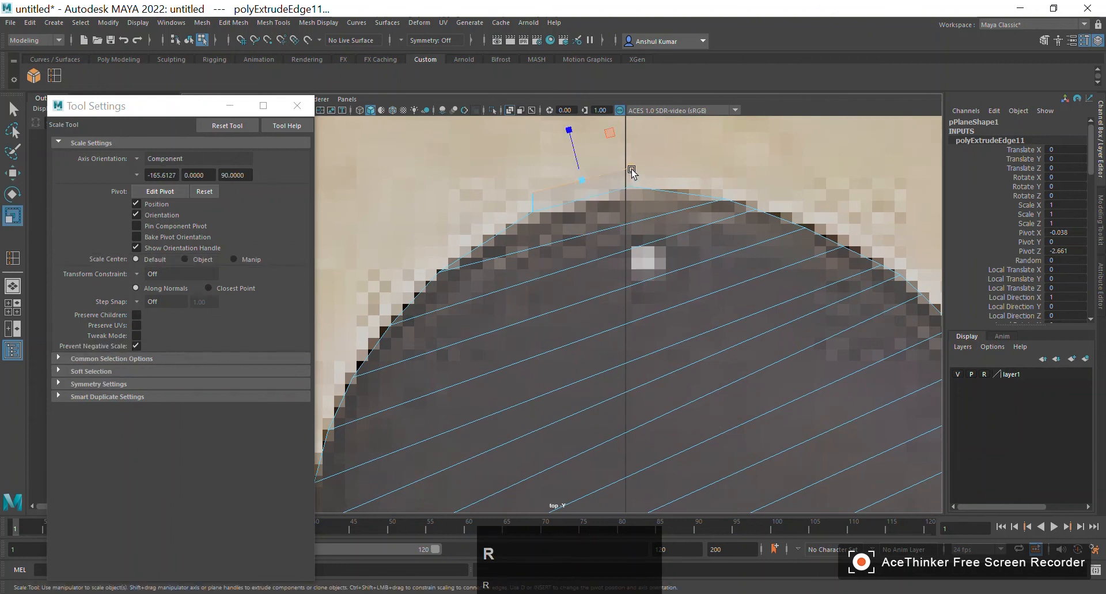
{"action": "left_click_drag", "start_coordinate": [633, 172], "coordinate": [622, 169]}
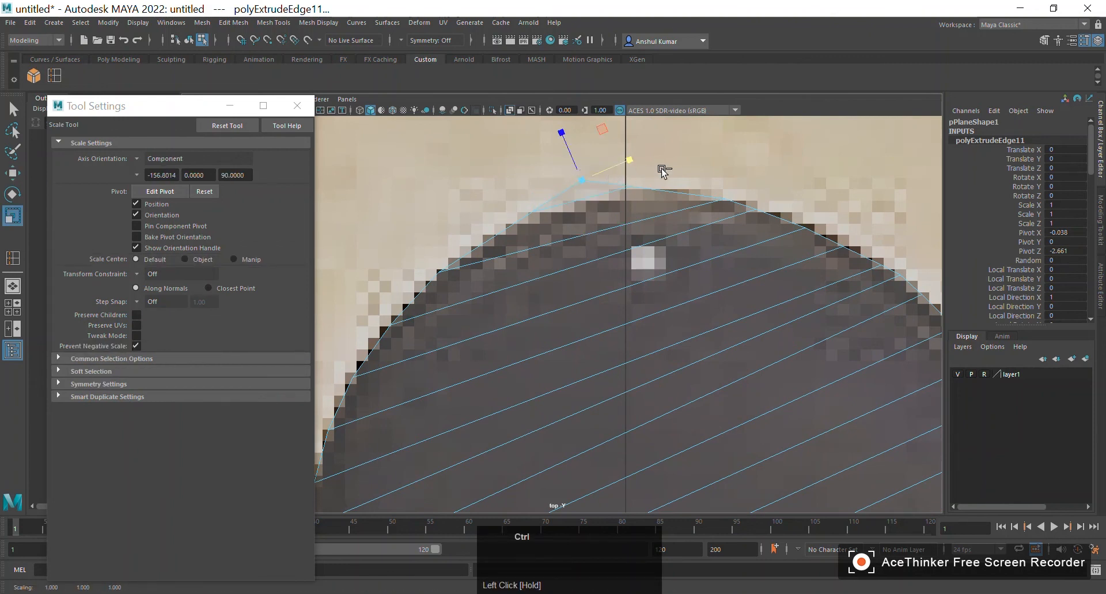
{"action": "key", "text": "ctrl+z"}
{"action": "key", "text": "ctrl+z"}
Move the topmost vertex of the last extruded edge slightly down onto the hook's outline
{"action": "scroll", "coordinate": [684, 164], "scroll_direction": "down", "scroll_amount": 5}
{"action": "middle_click_drag", "start_coordinate": [684, 163], "coordinate": [688, 212], "text": "alt"}
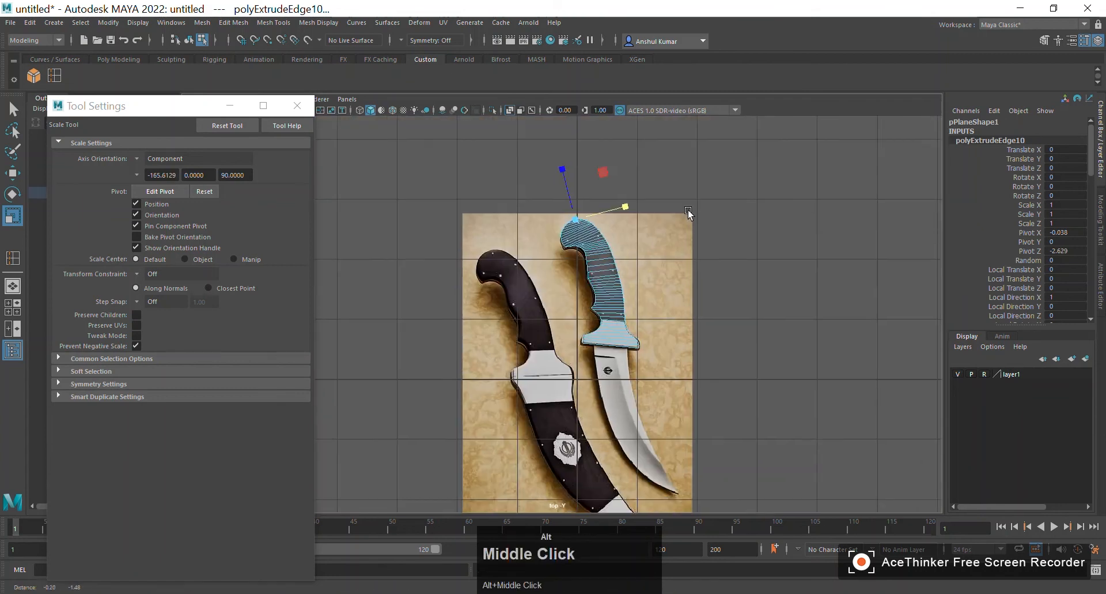
{"action": "right_click_drag", "start_coordinate": [689, 212], "coordinate": [709, 345], "text": "alt"}
{"action": "middle_click_drag", "start_coordinate": [709, 346], "coordinate": [462, 242], "text": "alt"}
{"action": "right_click_drag", "start_coordinate": [462, 242], "coordinate": [742, 448], "text": "alt"}
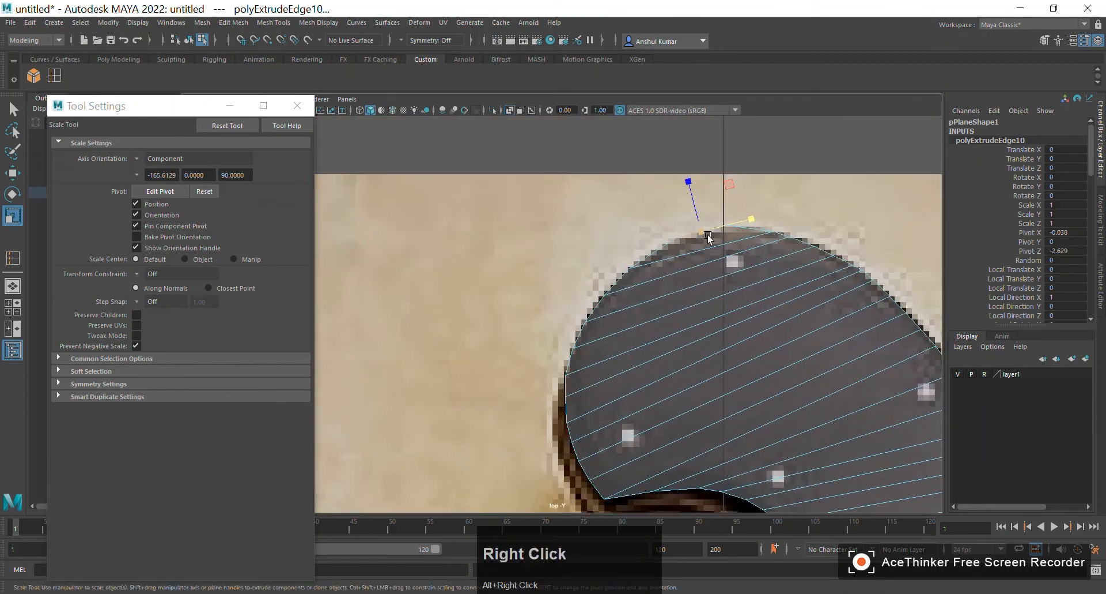
{"action": "right_click_drag", "start_coordinate": [716, 229], "coordinate": [669, 228]}
{"action": "middle_click_drag", "start_coordinate": [699, 212], "coordinate": [590, 235], "text": "alt"}
{"action": "right_click_drag", "start_coordinate": [590, 235], "coordinate": [649, 213], "text": "alt"}
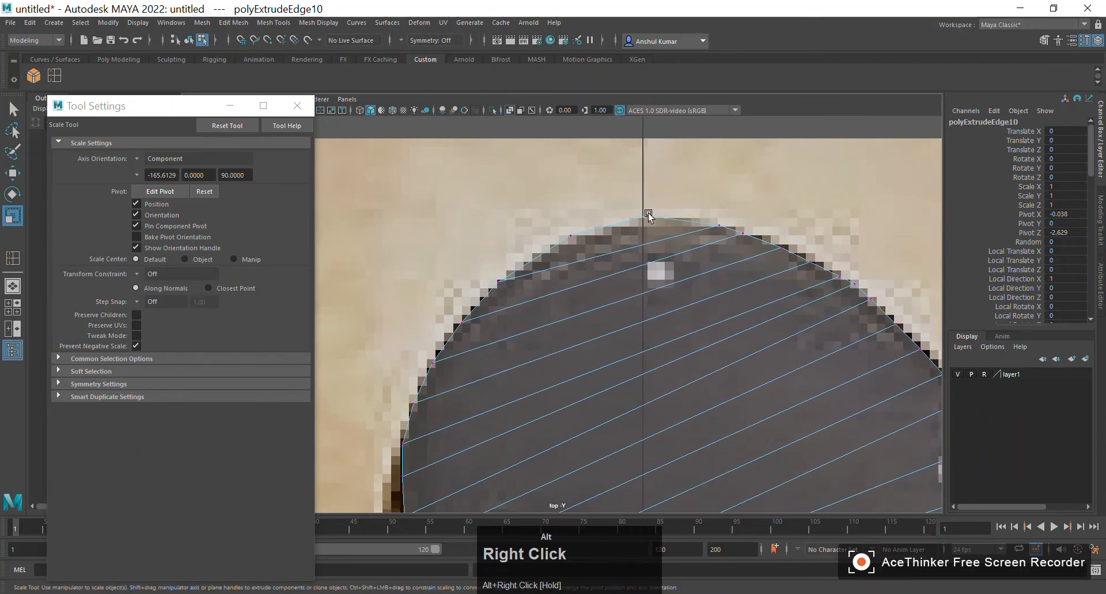
{"action": "left_click", "coordinate": [648, 215]}
{"action": "key", "text": "w"}
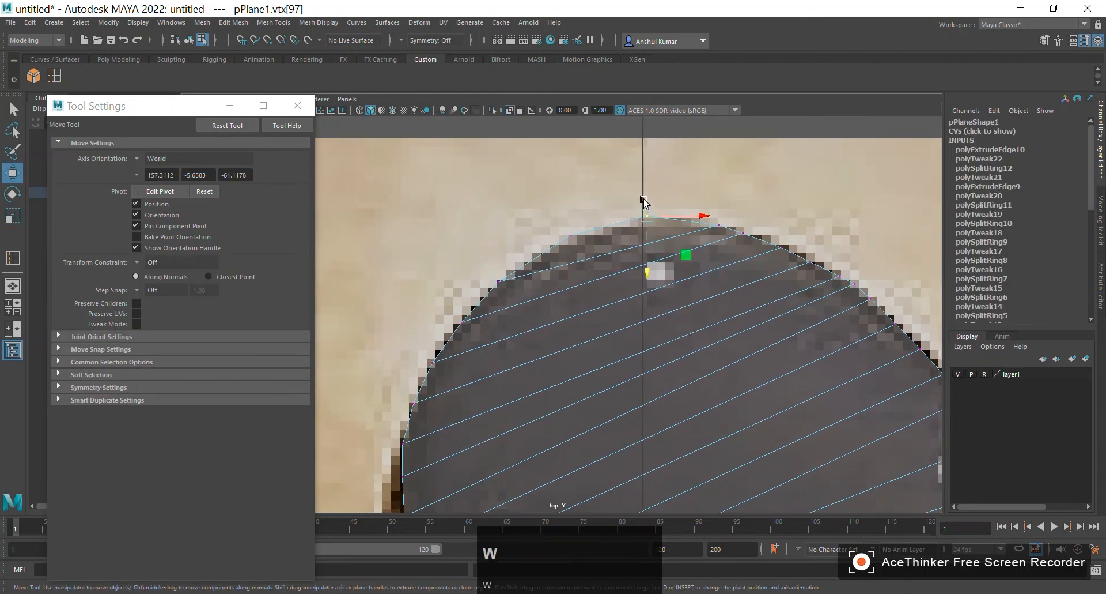
{"action": "left_click_drag", "start_coordinate": [649, 244], "coordinate": [646, 248]}
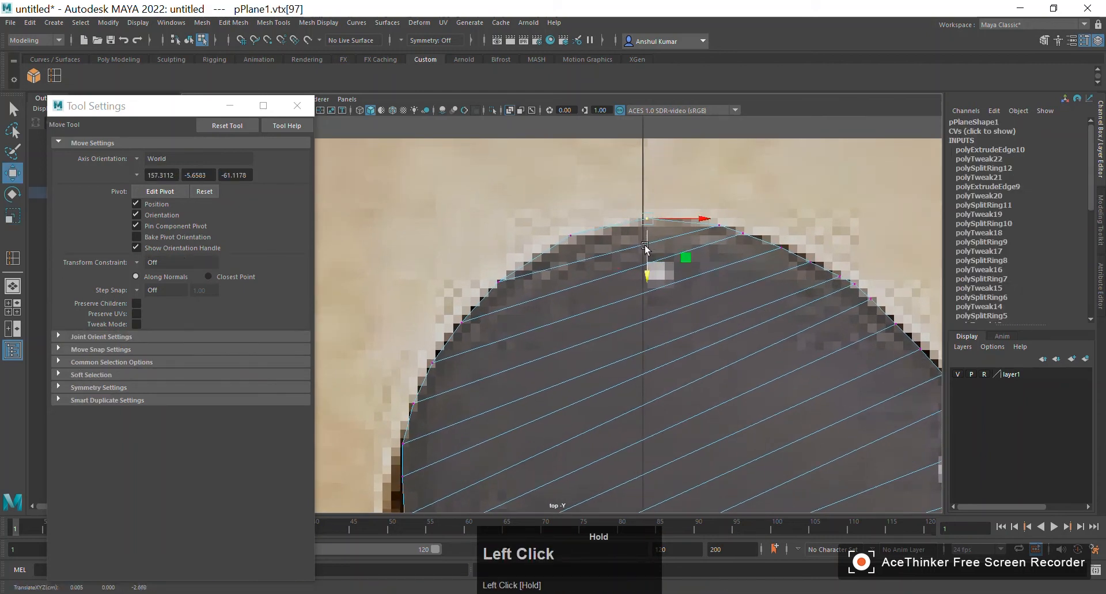
{"action": "left_click", "coordinate": [574, 257]}
{"action": "left_click", "coordinate": [648, 245]}
Return the handle mesh to object selection mode
{"action": "scroll", "coordinate": [714, 287], "scroll_direction": "down", "scroll_amount": 10}
{"action": "middle_click_drag", "start_coordinate": [734, 275], "coordinate": [738, 86], "text": "alt"}
{"action": "right_click_drag", "start_coordinate": [710, 184], "coordinate": [798, 210], "text": "alt"}
{"action": "middle_click_drag", "start_coordinate": [798, 211], "coordinate": [776, 247], "text": "alt"}
{"action": "right_click", "coordinate": [776, 248]}
{"action": "right_click_drag", "start_coordinate": [776, 248], "coordinate": [813, 223]}
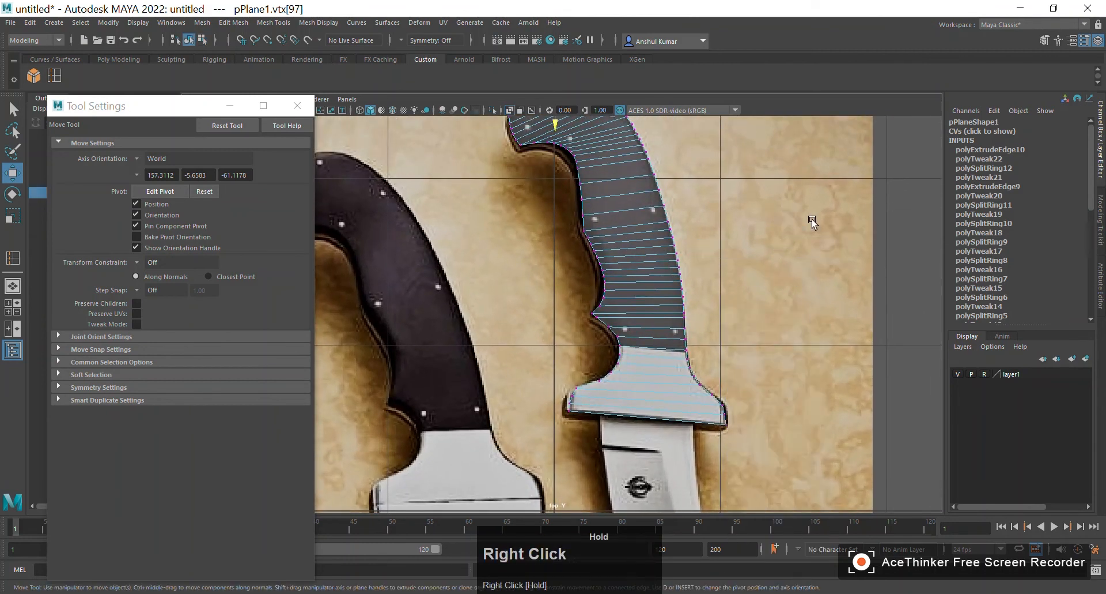
Switch to the perspective view and close the Tool Settings window
{"action": "scroll", "coordinate": [764, 260], "scroll_direction": "down", "scroll_amount": 9}
{"action": "key", "text": "space"}
{"action": "left_click_drag", "start_coordinate": [763, 258], "coordinate": [761, 223]}
{"action": "left_click_drag", "start_coordinate": [708, 282], "coordinate": [595, 211], "text": "alt"}
{"action": "left_click", "coordinate": [297, 105]}
{"action": "left_click_drag", "start_coordinate": [363, 131], "coordinate": [309, 126], "text": "alt"}
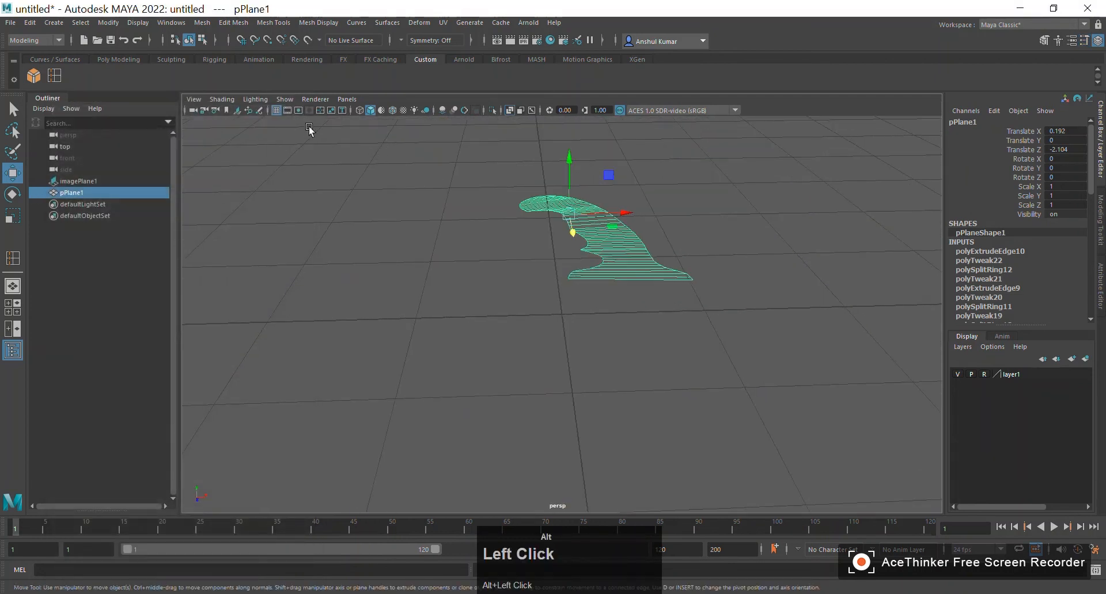
Adjust the viewport shading and examine the deselected handle mesh and the image plane from several angles
{"action": "left_click", "coordinate": [222, 98]}
{"action": "left_click", "coordinate": [226, 214]}
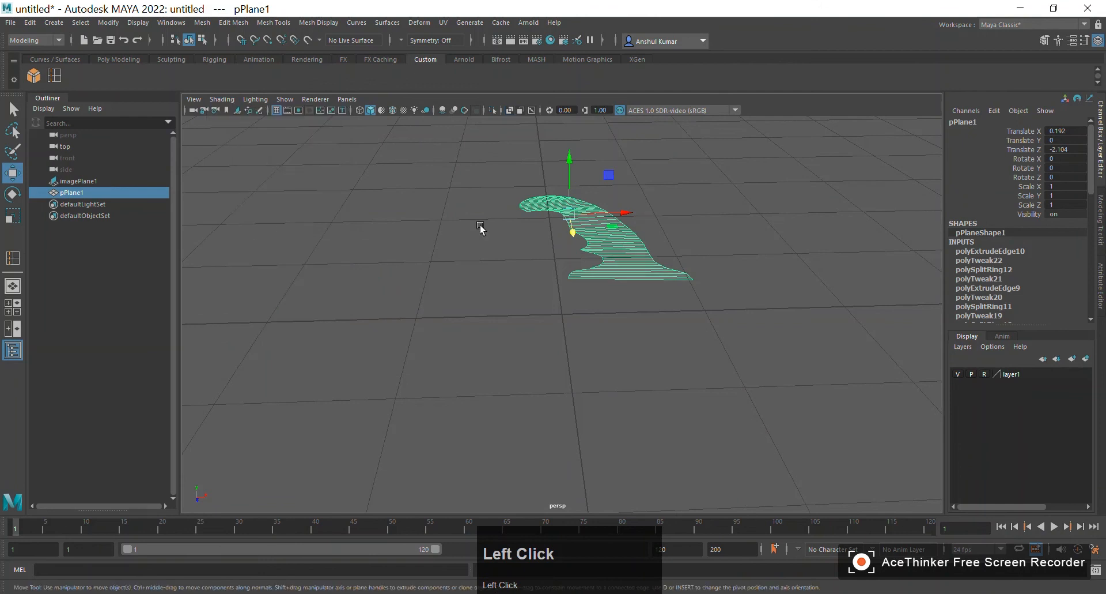
{"action": "left_click", "coordinate": [672, 185]}
{"action": "mouse_move", "coordinate": [671, 185]}
{"action": "left_mouse_down", "text": "alt"}
{"action": "mouse_move", "coordinate": [679, 268]}
{"action": "mouse_move", "coordinate": [666, 230]}
{"action": "left_mouse_up", "text": "alt"}
{"action": "right_click_drag", "start_coordinate": [667, 230], "coordinate": [558, 279], "text": "alt"}
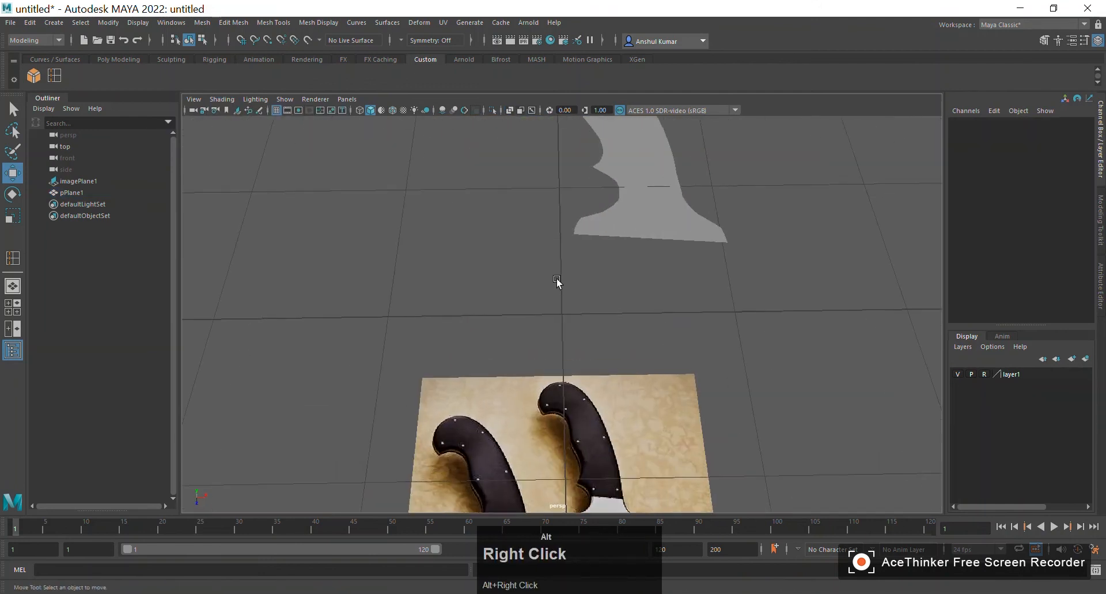
{"action": "left_click_drag", "start_coordinate": [559, 278], "coordinate": [632, 294], "text": "alt"}
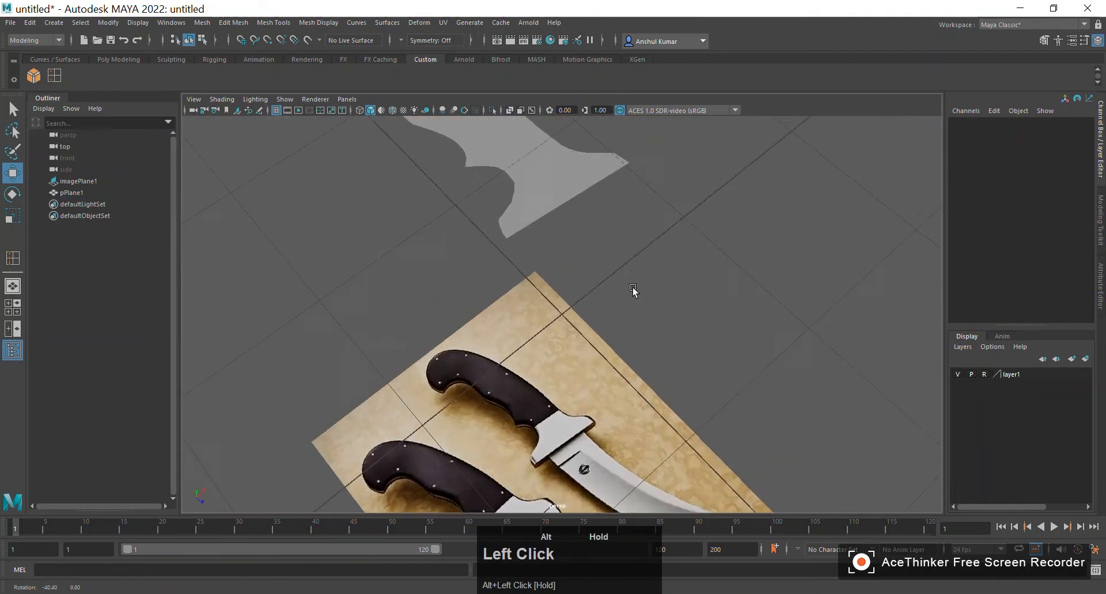
{"action": "middle_click_drag", "start_coordinate": [633, 294], "coordinate": [690, 321], "text": "alt"}
{"action": "left_click_drag", "start_coordinate": [689, 321], "coordinate": [456, 301], "text": "alt"}
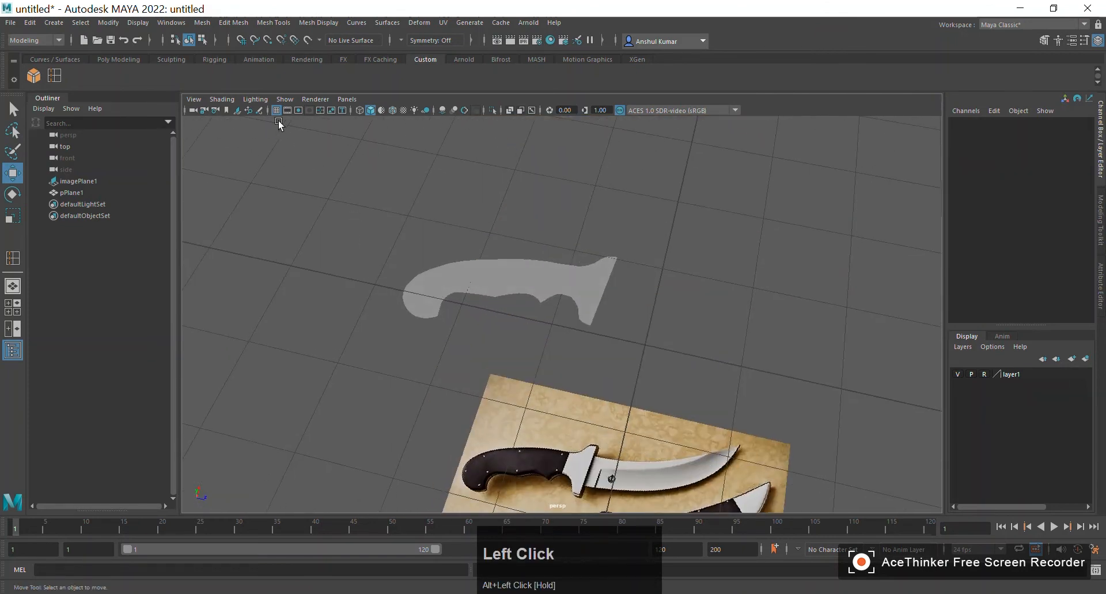
Hide the viewport grid and select the handle mesh, viewing it from a low side angle
{"action": "left_click_drag", "start_coordinate": [279, 124], "coordinate": [458, 263], "text": "alt"}
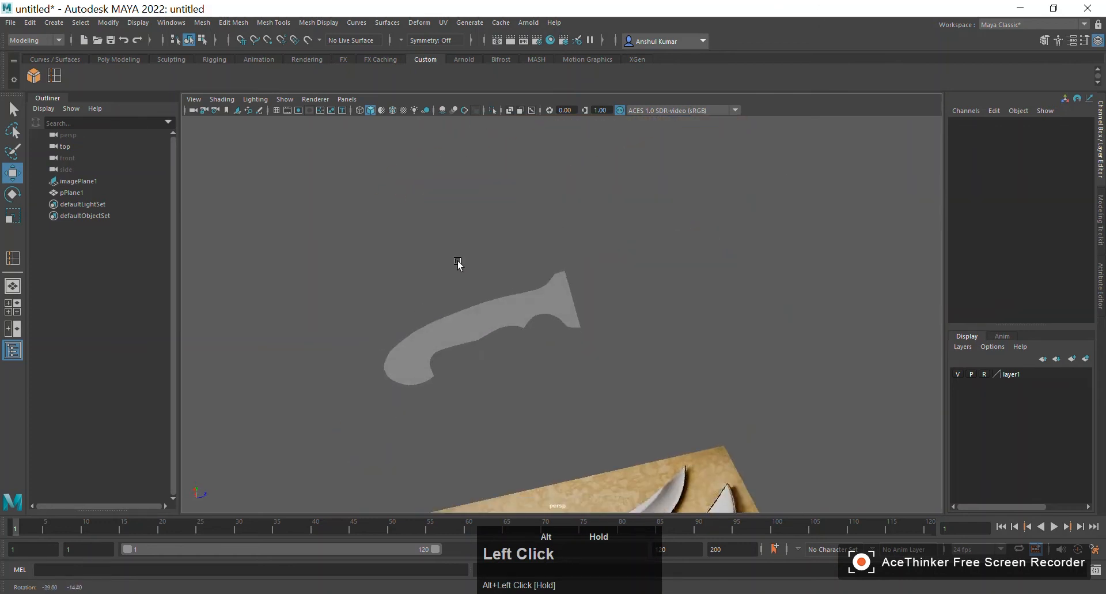
{"action": "left_click", "coordinate": [504, 306]}
{"action": "left_click_drag", "start_coordinate": [504, 306], "coordinate": [531, 351], "text": "alt"}
{"action": "right_click_drag", "start_coordinate": [530, 351], "coordinate": [523, 334], "text": "alt"}
{"action": "left_click_drag", "start_coordinate": [524, 333], "coordinate": [577, 277], "text": "alt"}
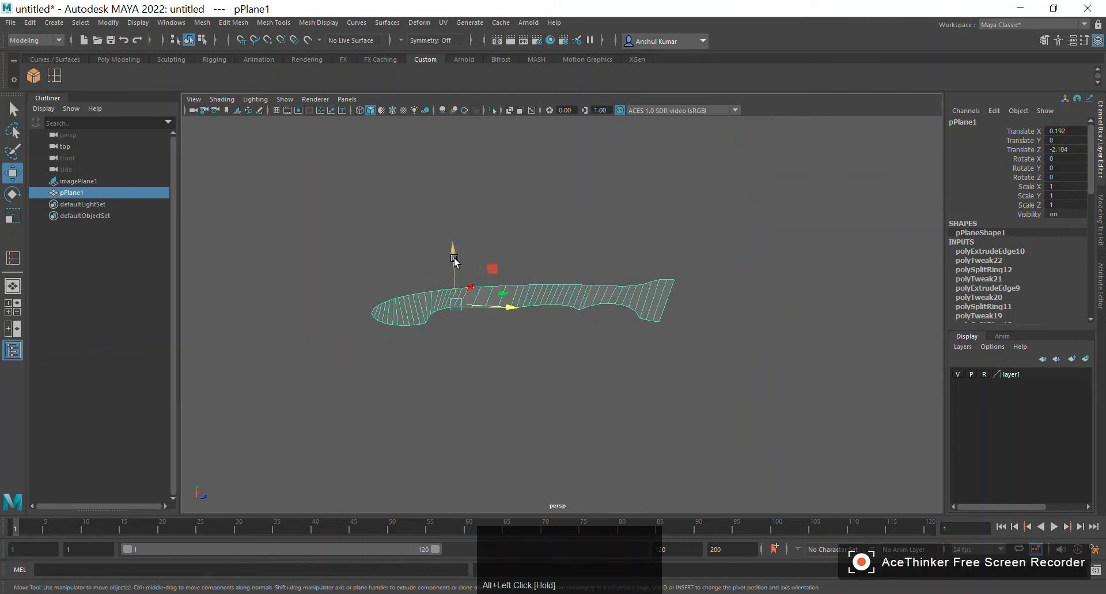
{"action": "mouse_move", "coordinate": [453, 260]}
{"action": "left_mouse_down", "text": "shift"}
{"action": "mouse_move", "coordinate": [549, 284]}
{"action": "mouse_move", "coordinate": [578, 254]}
{"action": "left_mouse_up", "text": "shift"}
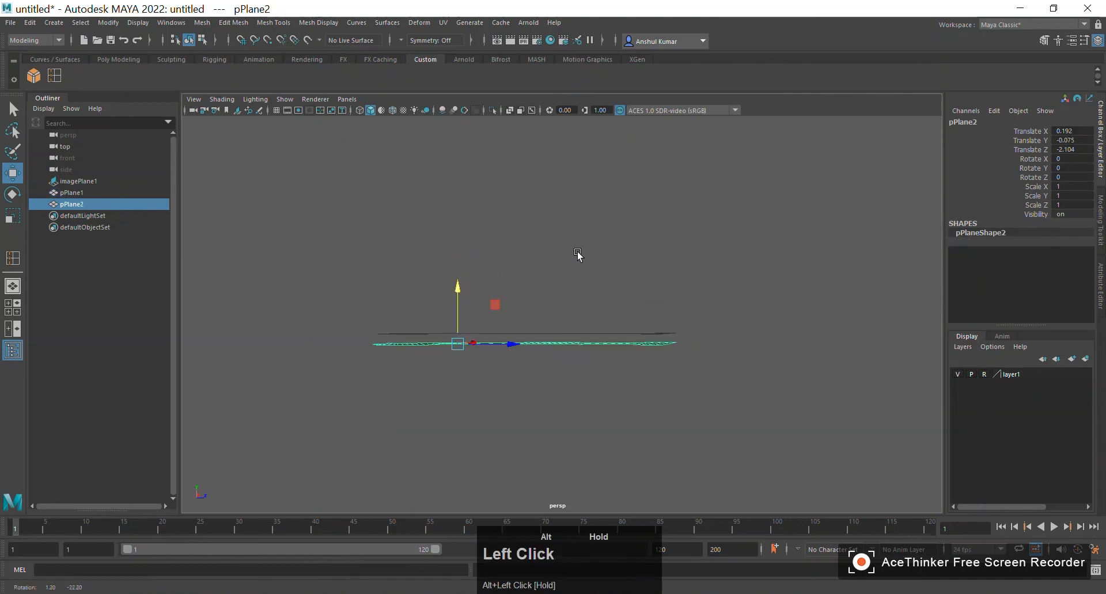
{"action": "right_click_drag", "start_coordinate": [578, 255], "coordinate": [549, 259], "text": "alt"}
{"action": "mouse_move", "coordinate": [548, 259]}
{"action": "left_mouse_down", "text": "alt"}
{"action": "mouse_move", "coordinate": [609, 316]}
{"action": "mouse_move", "coordinate": [600, 328]}
{"action": "mouse_move", "coordinate": [555, 264]}
{"action": "left_mouse_up", "text": "alt"}
{"action": "key", "text": "ctrl+z"}
Select all faces of the flat handle mesh and extrude them to give the handle thickness, then return to object mode
{"action": "right_click_drag", "start_coordinate": [552, 288], "coordinate": [553, 291]}
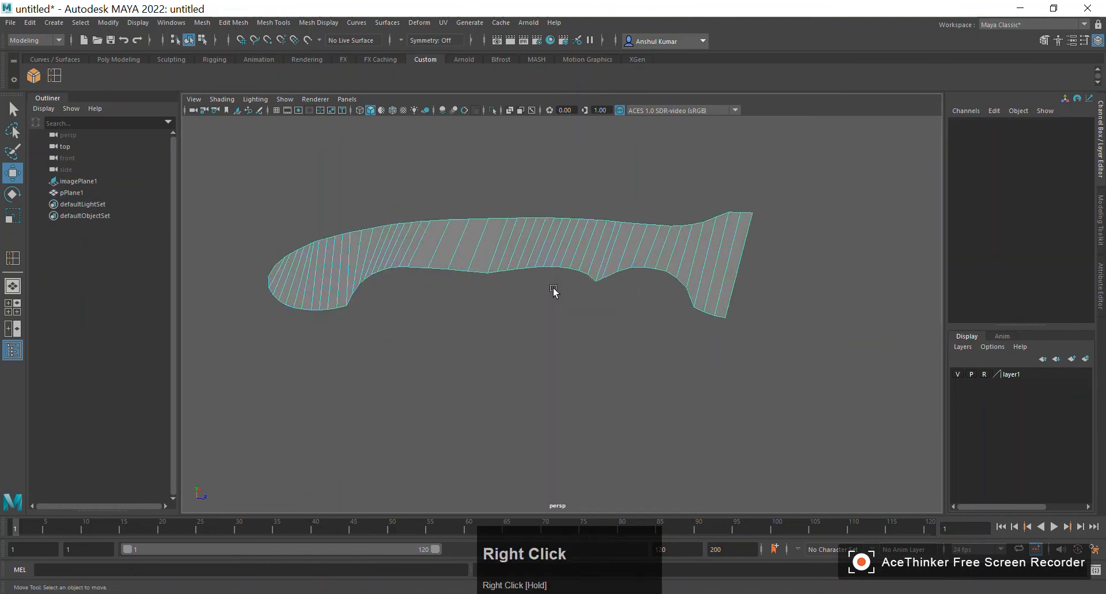
{"action": "left_click_drag", "start_coordinate": [237, 196], "coordinate": [501, 329]}
{"action": "right_click_drag", "start_coordinate": [502, 354], "coordinate": [528, 276]}
{"action": "left_click", "coordinate": [528, 275]}
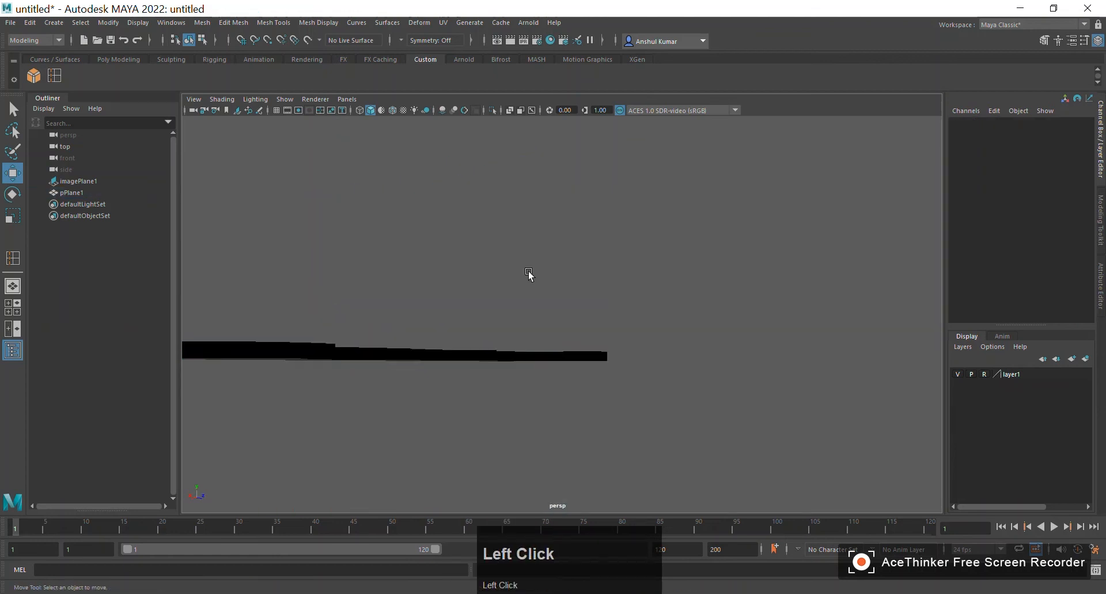
Examine the extruded handle mesh from above, from below and from the side
{"action": "left_click_drag", "start_coordinate": [528, 276], "coordinate": [682, 274], "text": "alt"}
{"action": "left_click", "coordinate": [682, 274]}
{"action": "left_click_drag", "start_coordinate": [798, 325], "coordinate": [591, 450], "text": "alt"}
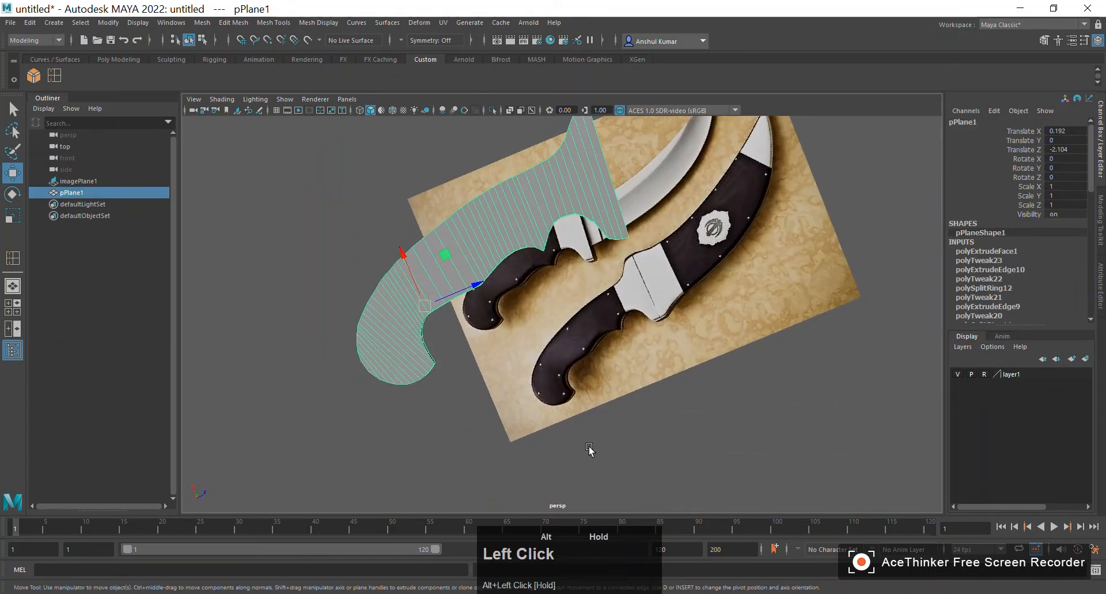
{"action": "left_click", "coordinate": [454, 174]}
{"action": "left_click_drag", "start_coordinate": [453, 175], "coordinate": [568, 205], "text": "alt"}
{"action": "middle_click_drag", "start_coordinate": [439, 447], "coordinate": [488, 327], "text": "alt"}
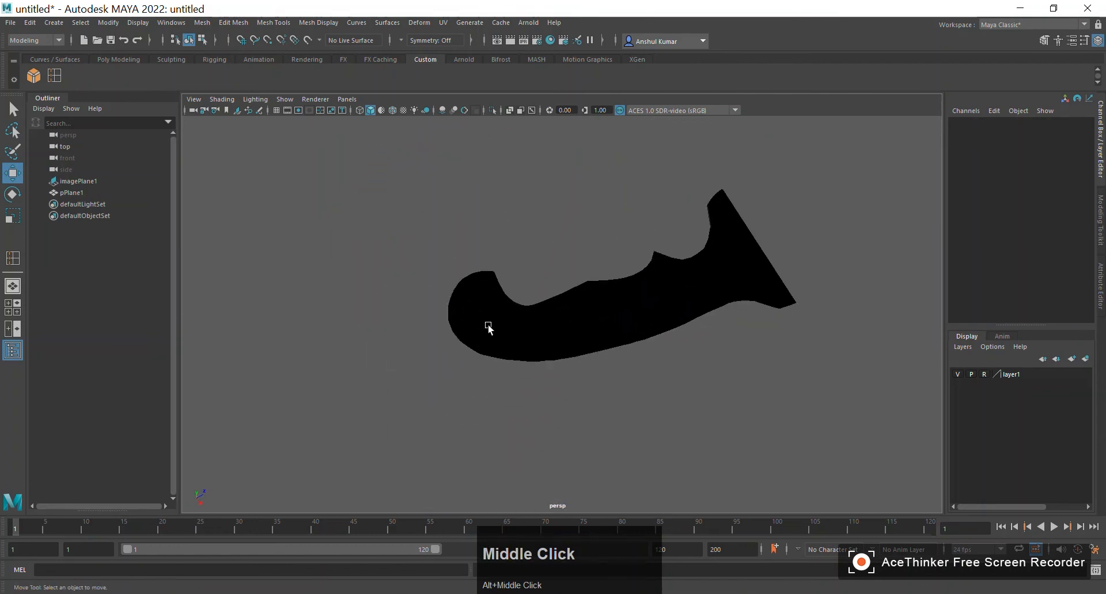
{"action": "left_click", "coordinate": [488, 327]}
{"action": "left_click_drag", "start_coordinate": [489, 327], "coordinate": [454, 292], "text": "alt"}
{"action": "right_click_drag", "start_coordinate": [455, 292], "coordinate": [568, 370], "text": "alt"}
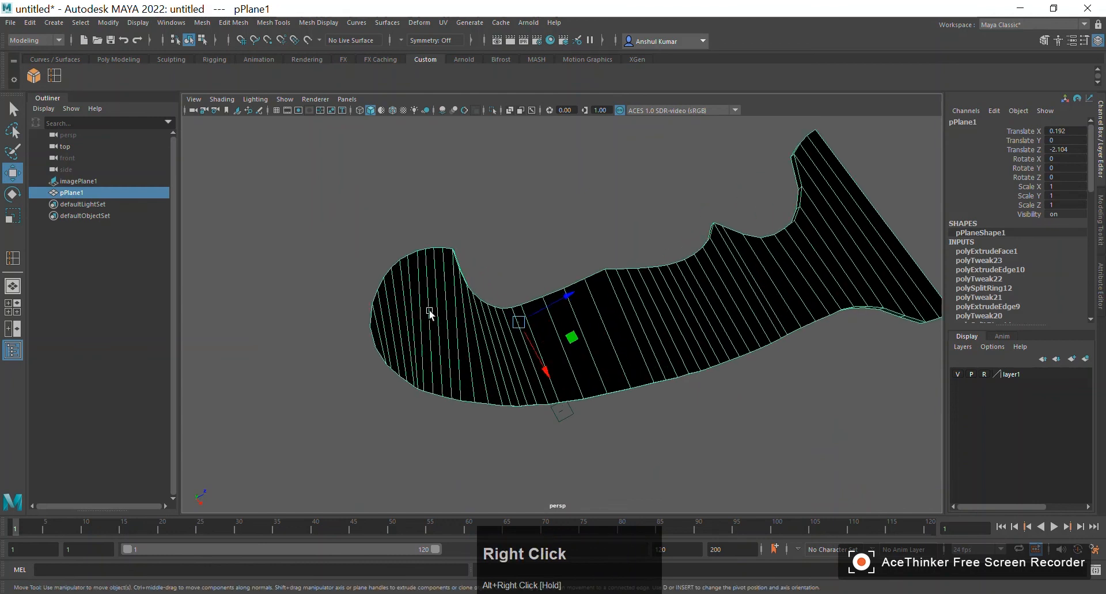
{"action": "left_click_drag", "start_coordinate": [453, 372], "coordinate": [460, 368], "text": "alt"}
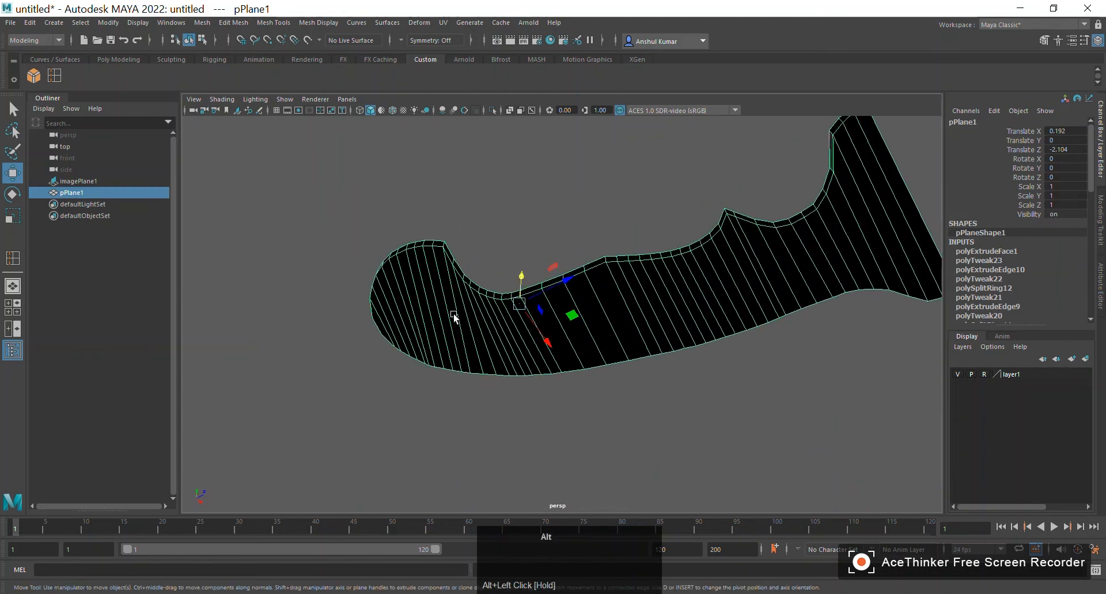
{"action": "left_click_drag", "start_coordinate": [454, 316], "coordinate": [479, 249], "text": "alt"}
Switch the handle to face mode and add the side faces along its outer curve, up to the guard end, to the selection
{"action": "right_click", "coordinate": [475, 247]}
{"action": "right_click_drag", "start_coordinate": [479, 264], "coordinate": [475, 277]}
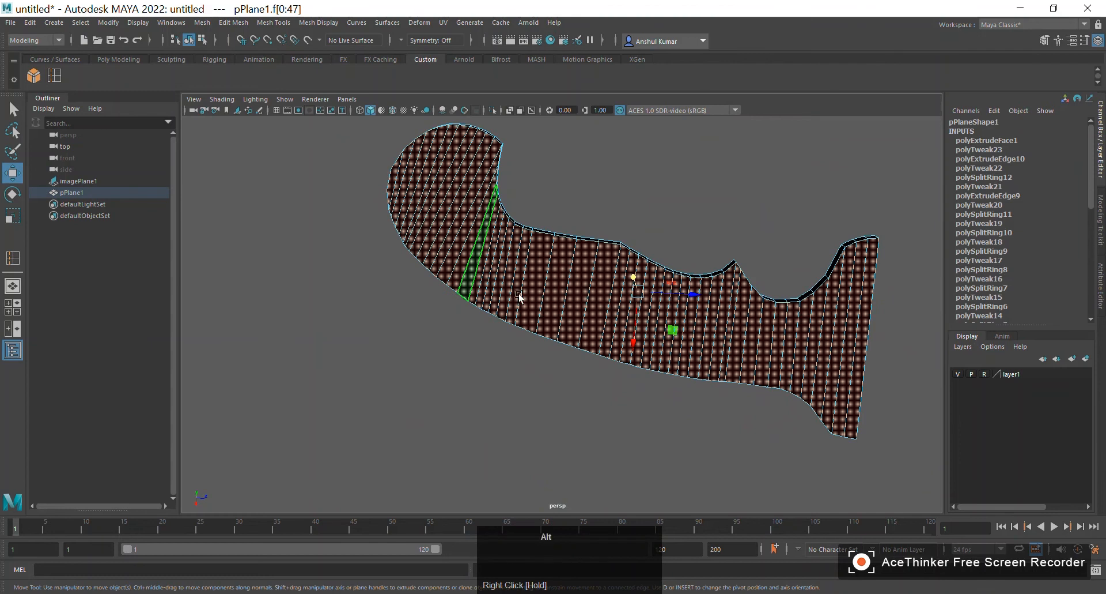
{"action": "left_click_drag", "start_coordinate": [517, 299], "coordinate": [375, 212], "text": "alt"}
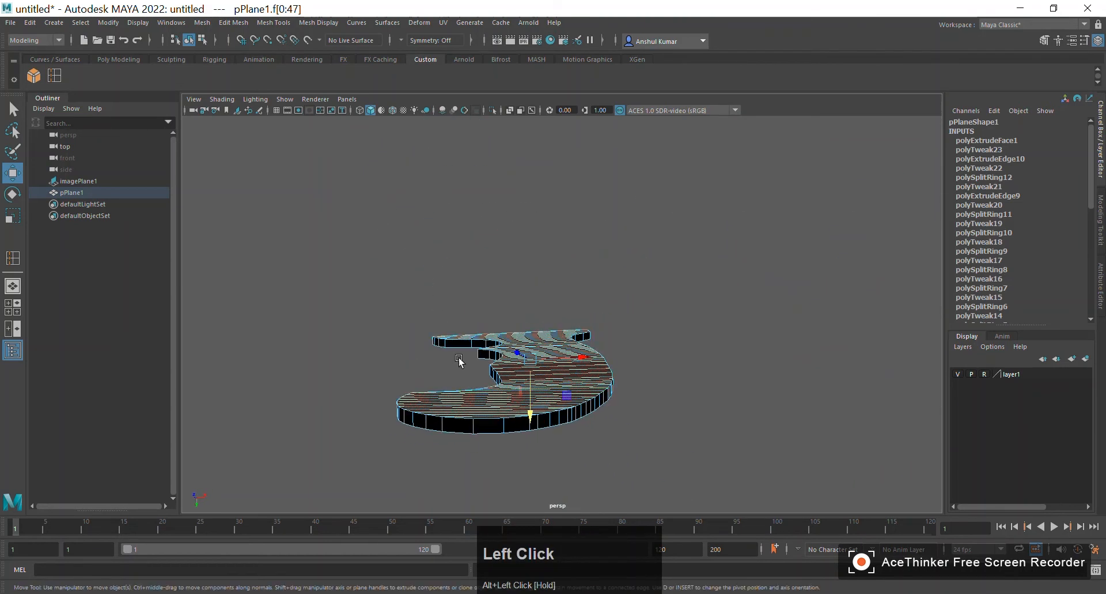
{"action": "left_click", "coordinate": [458, 431], "text": "shift"}
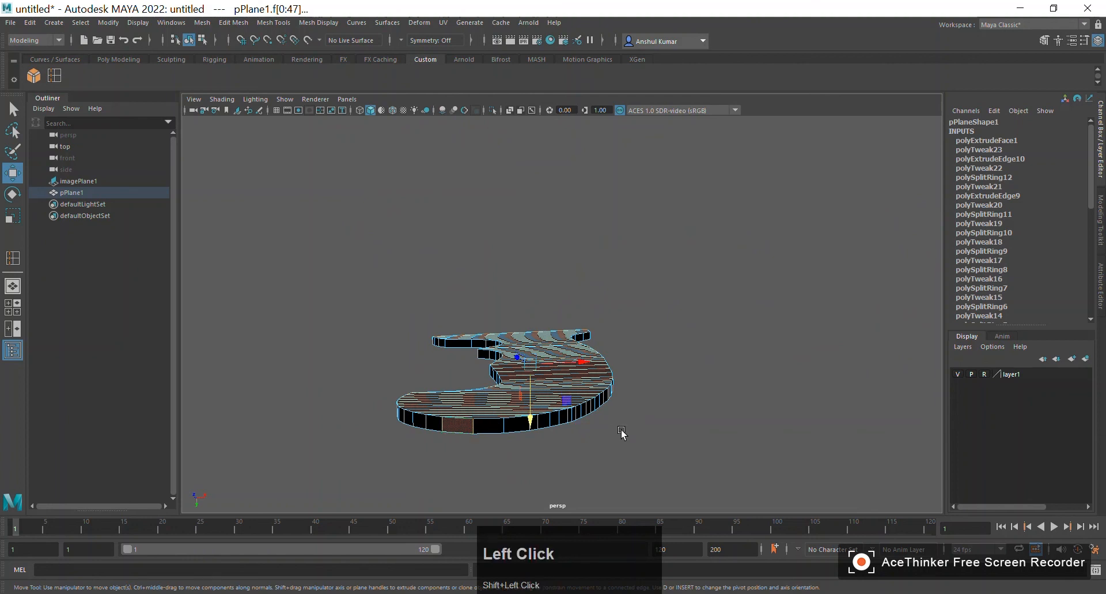
{"action": "left_click_drag", "start_coordinate": [623, 435], "coordinate": [557, 407], "text": "alt"}
{"action": "left_click", "coordinate": [523, 383], "text": "shift"}
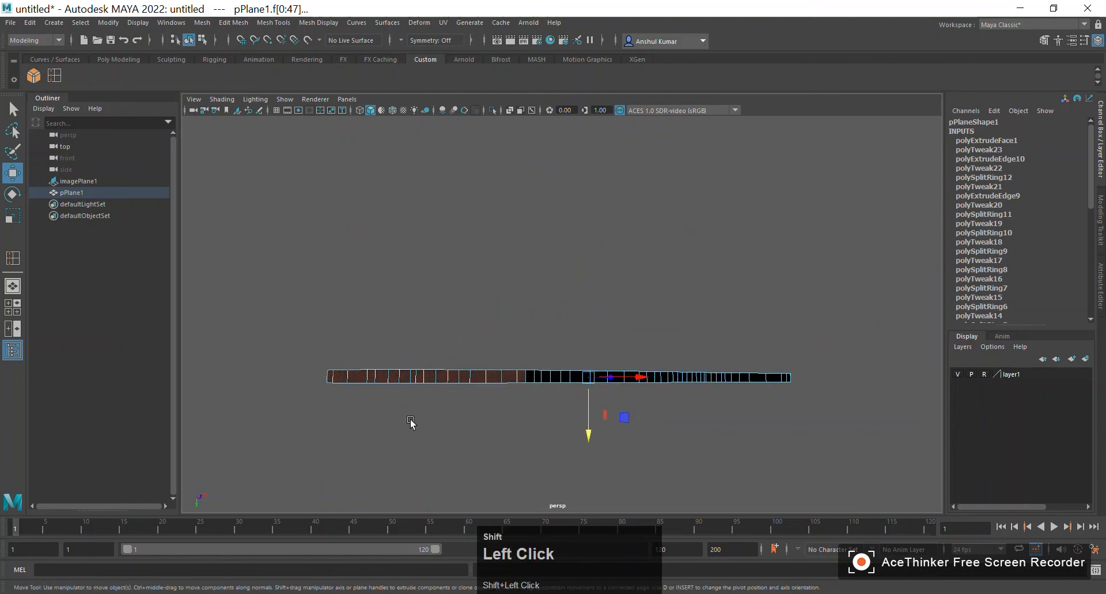
{"action": "left_click_drag", "start_coordinate": [411, 419], "coordinate": [401, 422], "text": "alt"}
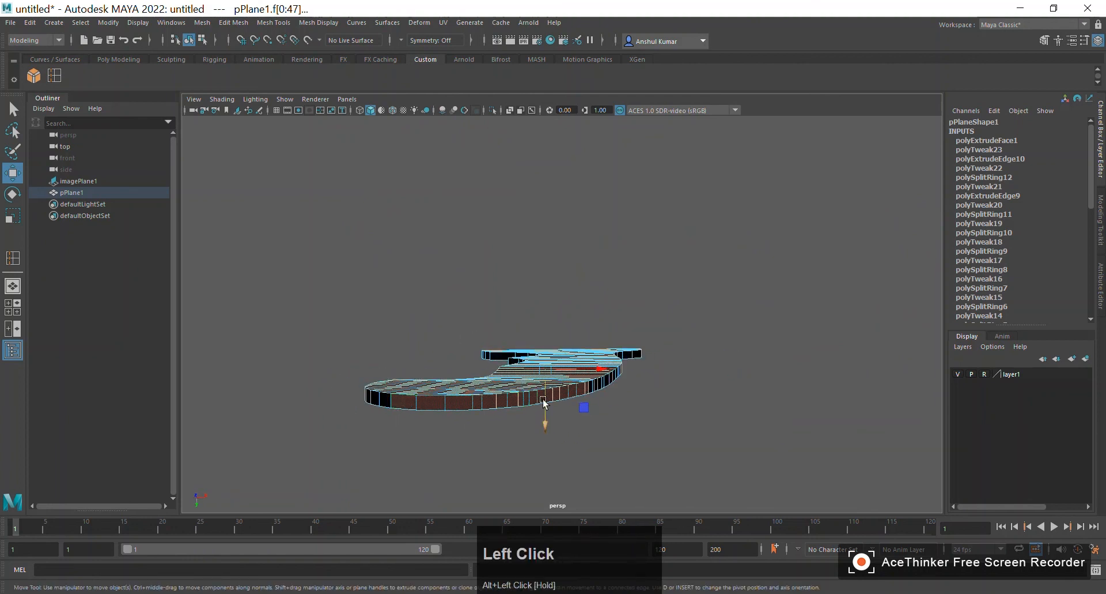
{"action": "left_click_drag", "start_coordinate": [595, 393], "coordinate": [771, 433], "text": "alt"}
{"action": "left_click", "coordinate": [712, 392], "text": "shift"}
{"action": "middle_click_drag", "start_coordinate": [770, 433], "coordinate": [653, 392], "text": "alt"}
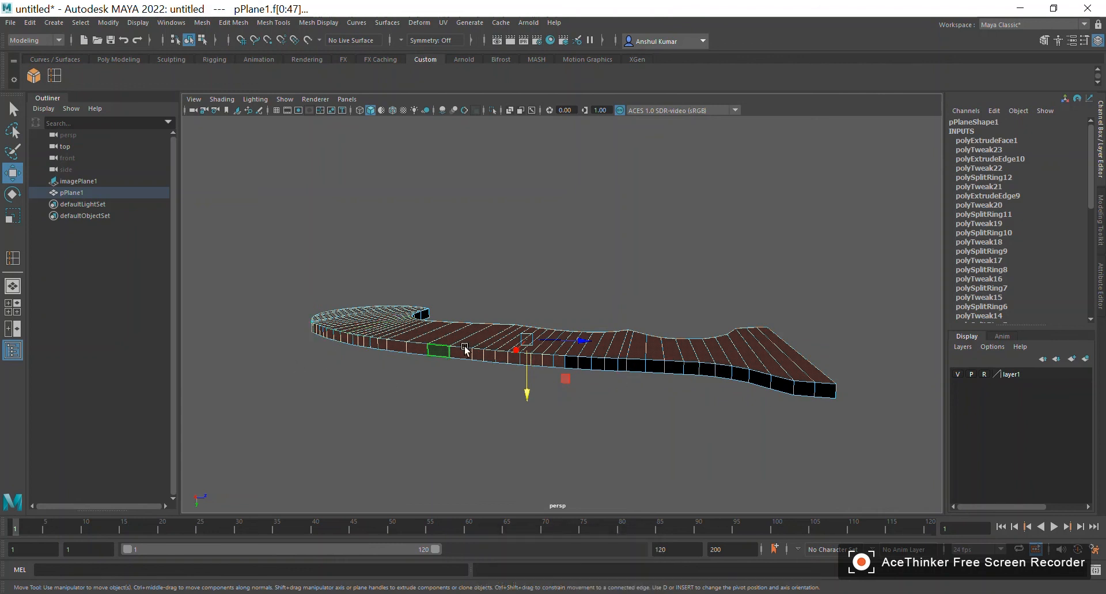
{"action": "middle_click_drag", "start_coordinate": [566, 377], "coordinate": [486, 376], "text": "alt"}
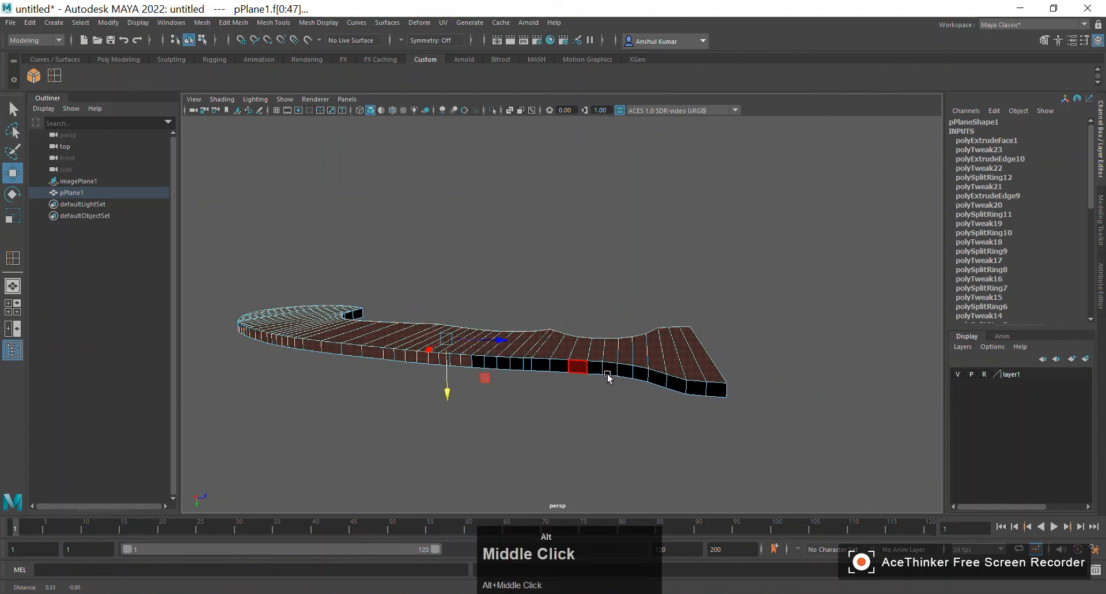
{"action": "left_click", "coordinate": [717, 394], "text": "shift"}
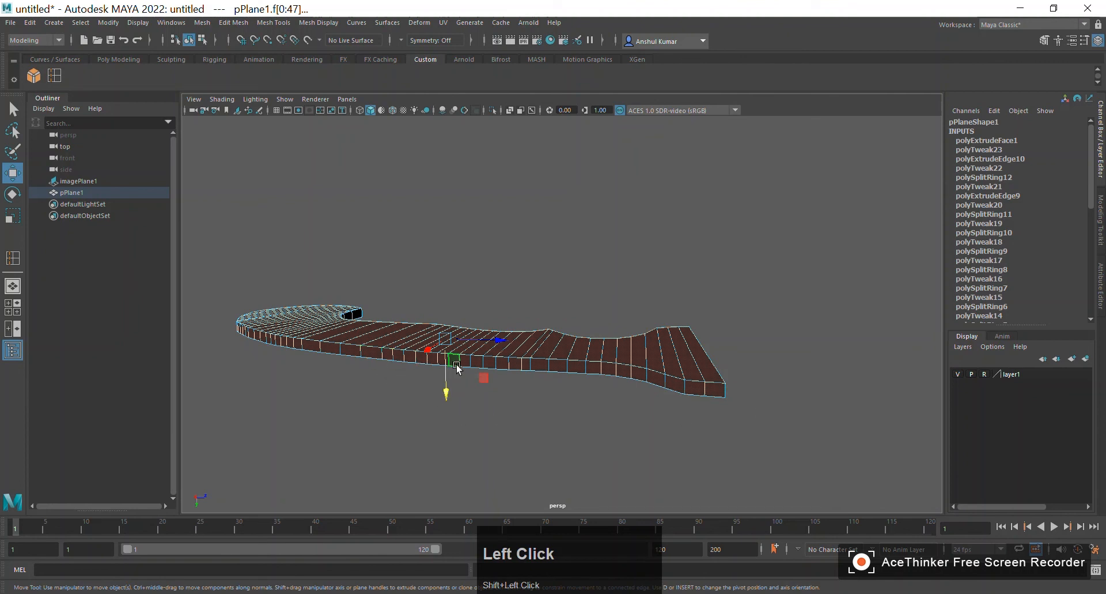
Add the guard's end faces and the side faces along the finger grip and pommel to the selection
{"action": "left_click_drag", "start_coordinate": [608, 376], "coordinate": [515, 396], "text": "alt"}
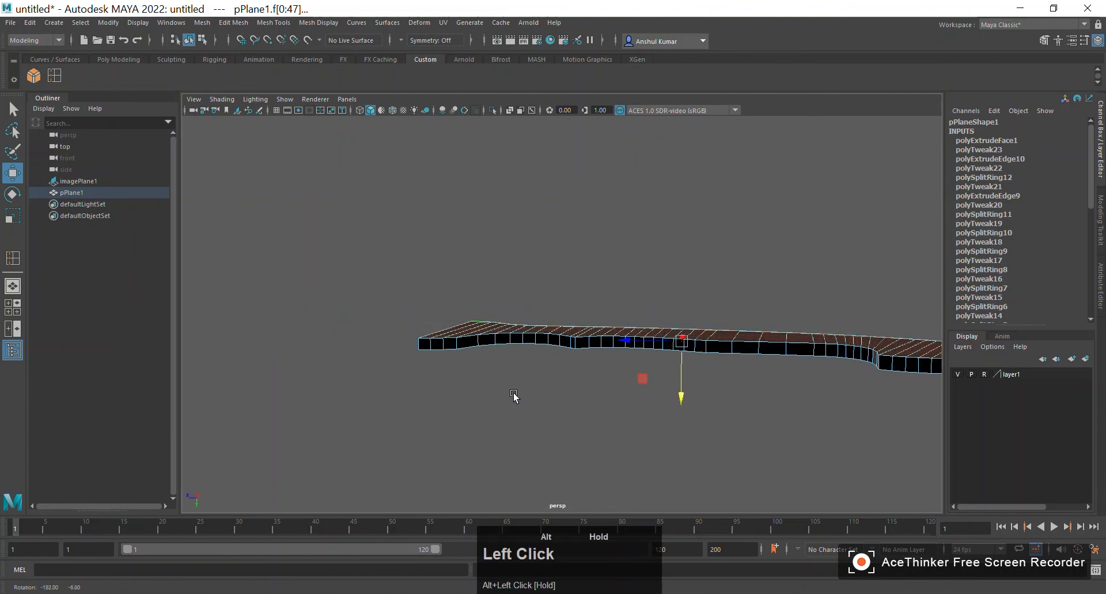
{"action": "double_click", "coordinate": [764, 351], "text": "shift"}
{"action": "left_click_drag", "start_coordinate": [427, 425], "coordinate": [563, 415], "text": "alt"}
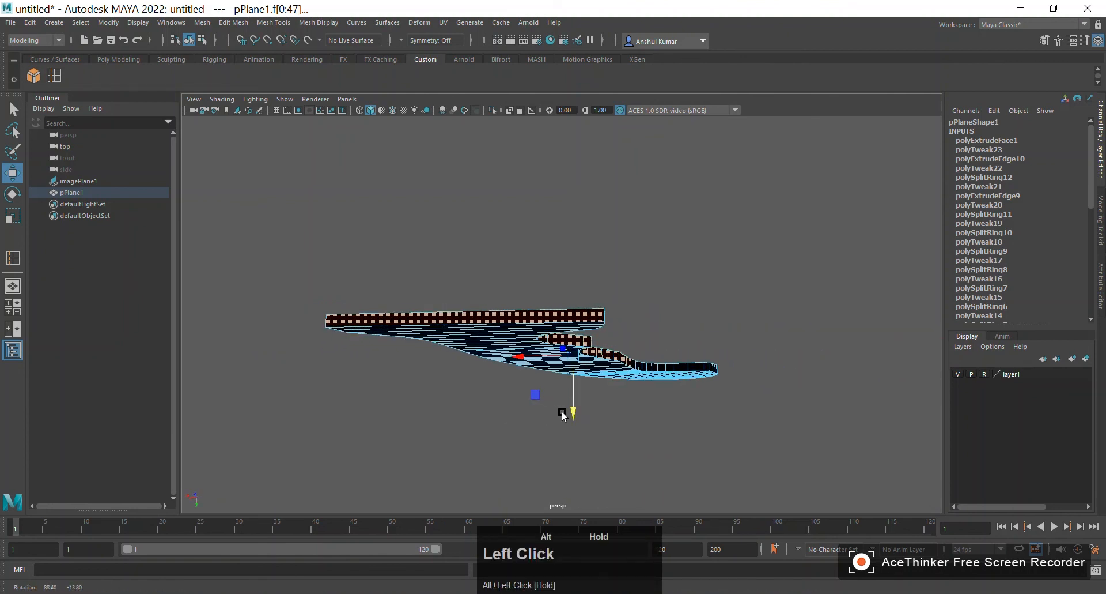
{"action": "left_click_drag", "start_coordinate": [498, 344], "coordinate": [677, 397], "text": "alt"}
{"action": "middle_click_drag", "start_coordinate": [677, 398], "coordinate": [381, 363], "text": "alt"}
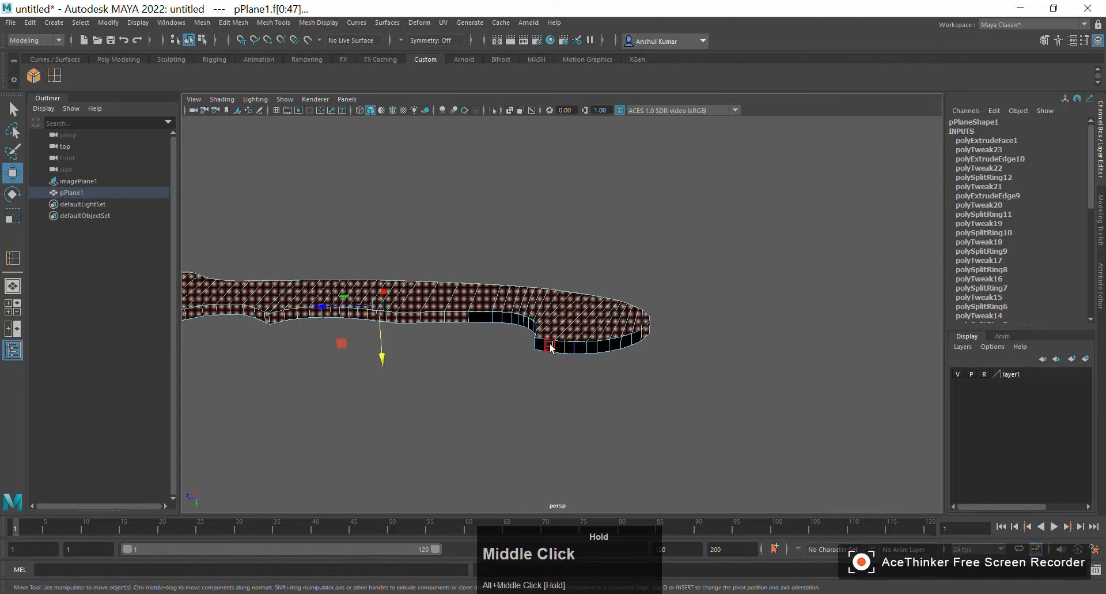
{"action": "double_click", "coordinate": [635, 340], "text": "shift"}
Reverse the normals of the selected handle faces and clear the selection
{"action": "left_click_drag", "start_coordinate": [635, 341], "coordinate": [400, 247], "text": "alt"}
{"action": "left_click", "coordinate": [314, 23]}
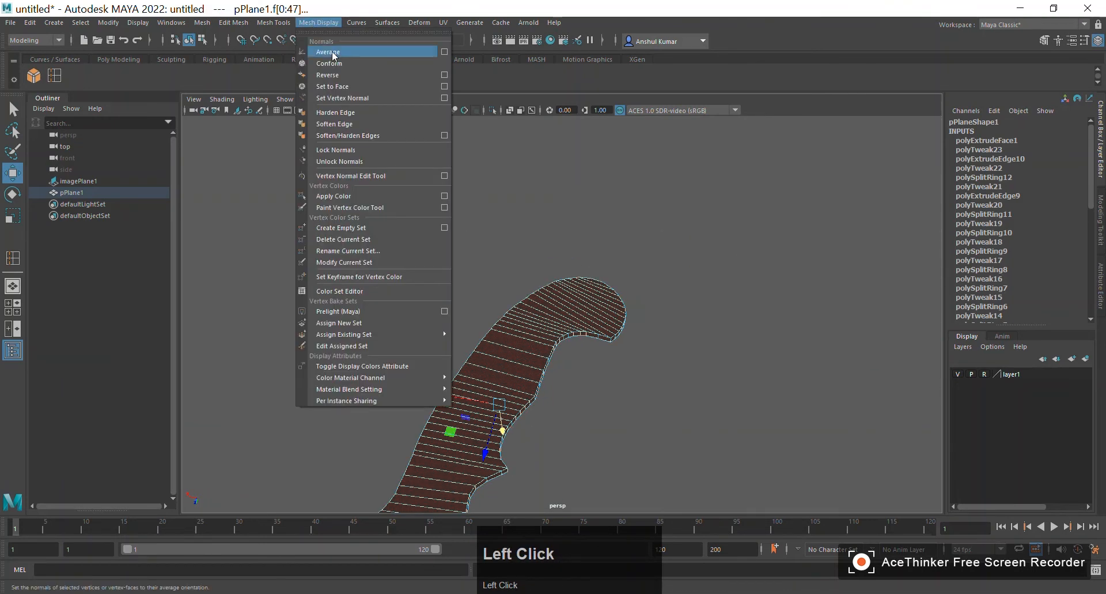
{"action": "left_click", "coordinate": [341, 76]}
{"action": "left_click", "coordinate": [437, 195]}
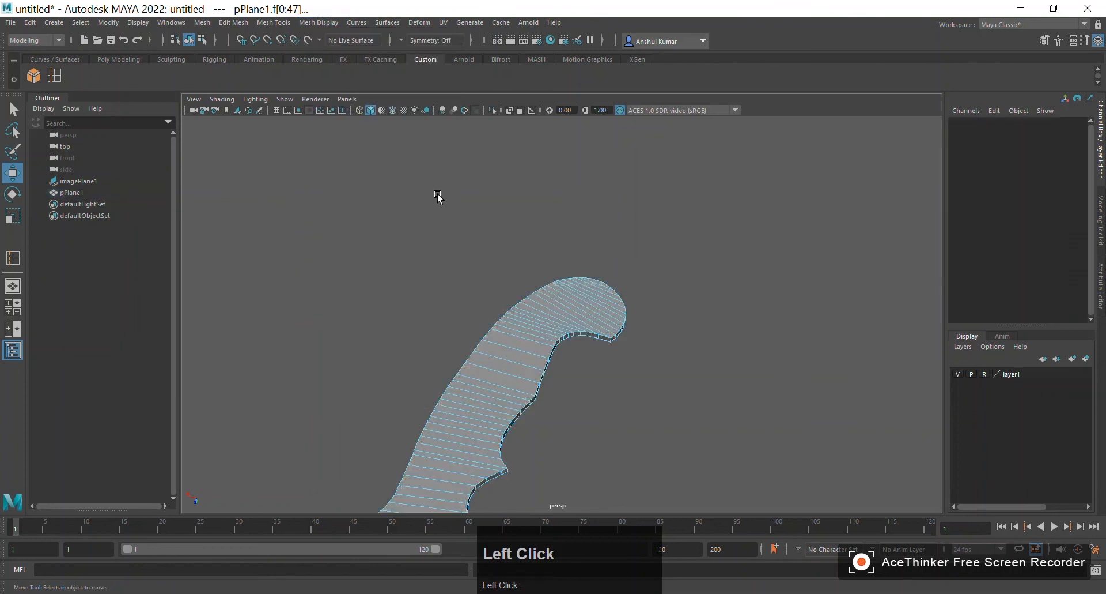
Examine the shading of the handle's top surface and side walls from several angles
{"action": "scroll", "coordinate": [512, 352], "scroll_direction": "down", "scroll_amount": 3}
{"action": "scroll", "coordinate": [518, 317], "scroll_direction": "down", "scroll_amount": 8}
{"action": "left_click_drag", "start_coordinate": [518, 321], "coordinate": [512, 269], "text": "alt"}
{"action": "right_click_drag", "start_coordinate": [512, 269], "coordinate": [582, 300], "text": "alt"}
{"action": "left_click_drag", "start_coordinate": [582, 300], "coordinate": [576, 227], "text": "alt"}
{"action": "right_click_drag", "start_coordinate": [476, 236], "coordinate": [644, 220], "text": "alt"}
{"action": "left_click", "coordinate": [644, 220]}
{"action": "left_click_drag", "start_coordinate": [644, 222], "coordinate": [522, 234], "text": "alt"}
{"action": "right_click_drag", "start_coordinate": [522, 233], "coordinate": [586, 310], "text": "alt"}
{"action": "left_click_drag", "start_coordinate": [586, 310], "coordinate": [578, 331], "text": "alt"}
{"action": "left_click", "coordinate": [660, 304]}
{"action": "left_click", "coordinate": [451, 288]}
{"action": "right_click_drag", "start_coordinate": [451, 288], "coordinate": [614, 408], "text": "alt"}
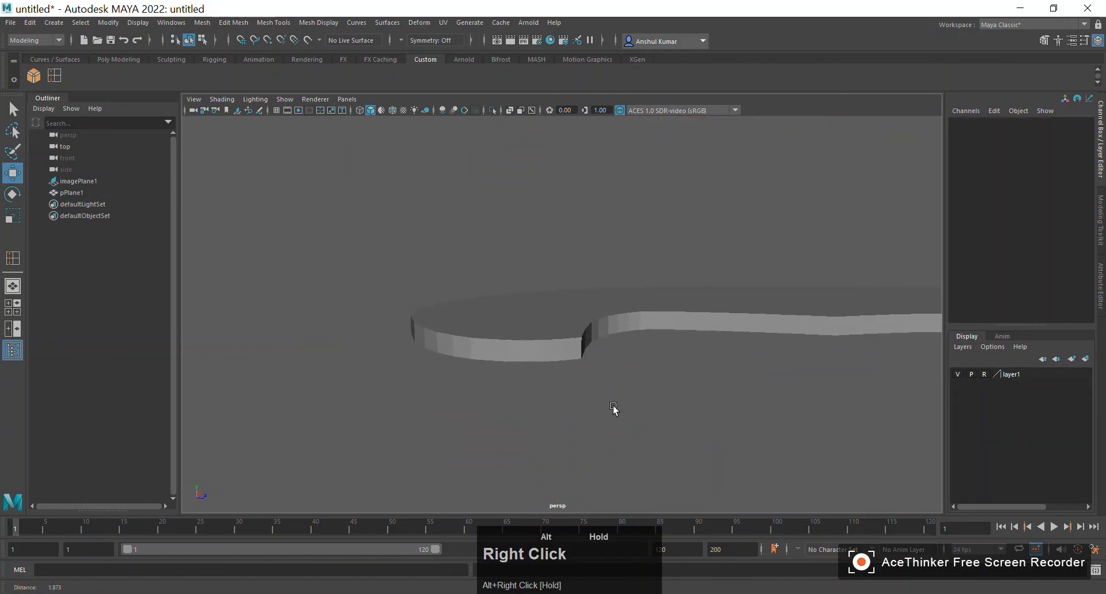
Average the normals of the handle mesh and set them to the face normals
{"action": "left_click", "coordinate": [475, 349]}
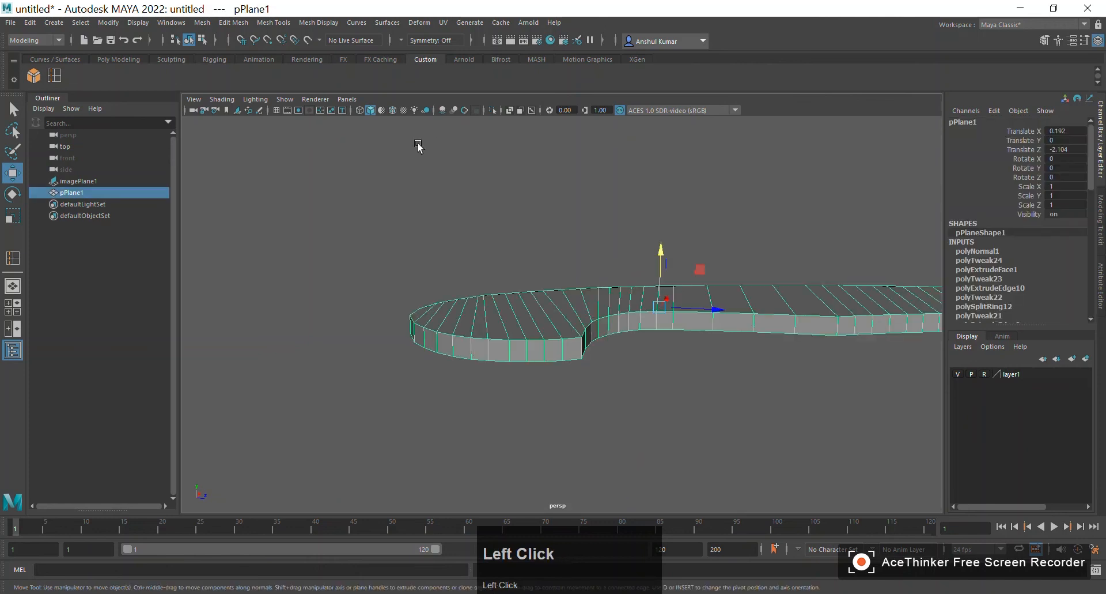
{"action": "left_click", "coordinate": [319, 23]}
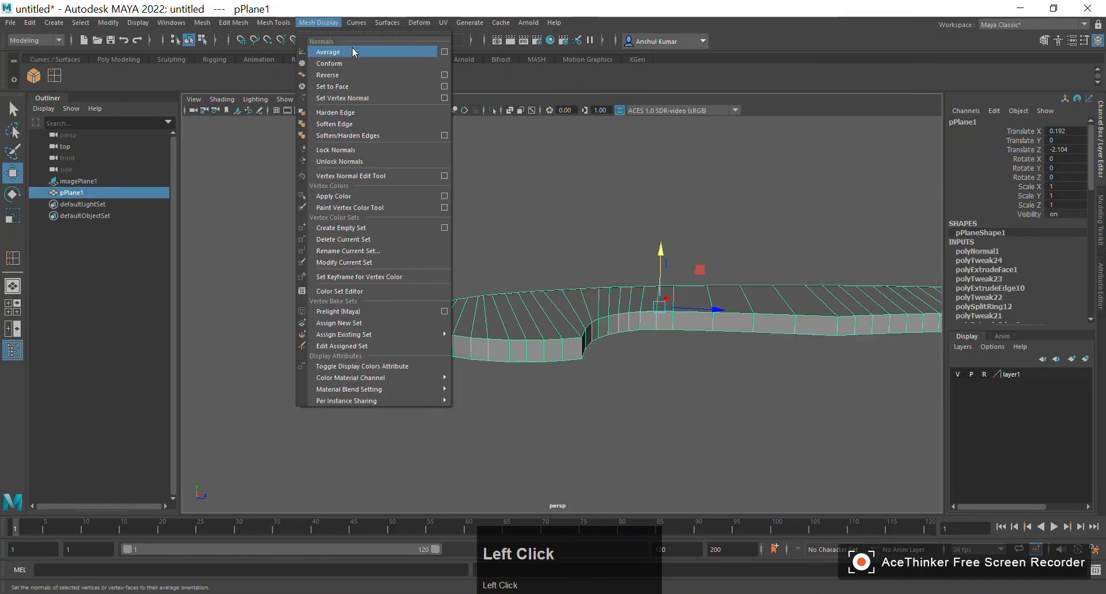
{"action": "left_click", "coordinate": [344, 52]}
{"action": "left_click", "coordinate": [326, 23]}
{"action": "left_click", "coordinate": [340, 87]}
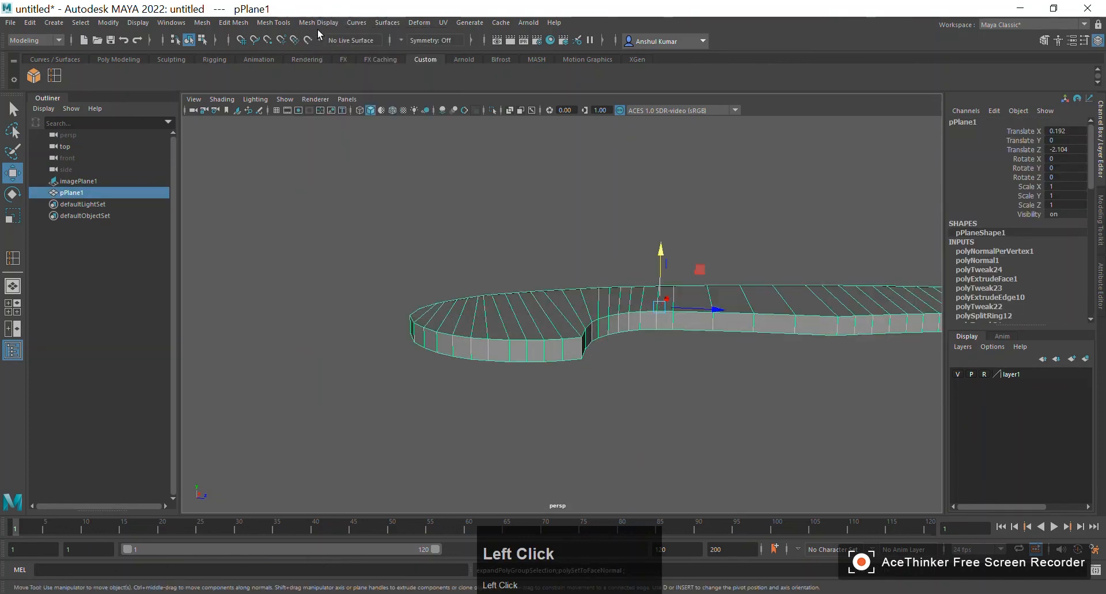
Apply Soften/Harden Edges to the handle mesh and deselect it
{"action": "left_click", "coordinate": [321, 24]}
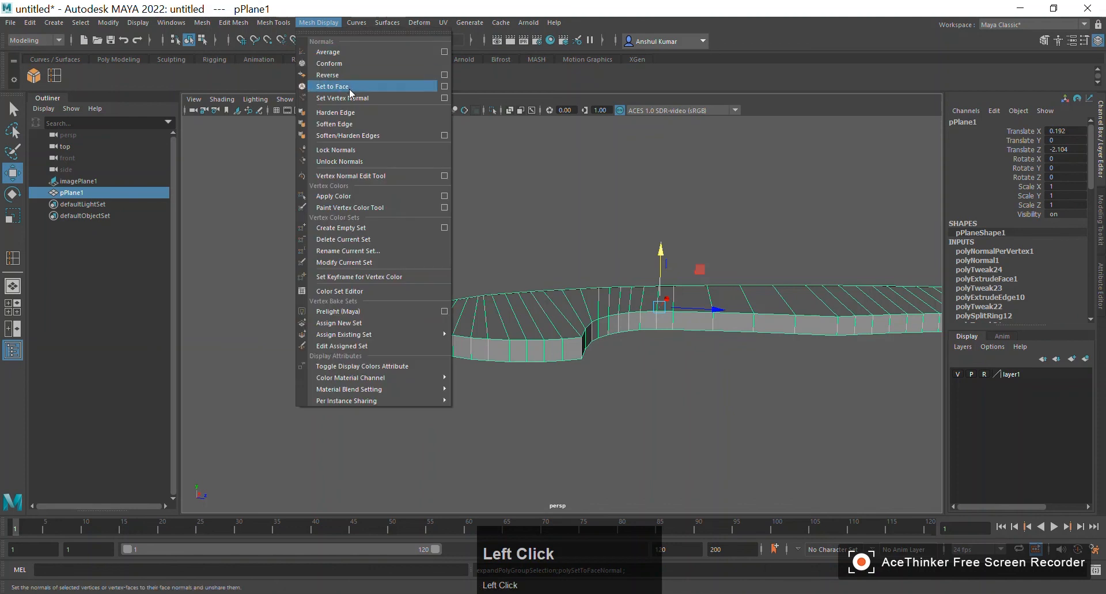
{"action": "left_click", "coordinate": [363, 131]}
{"action": "left_click", "coordinate": [417, 215]}
Thicken the handle mesh by scaling it to about 2.63 in Y, then deselect it
{"action": "scroll", "coordinate": [425, 210], "scroll_direction": "down", "scroll_amount": 3}
{"action": "left_click_drag", "start_coordinate": [424, 210], "coordinate": [576, 213], "text": "alt"}
{"action": "right_click", "coordinate": [553, 300], "text": "alt"}
{"action": "left_click", "coordinate": [632, 321]}
{"action": "key", "text": "r"}
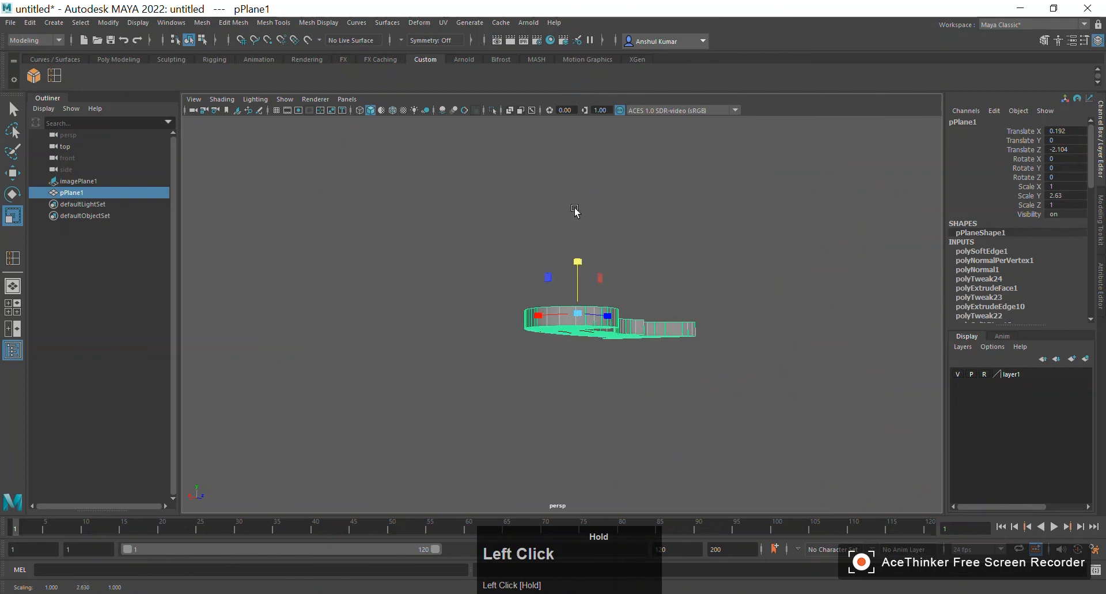
{"action": "left_click", "coordinate": [491, 252]}
{"action": "scroll", "coordinate": [492, 252], "scroll_direction": "down", "scroll_amount": 2}
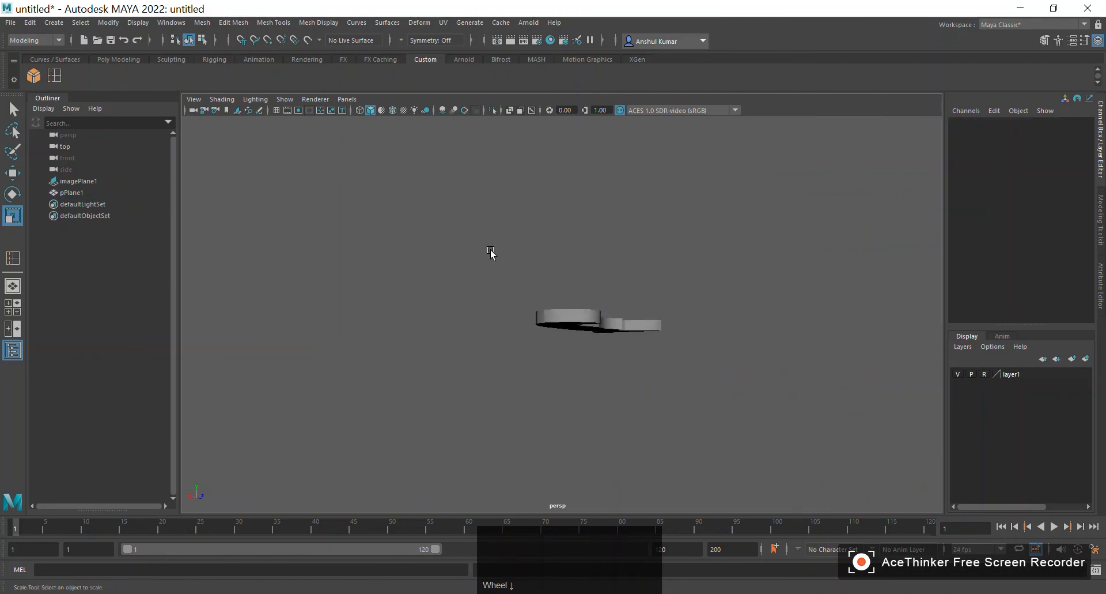
Rename the handle mesh pPlane1 as Handle
{"action": "left_click_drag", "start_coordinate": [491, 252], "coordinate": [62, 245], "text": "alt"}
{"action": "double_click", "coordinate": [88, 192]}
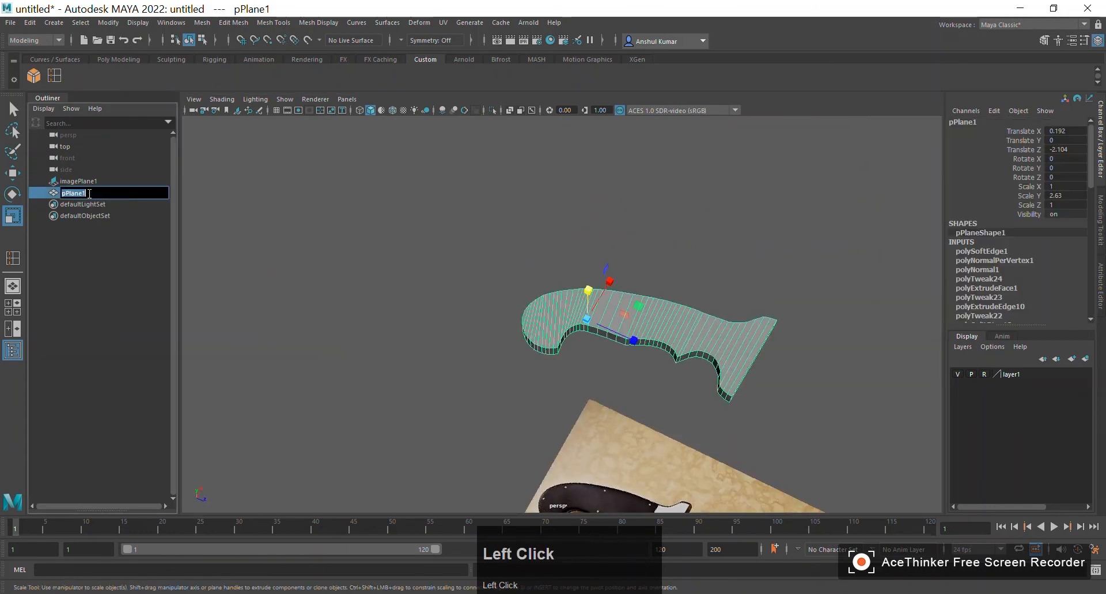
{"action": "type", "text": "Handle"}
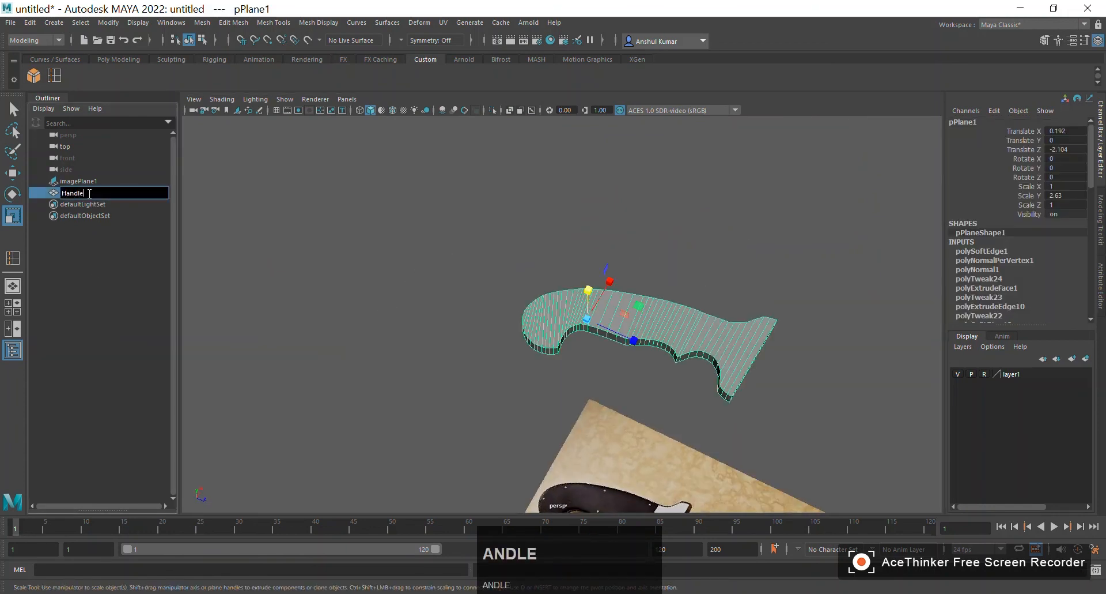
{"action": "key", "text": "Return"}
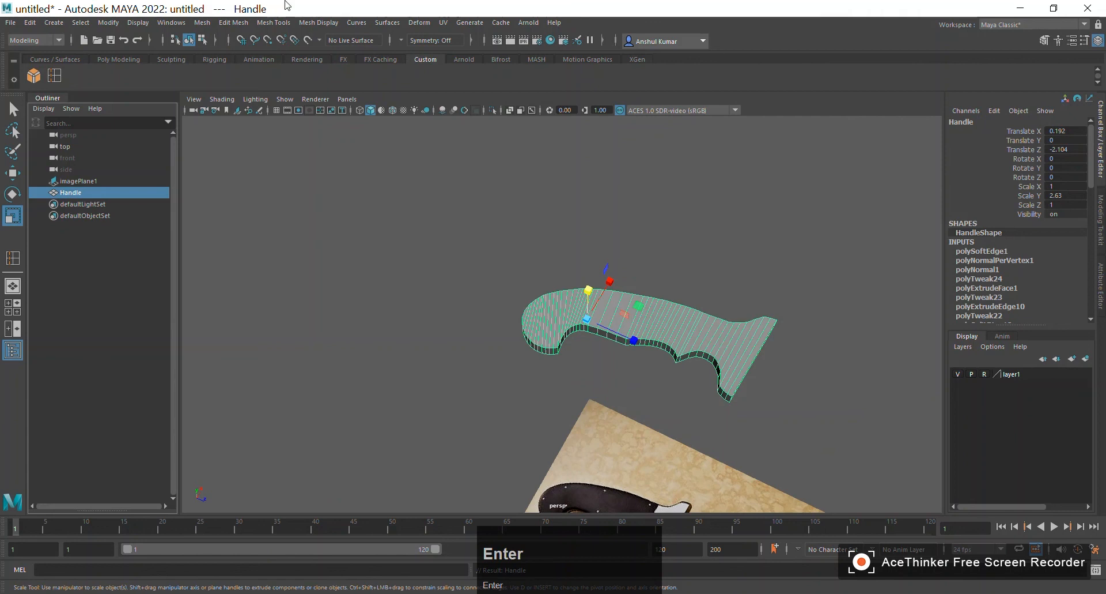
Hide the Handle mesh so the knife reference image is unobstructed
{"action": "left_click", "coordinate": [393, 163]}
{"action": "scroll", "coordinate": [636, 271], "scroll_direction": "down", "scroll_amount": 2}
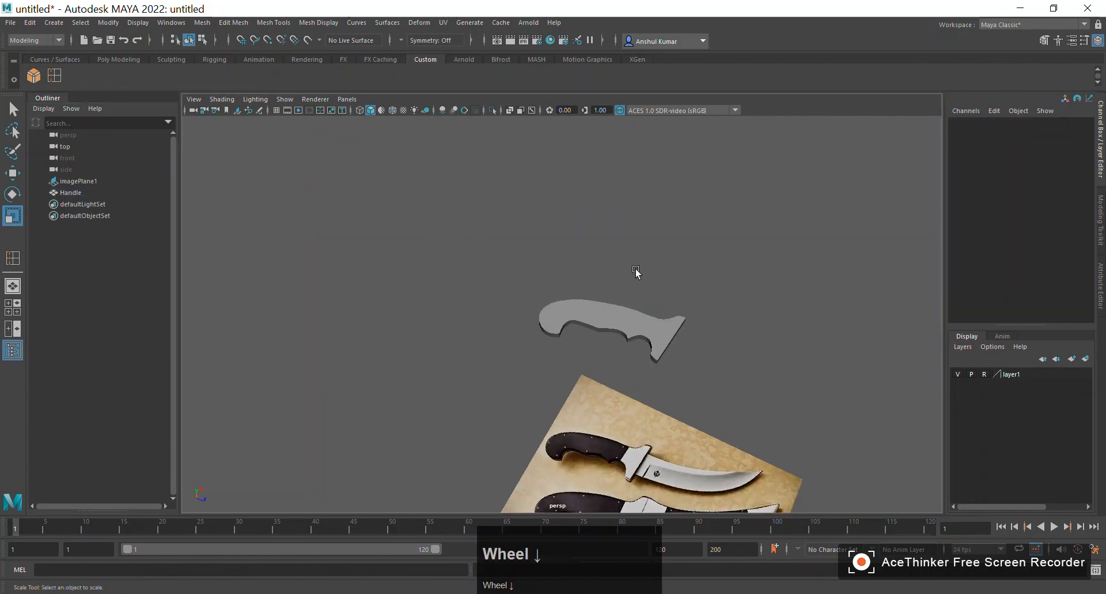
{"action": "left_click_drag", "start_coordinate": [516, 302], "coordinate": [585, 267], "text": "alt"}
{"action": "left_click", "coordinate": [584, 266]}
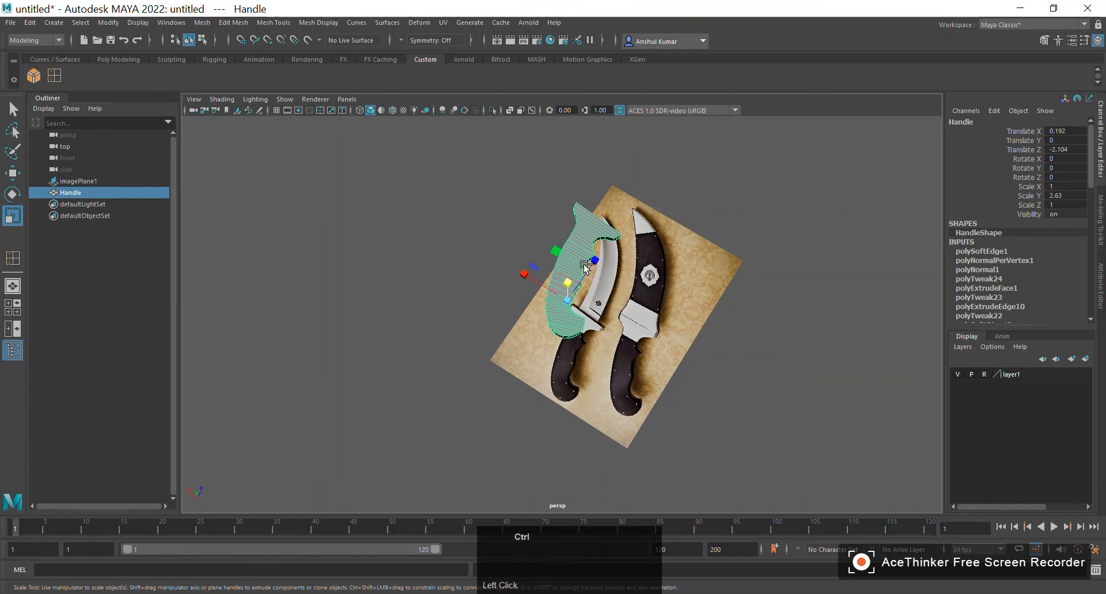
{"action": "key", "text": "ctrl+h"}
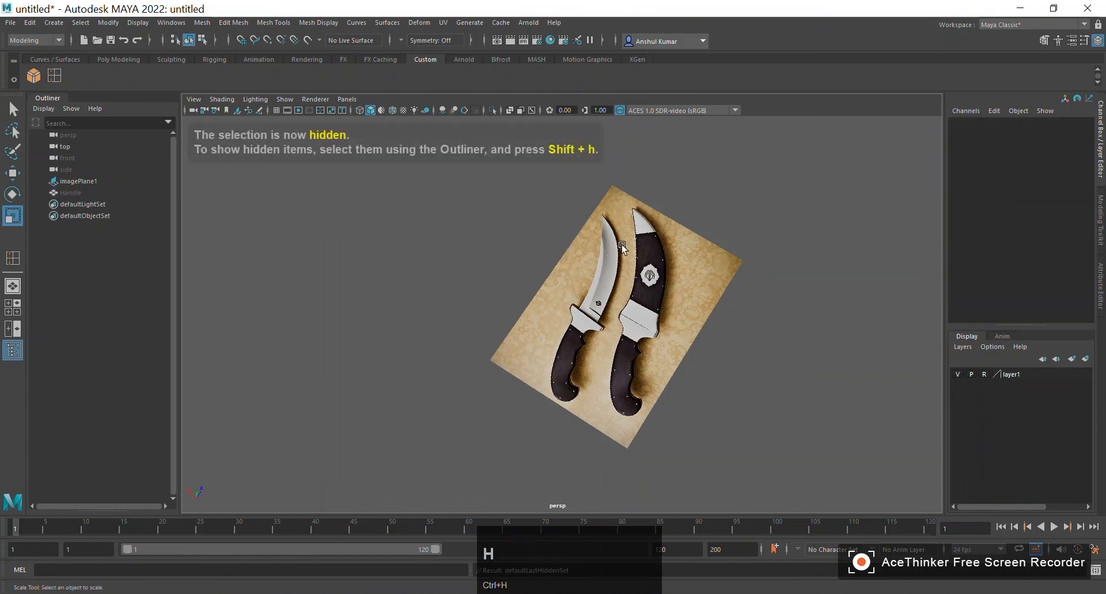
Switch to the top view and bring the knife reference image into view
{"action": "left_click", "coordinate": [611, 234]}
{"action": "key", "text": "space"}
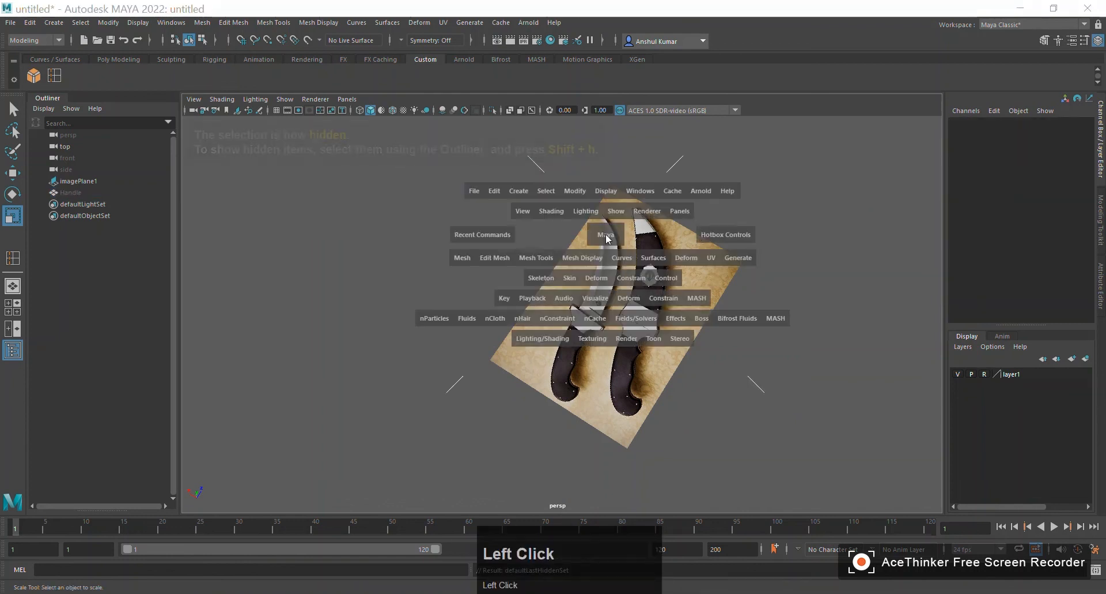
{"action": "left_click", "coordinate": [546, 234]}
{"action": "middle_click_drag", "start_coordinate": [609, 317], "coordinate": [415, 205], "text": "alt"}
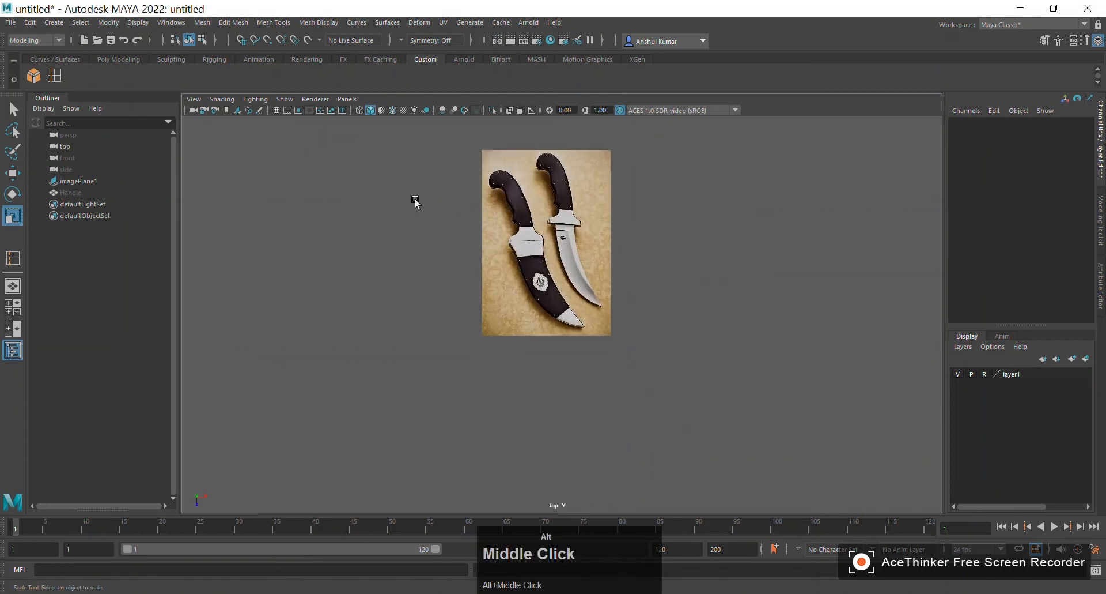
Examine the metal guard and the upper part of the unsheathed blade up close in the top-view knife reference image
{"action": "right_click_drag", "start_coordinate": [415, 205], "coordinate": [686, 301], "text": "alt"}
{"action": "middle_click_drag", "start_coordinate": [687, 301], "coordinate": [623, 300], "text": "alt"}
{"action": "right_click_drag", "start_coordinate": [623, 300], "coordinate": [733, 303], "text": "alt"}
{"action": "middle_click_drag", "start_coordinate": [733, 303], "coordinate": [642, 370], "text": "alt"}
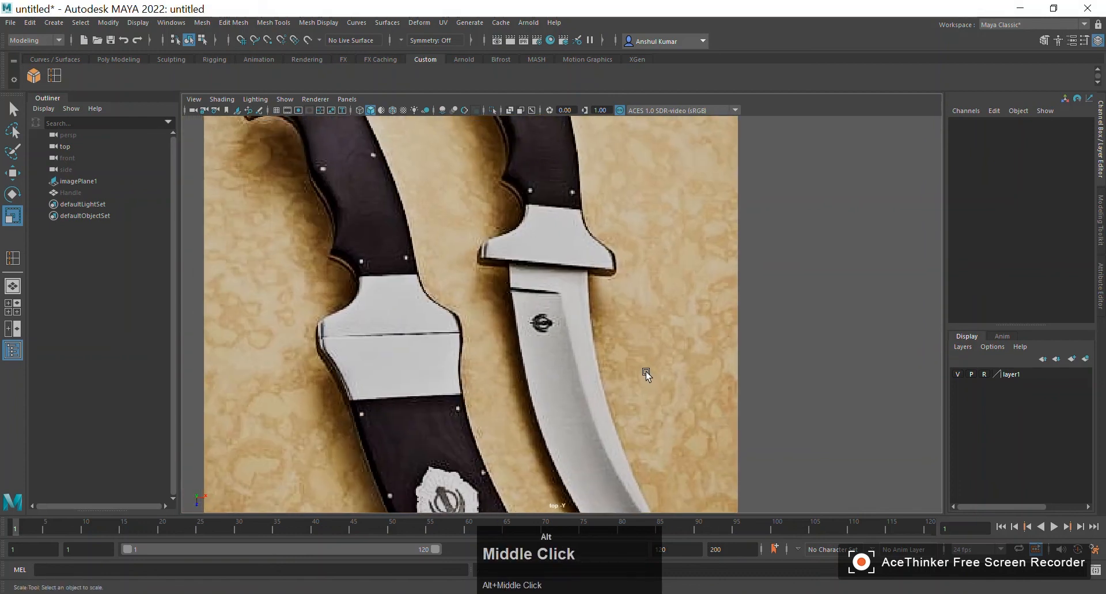
{"action": "right_click_drag", "start_coordinate": [642, 371], "coordinate": [551, 260], "text": "alt"}
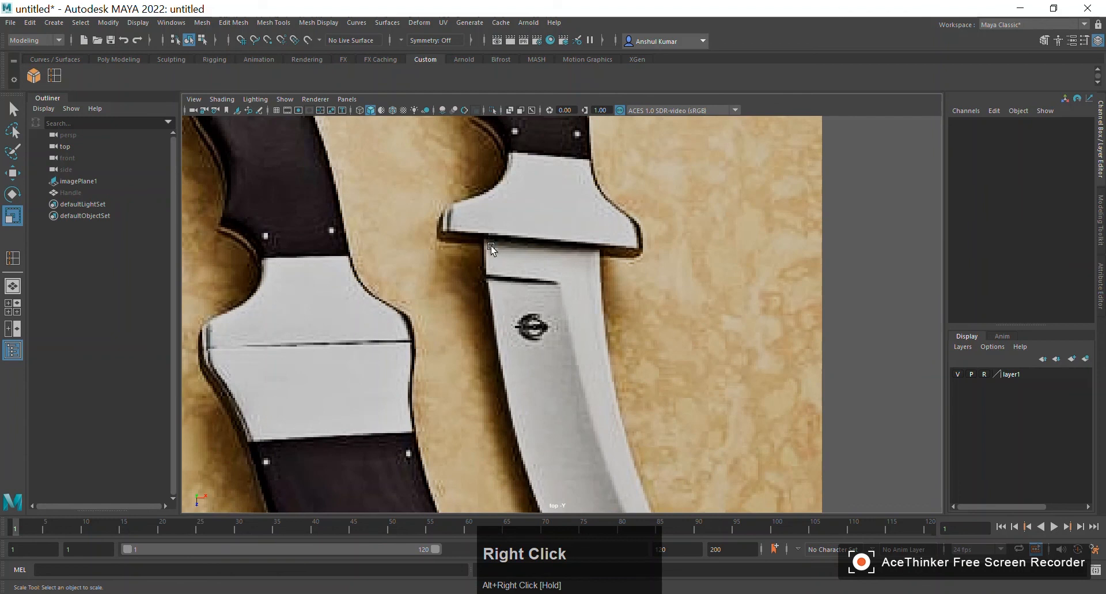
{"action": "right_click_drag", "start_coordinate": [485, 278], "coordinate": [564, 415], "text": "alt"}
{"action": "middle_click_drag", "start_coordinate": [565, 415], "coordinate": [603, 198], "text": "alt"}
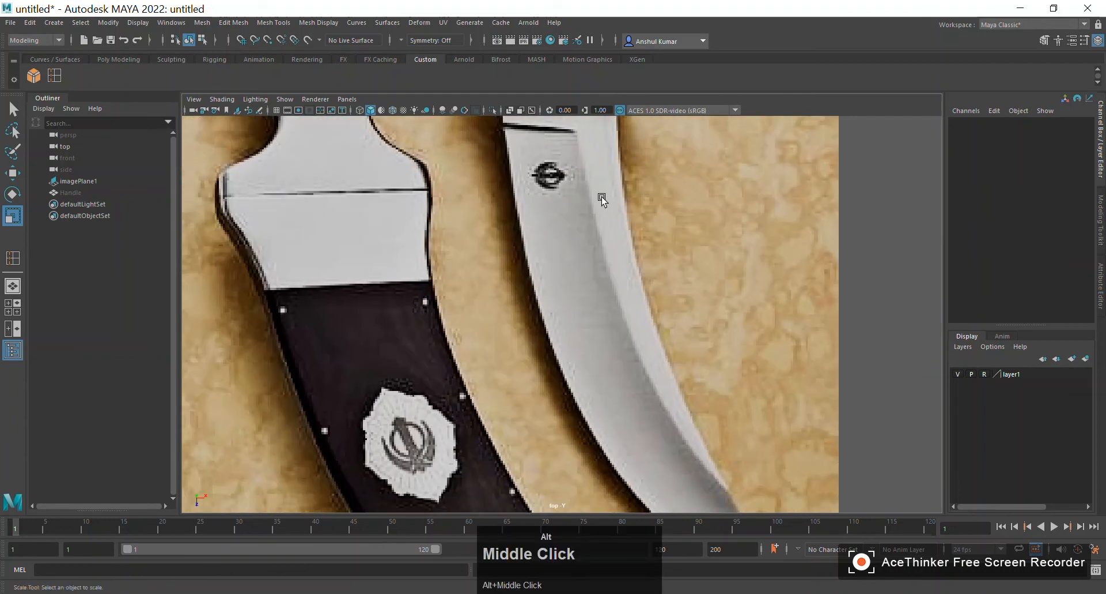
{"action": "right_click_drag", "start_coordinate": [603, 197], "coordinate": [626, 317], "text": "alt"}
{"action": "middle_click_drag", "start_coordinate": [626, 316], "coordinate": [516, 194], "text": "alt"}
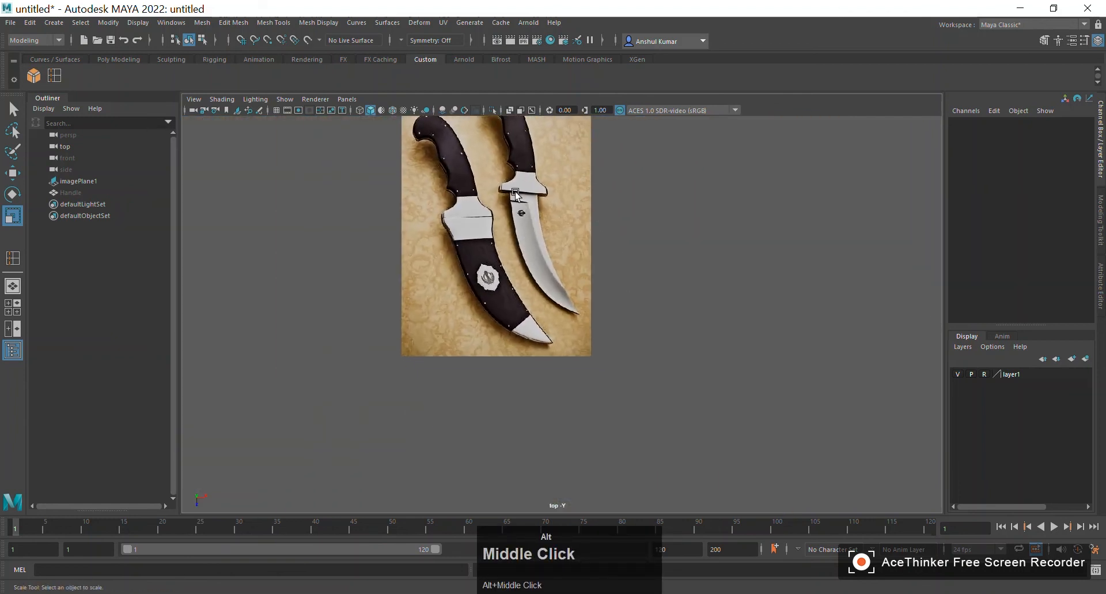
{"action": "right_click_drag", "start_coordinate": [516, 194], "coordinate": [682, 307], "text": "alt"}
{"action": "middle_click_drag", "start_coordinate": [682, 307], "coordinate": [623, 287], "text": "alt"}
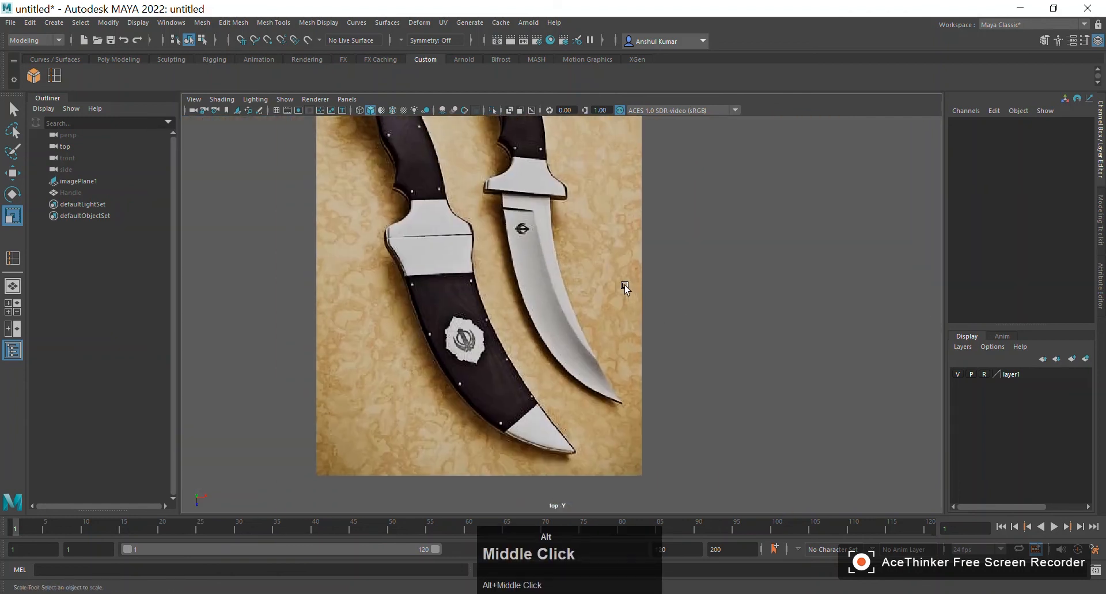
{"action": "right_click_drag", "start_coordinate": [622, 287], "coordinate": [603, 342], "text": "alt"}
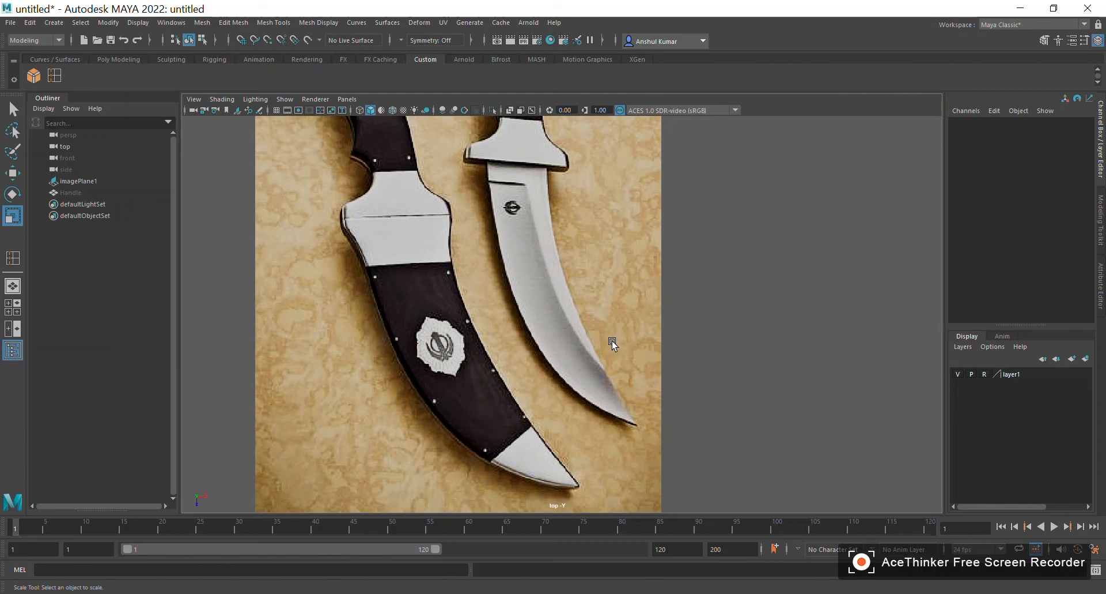
Inspect the full knife reference image, including the curved blade's lower edge and pointed tip
{"action": "scroll", "coordinate": [612, 341], "scroll_direction": "down", "scroll_amount": 5}
{"action": "middle_click_drag", "start_coordinate": [553, 144], "coordinate": [556, 176], "text": "alt"}
{"action": "right_click_drag", "start_coordinate": [536, 174], "coordinate": [561, 174], "text": "alt"}
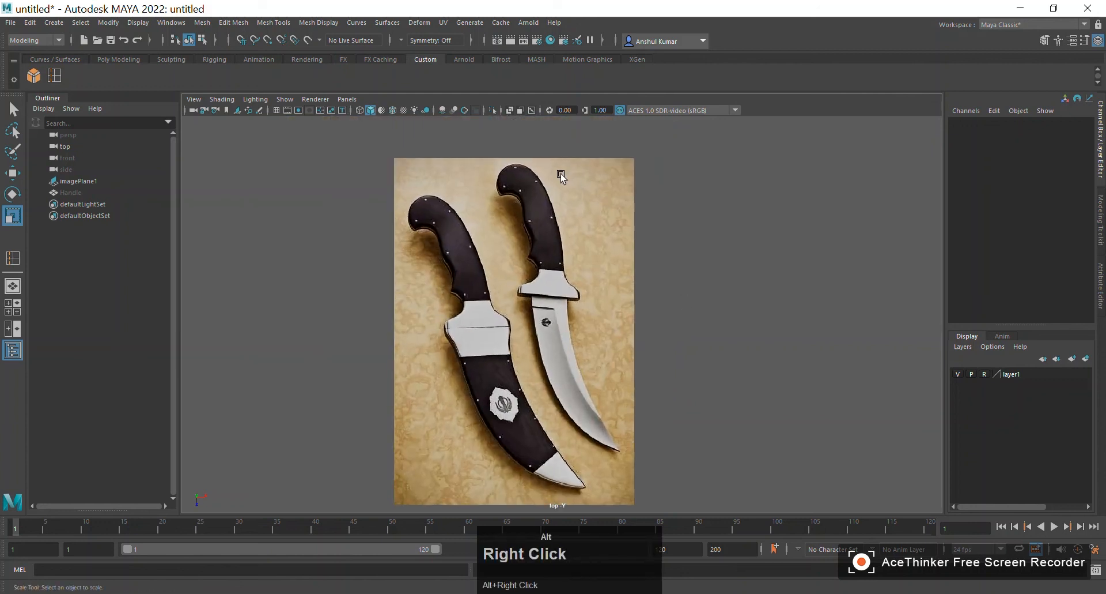
{"action": "right_click_drag", "start_coordinate": [655, 281], "coordinate": [857, 413], "text": "alt"}
{"action": "middle_click_drag", "start_coordinate": [857, 413], "coordinate": [724, 188], "text": "alt"}
{"action": "right_click_drag", "start_coordinate": [724, 187], "coordinate": [663, 279], "text": "alt"}
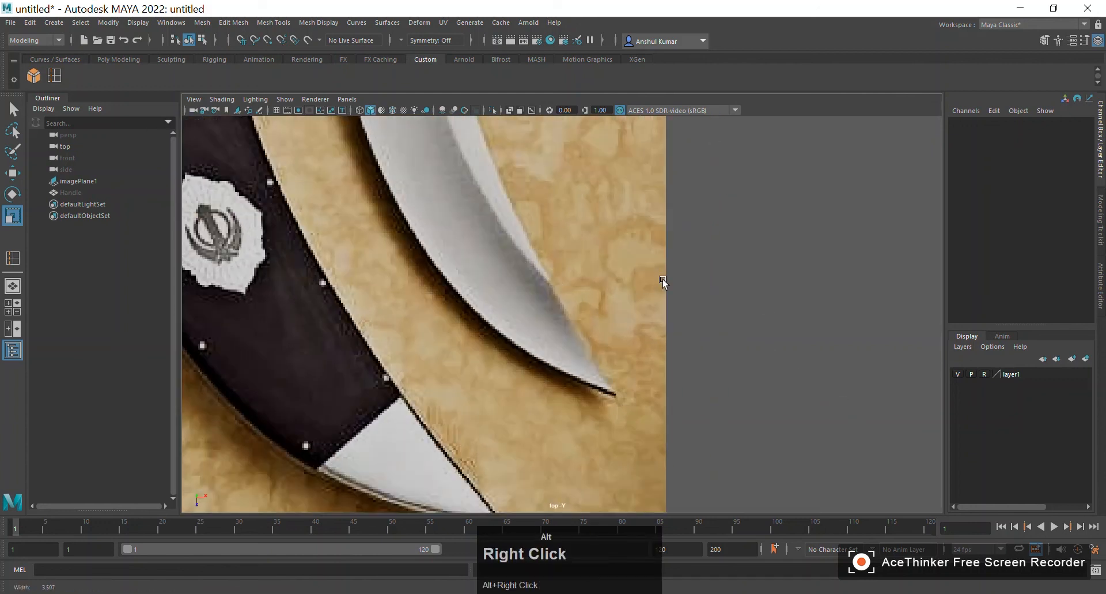
{"action": "middle_click_drag", "start_coordinate": [662, 279], "coordinate": [757, 375], "text": "alt"}
{"action": "right_click_drag", "start_coordinate": [757, 375], "coordinate": [624, 213], "text": "alt"}
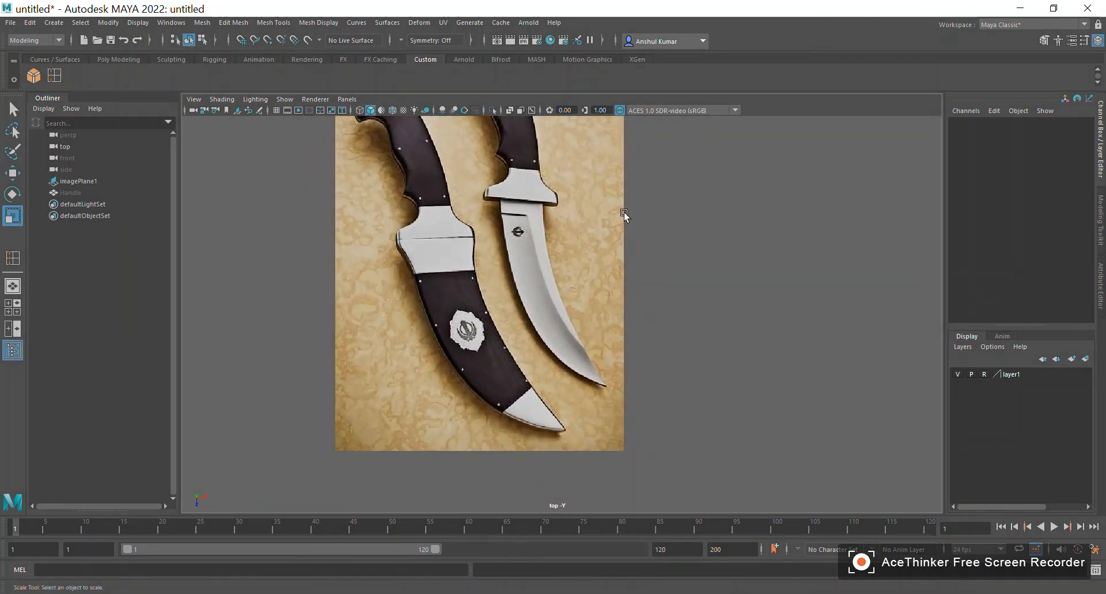